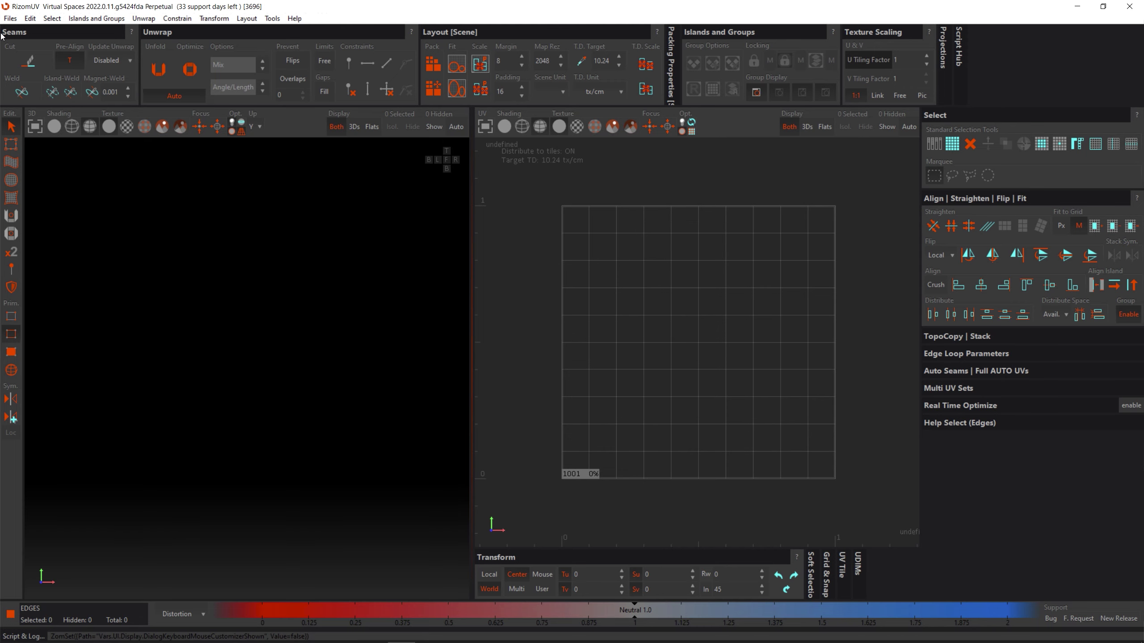
- In Edit > Keyboard Mouse Customizer, set the Mouse preset to C4D, then save and close
left_click(33, 18)
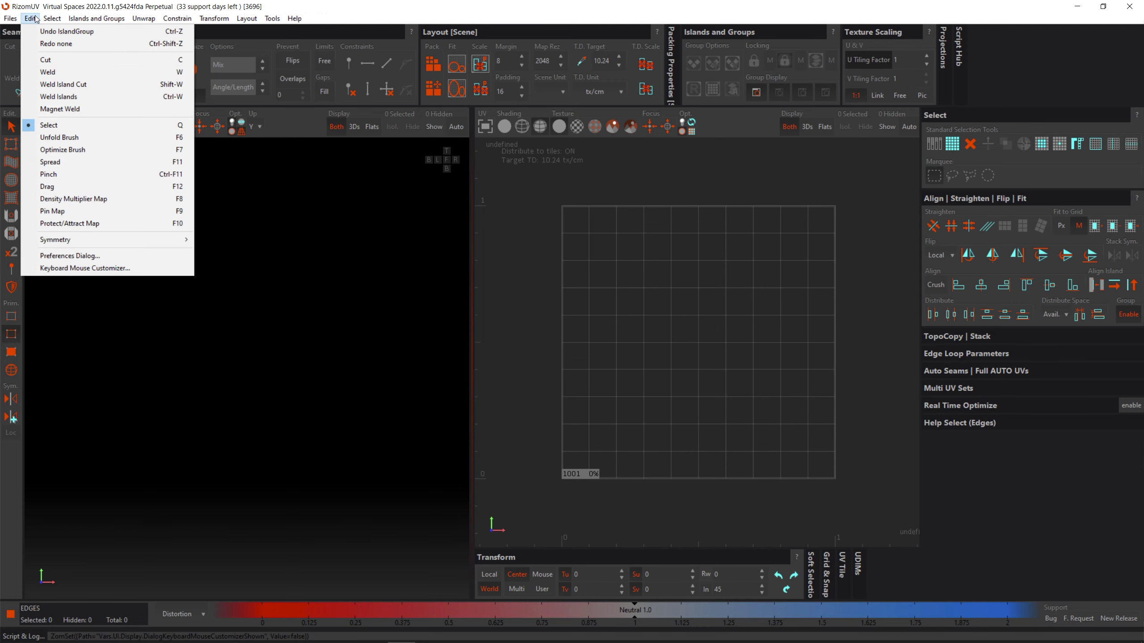
left_click(85, 268)
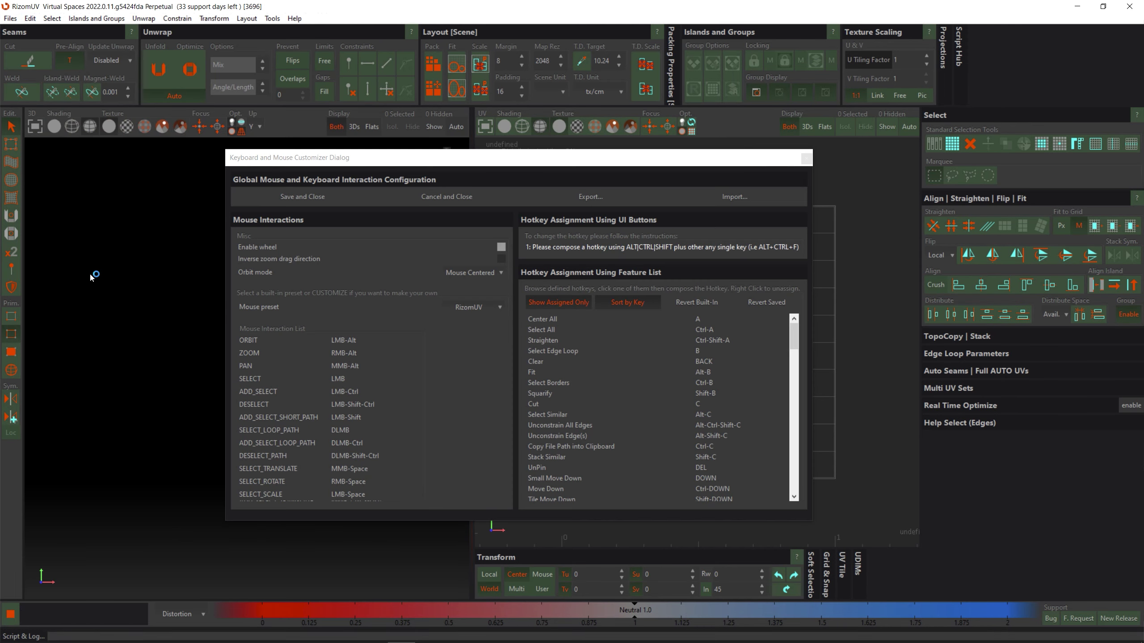
left_click(469, 308)
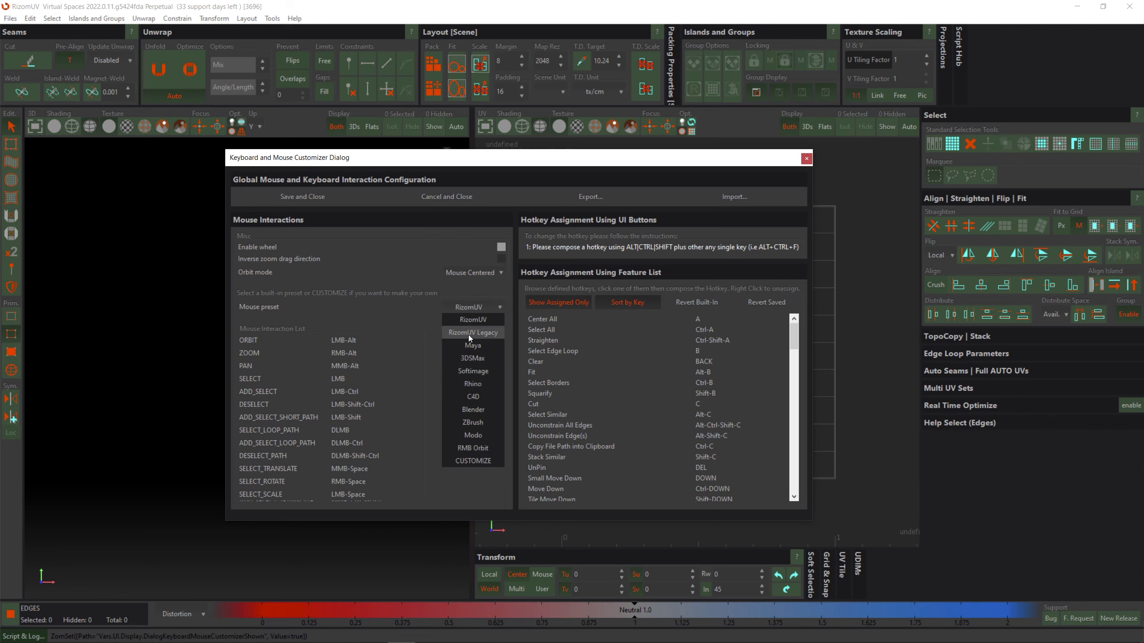
left_click(472, 398)
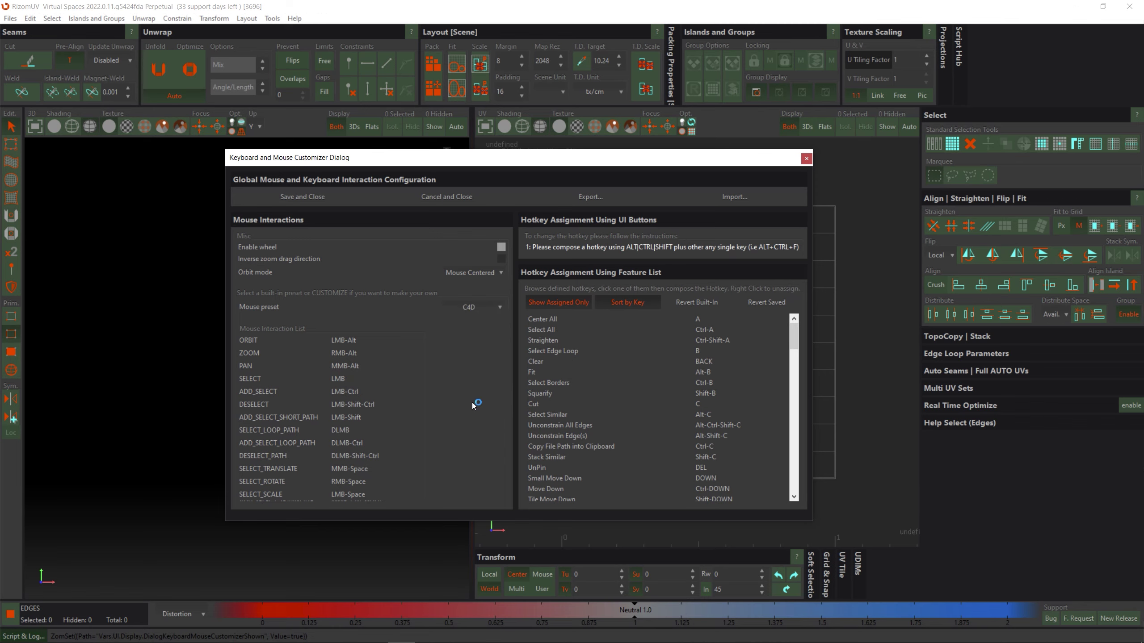
left_click(302, 196)
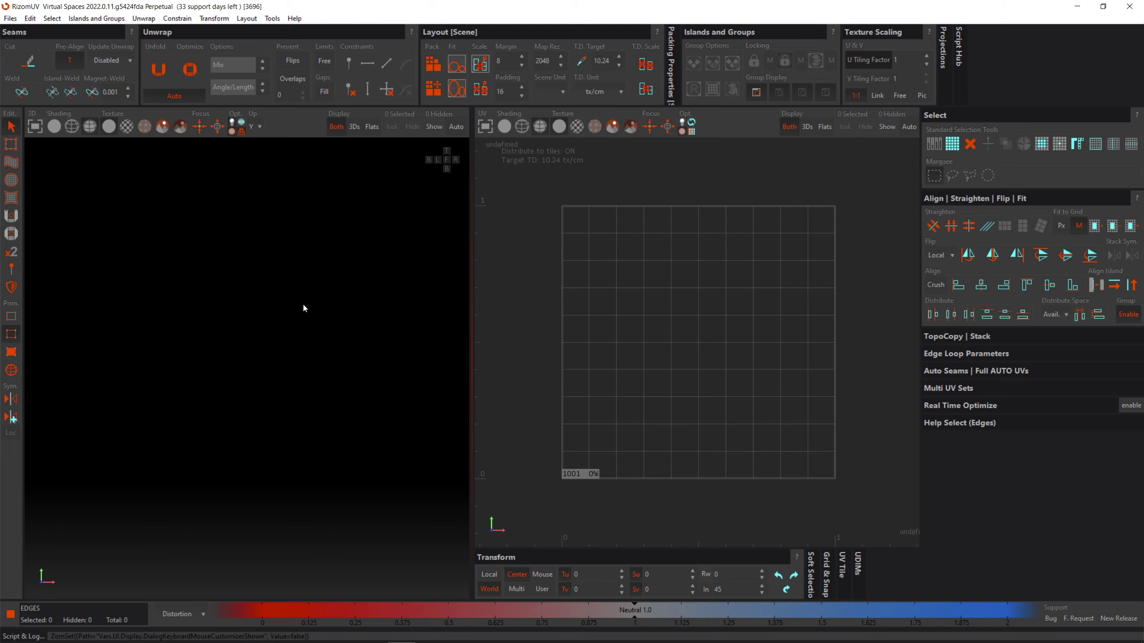
left_click(963, 425)
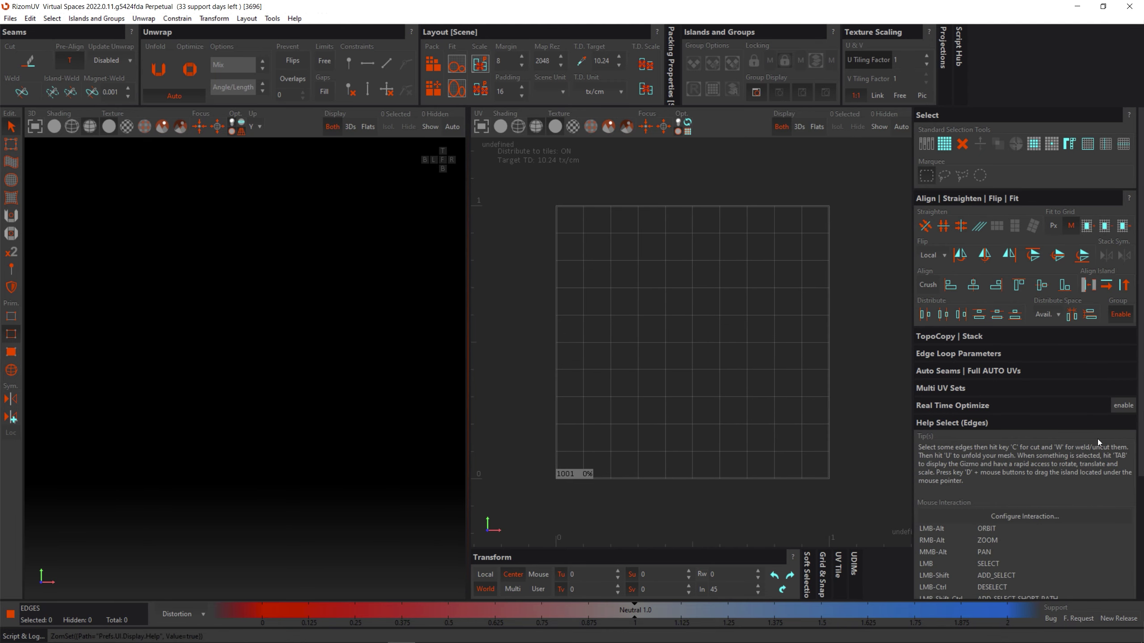
scroll(1025, 354, "down", 3)
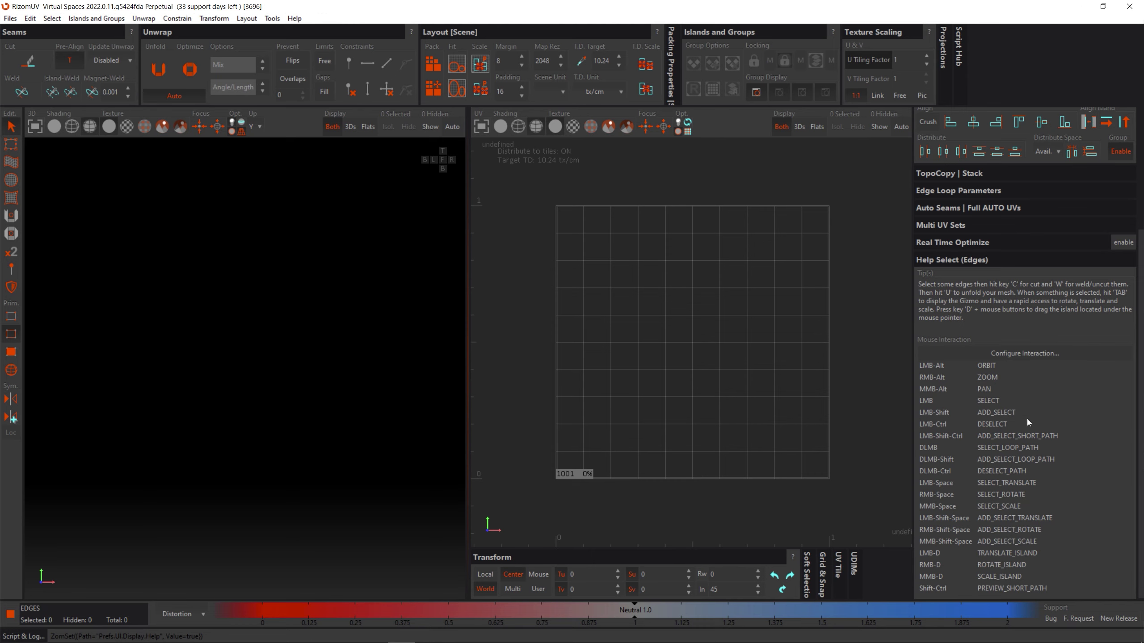
left_click(975, 262)
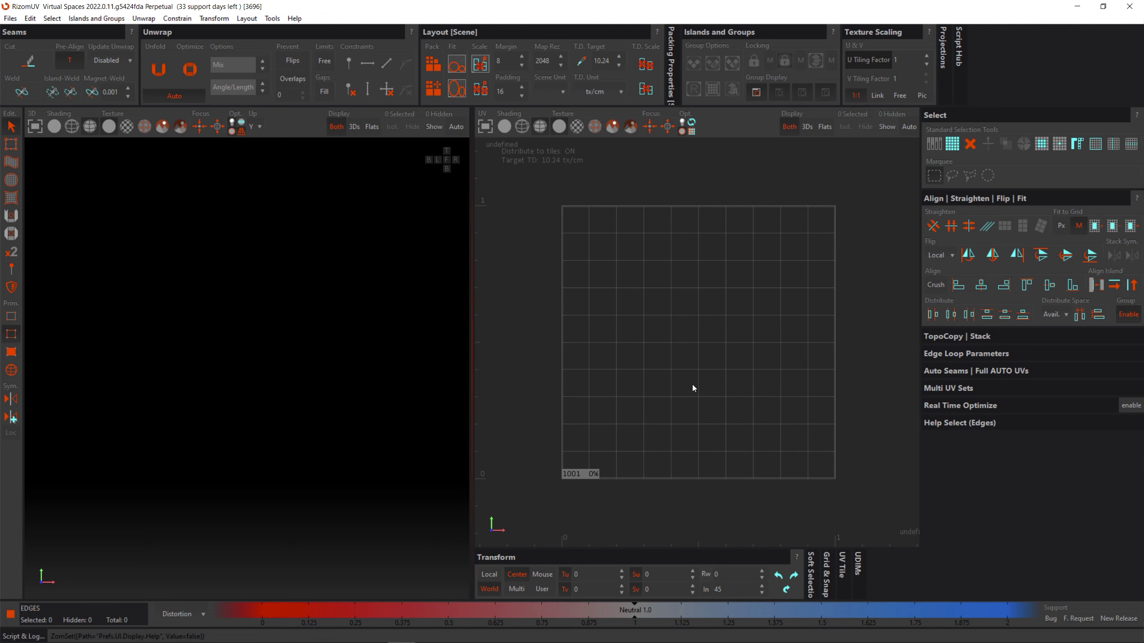
- Expand Packing Properties and set packing accuracy to Low, leaving iterations at 1
left_click(671, 62)
left_click(694, 61)
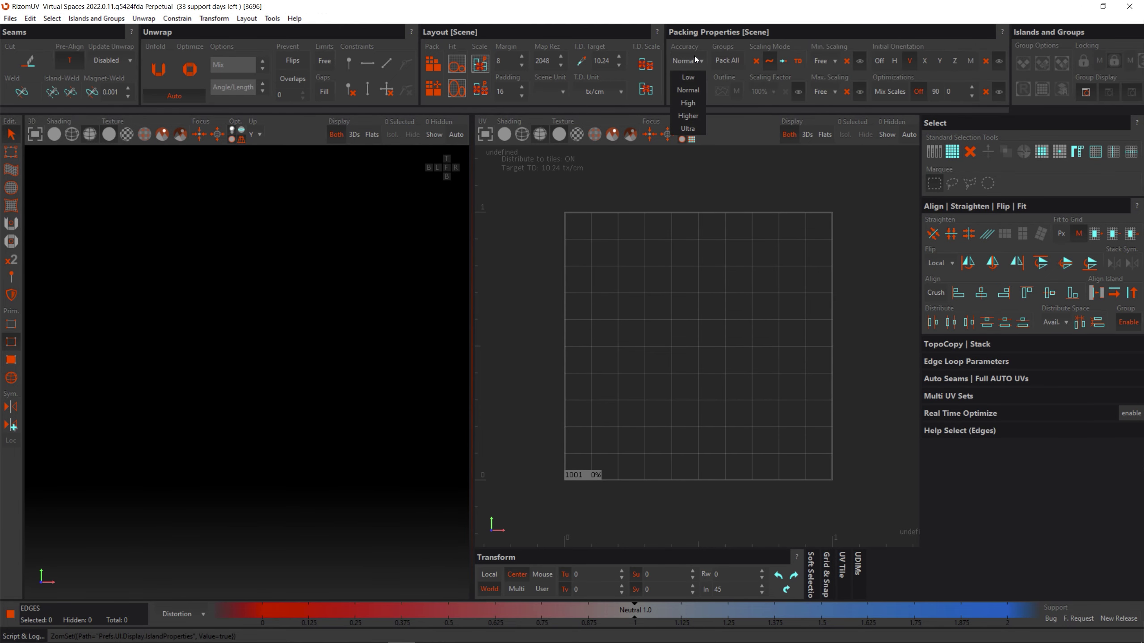
left_click(689, 76)
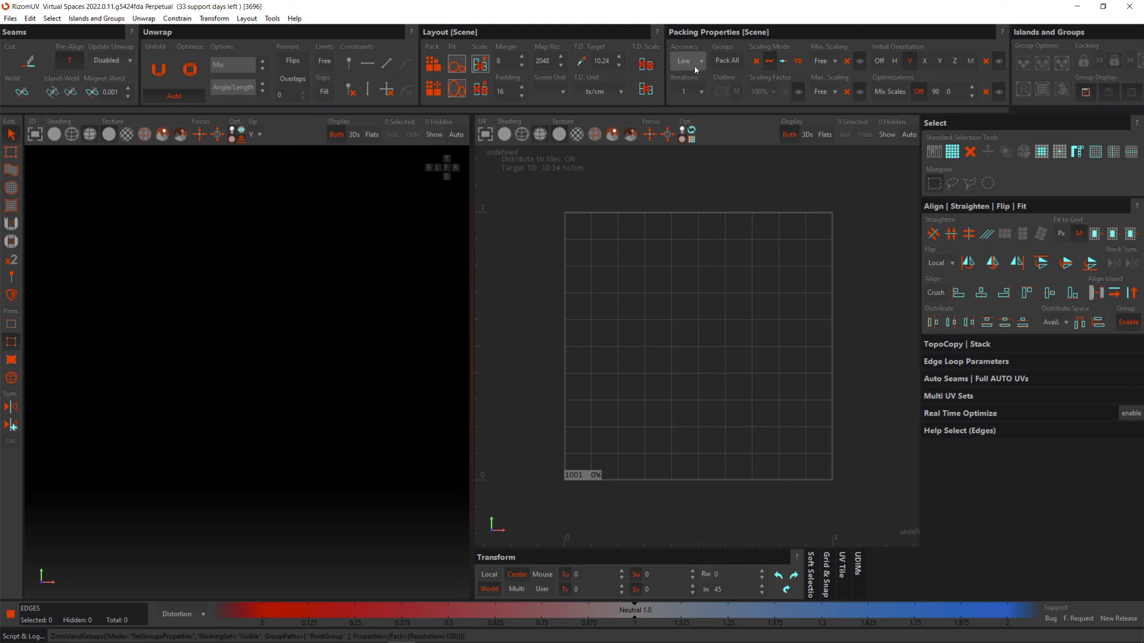
left_click(699, 93)
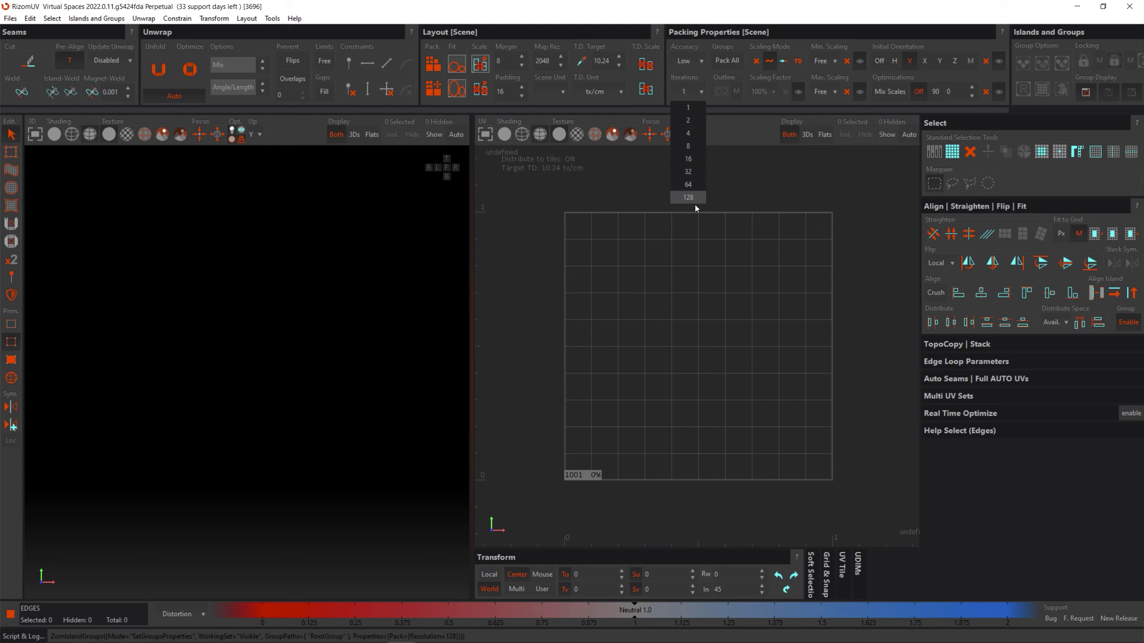
left_click(692, 93)
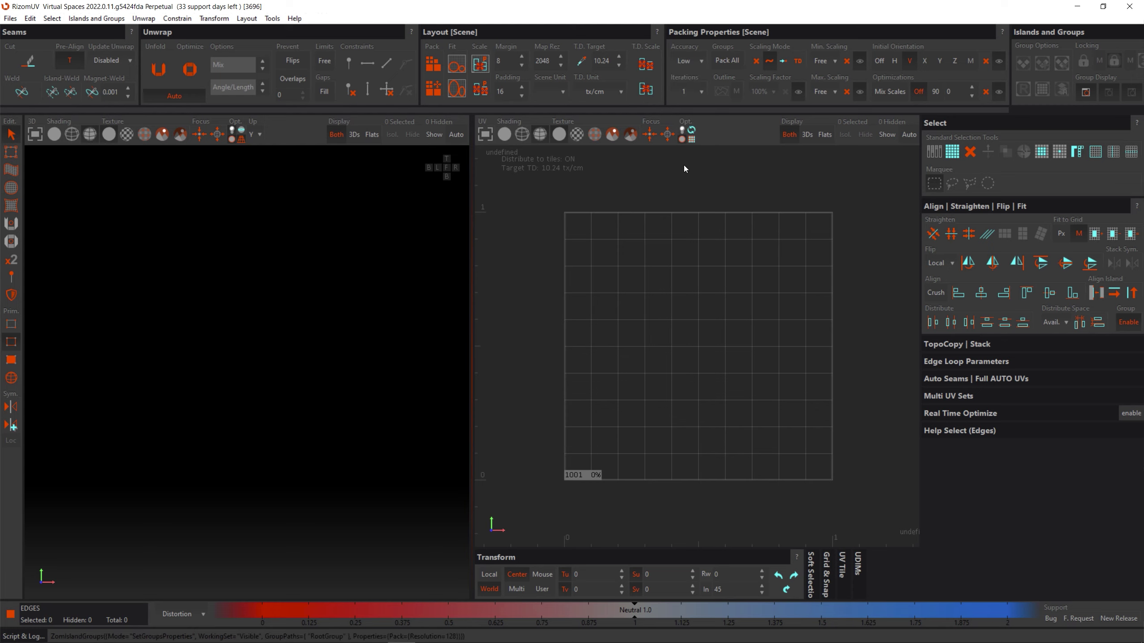
- Switch to the rectangular Marquee selection tool
left_click(969, 124)
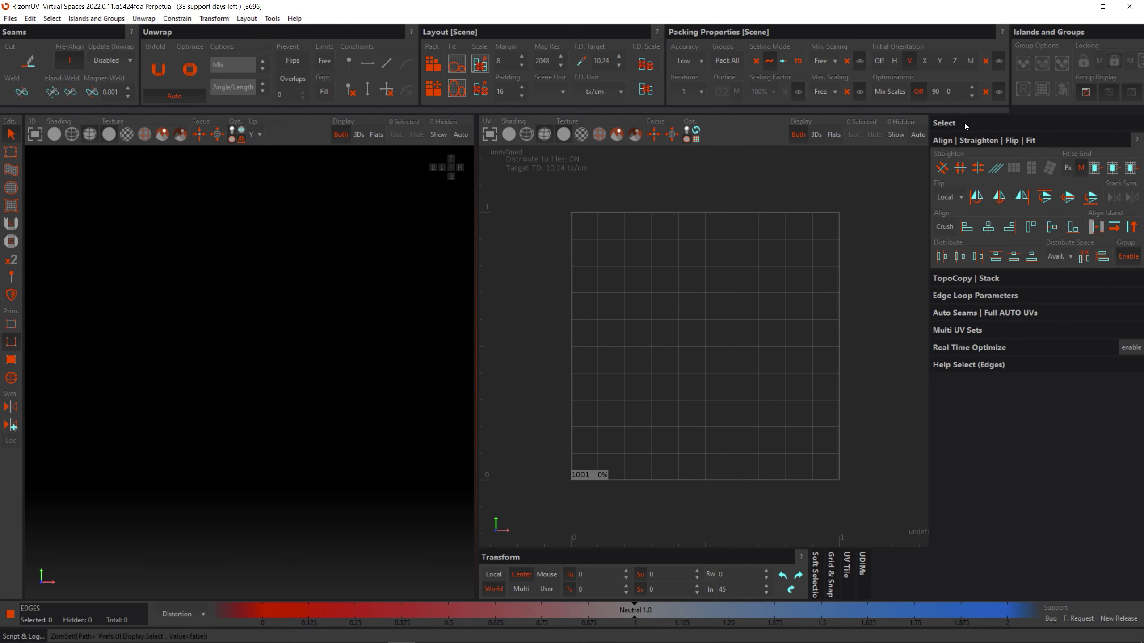
left_click(964, 123)
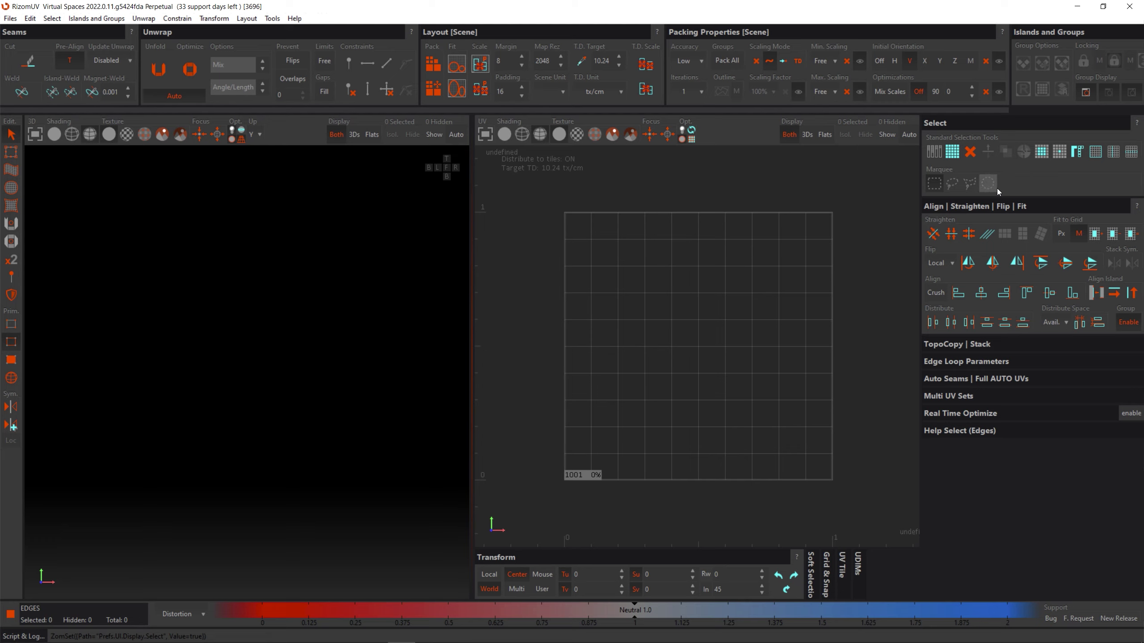
left_click(934, 184)
- Set packing iterations to 128 and packing accuracy to Ultra
left_click(693, 62)
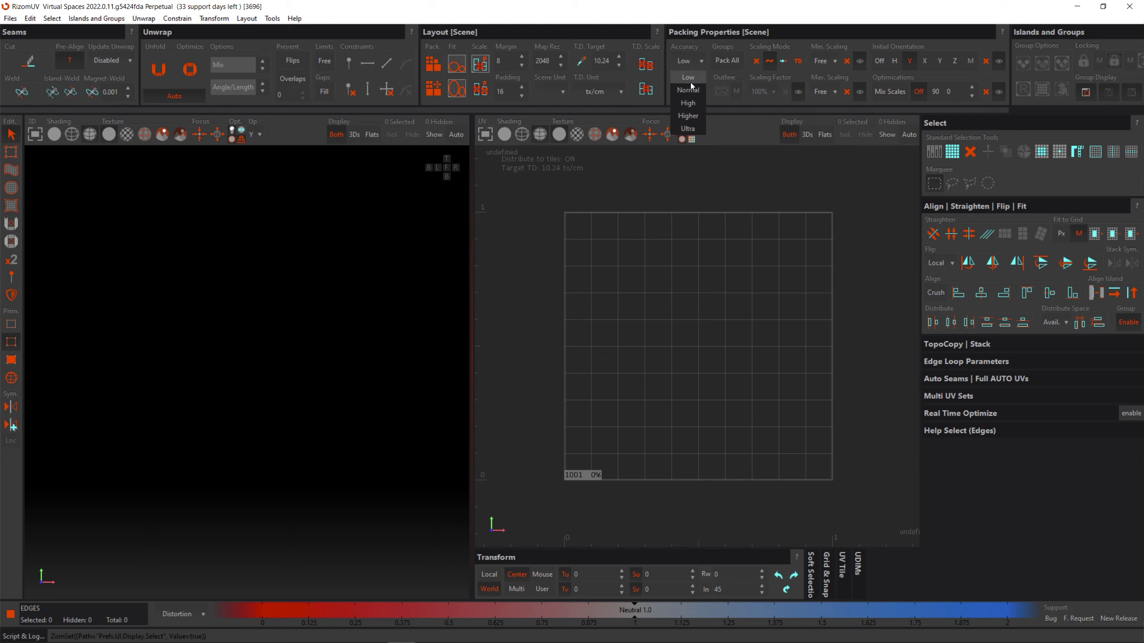
left_click(694, 62)
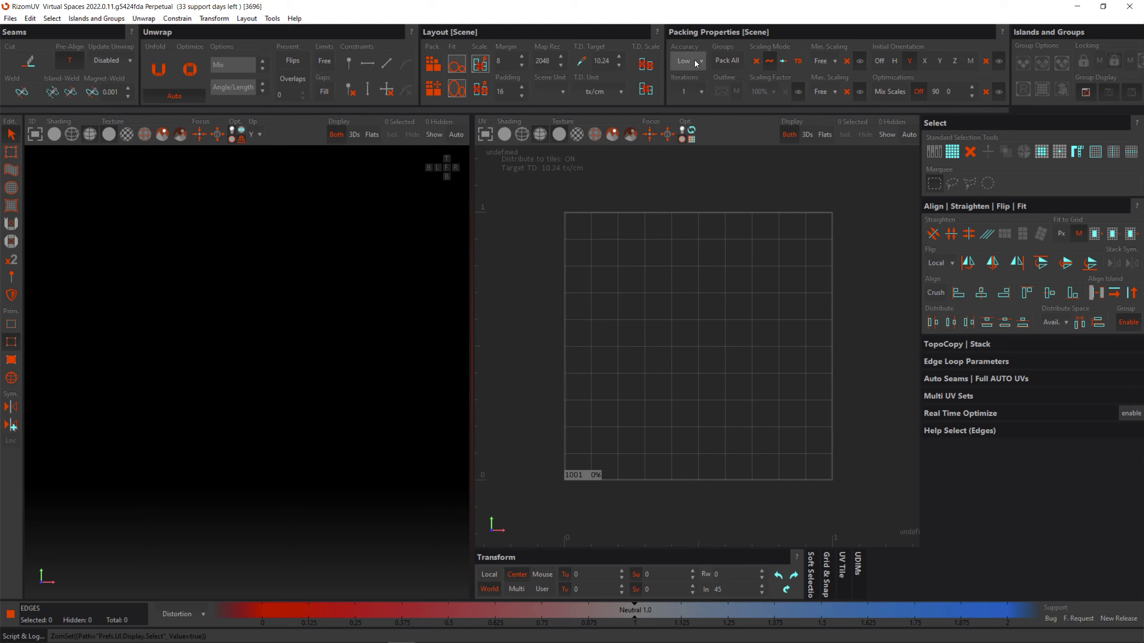
left_click(692, 92)
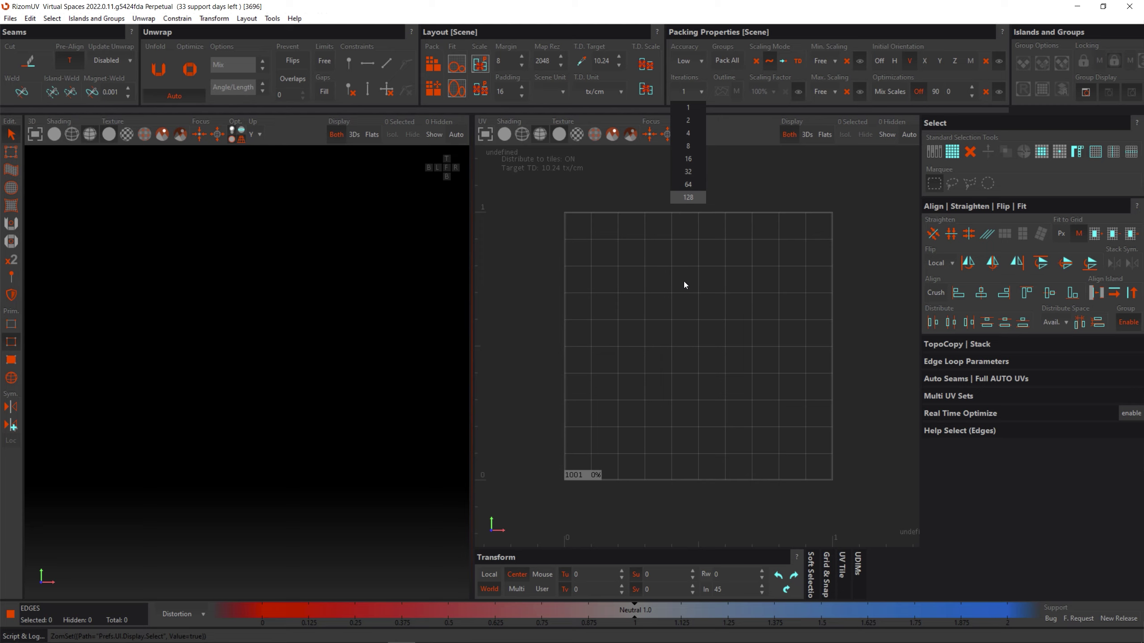
key("Return")
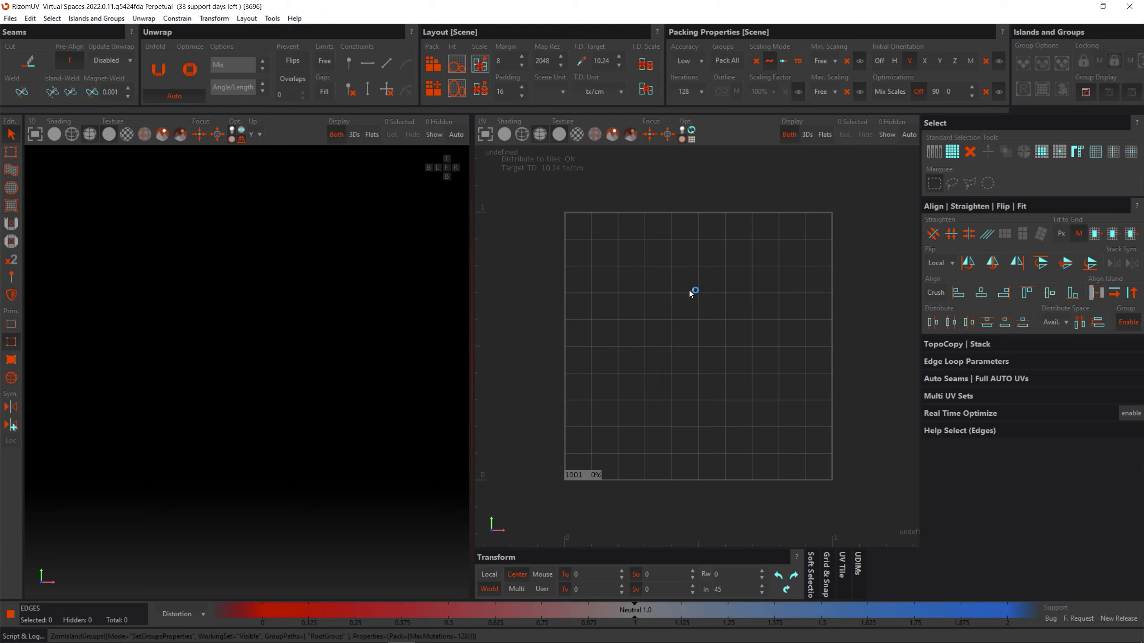
left_click(688, 61)
left_click(689, 129)
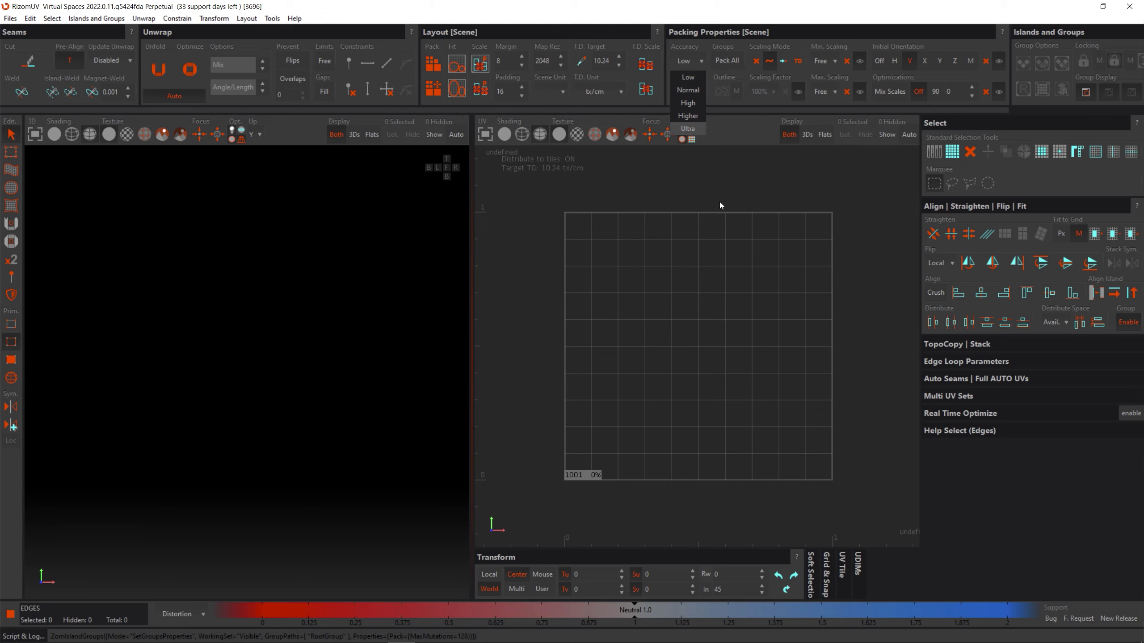
- Confirm iterations remain at 128 and switch to Edge selection mode
left_click(689, 93)
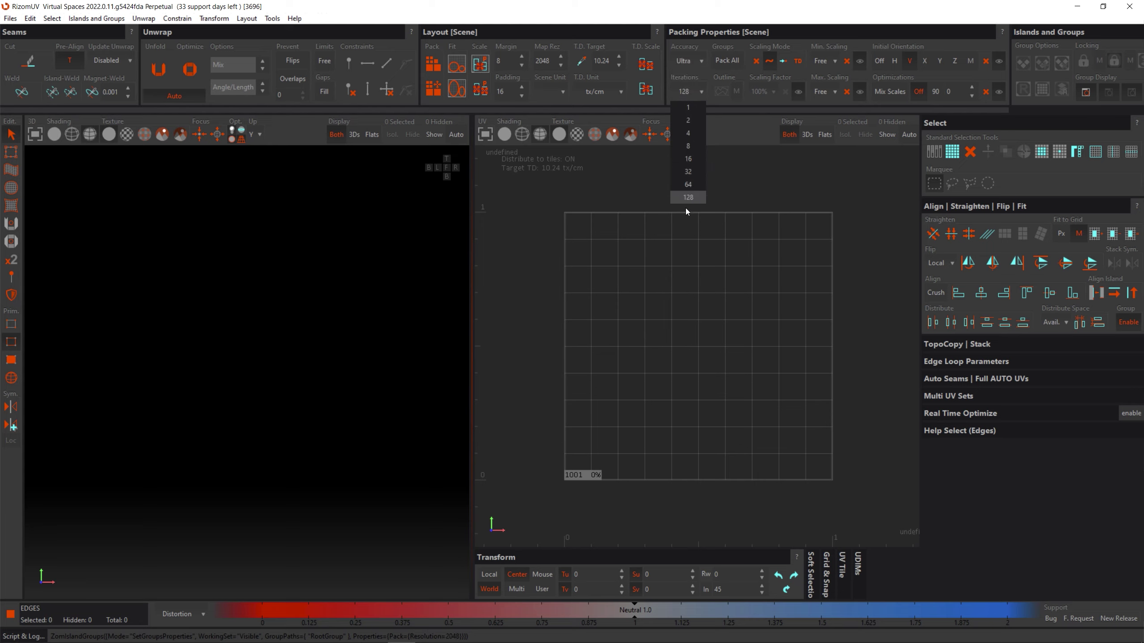
left_click(687, 247)
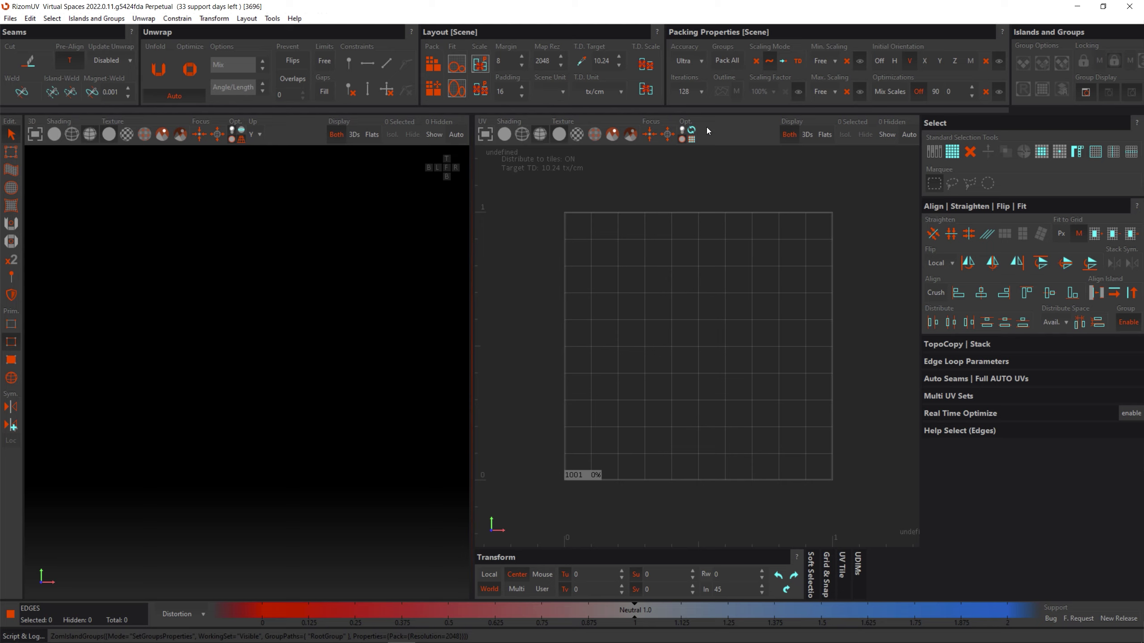
left_click(690, 92)
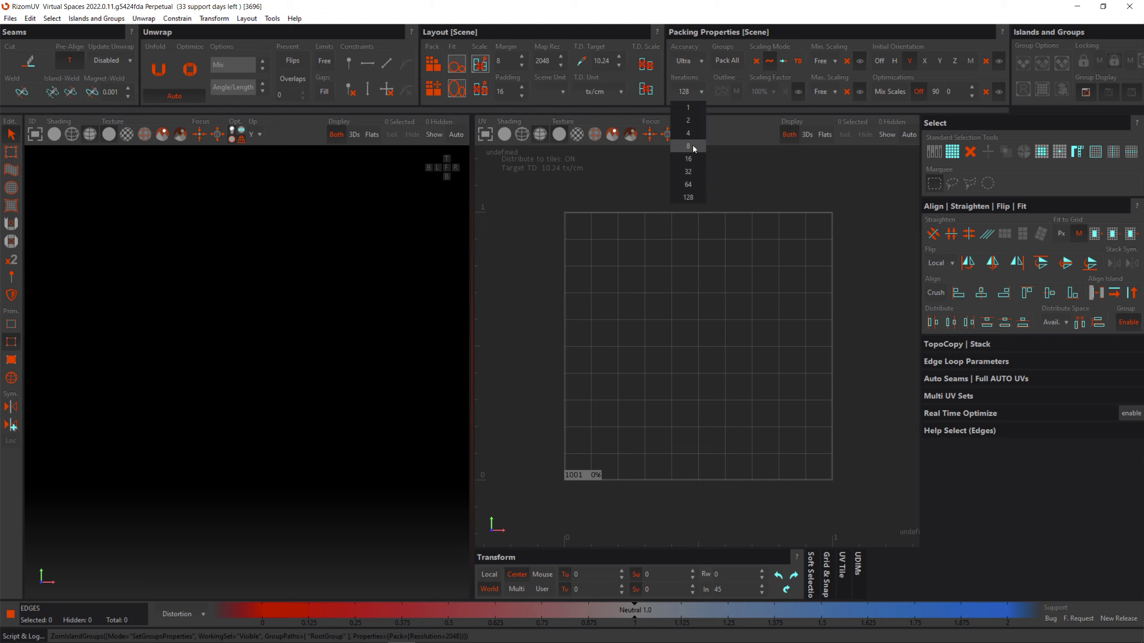
left_click(688, 231)
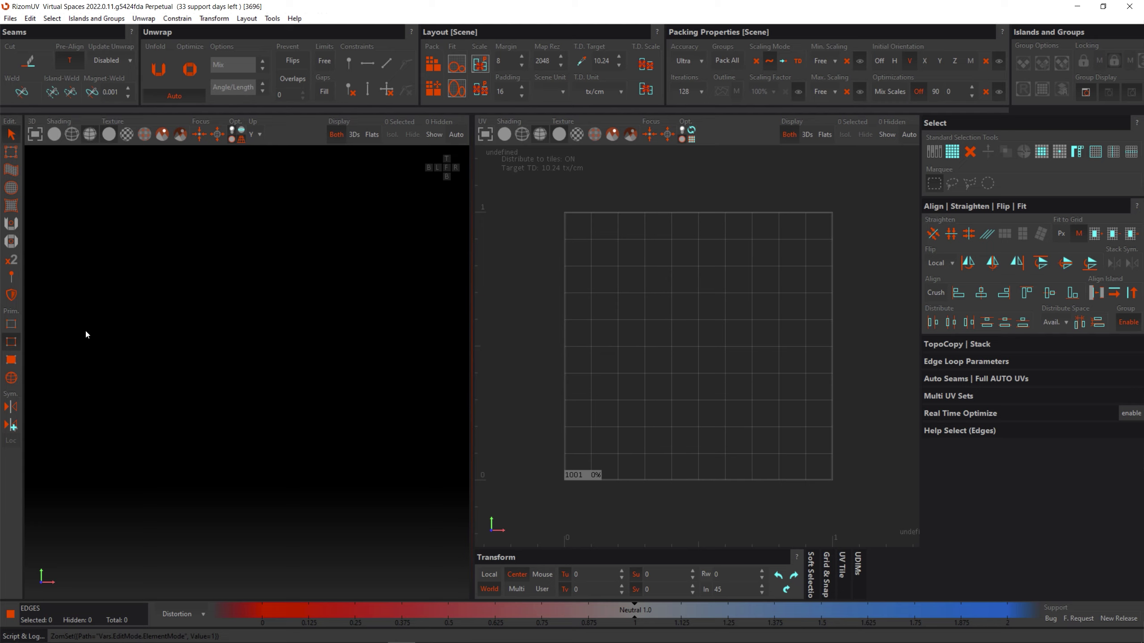
left_click(13, 343)
- Open the Preferences dialog and keep the startup selection mode at Edge
left_click(30, 19)
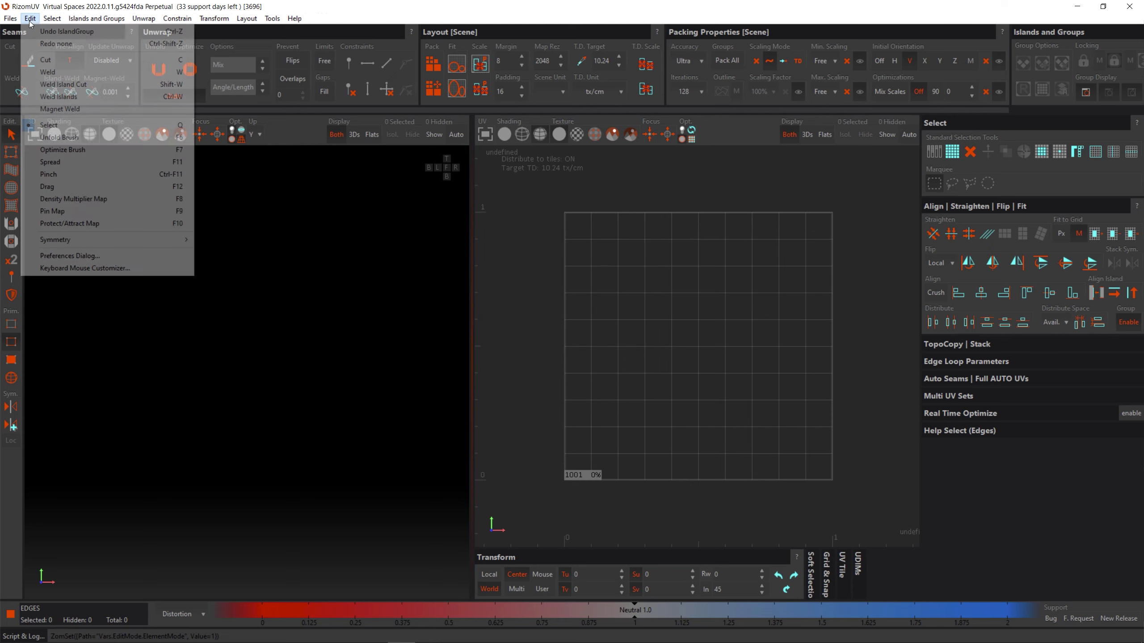
left_click(77, 256)
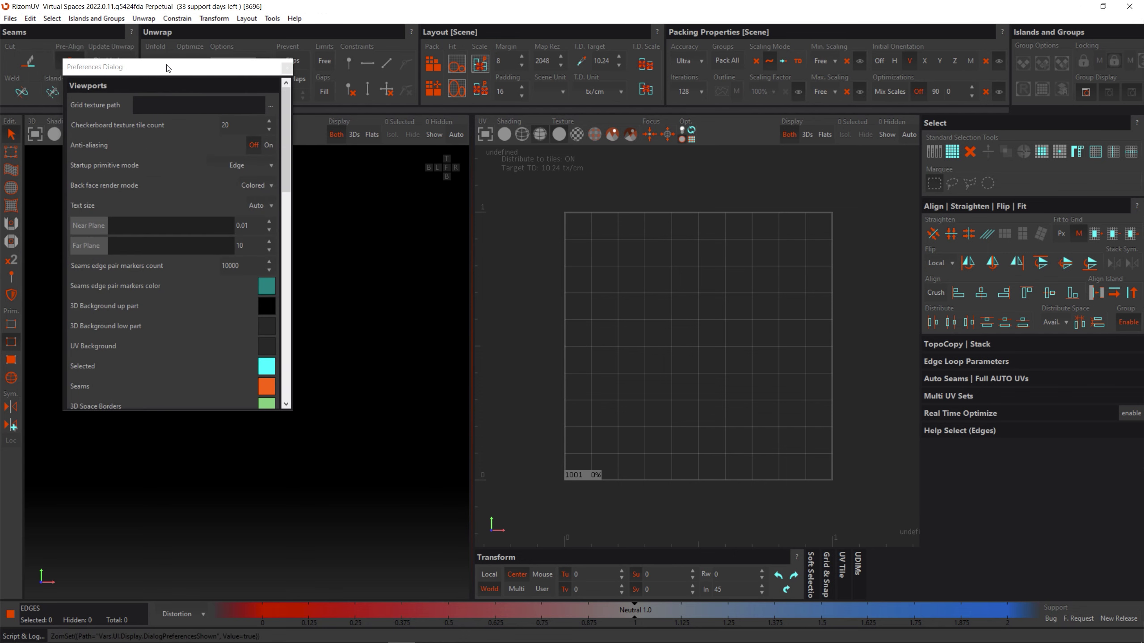
left_click_drag(167, 67, 328, 102)
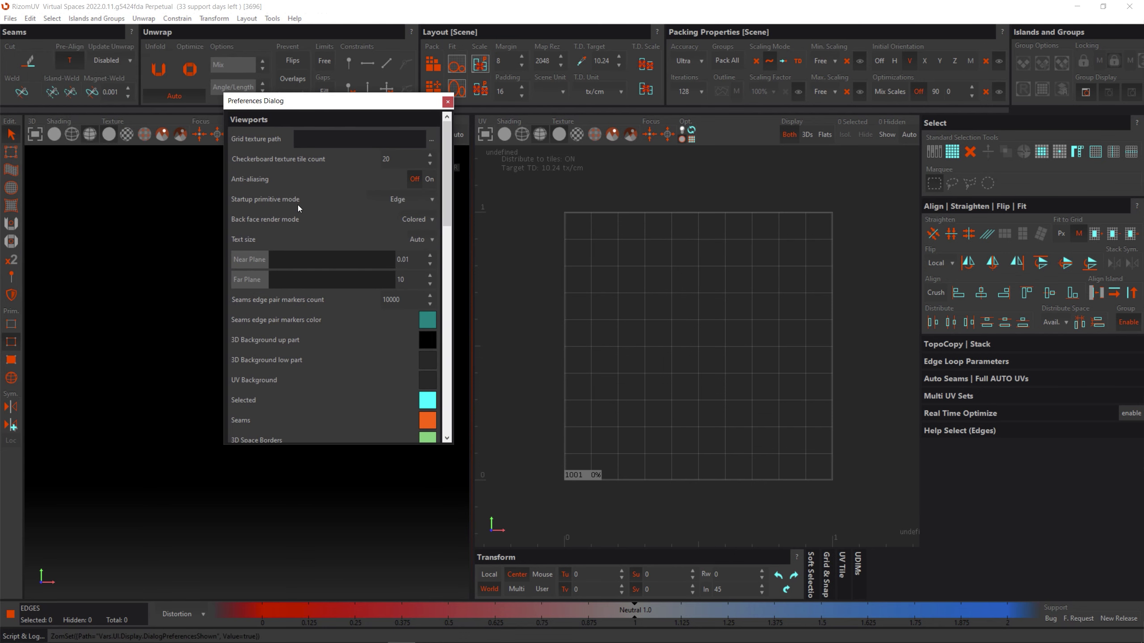
left_click(418, 204)
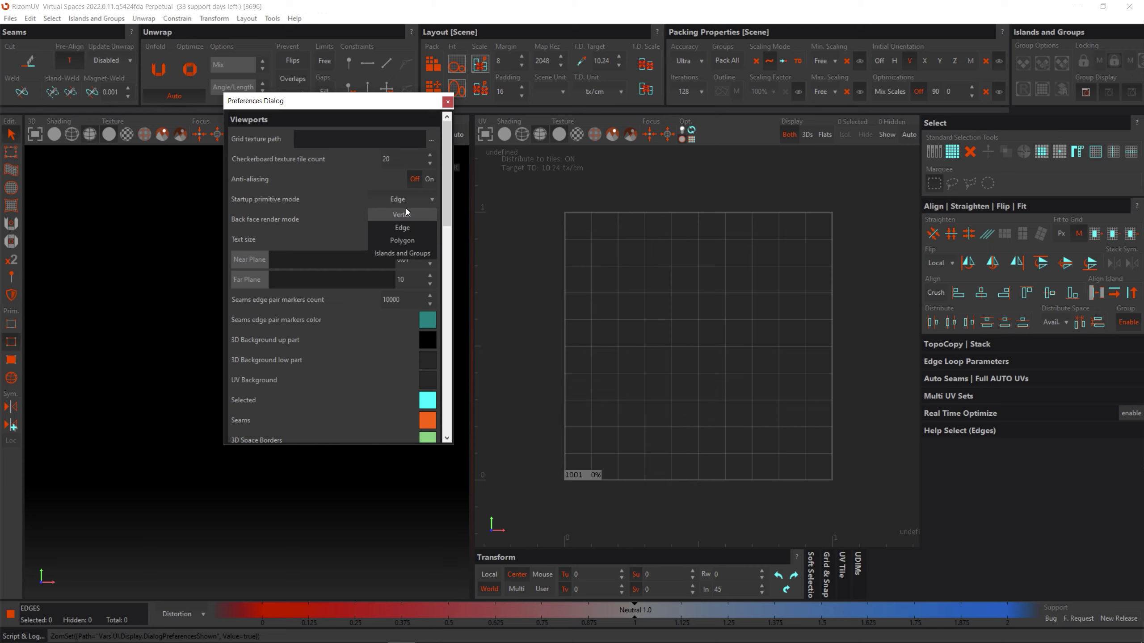
left_click(399, 214)
left_click(398, 201)
left_click(402, 228)
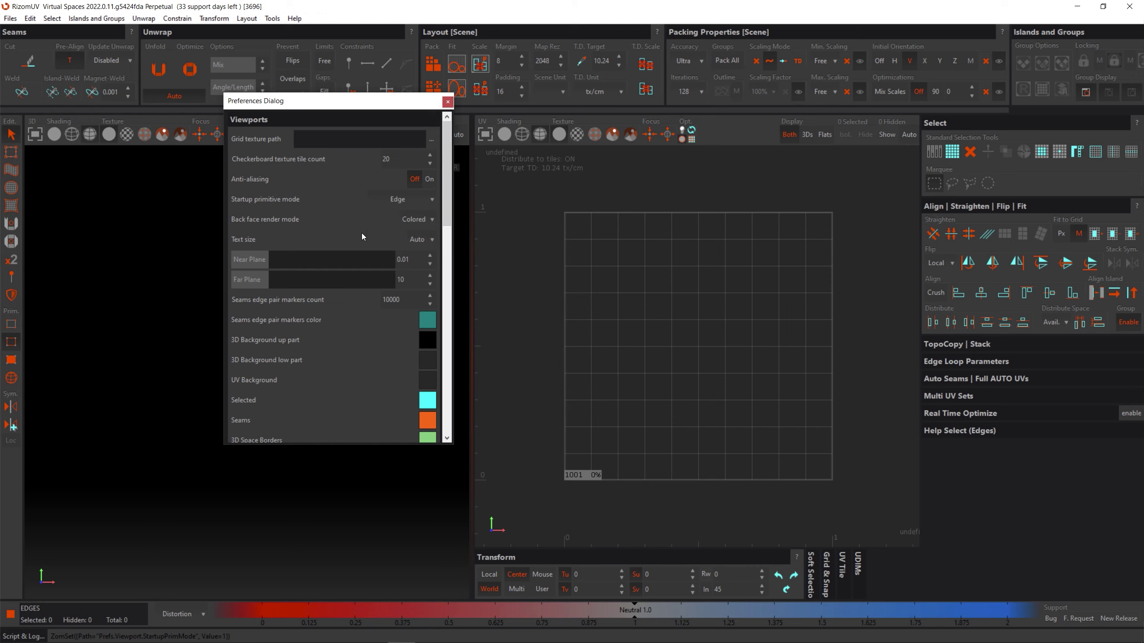
- Leave text size at Auto, check FBX compatibility 2017/2018 under Import Export, then go to Cinema 4D
left_click(414, 242)
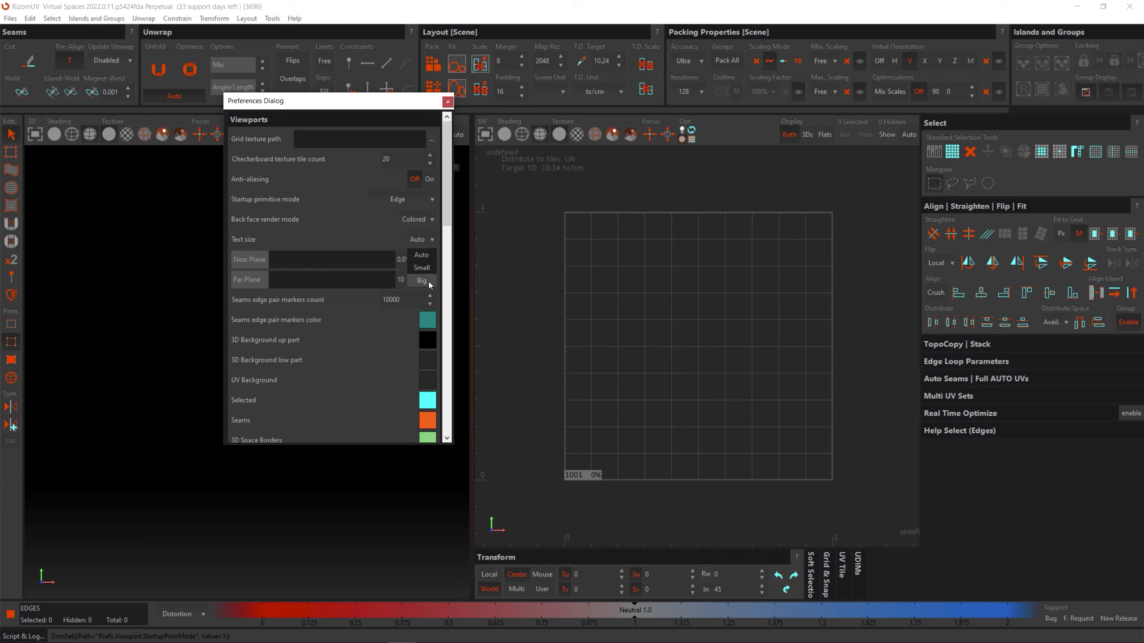
left_click(432, 242)
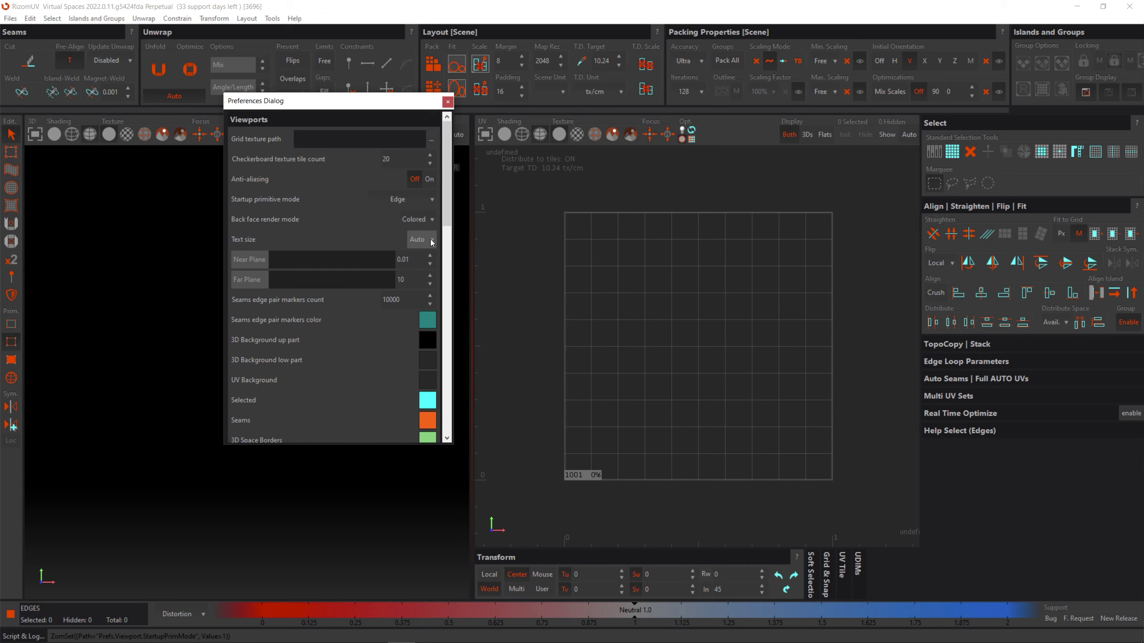
left_click(462, 272)
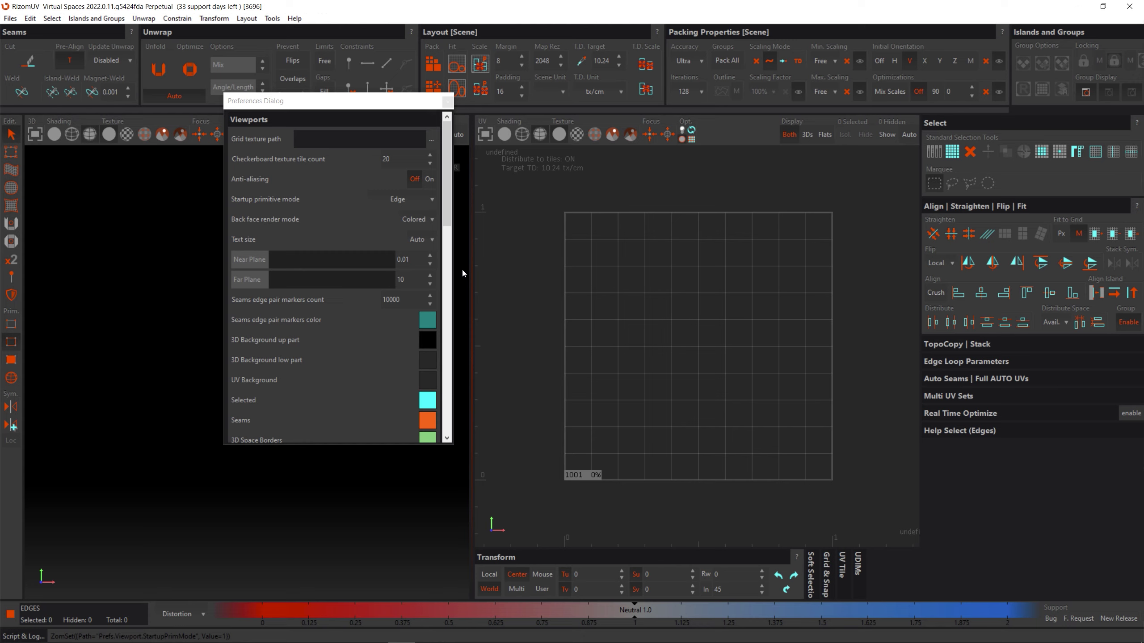
left_click_drag(449, 191, 411, 400)
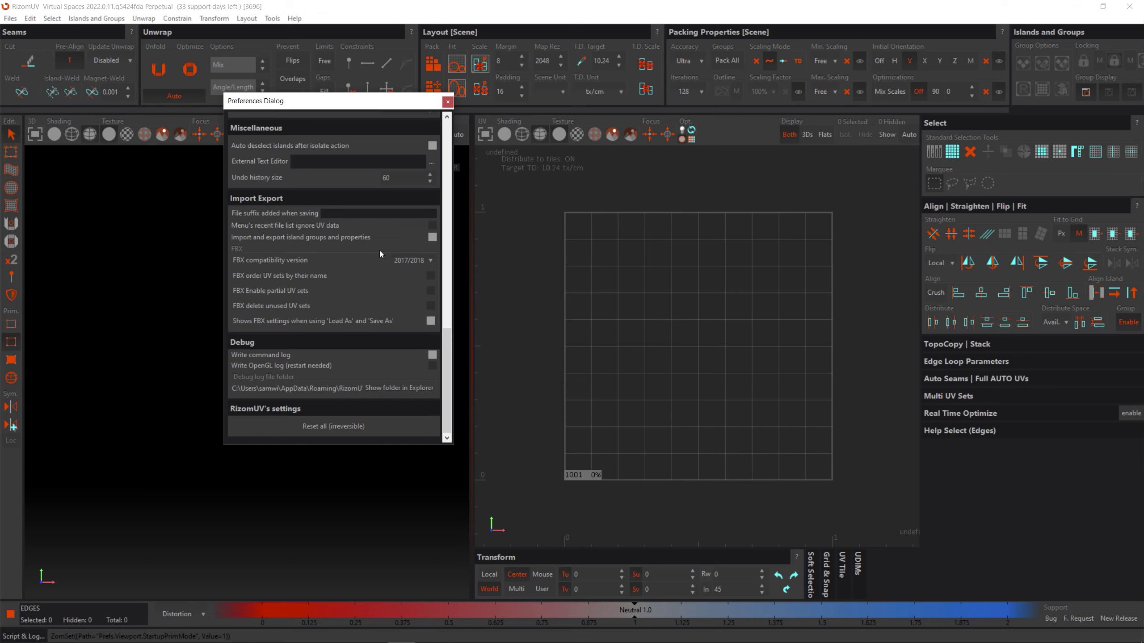
left_click(496, 302)
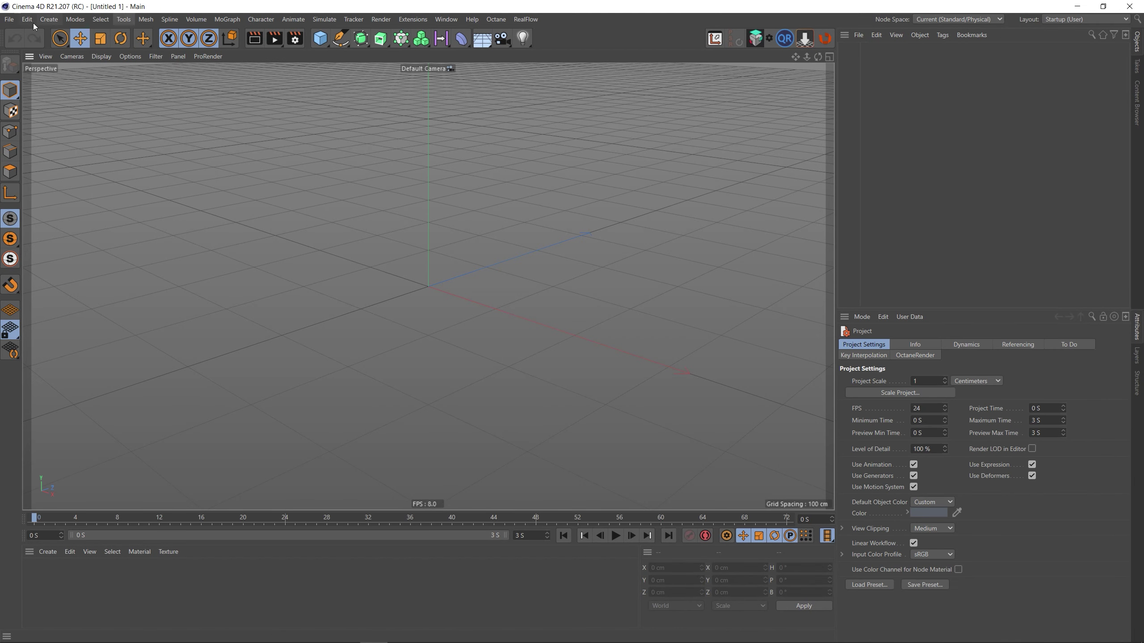
left_click(9, 18)
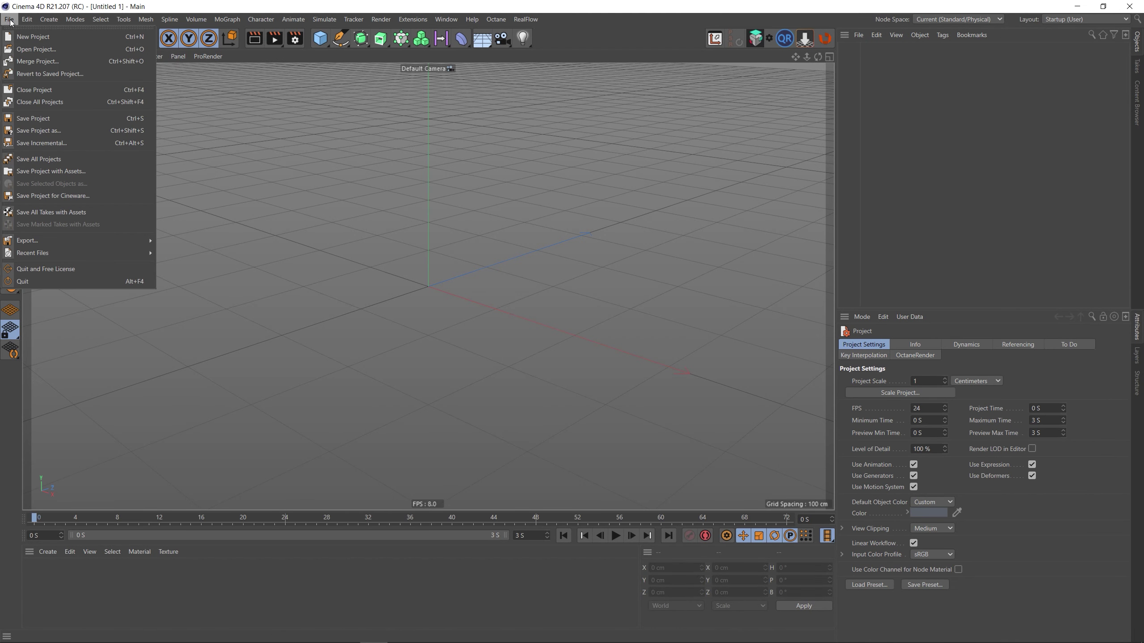
mouse_move(97, 245)
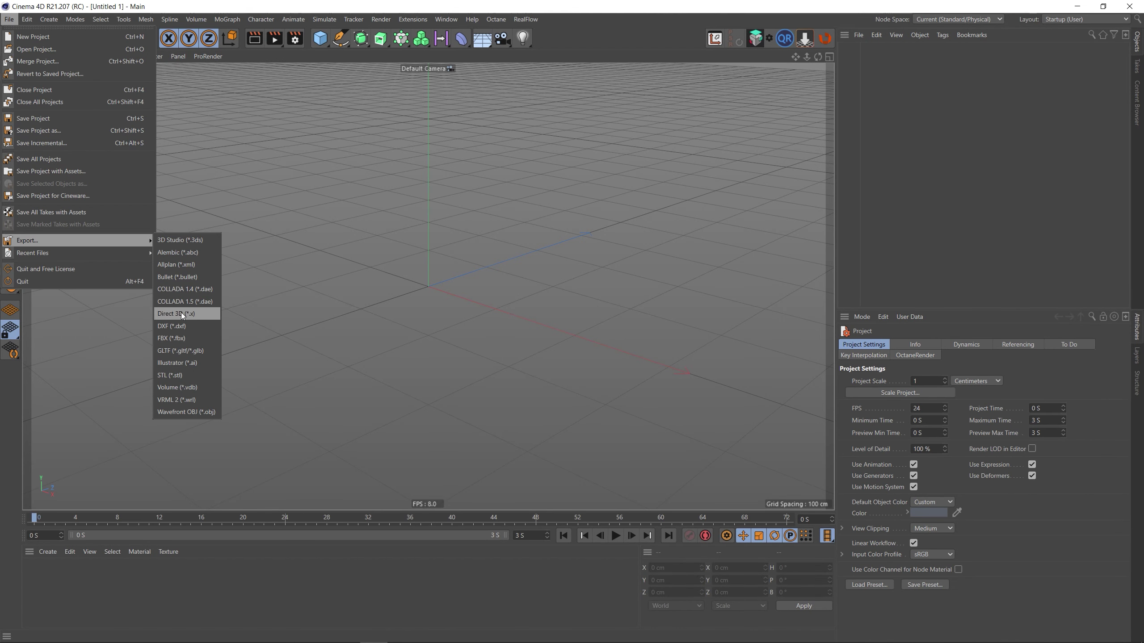
left_click(175, 339)
left_click_drag(209, 229, 551, 174)
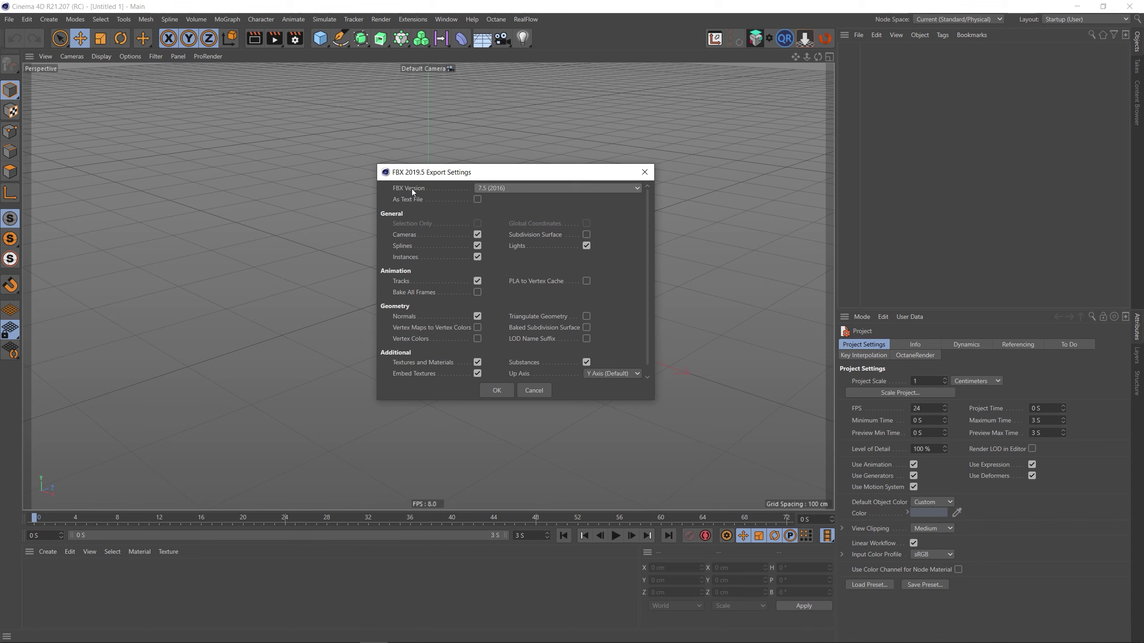
left_click(533, 186)
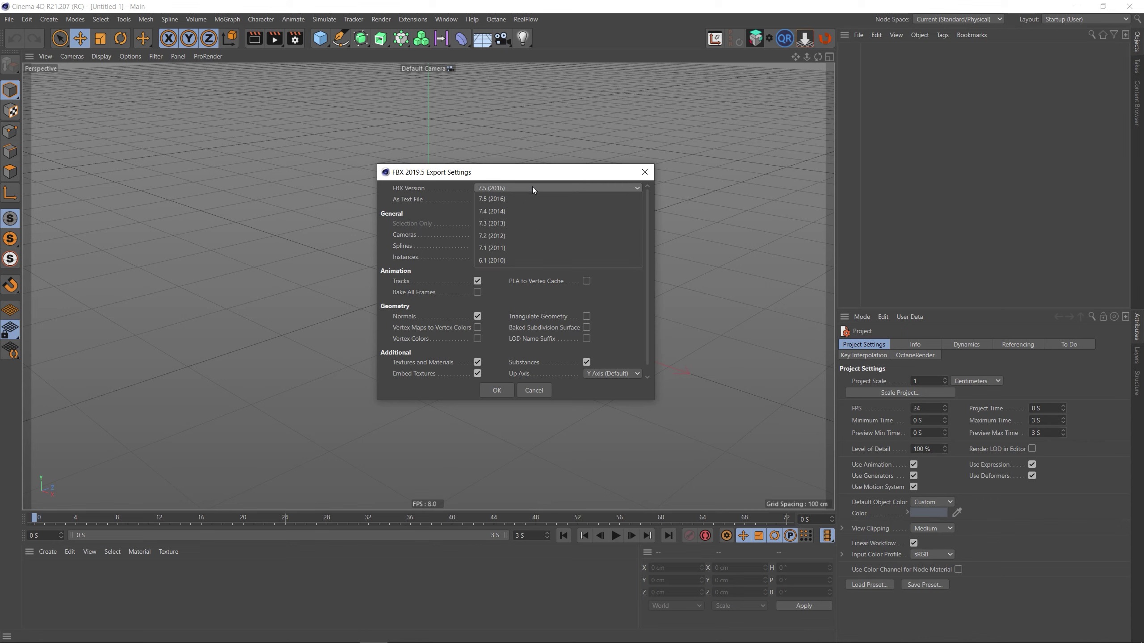
left_click(502, 201)
left_click(644, 172)
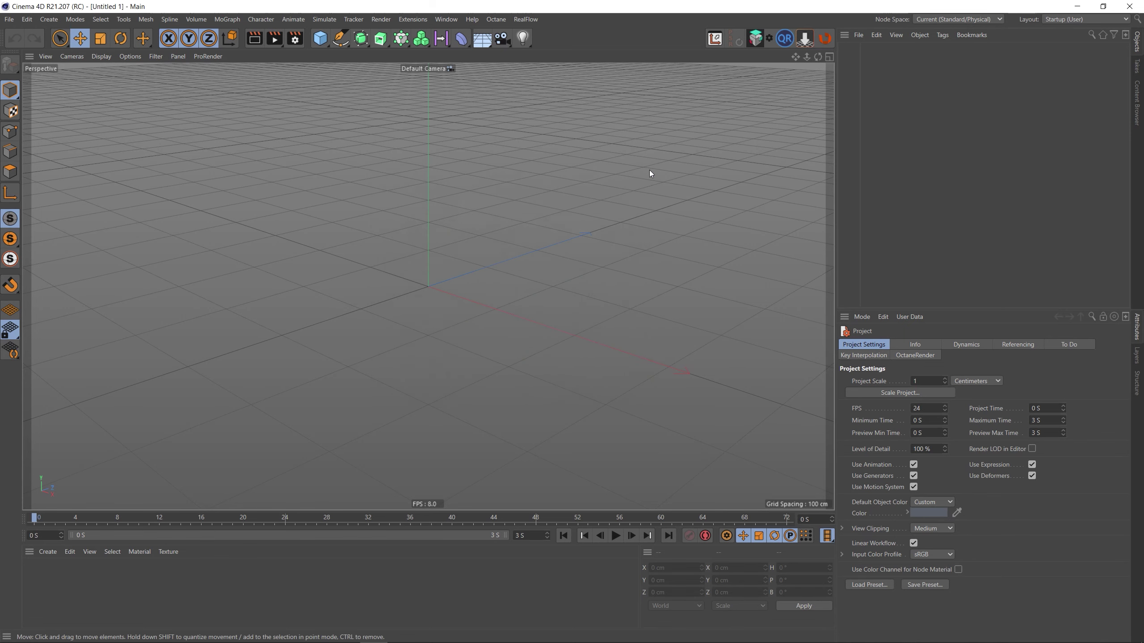
mouse_move(318, 638)
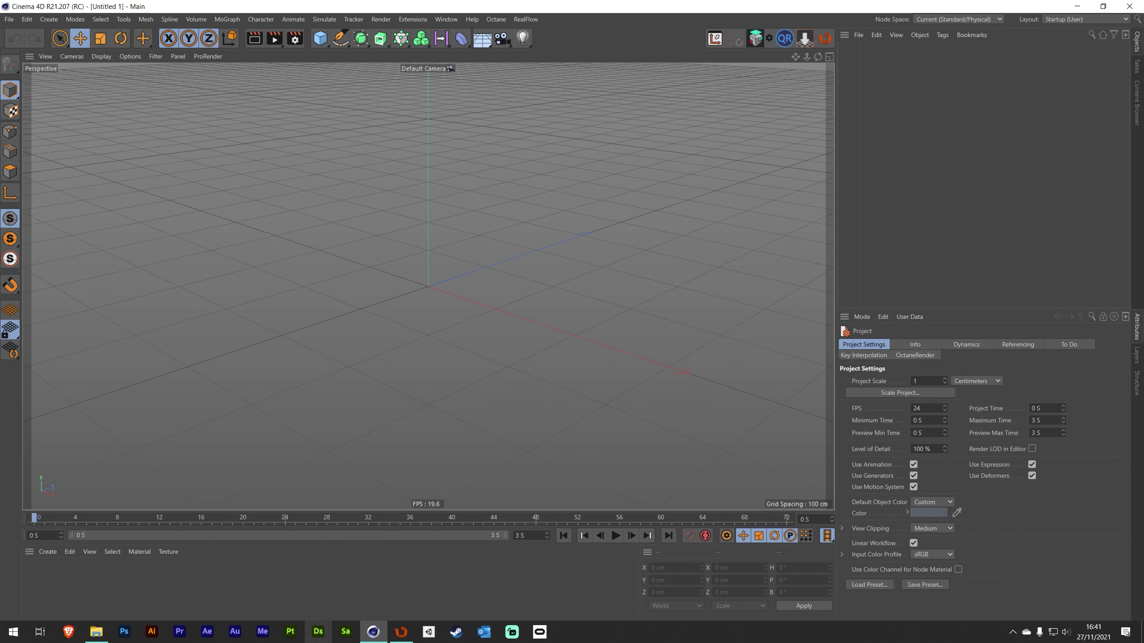
left_click(402, 633)
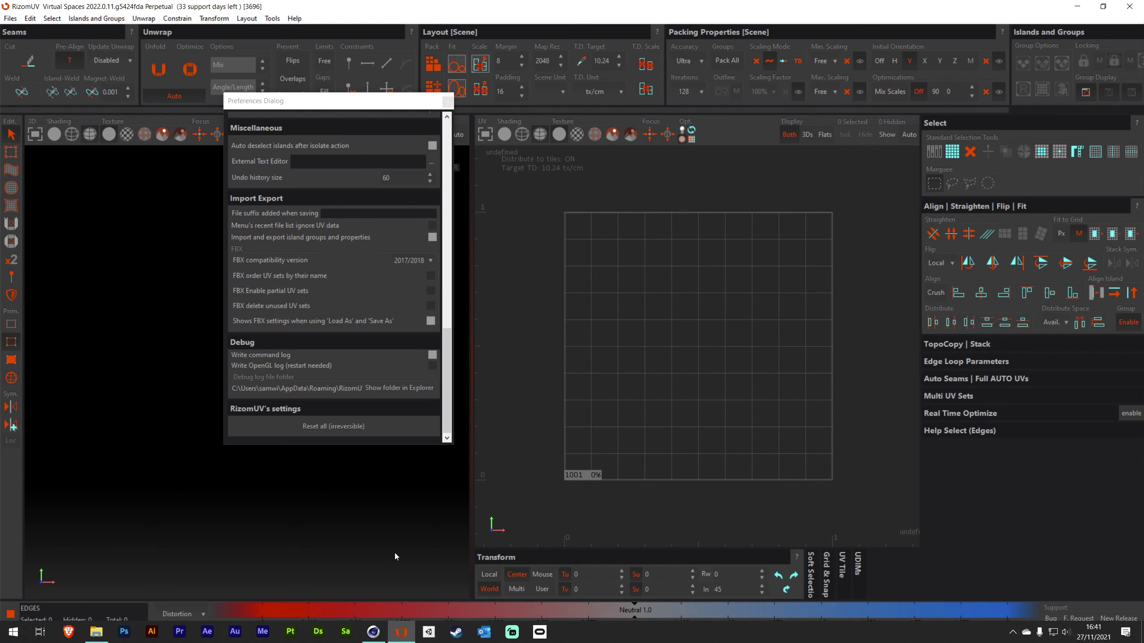
- Change the FBX compatibility version in Preferences from 2017/2018 to 2016
left_click(413, 261)
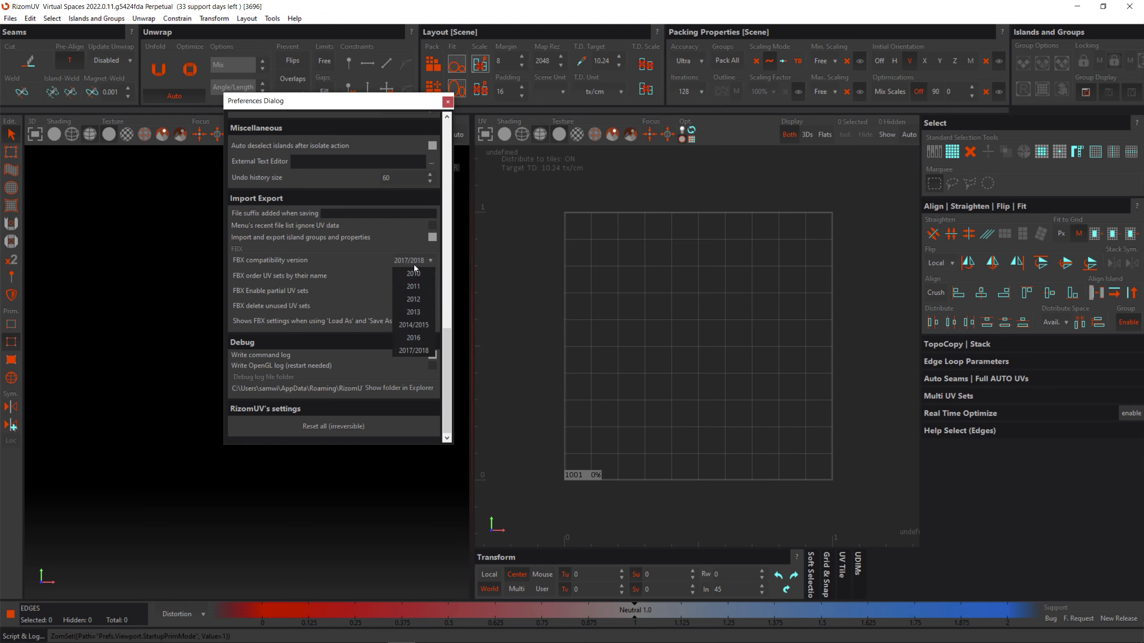
left_click(419, 339)
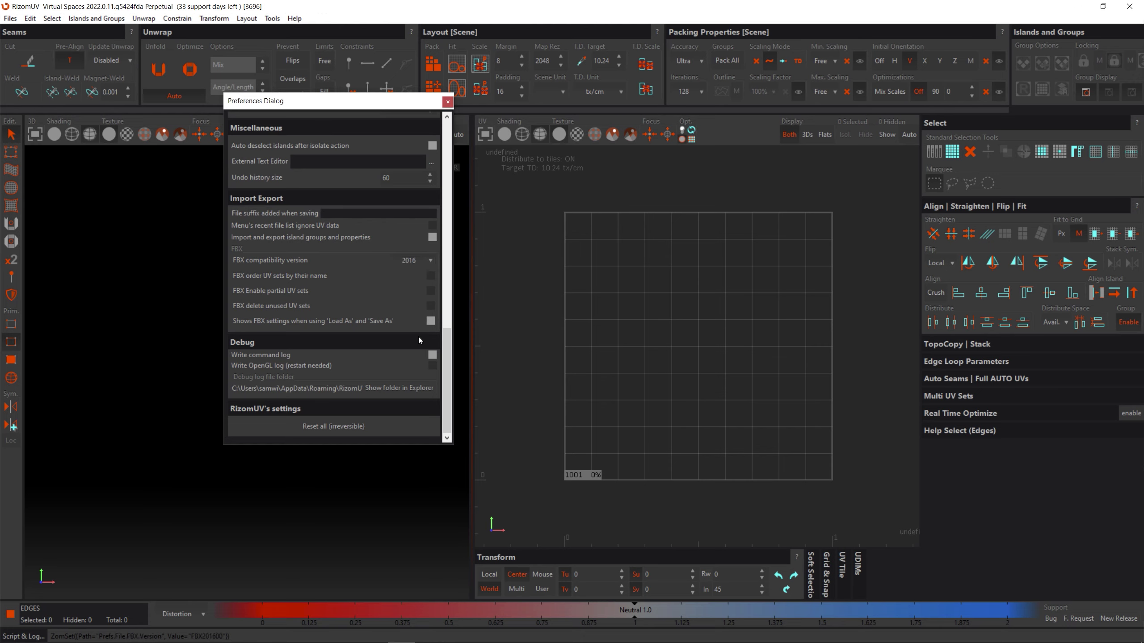
left_click(466, 296)
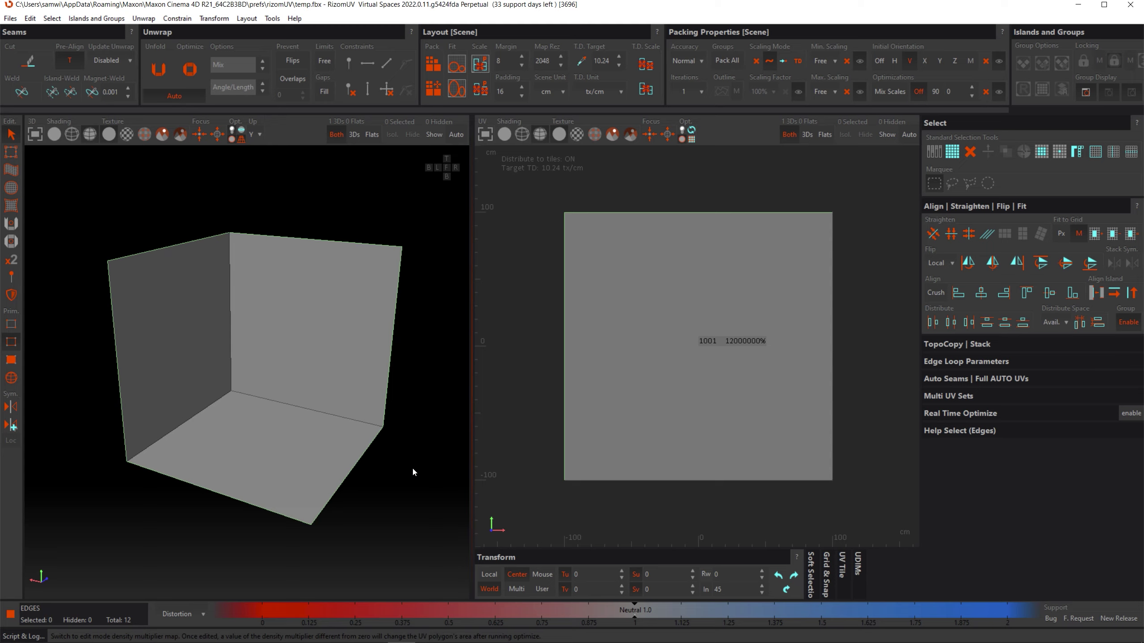
- Select all box edges, cut them as seams, unfold and pack, and frame the UVs
mouse_move(274, 440)
middle_mouse_down()
mouse_move(267, 392)
mouse_move(300, 333)
mouse_move(395, 398)
mouse_move(347, 487)
mouse_move(404, 422)
mouse_move(314, 477)
mouse_move(167, 436)
mouse_move(161, 346)
mouse_move(217, 473)
mouse_move(247, 452)
mouse_move(266, 474)
mouse_move(269, 460)
middle_mouse_up()
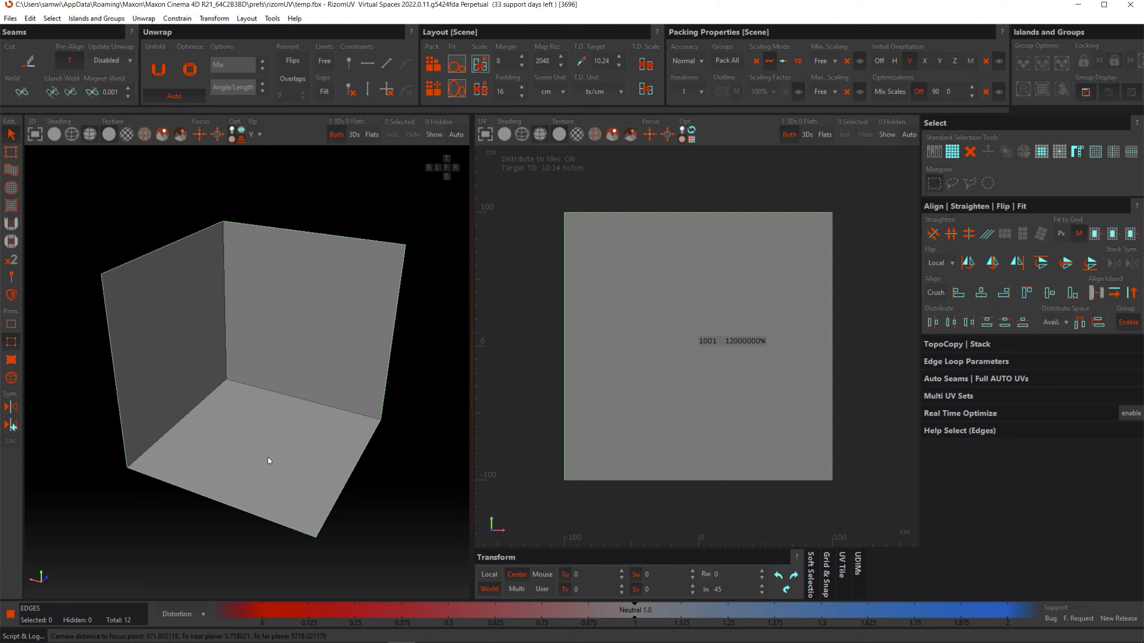
left_click(276, 397)
key("ctrl+a")
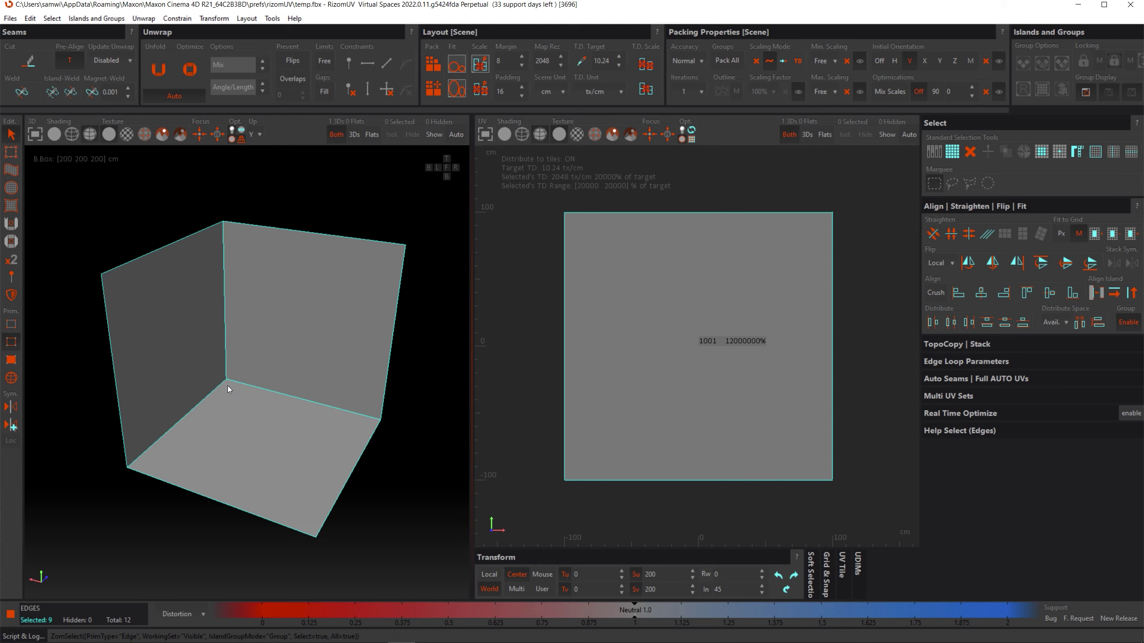
key("c")
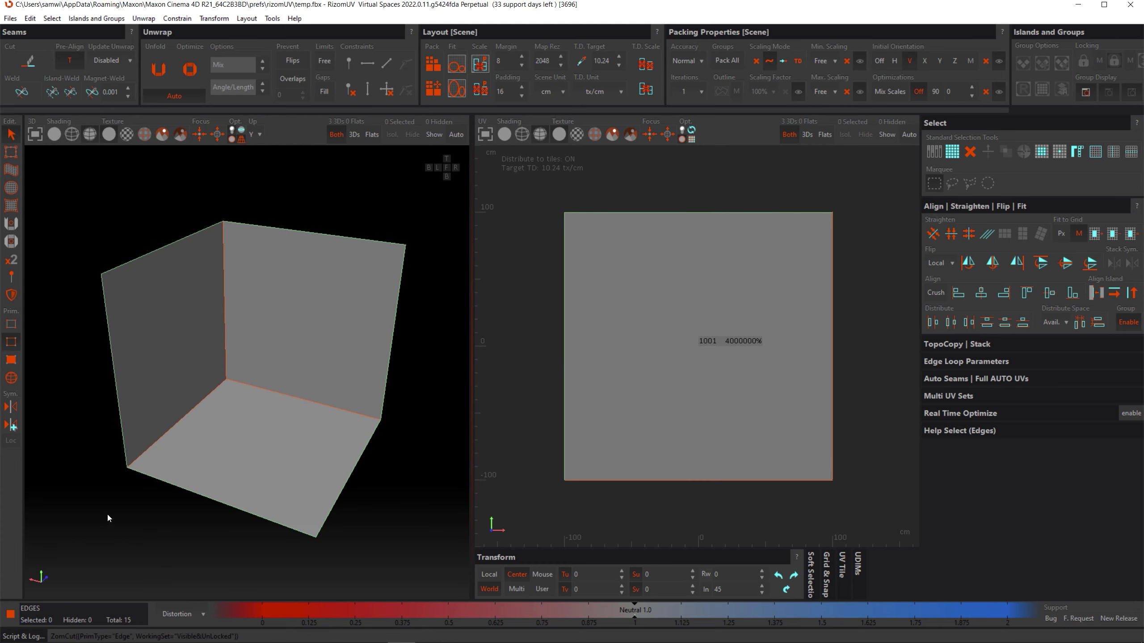
key("u")
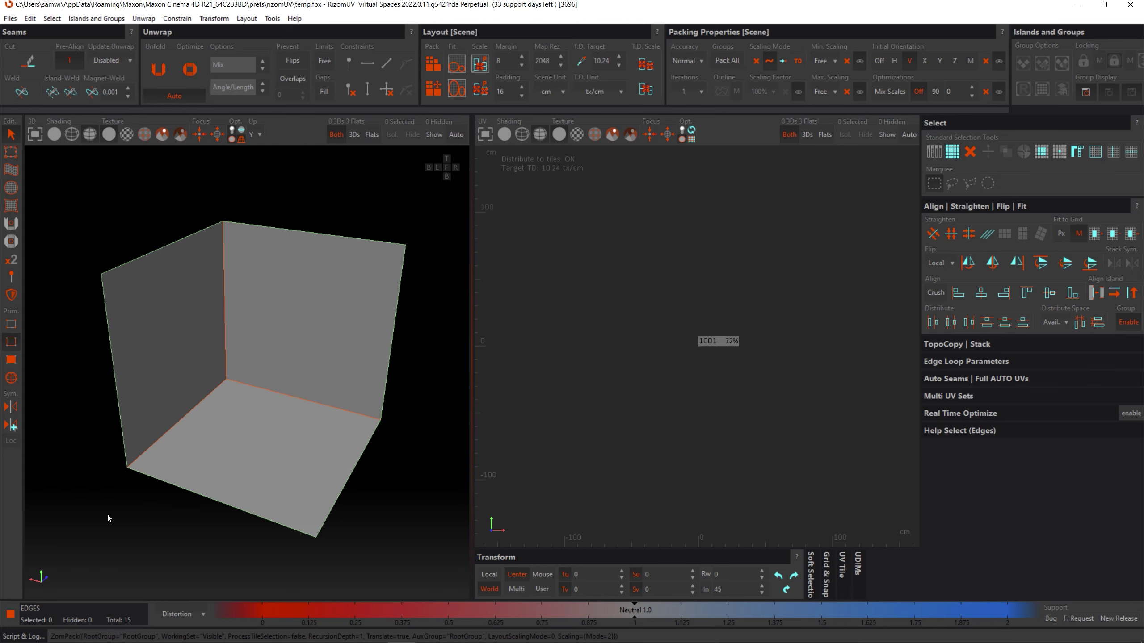
key("f")
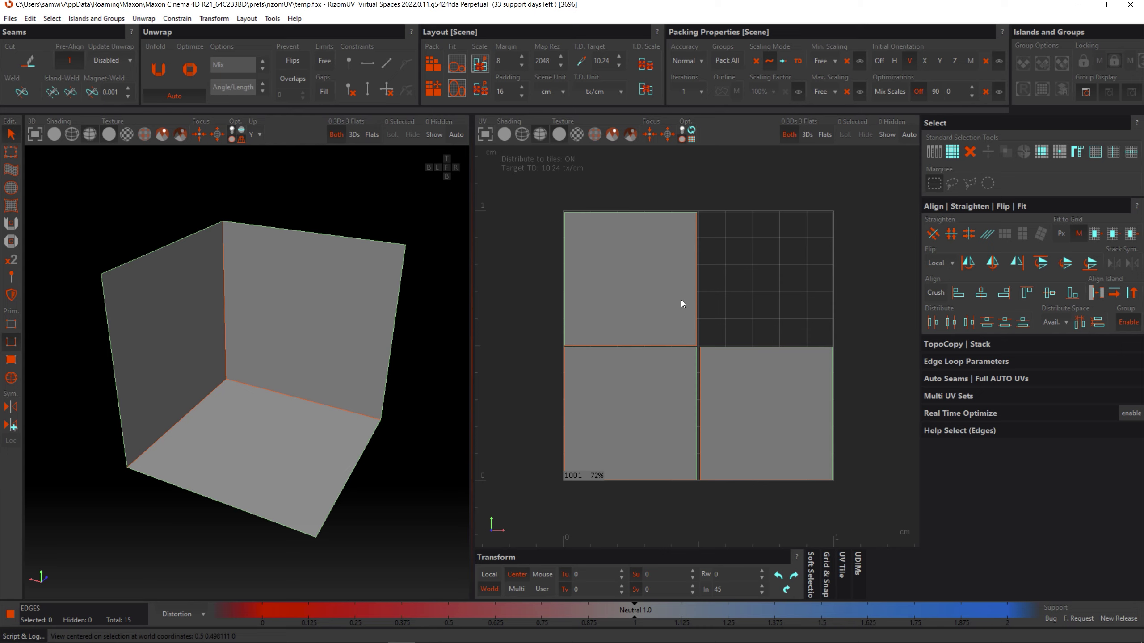
- Clear the edge selection and orbit to view the box from outside
left_click(385, 496)
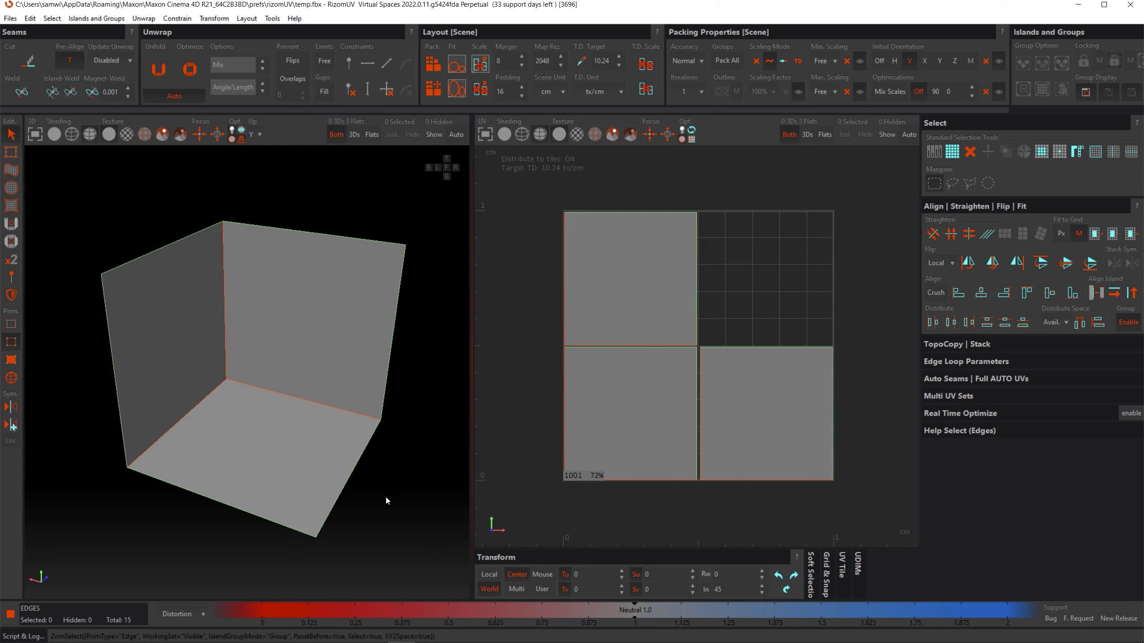
mouse_move(250, 474)
middle_mouse_down()
mouse_move(251, 449)
mouse_move(310, 401)
mouse_move(503, 379)
mouse_move(403, 396)
mouse_move(224, 478)
mouse_move(249, 452)
mouse_move(257, 484)
middle_mouse_up()
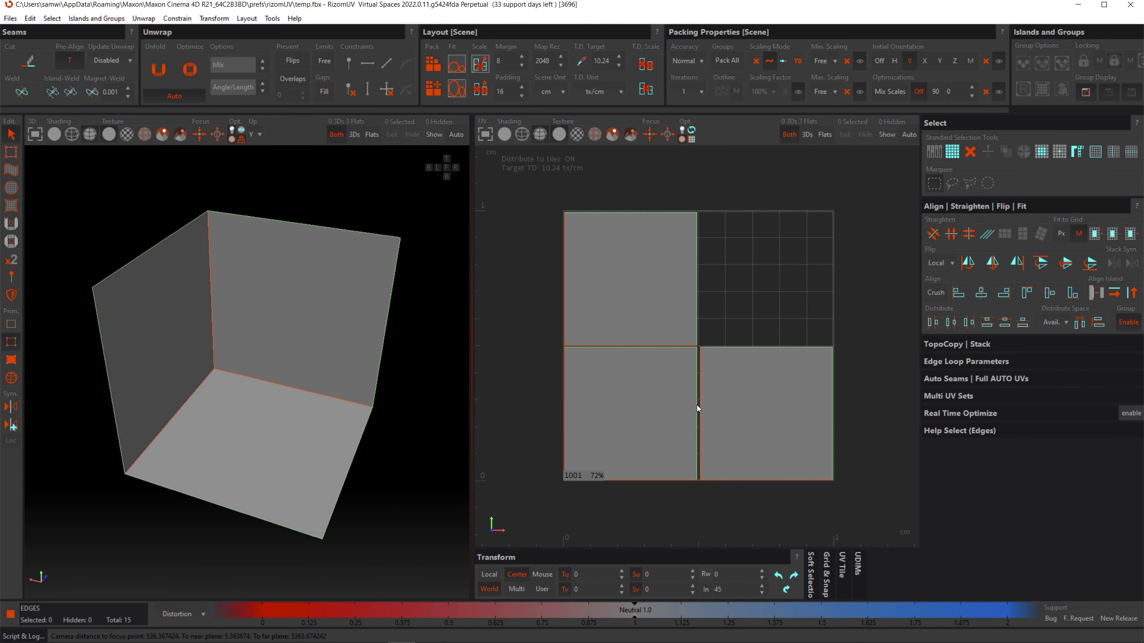
middle_click_drag(187, 436, 305, 434)
scroll(259, 420, "down", 3)
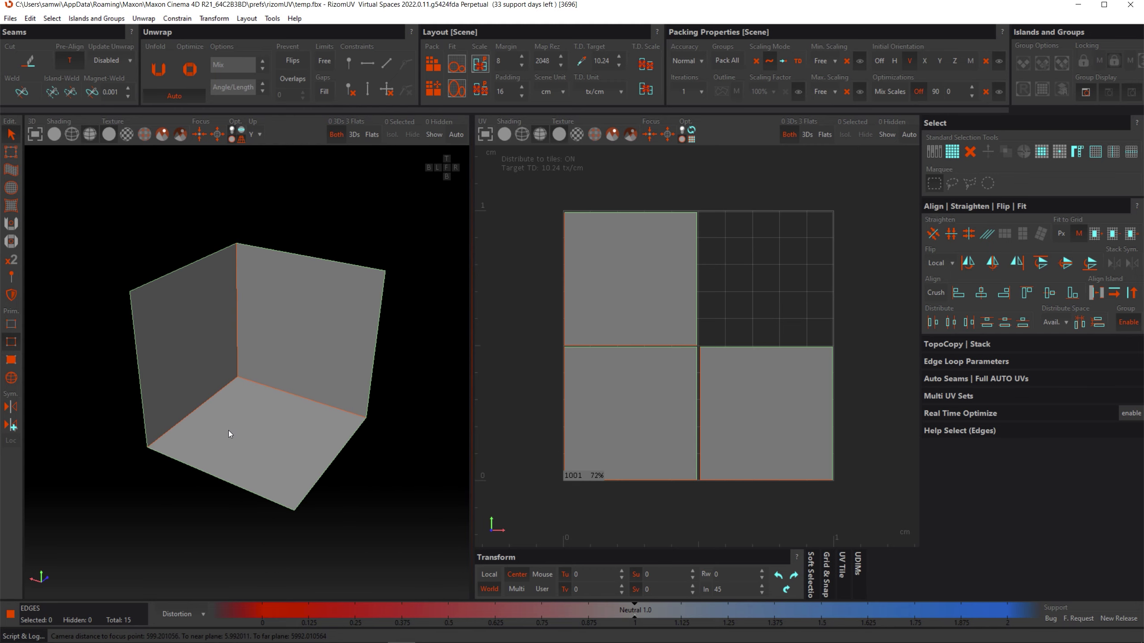
- Set Back face render mode to Colored in Preferences, then orbit to see the tinted outer sides
left_click(31, 18)
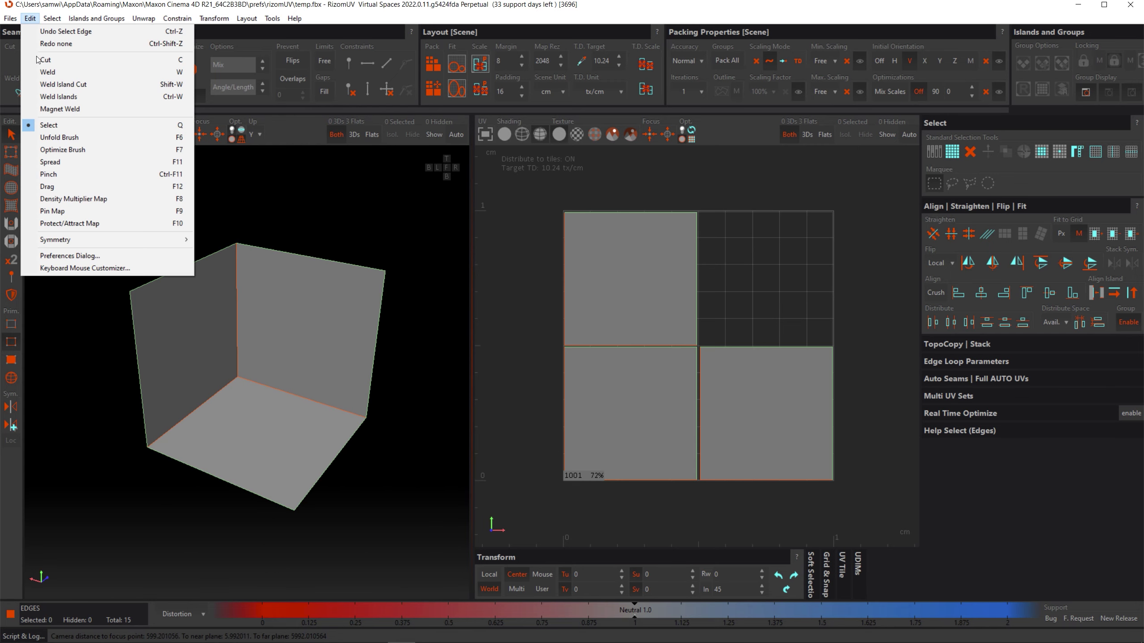
left_click(85, 256)
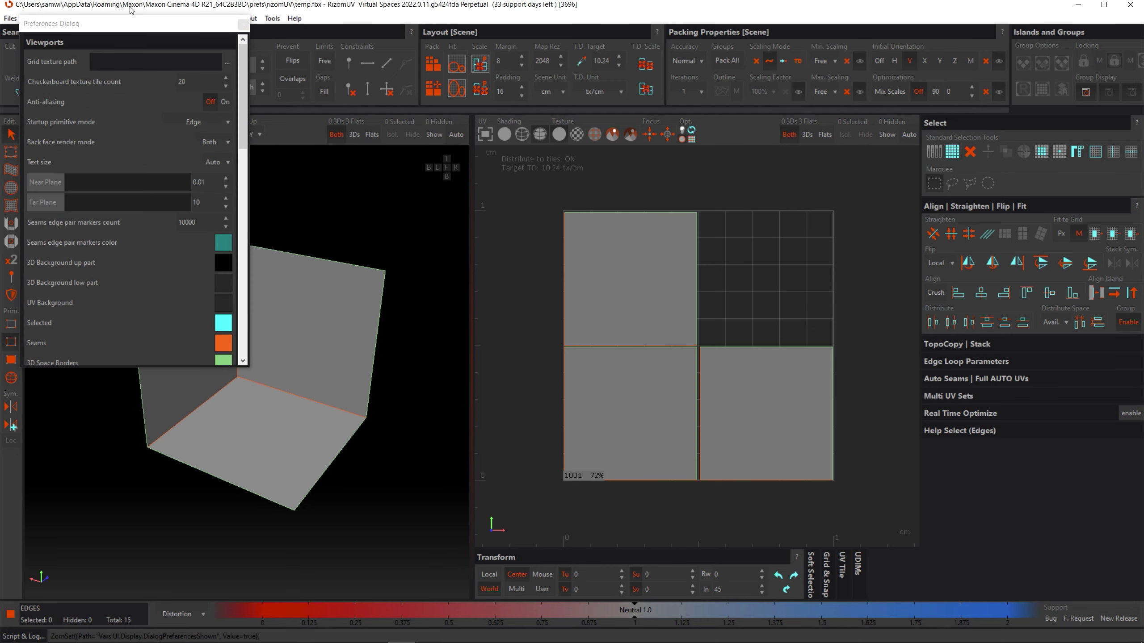
left_click_drag(136, 28, 226, 100)
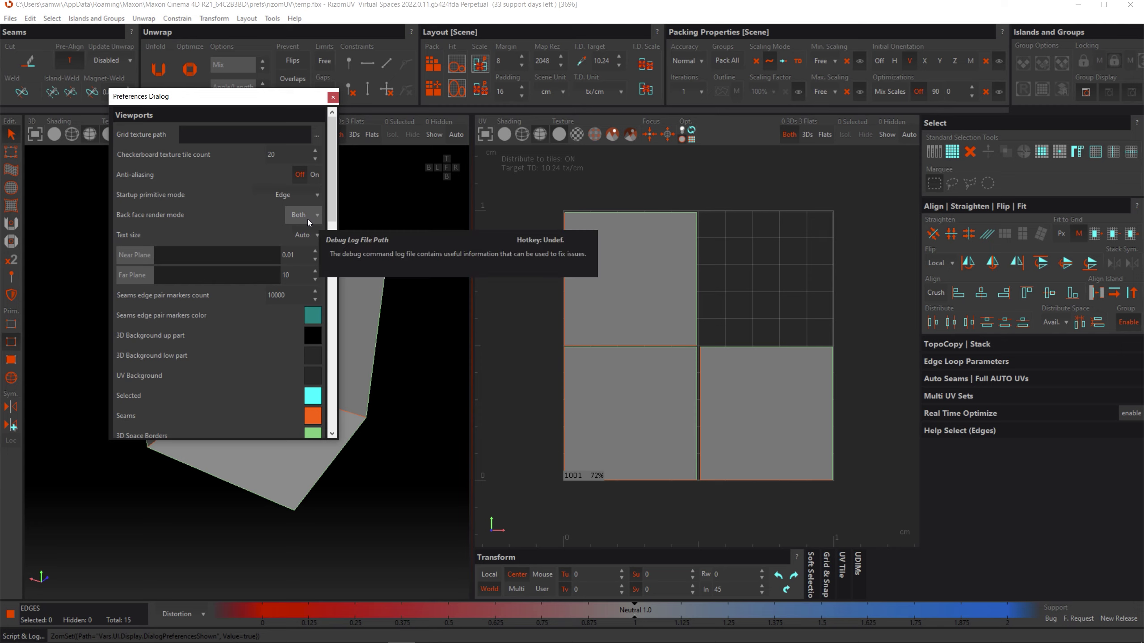
left_click(308, 216)
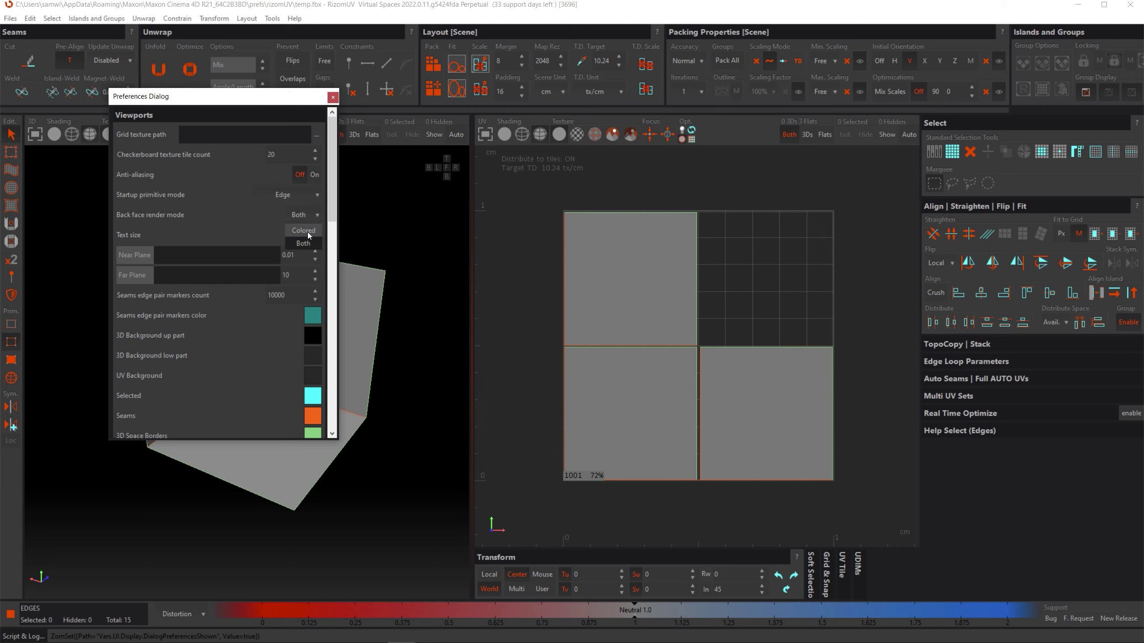
left_click(308, 231)
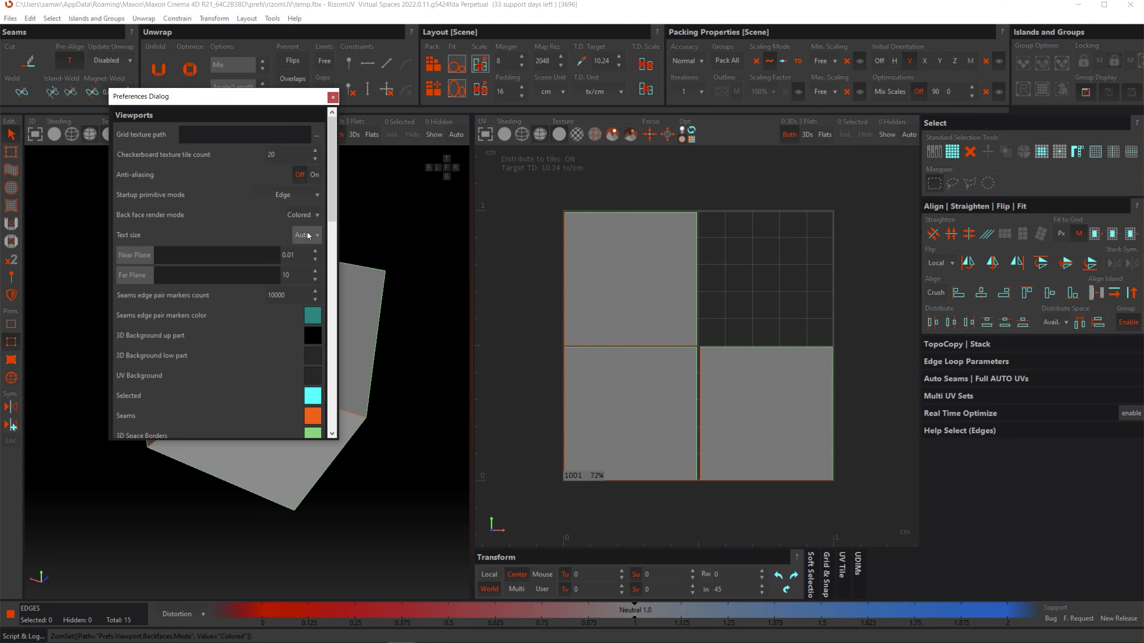
left_click(332, 99)
left_click_drag(233, 394, 283, 398, "alt")
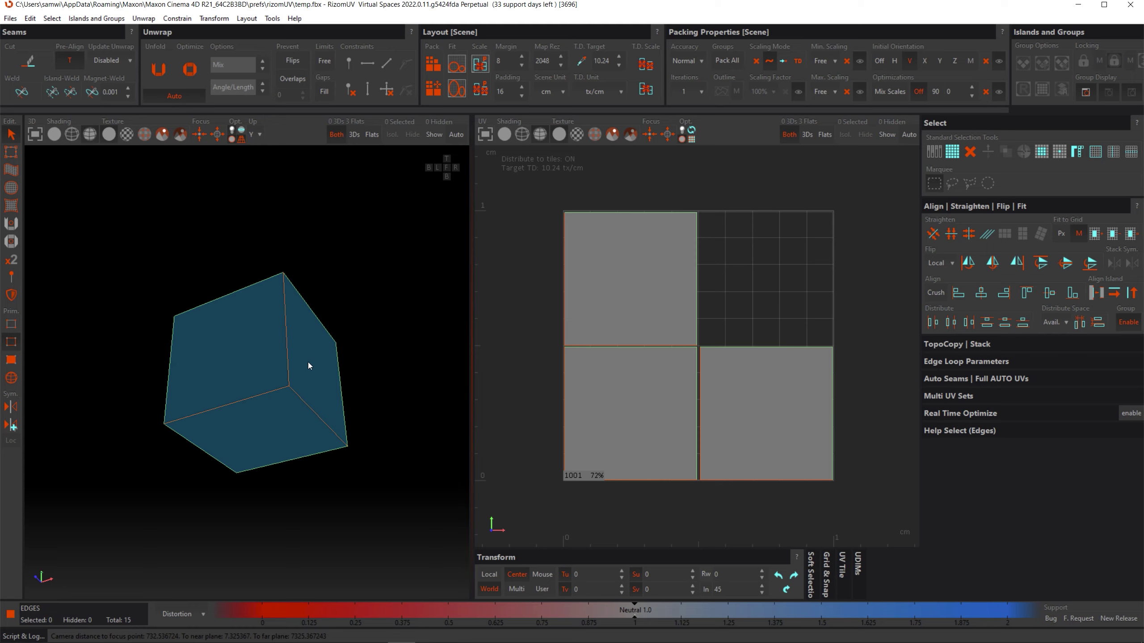
middle_click_drag(320, 336, 237, 417)
middle_click_drag(359, 418, 238, 401)
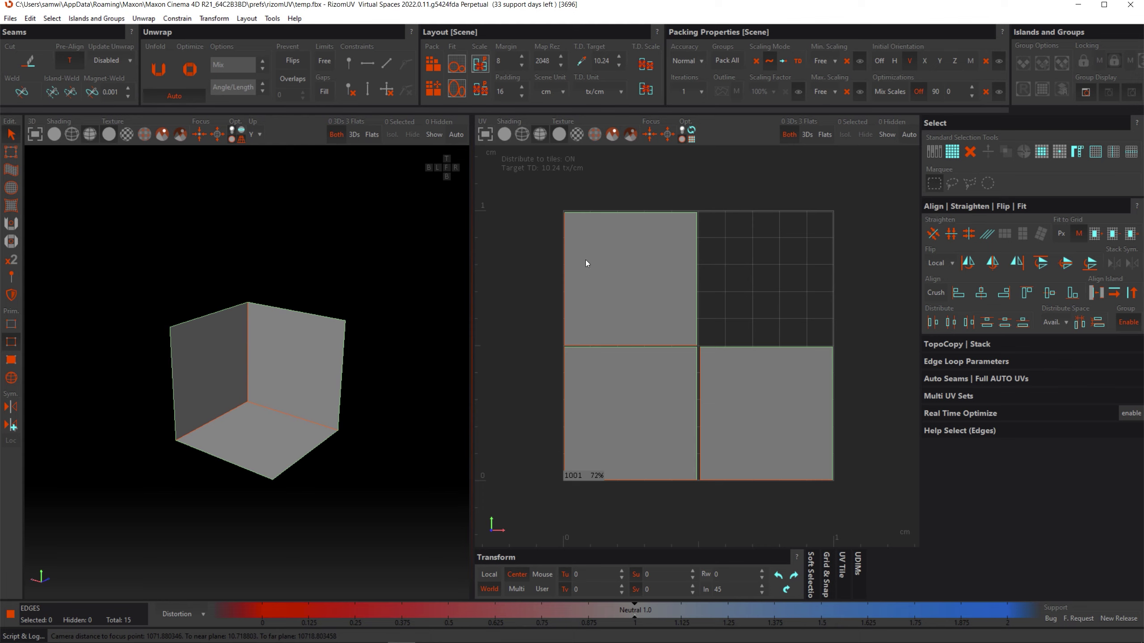
left_click(11, 378)
left_click(607, 288)
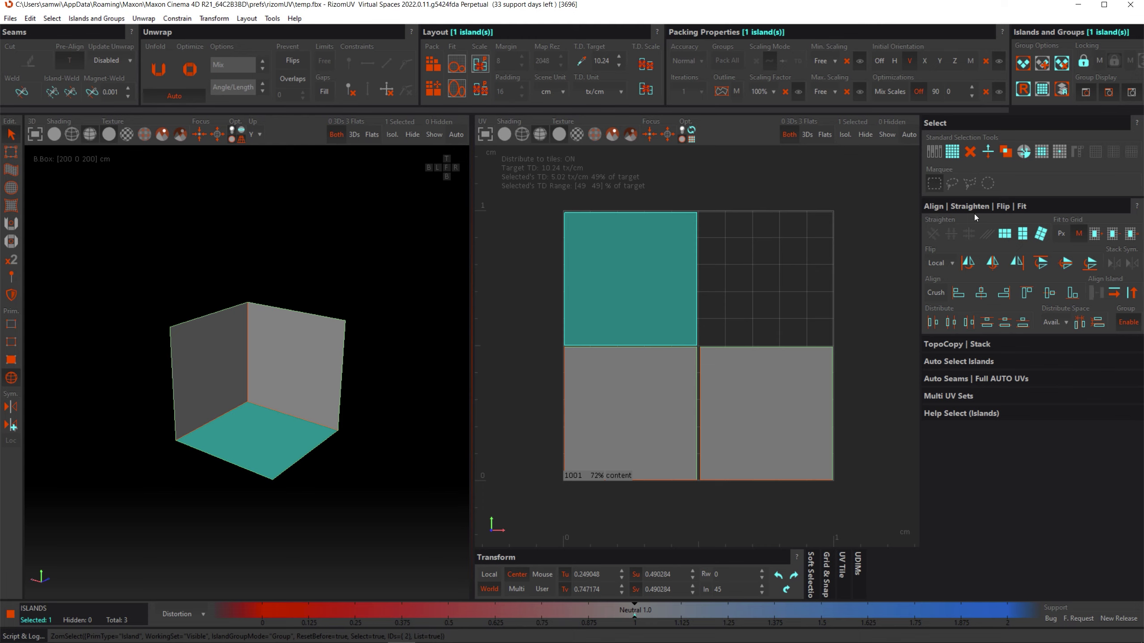
left_click(958, 207)
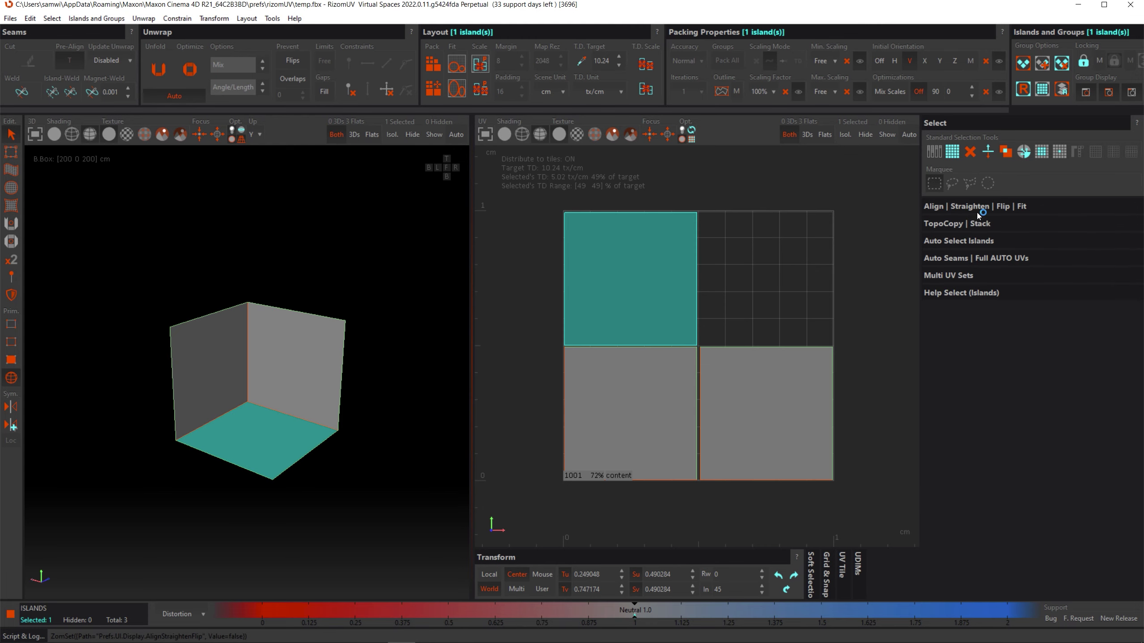
left_click(977, 212)
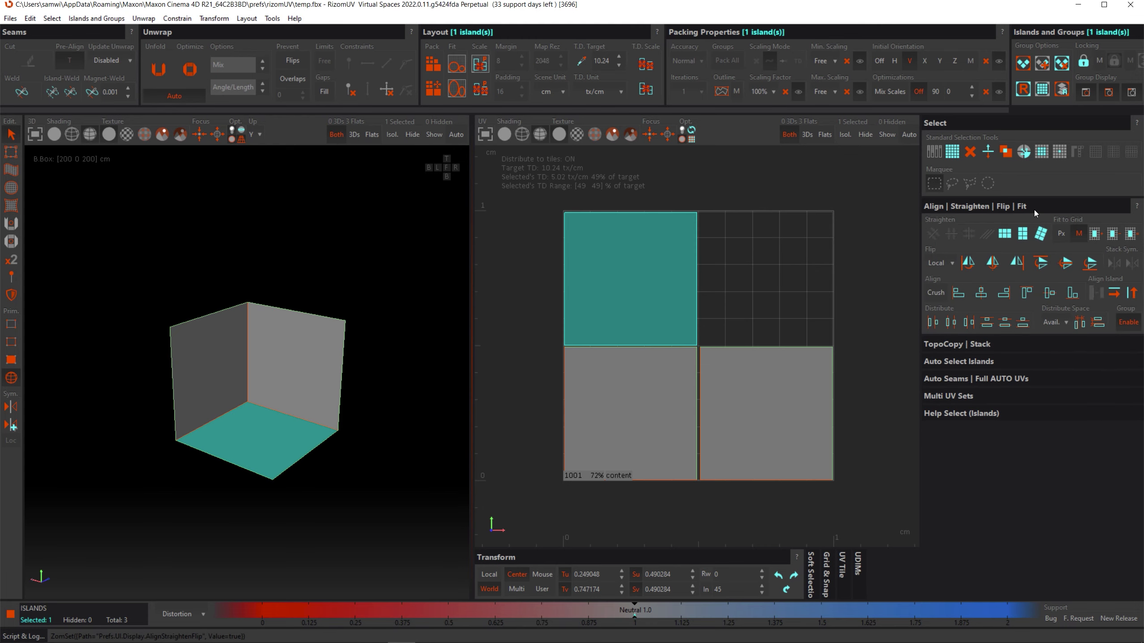
left_click(993, 270)
left_click(749, 341)
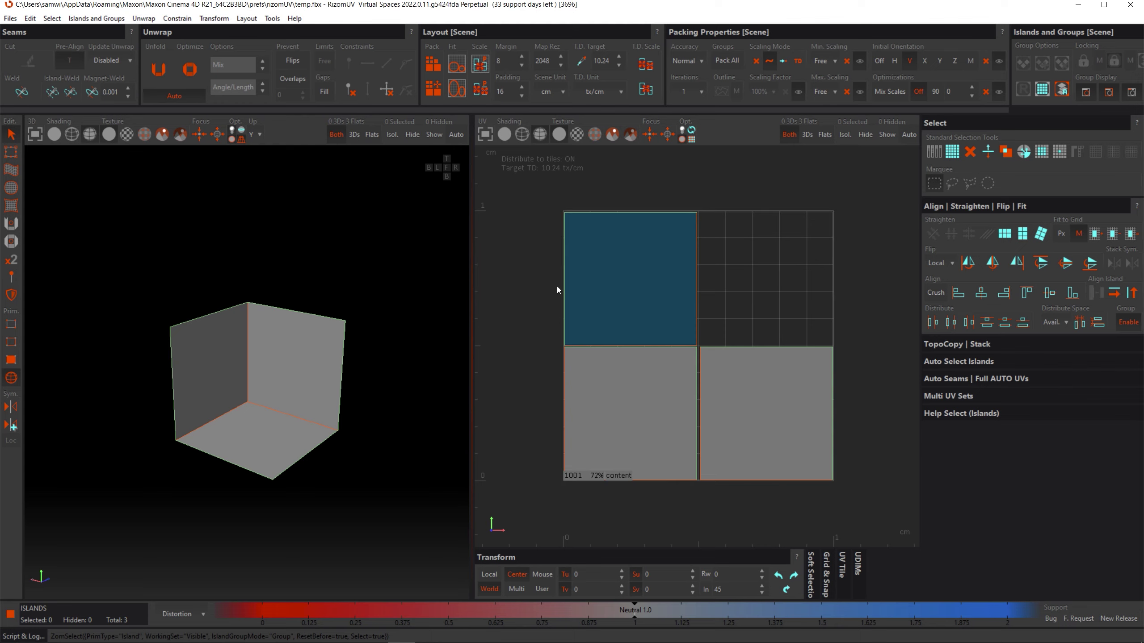
left_click(673, 284)
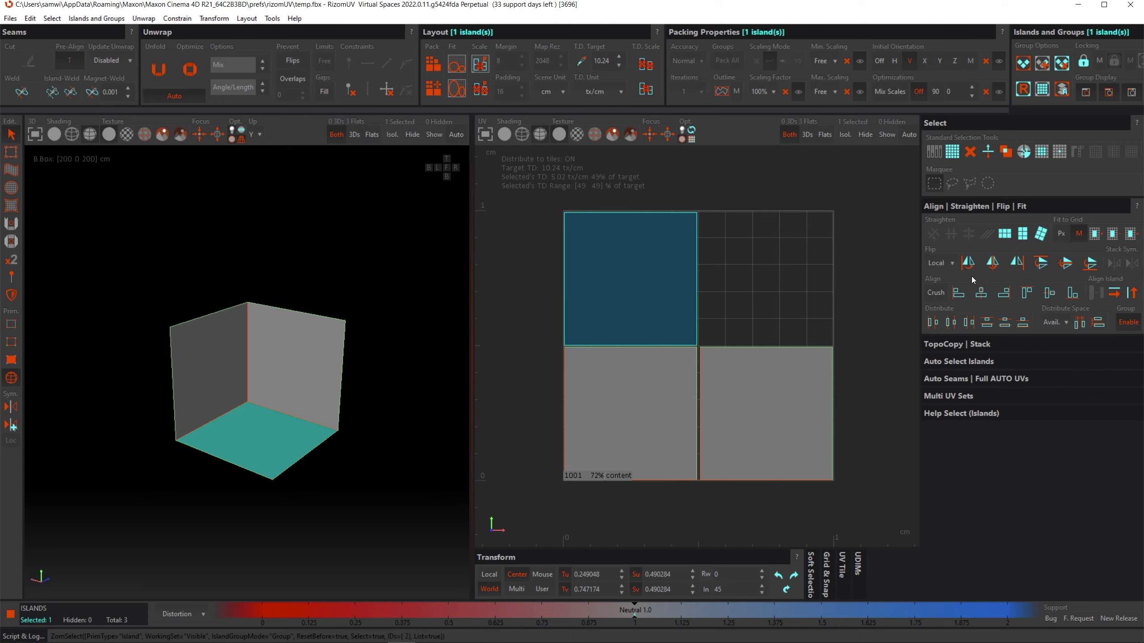
left_click(997, 264)
left_click(721, 298)
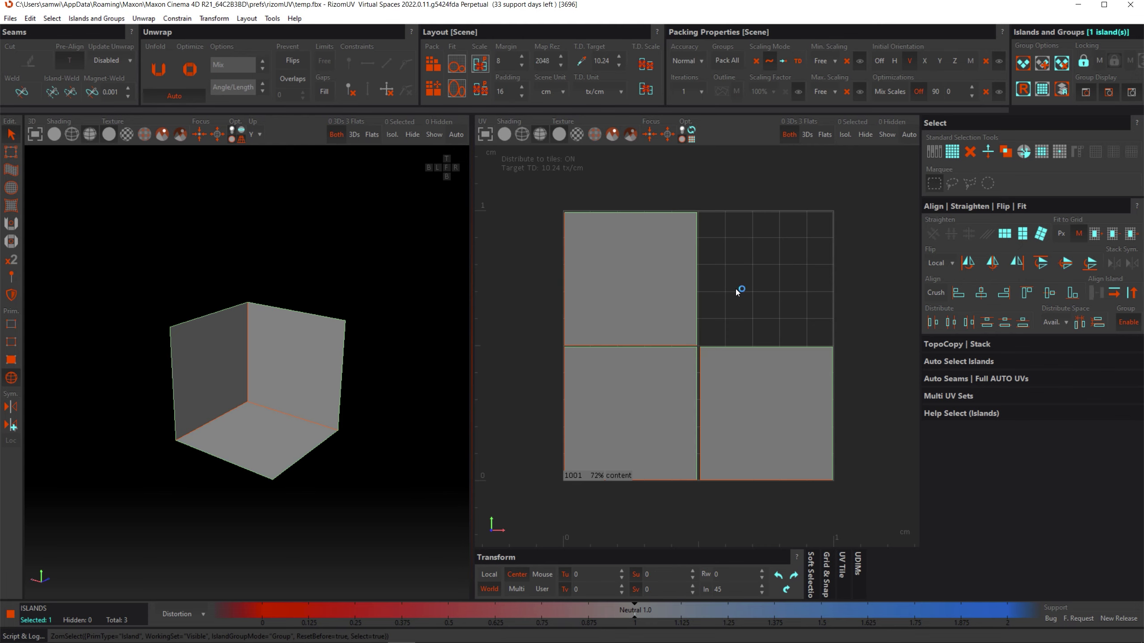
middle_click_drag(195, 437, 246, 440)
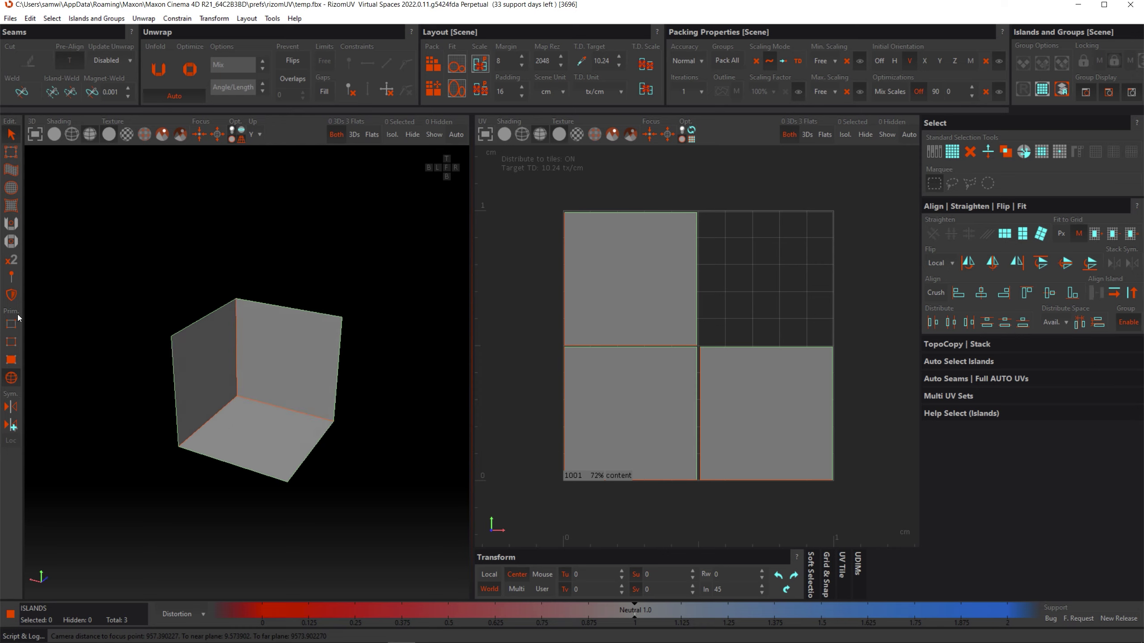
left_click(12, 345)
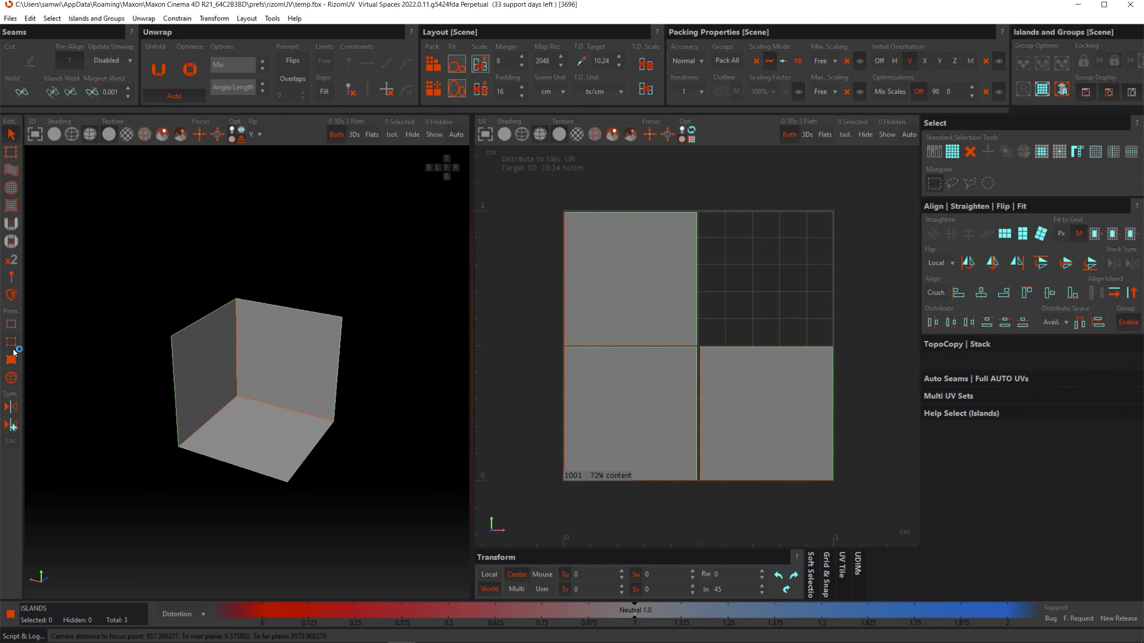
left_click(294, 412)
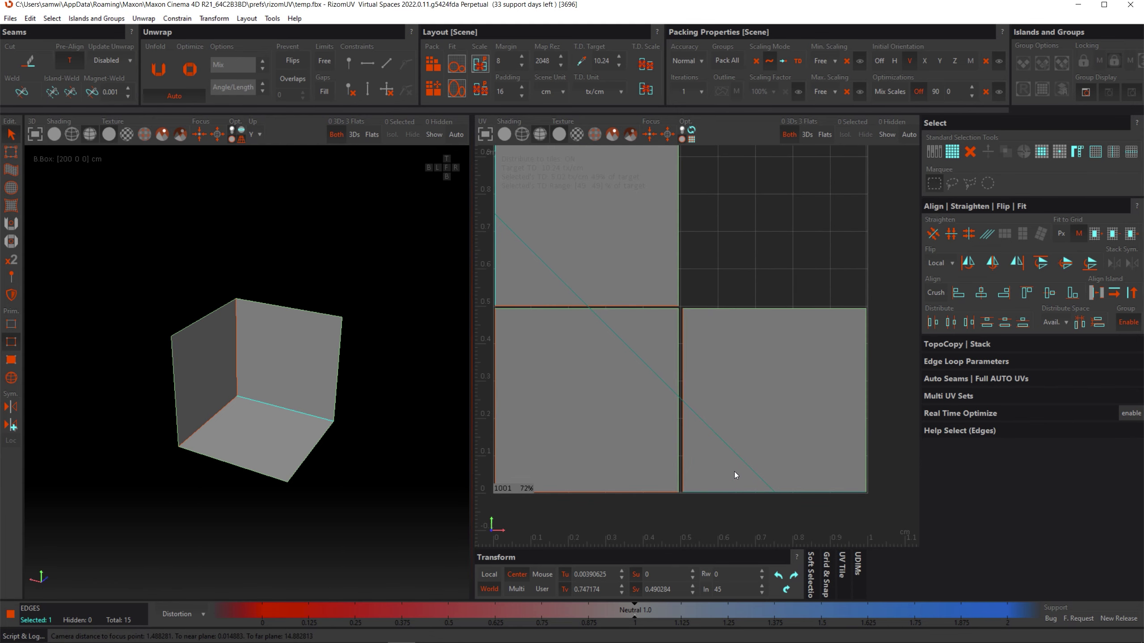
scroll(735, 472, "up", 1)
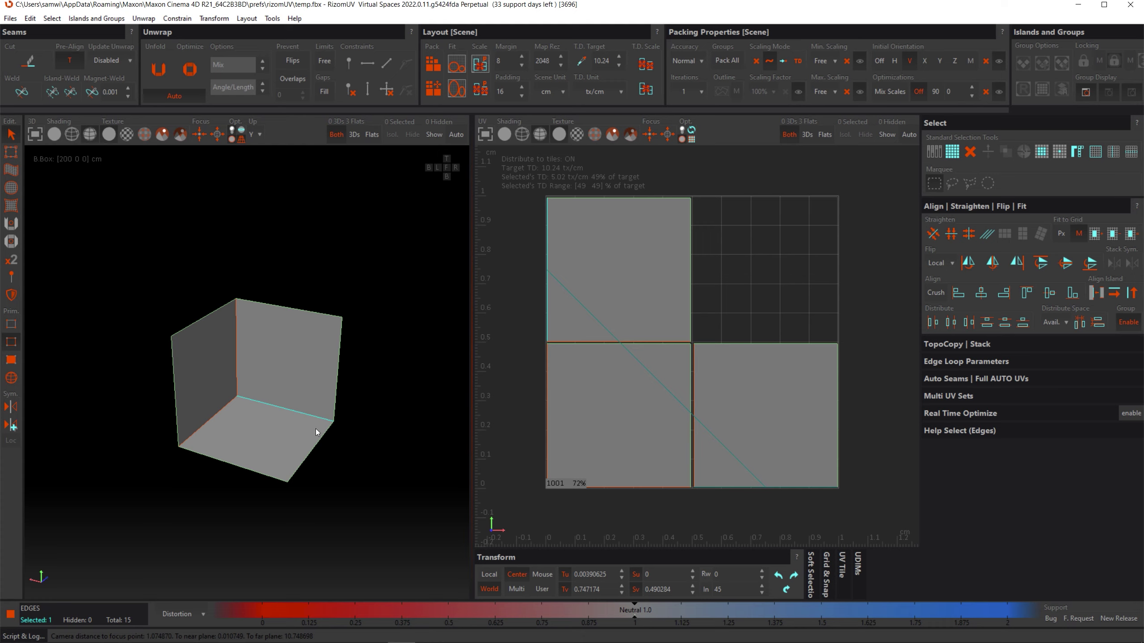
left_click_drag(304, 432, 321, 412, "alt")
scroll(297, 419, "up", 5)
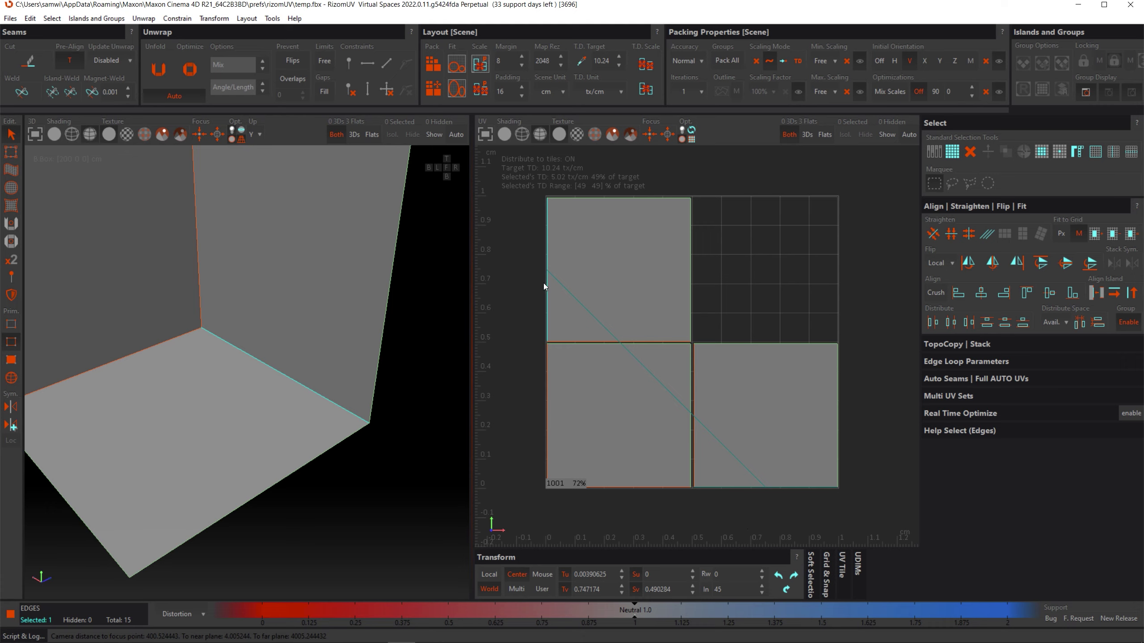
left_click_drag(286, 414, 304, 433, "alt")
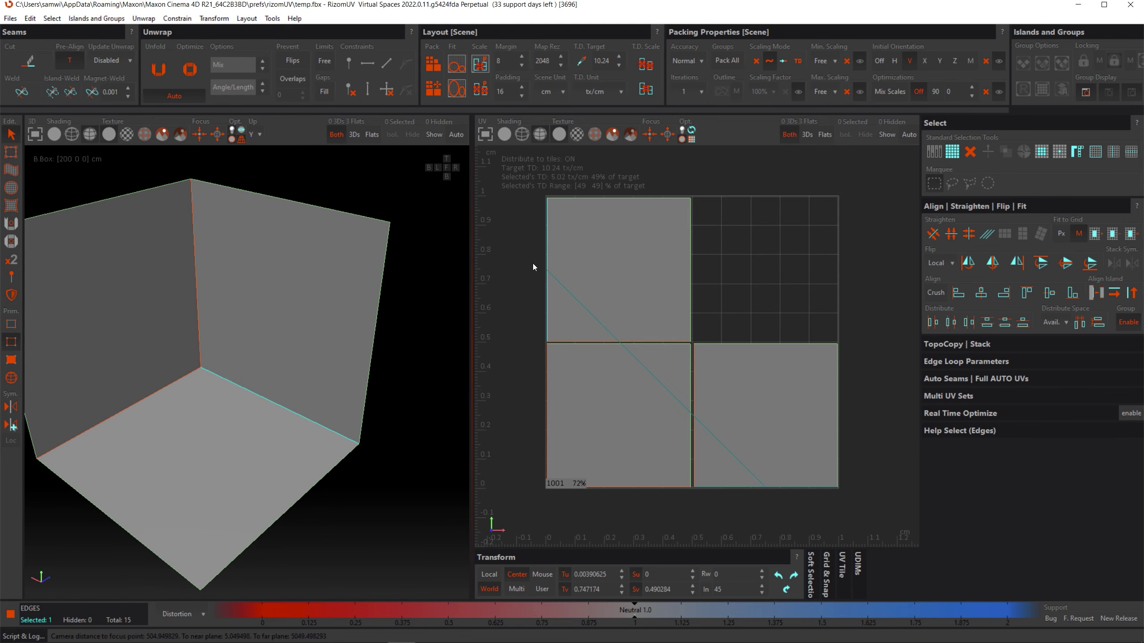
left_click(546, 301)
left_click(21, 94)
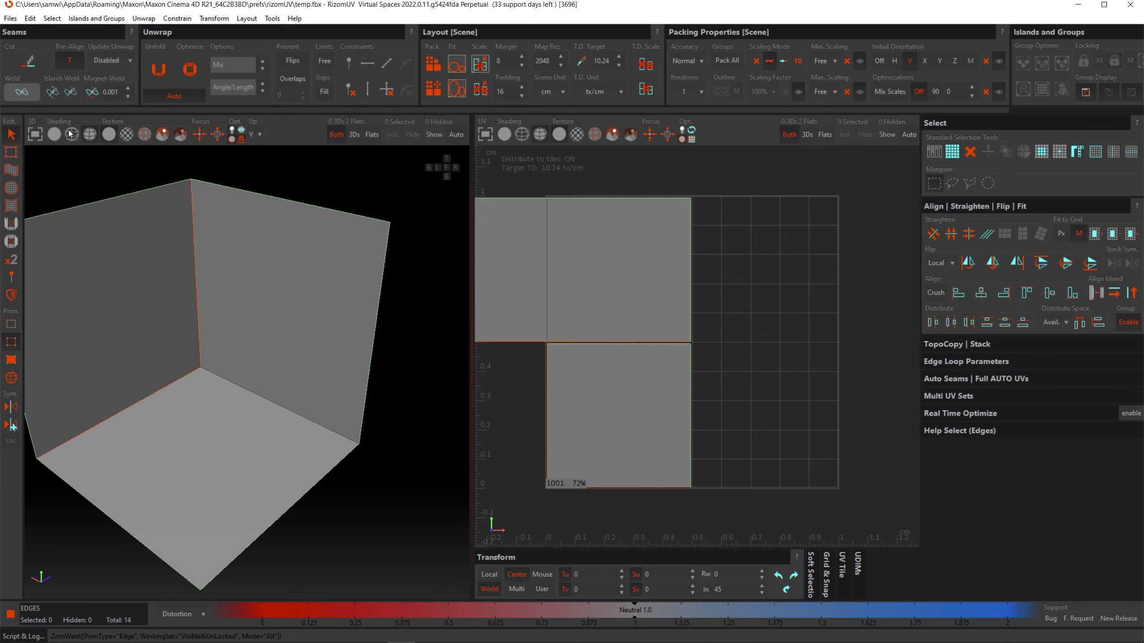
middle_click_drag(627, 354, 697, 351)
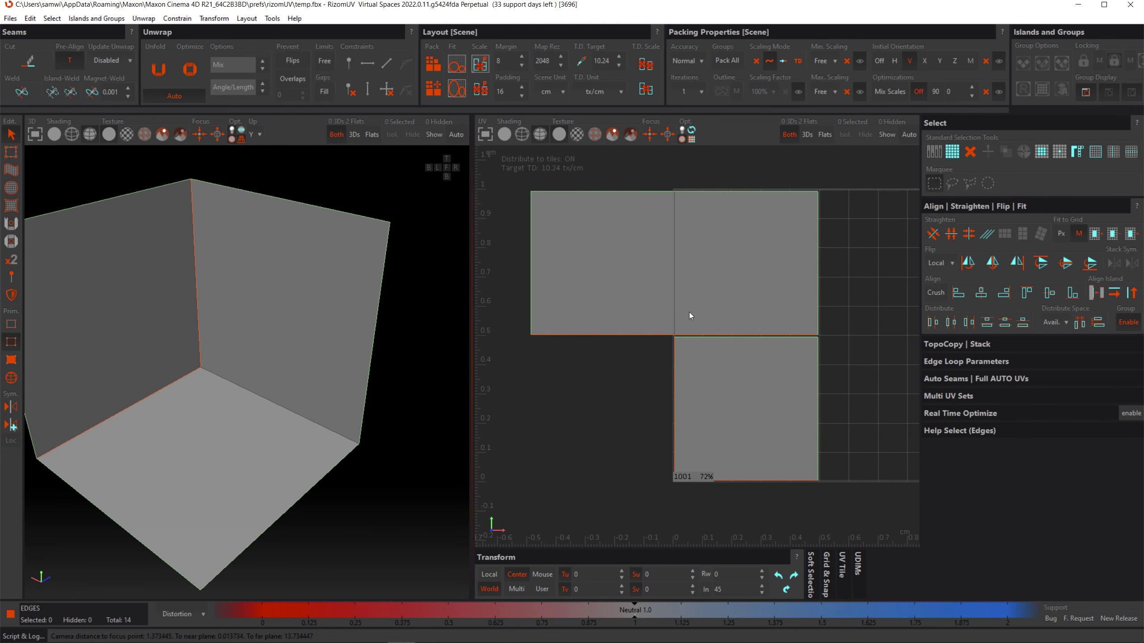
key("ctrl+z")
scroll(692, 397, "down", 5)
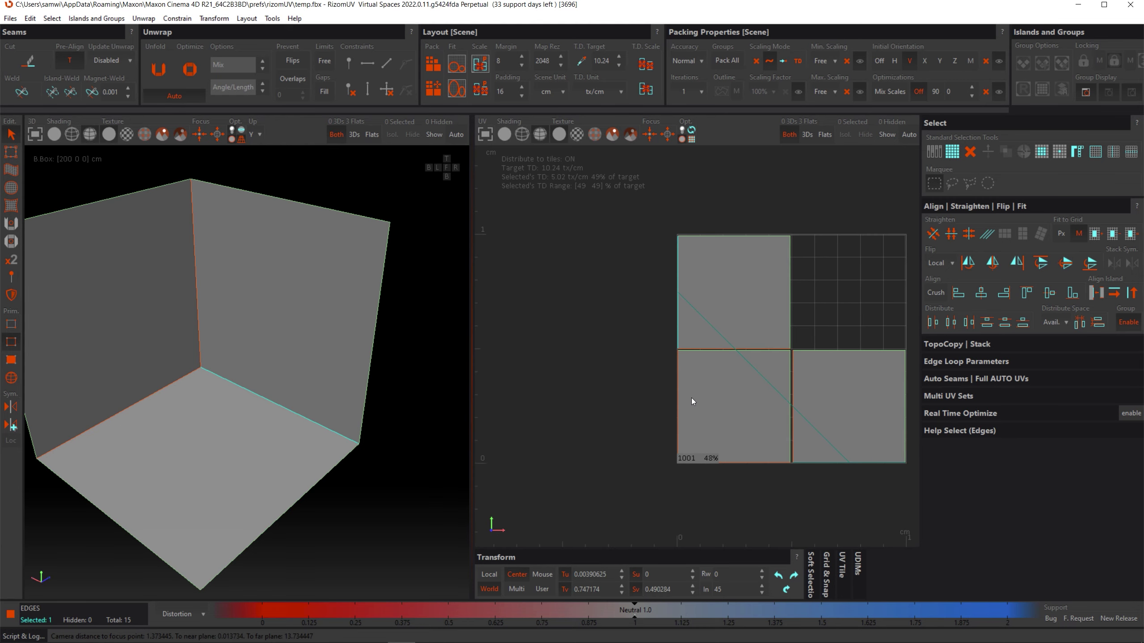
mouse_move(768, 393)
middle_mouse_down()
mouse_move(726, 393)
mouse_move(746, 390)
middle_mouse_up()
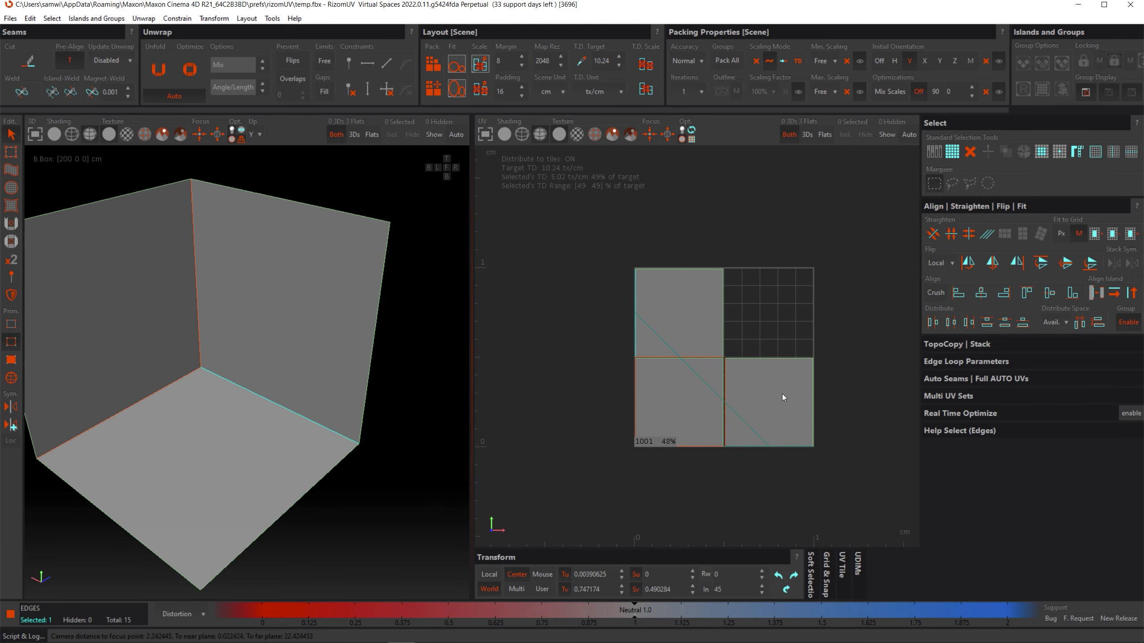
scroll(781, 397, "up", 4)
scroll(727, 414, "down", 1)
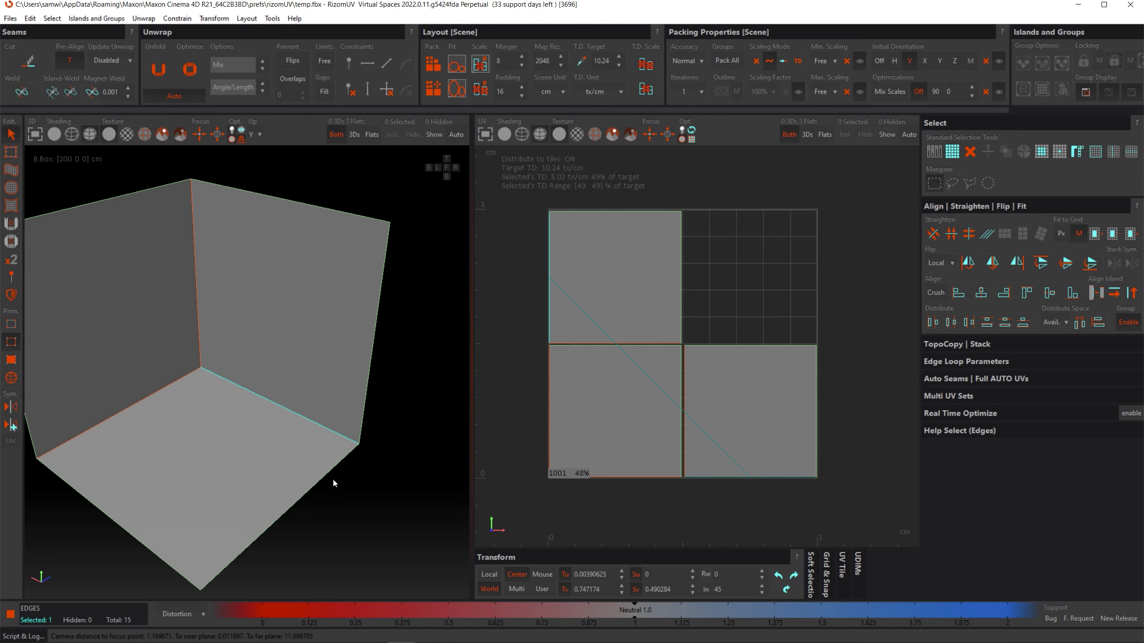
- Select all of the cube's edges with Ctrl+A and recentre the 0–1 UV tile
key("ctrl+a")
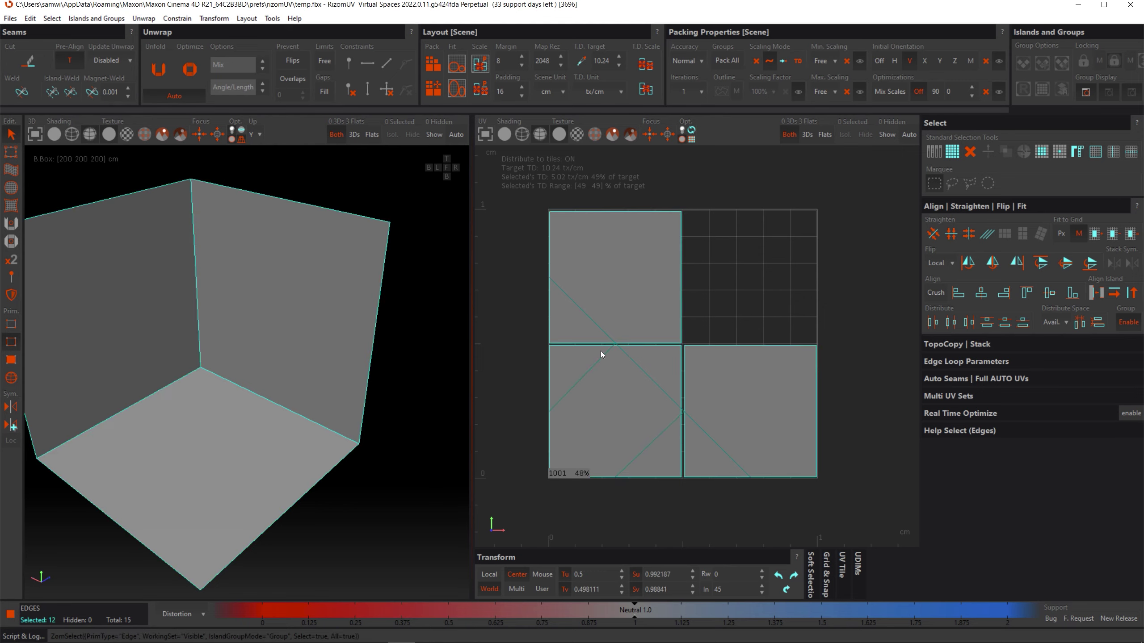
scroll(640, 461, "up", 3)
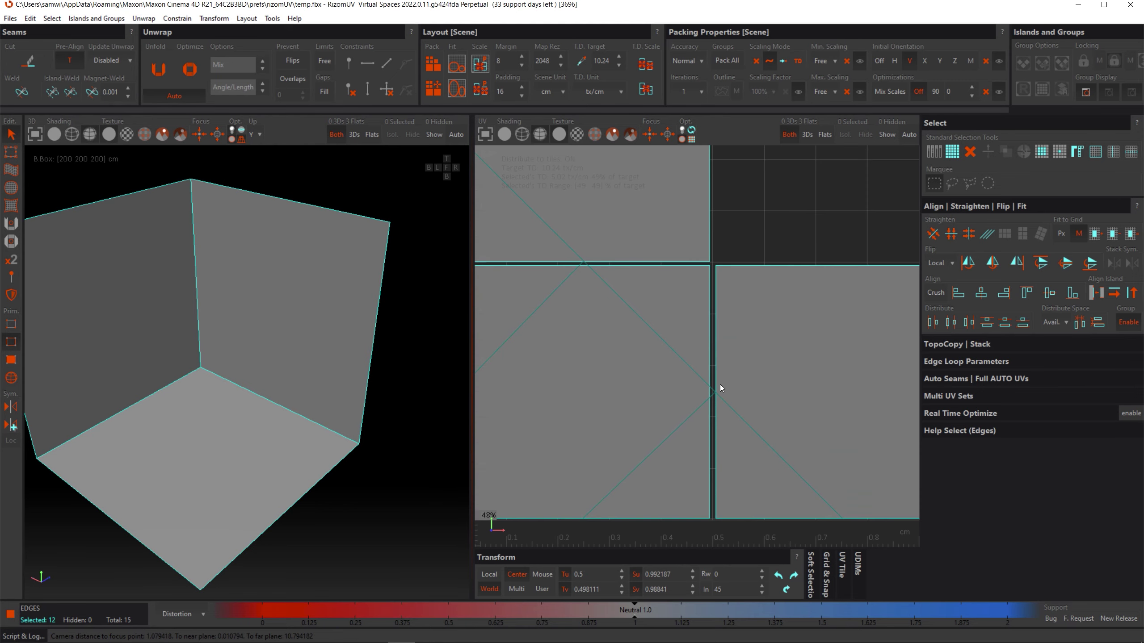
scroll(695, 410, "down", 3)
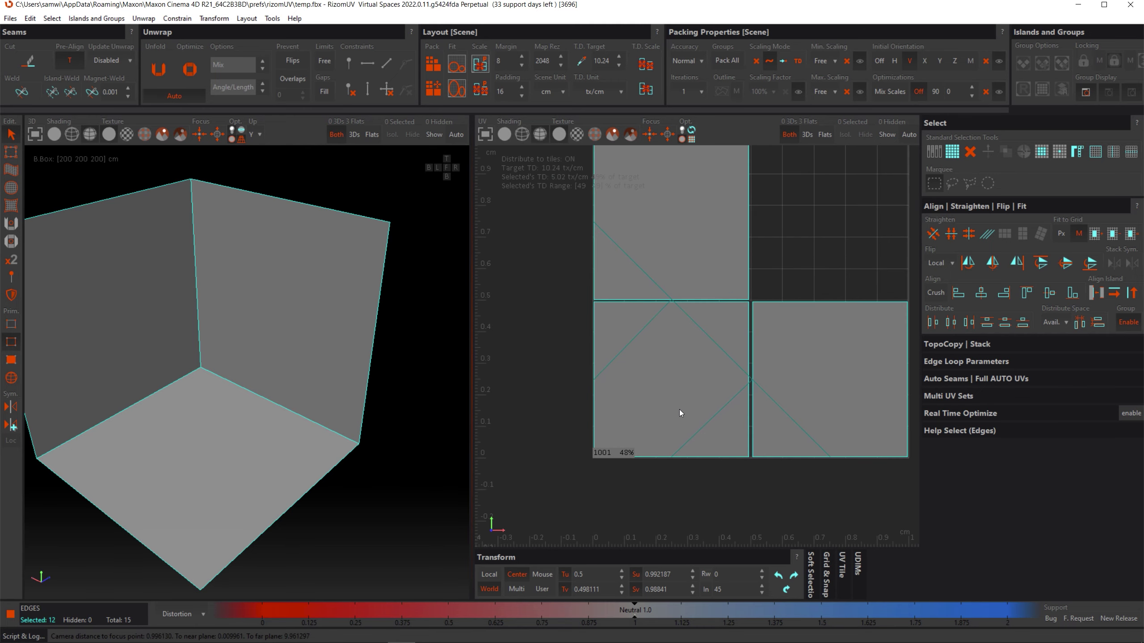
middle_click_drag(697, 392, 688, 400)
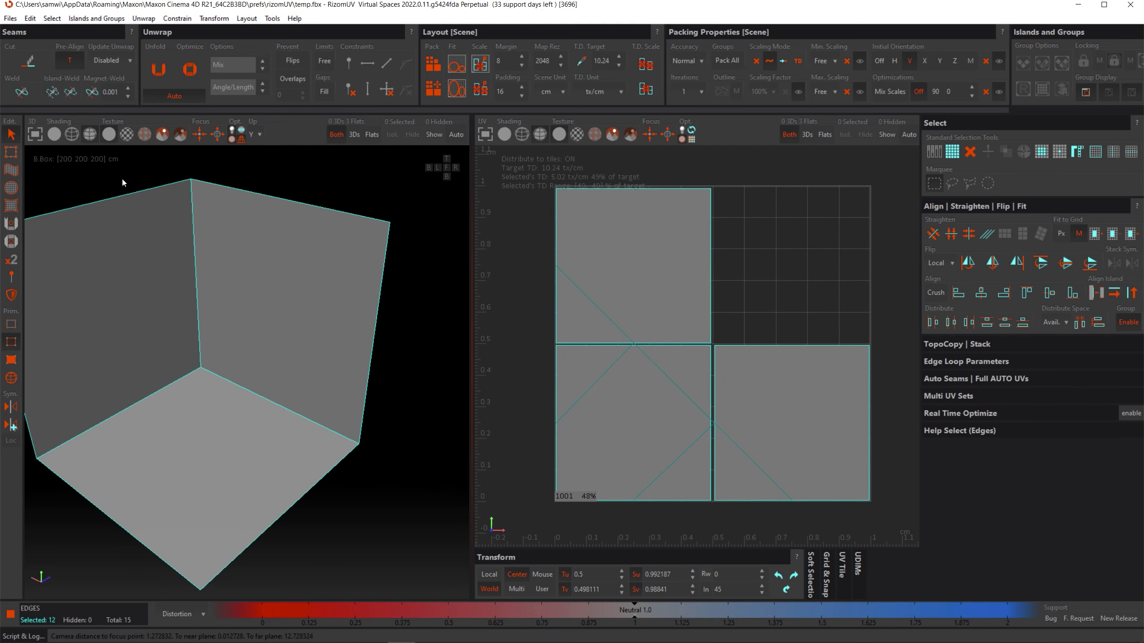
left_click(29, 18)
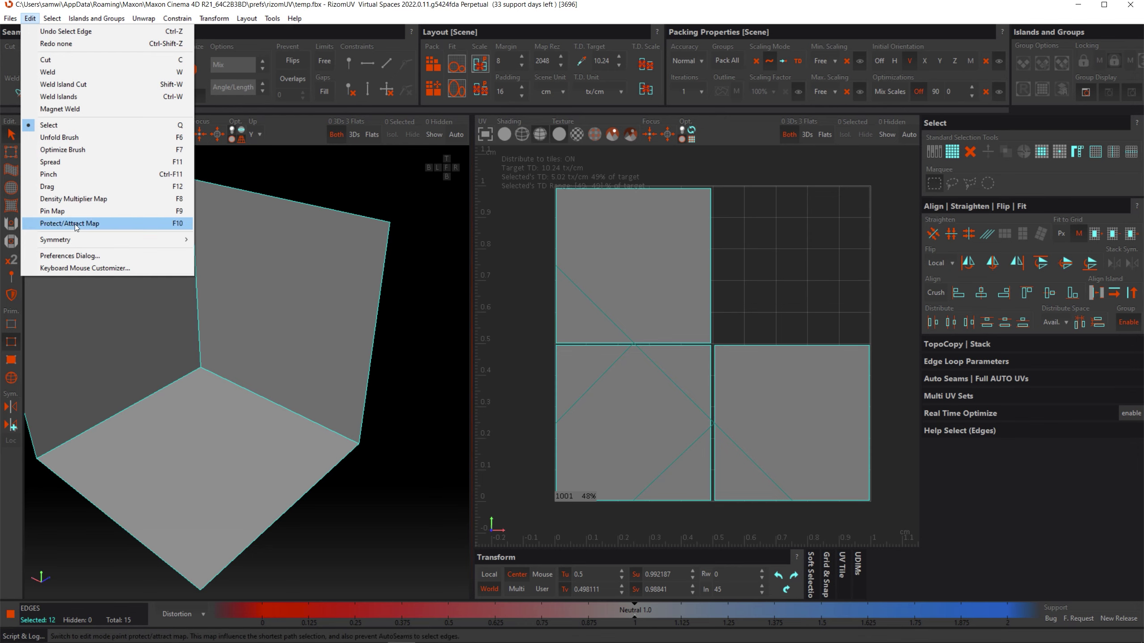
- In Preferences > Viewports, enter 10000 as the Seams edge pair markers count
left_click(76, 256)
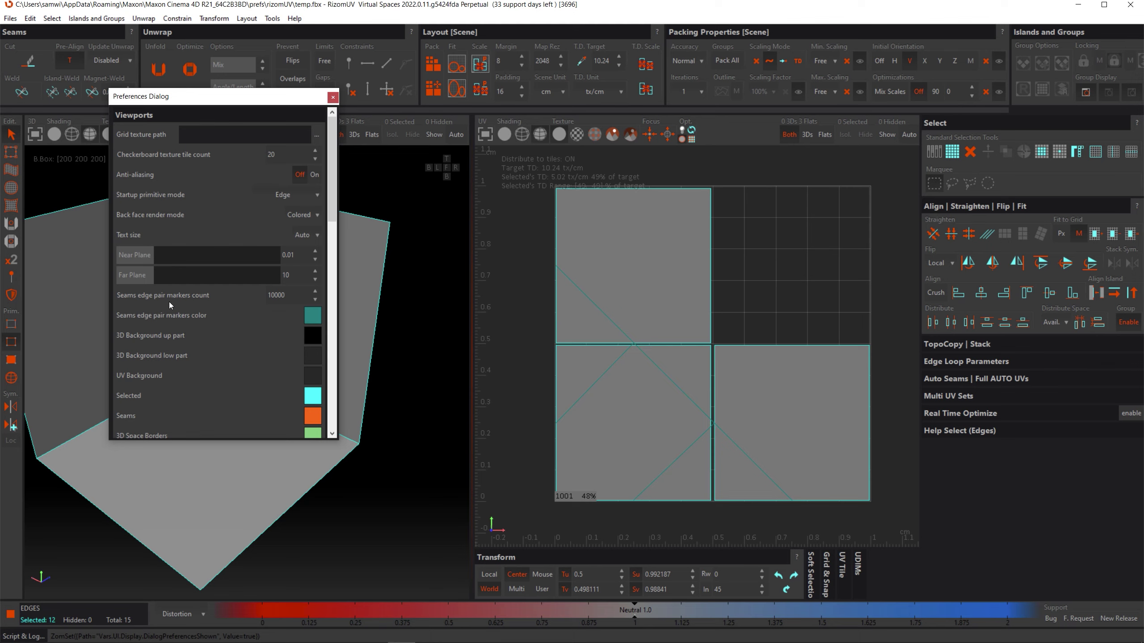
double_click(293, 298)
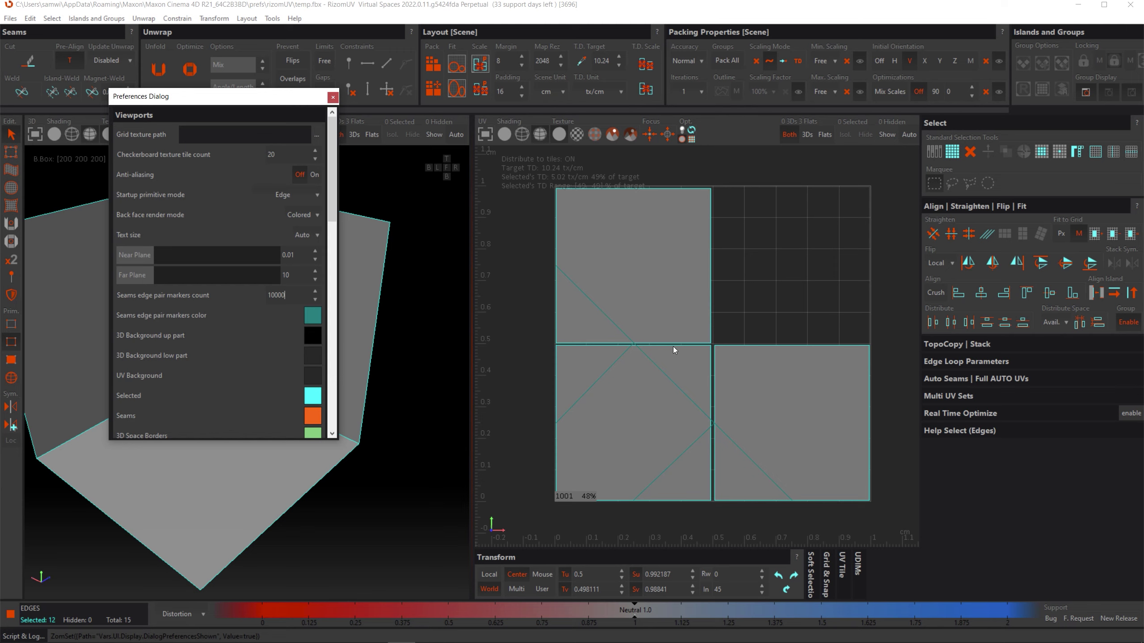
scroll(671, 340, "down", 1)
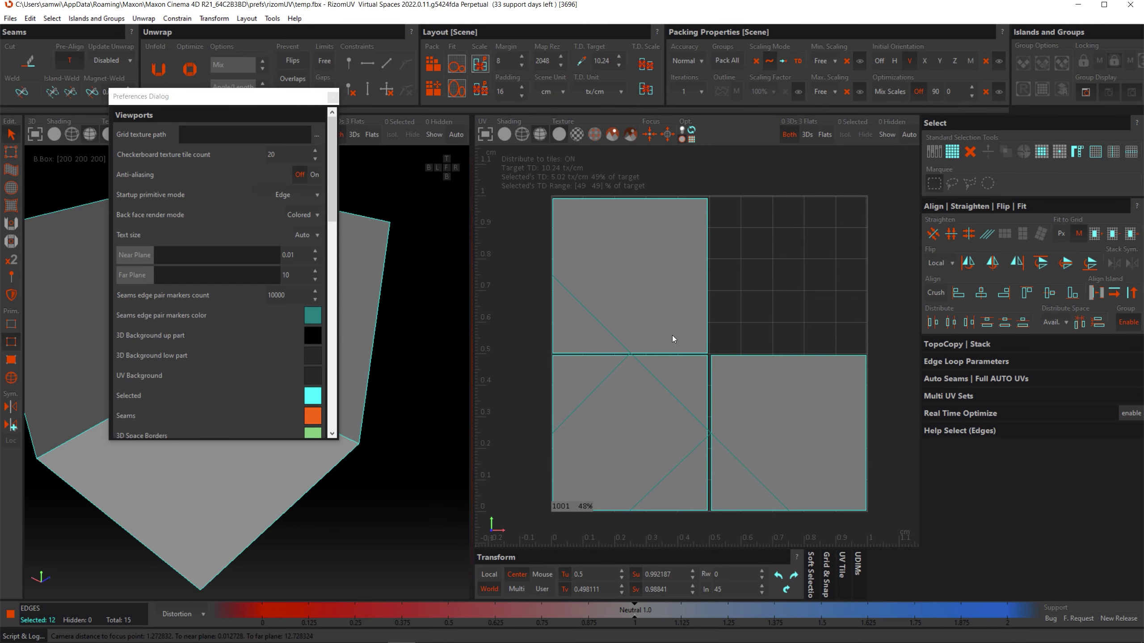
scroll(720, 360, "down", 2)
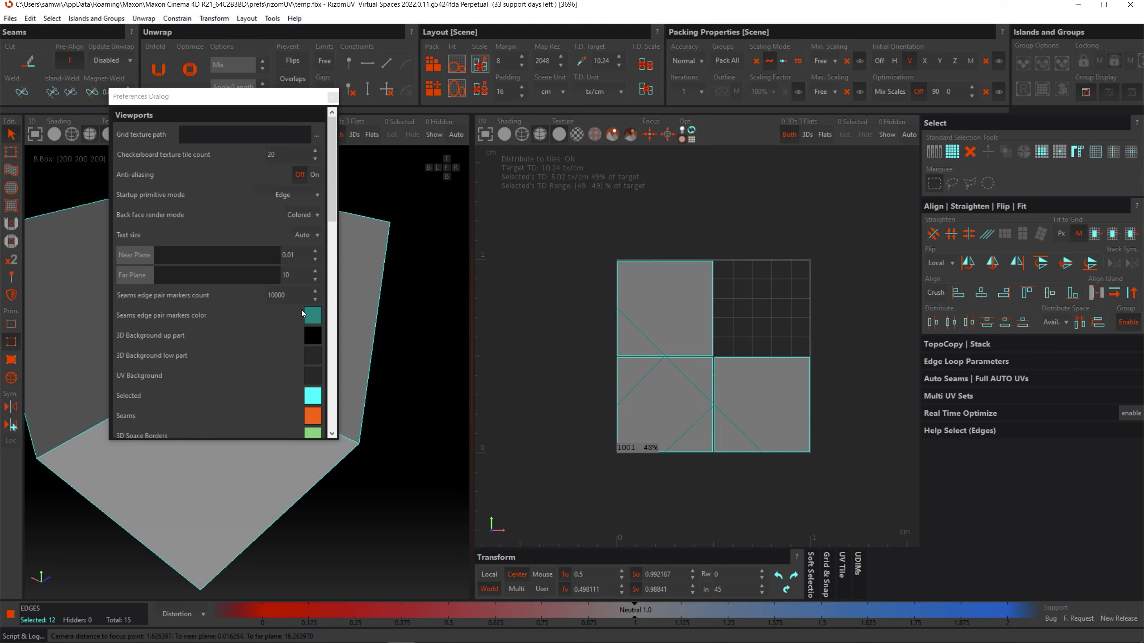
left_click(248, 299)
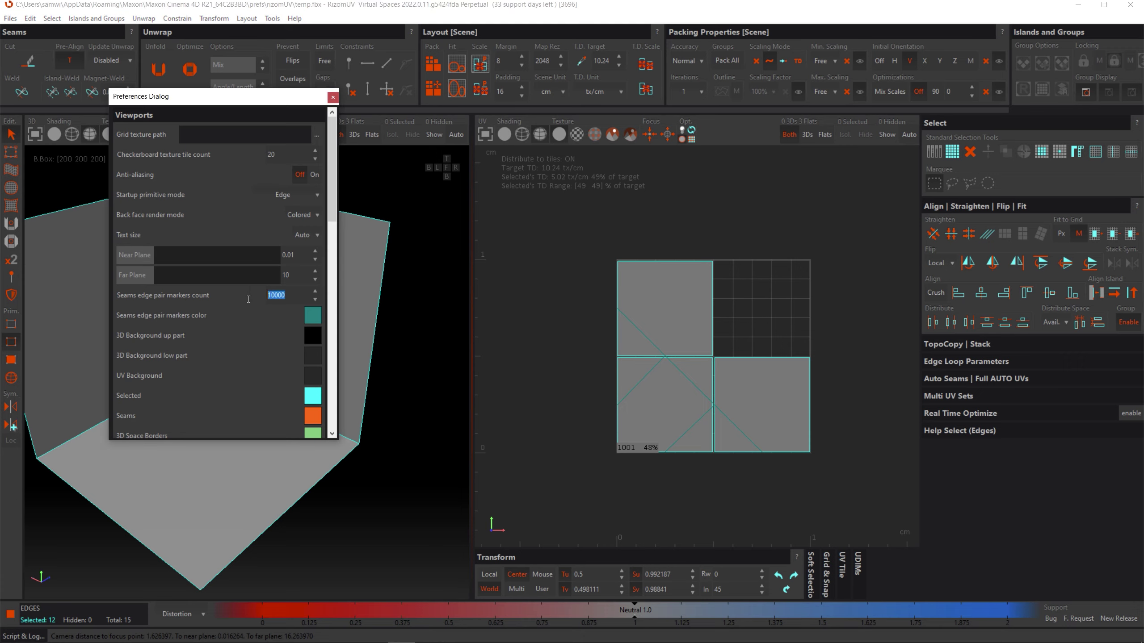
key("Up")
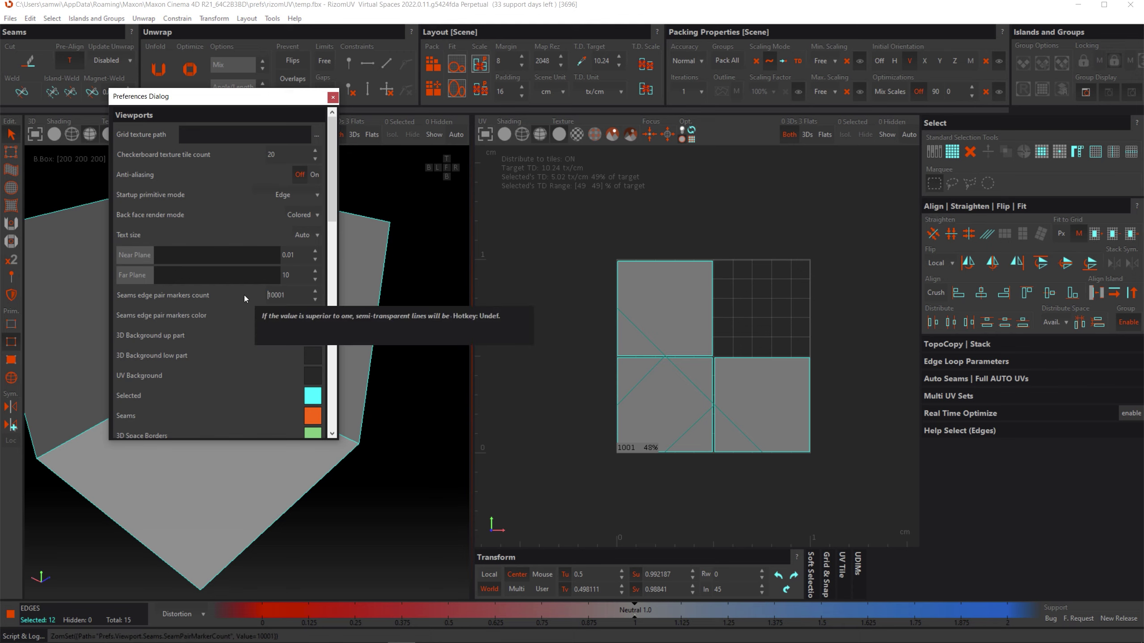
left_click(244, 300)
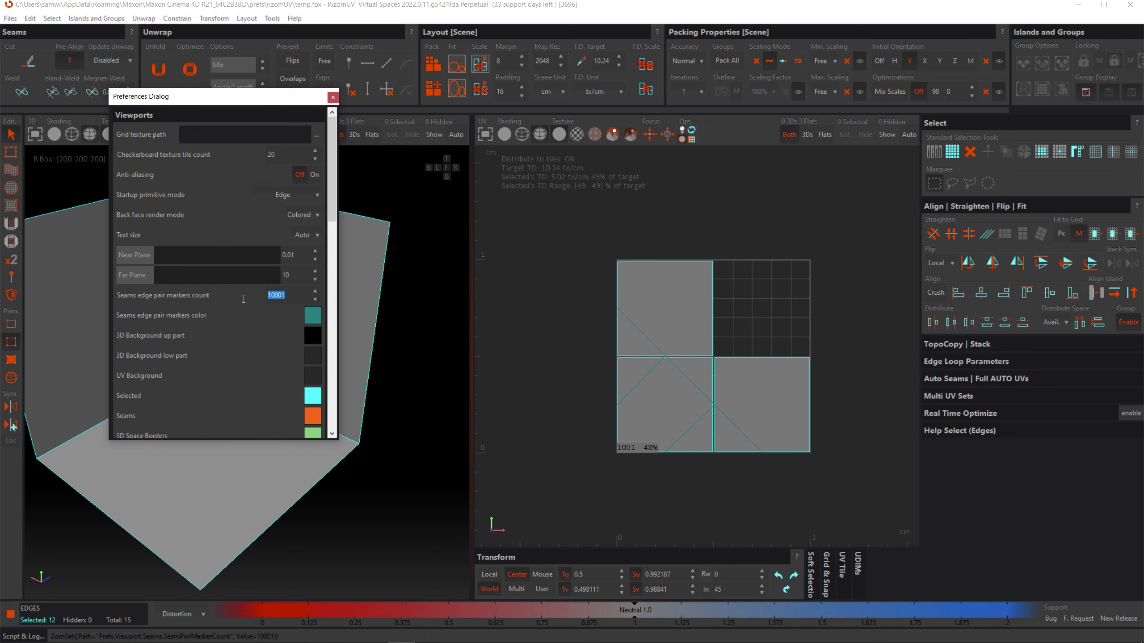
type("0")
left_click(284, 300)
type("10000")
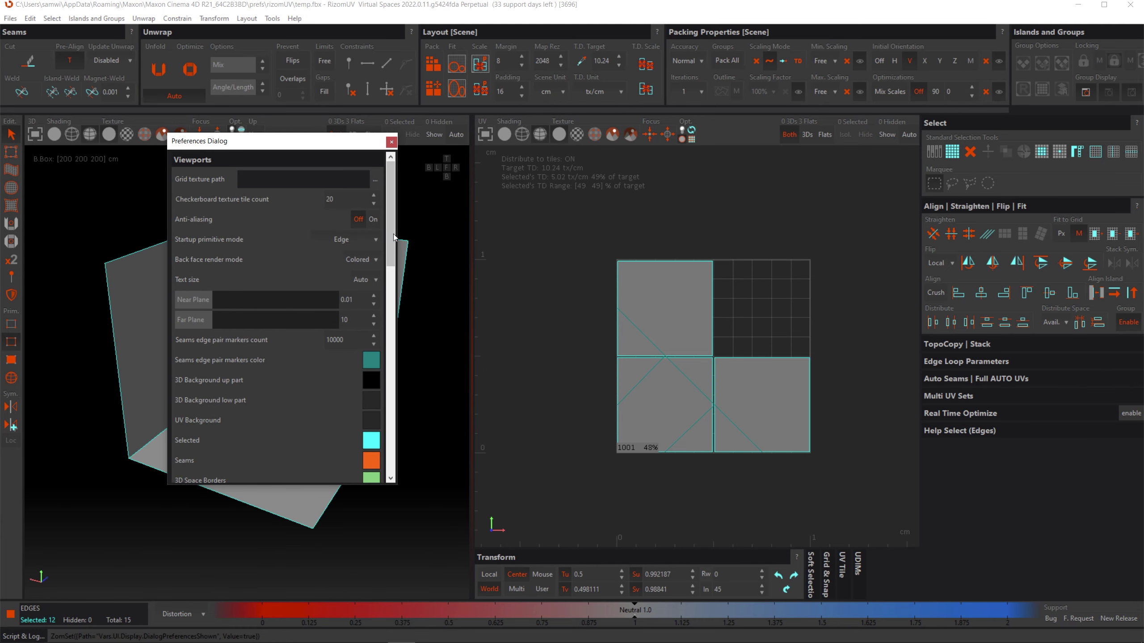
- Move the Preferences dialog aside and return to the Rizom UV 2021 Update.c4d scene in Cinema 4D
left_click_drag(392, 238, 375, 365)
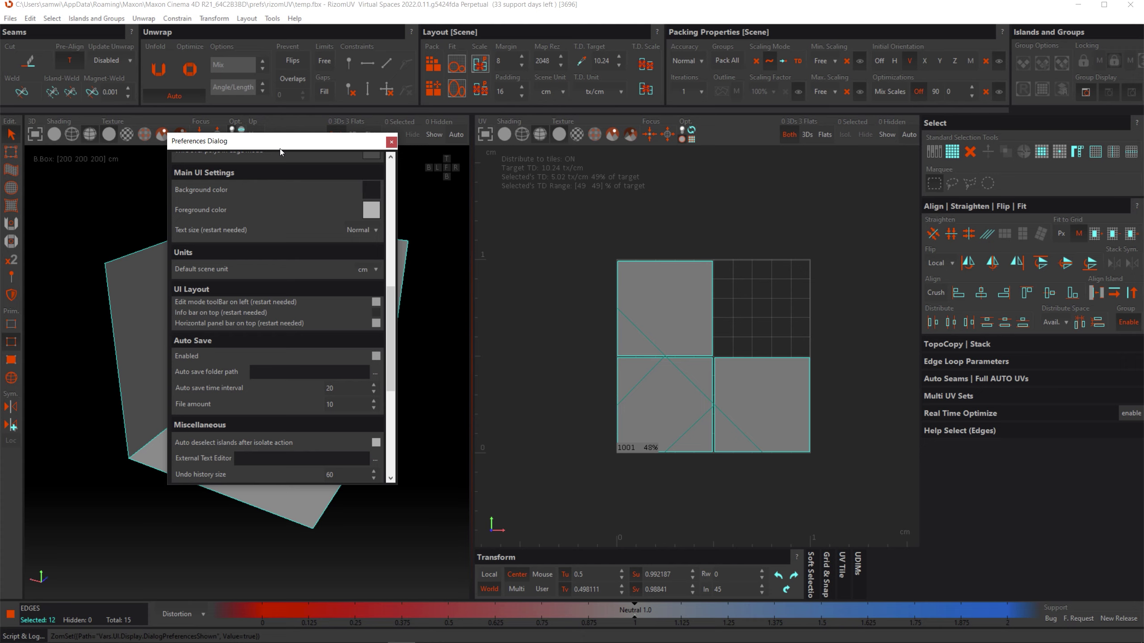
left_click_drag(280, 148, 288, 190)
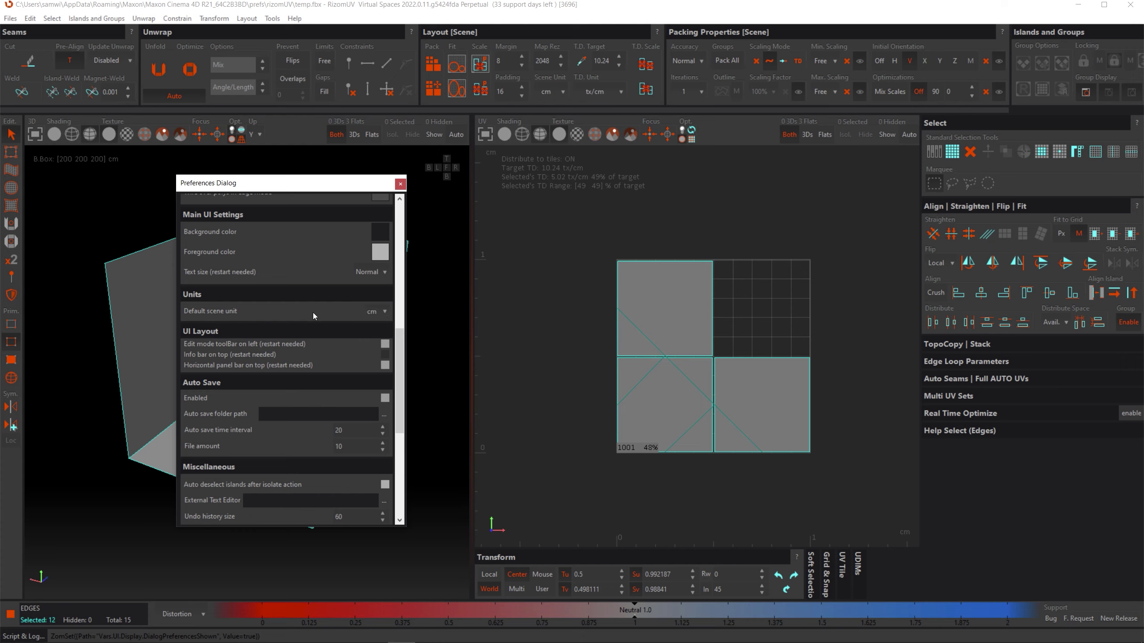
left_click(374, 635)
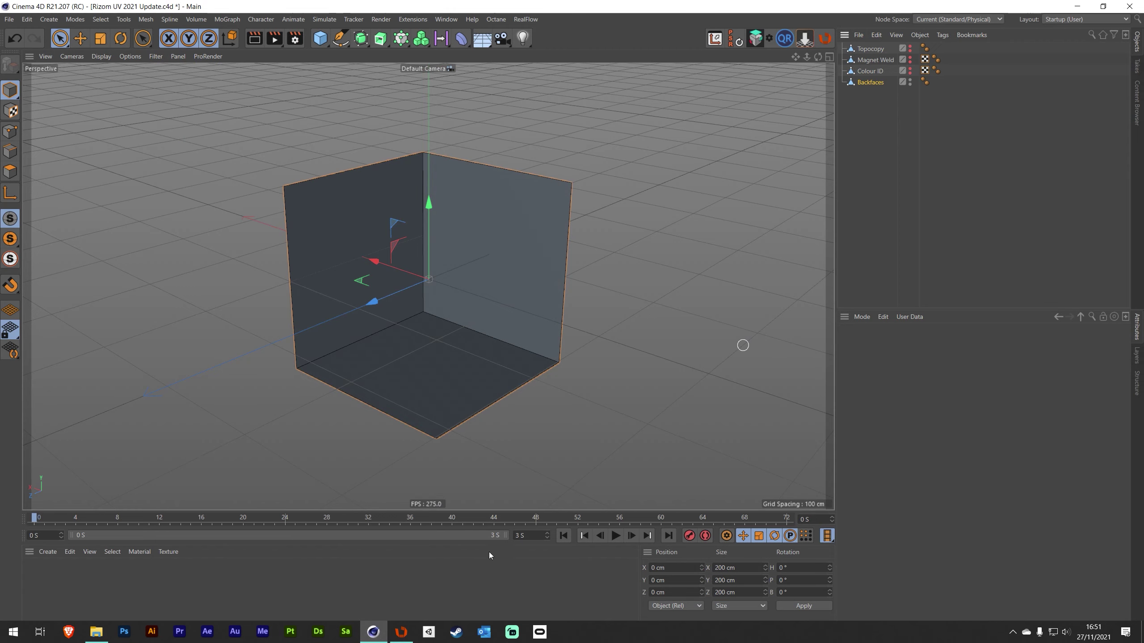
- Select the Backfaces object in Cinema 4D and inspect its 200 cm Size X and Size Y values
left_click(876, 84)
left_click_drag(735, 569, 709, 573)
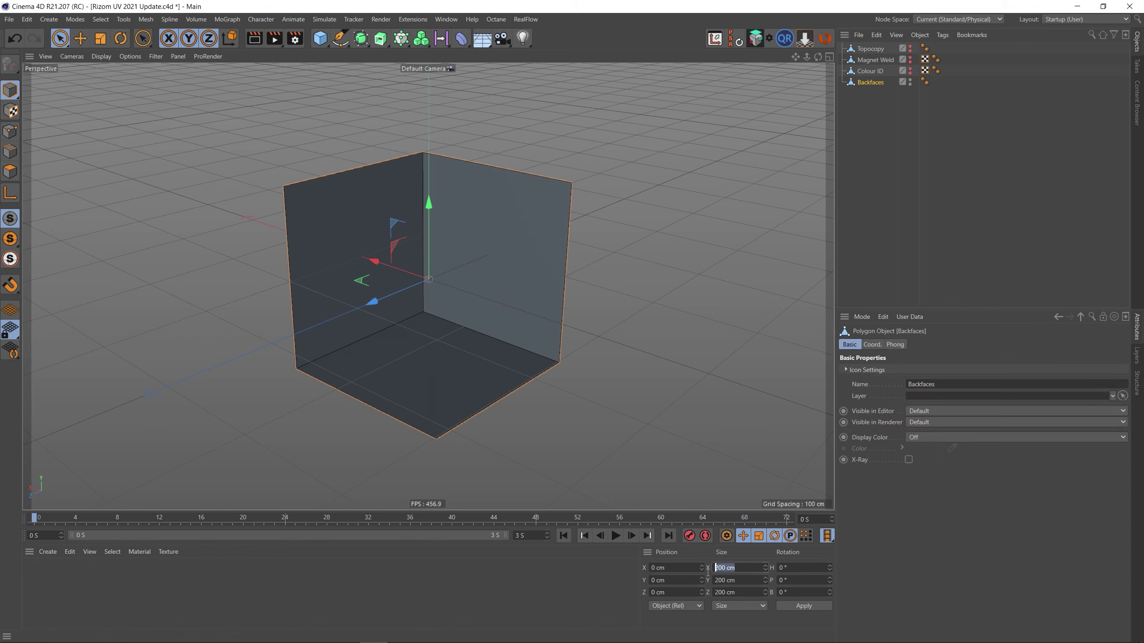
key("Tab")
key("Tab")
- Back in RizomUV, move Preferences aside and switch Scene Unit to px, then back to cm
left_click(401, 638)
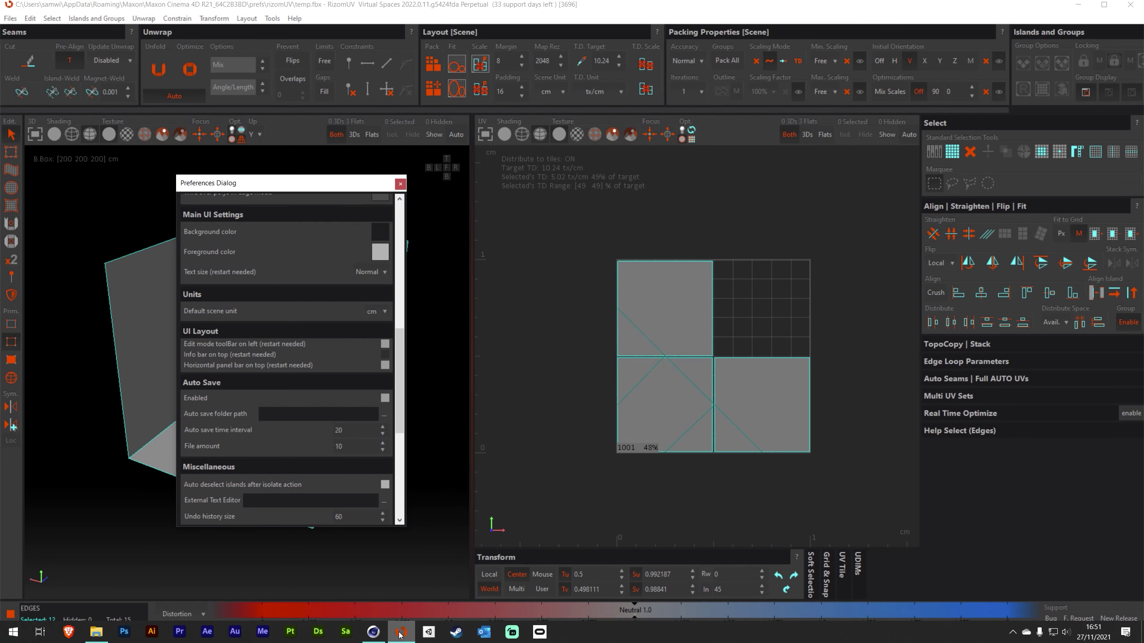
left_click_drag(238, 187, 539, 222)
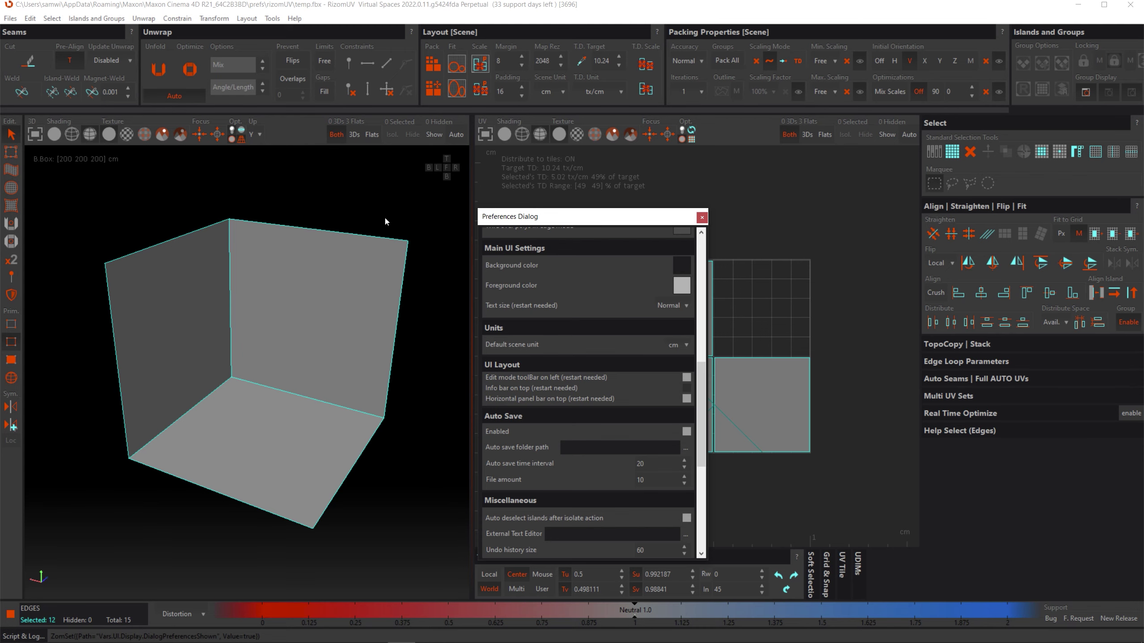
left_click_drag(549, 220, 266, 166)
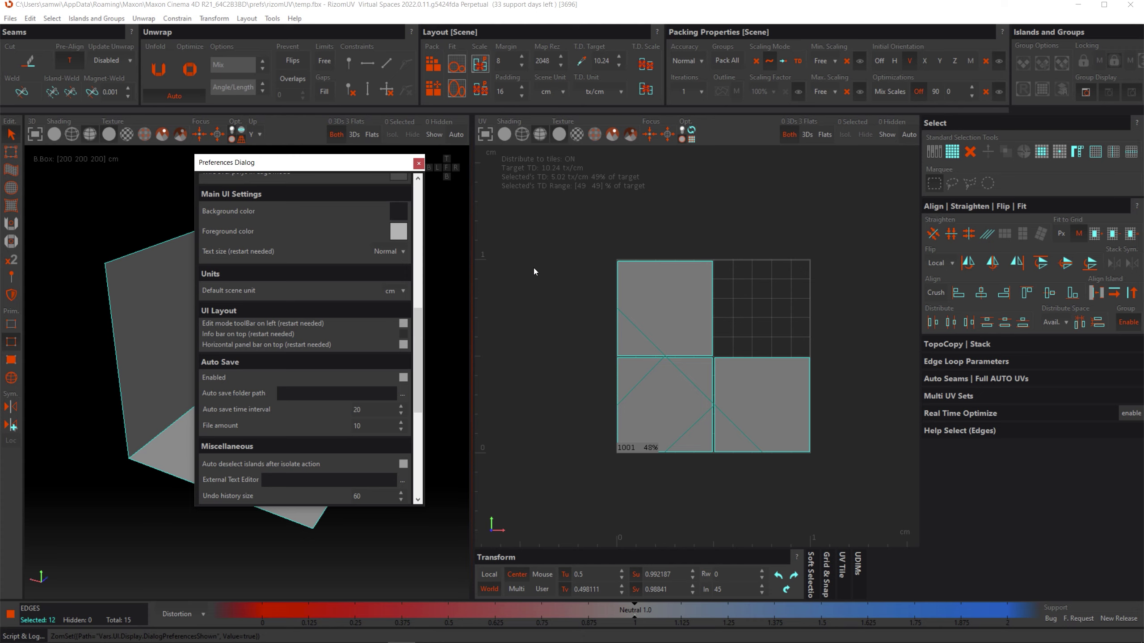
left_click(557, 94)
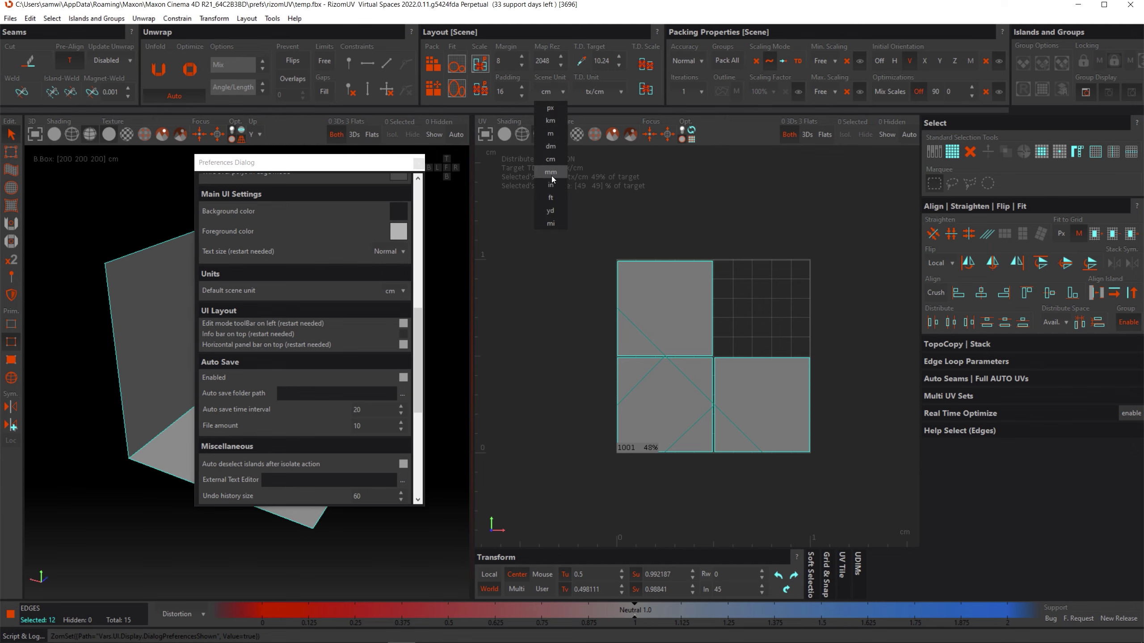
left_click(547, 92)
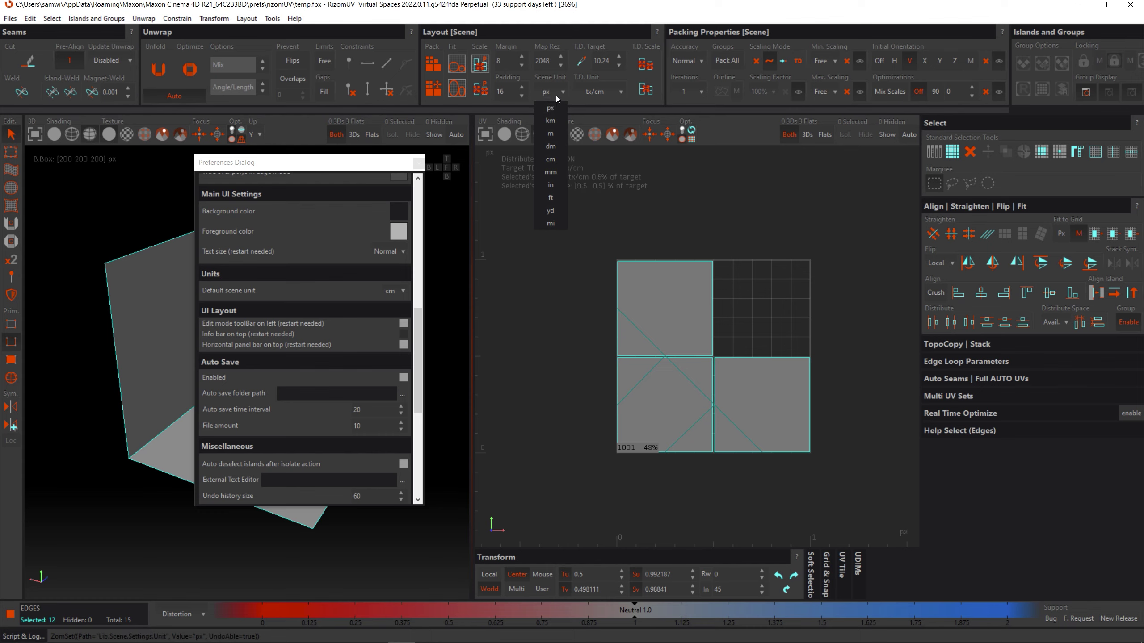
left_click(552, 160)
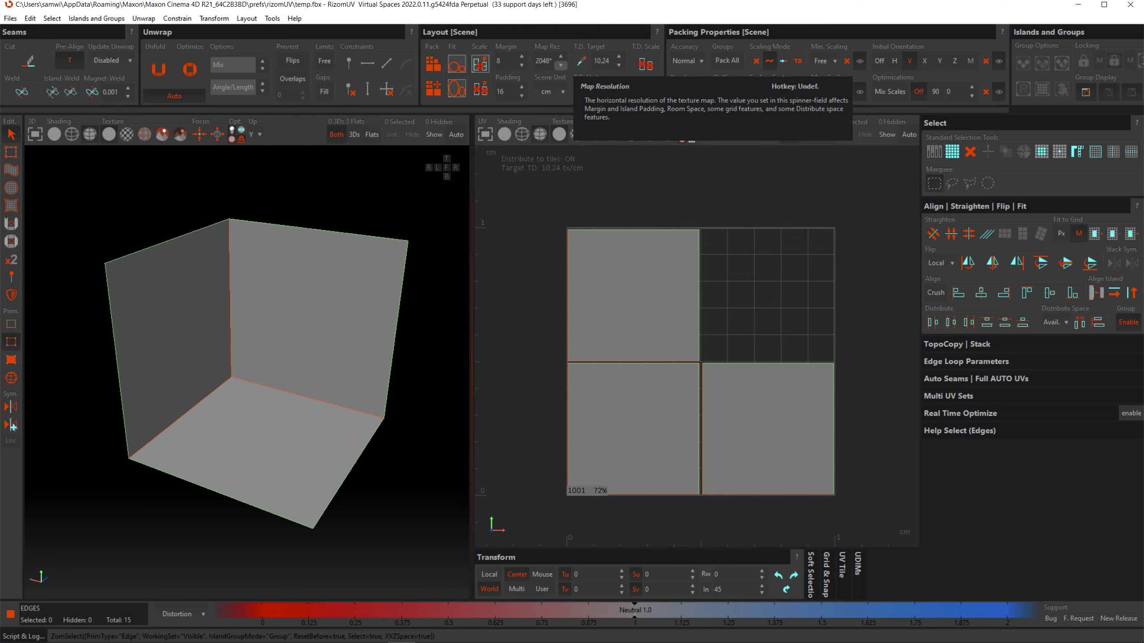
- Try doubling Map Rez to 4096 twice, undoing the change each time
type("2")
key("Return")
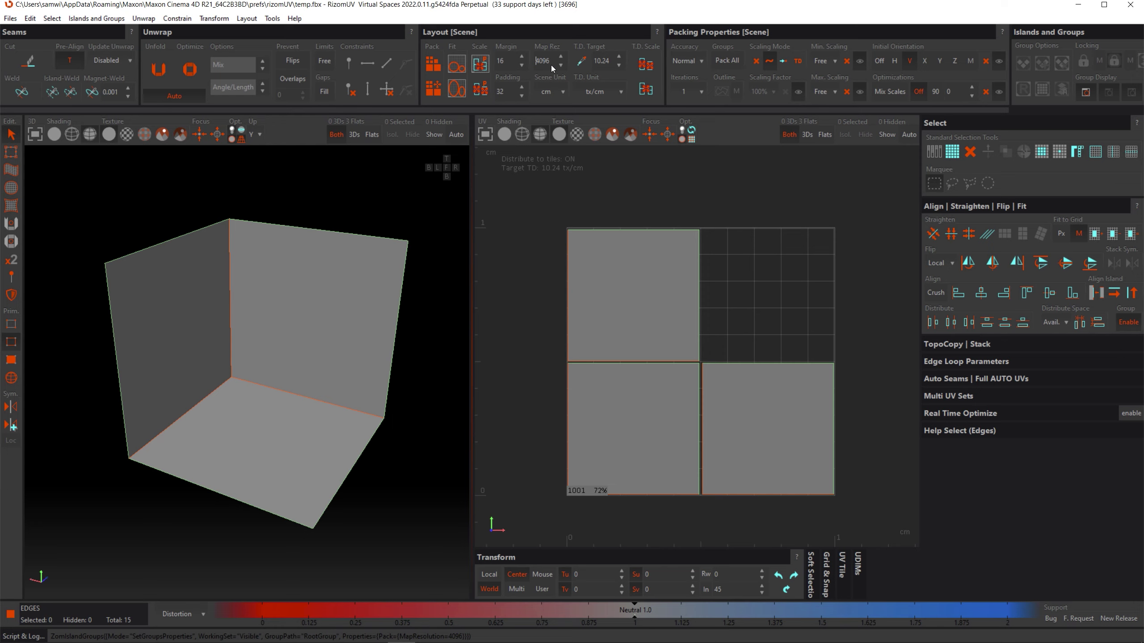
key("ctrl+z")
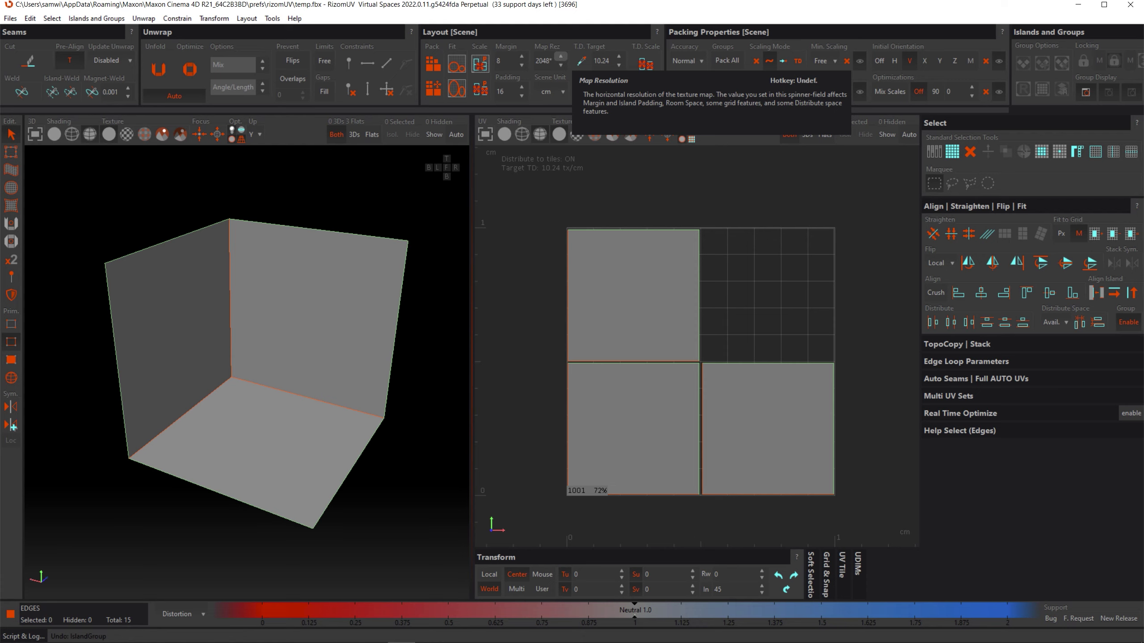
type("2")
key("Return")
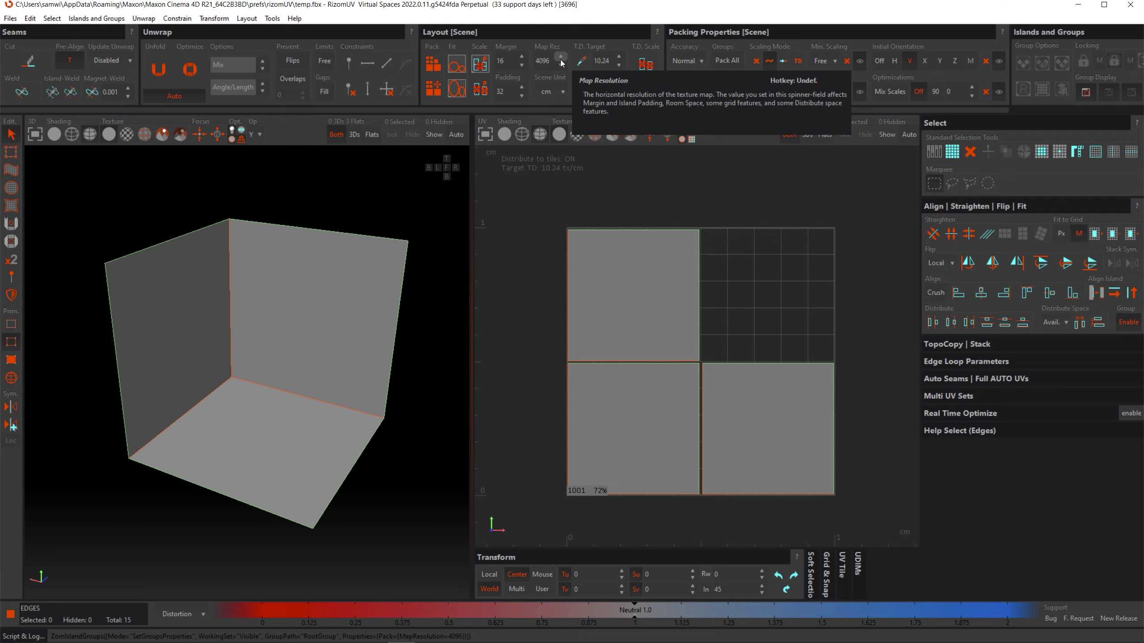
scroll(579, 227, "up", 3)
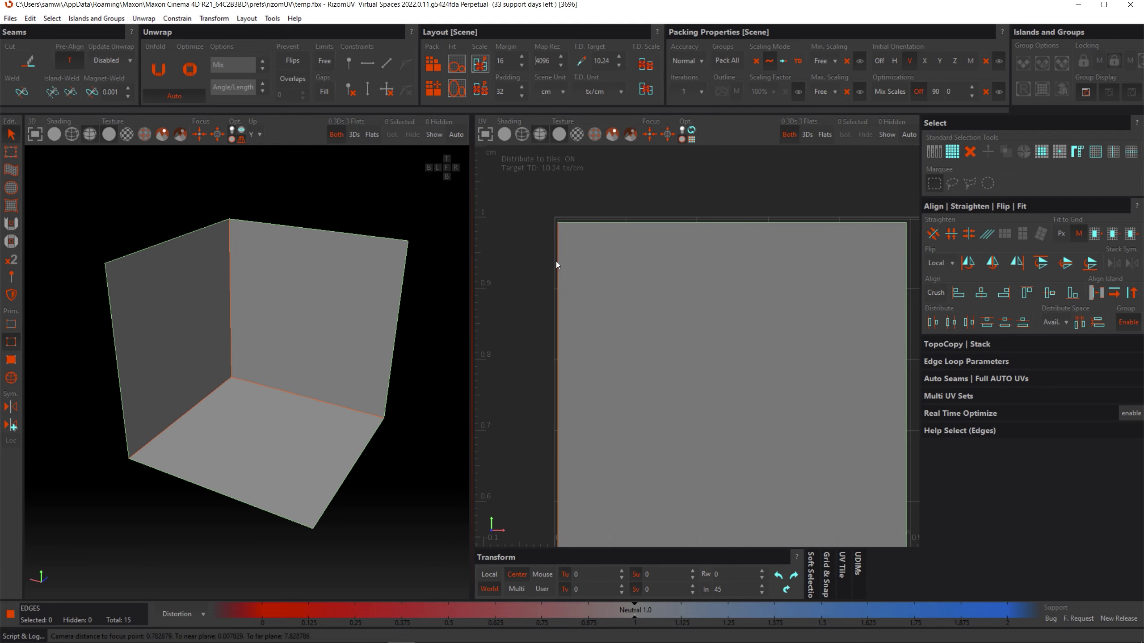
scroll(557, 265, "down", 3)
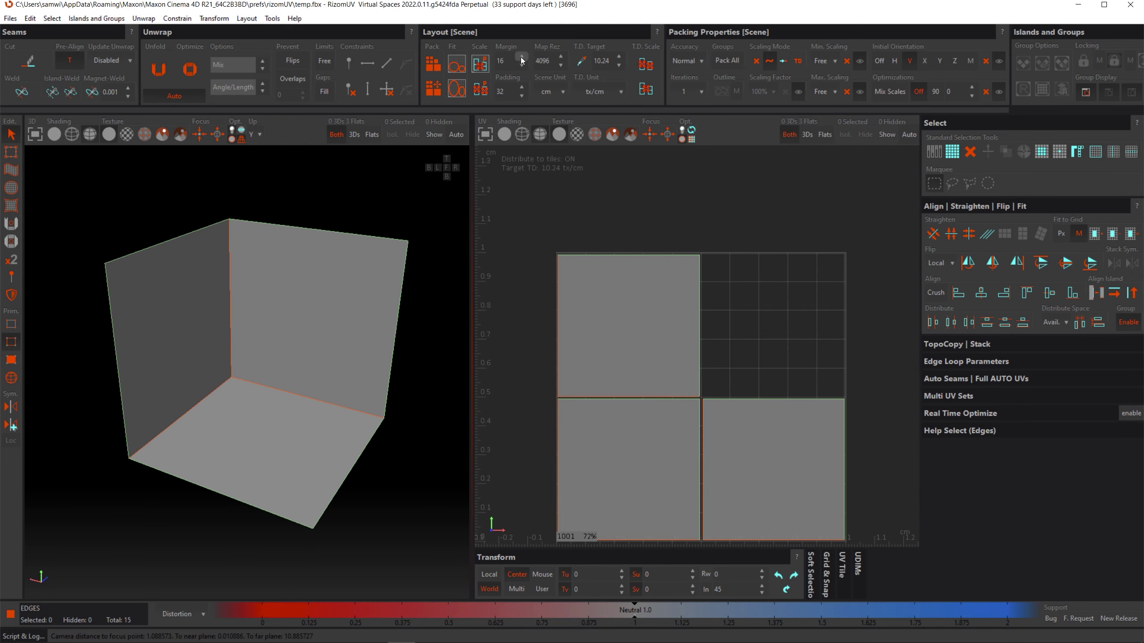
scroll(565, 249, "up", 3)
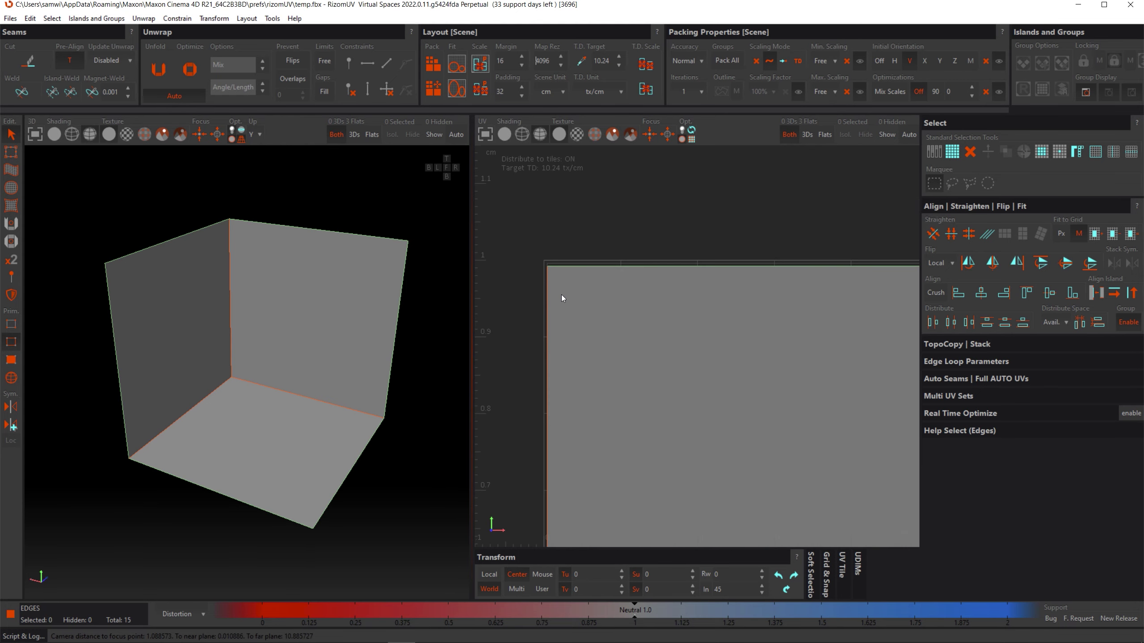
scroll(563, 302, "down", 1)
key("ctrl+z")
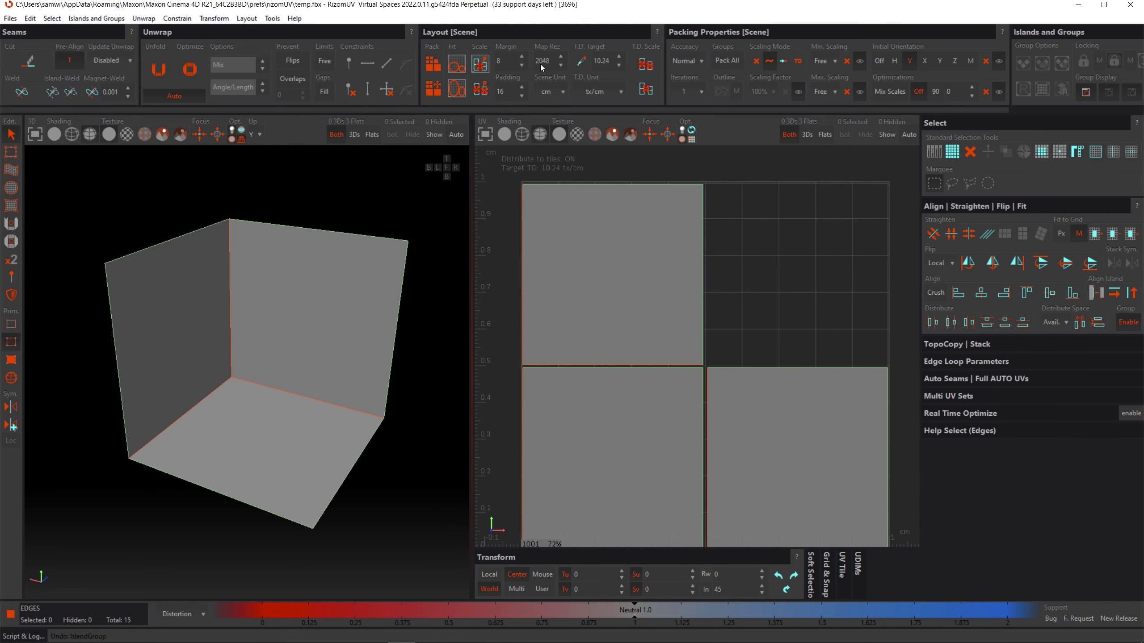
- Set Margin to 16 and Padding to 16*2 (32), then repack the cube's islands
left_click(507, 59)
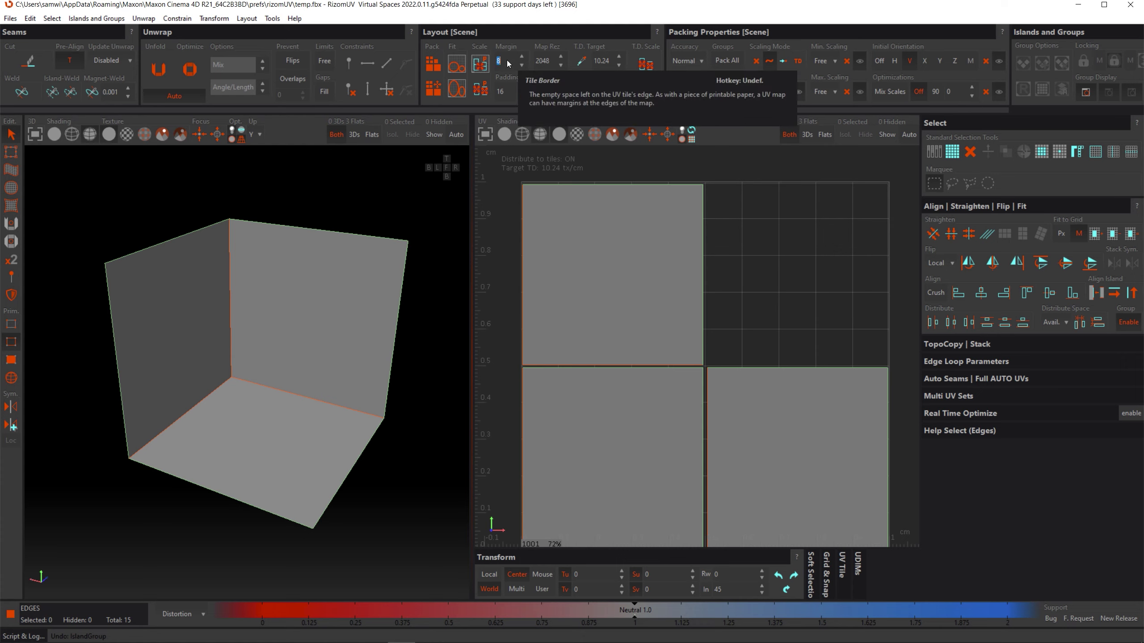
type("16")
key("Return")
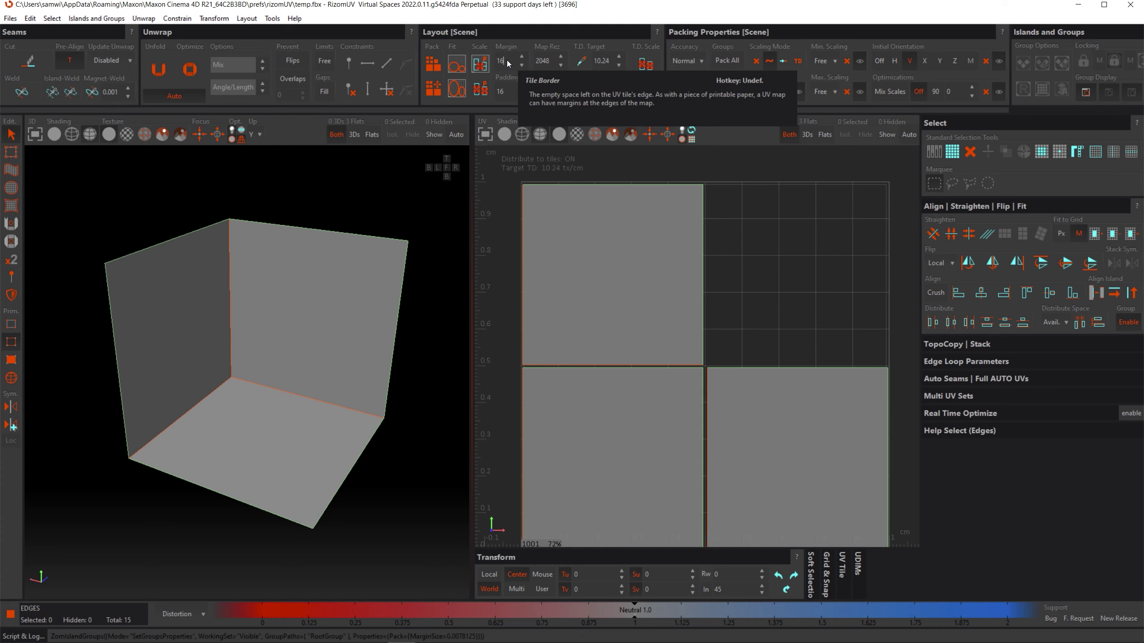
left_click(507, 92)
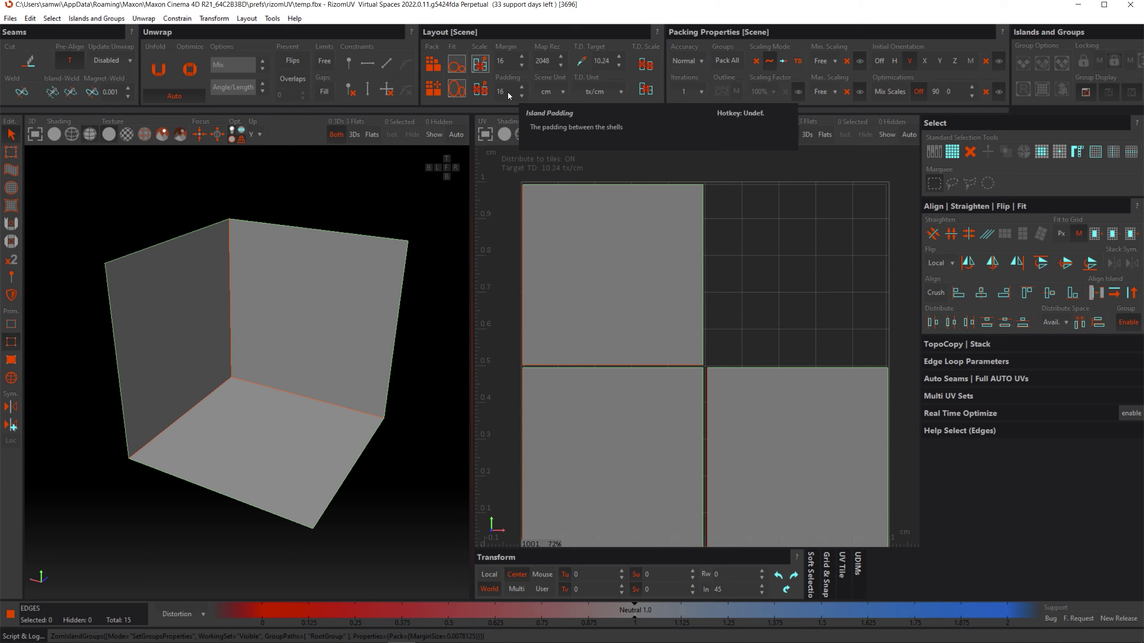
type("*2")
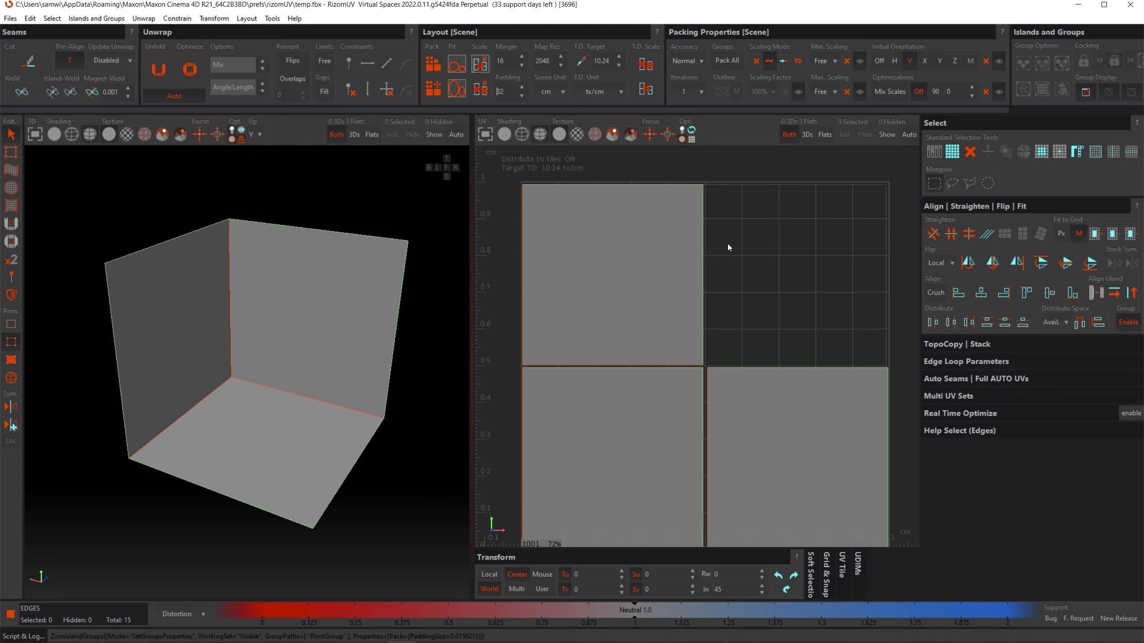
key("p")
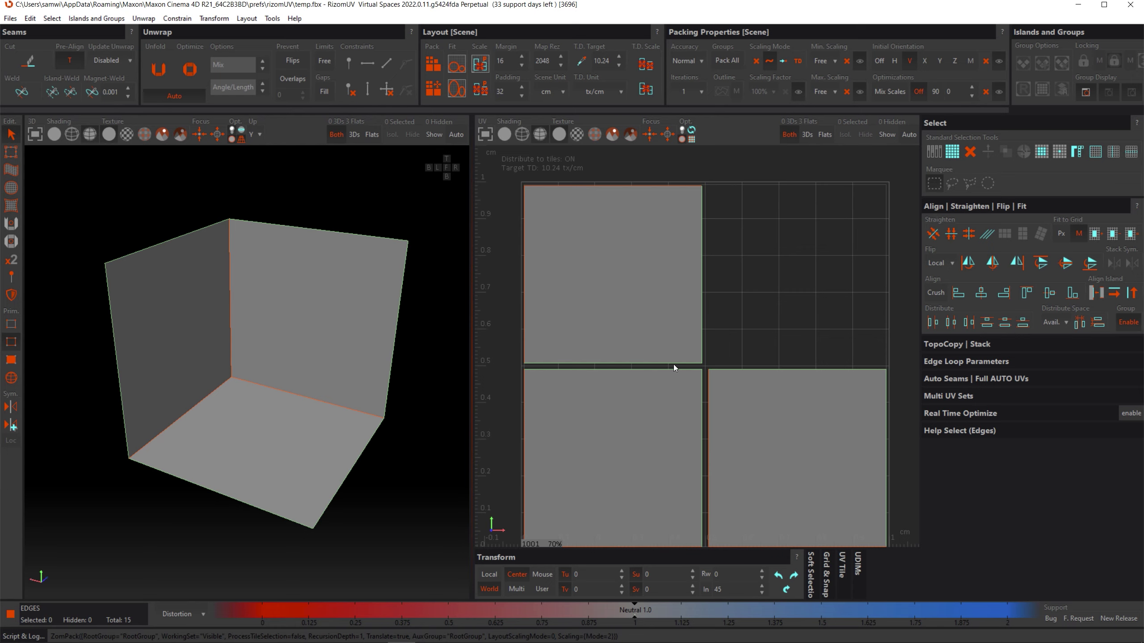
scroll(512, 201, "up", 5)
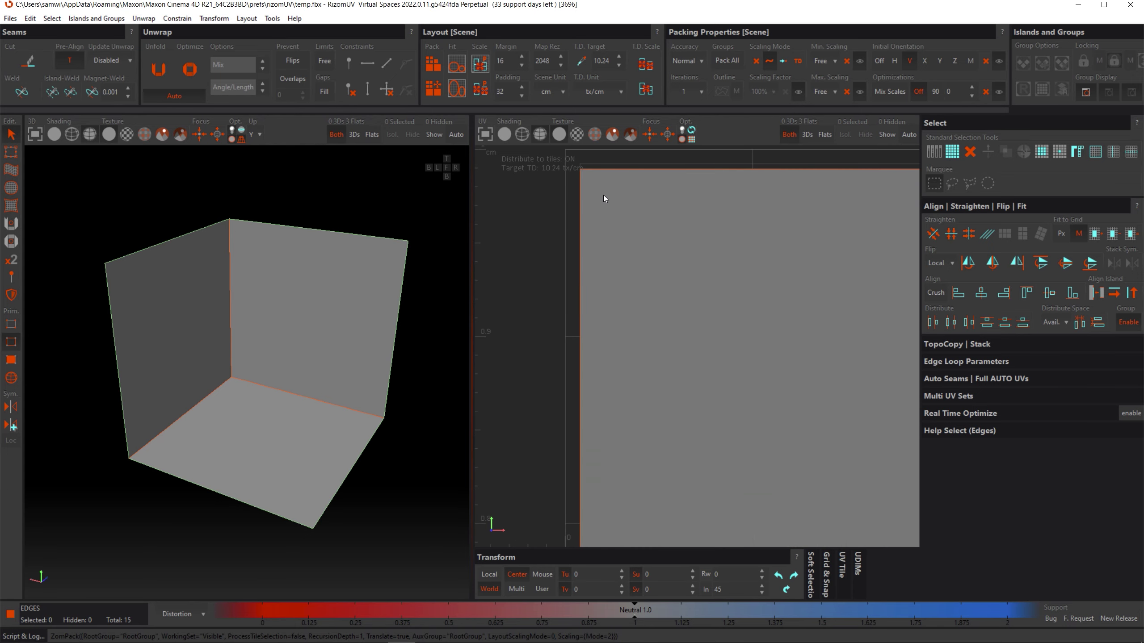
scroll(601, 226, "down", 3)
middle_click_drag(599, 260, 584, 223)
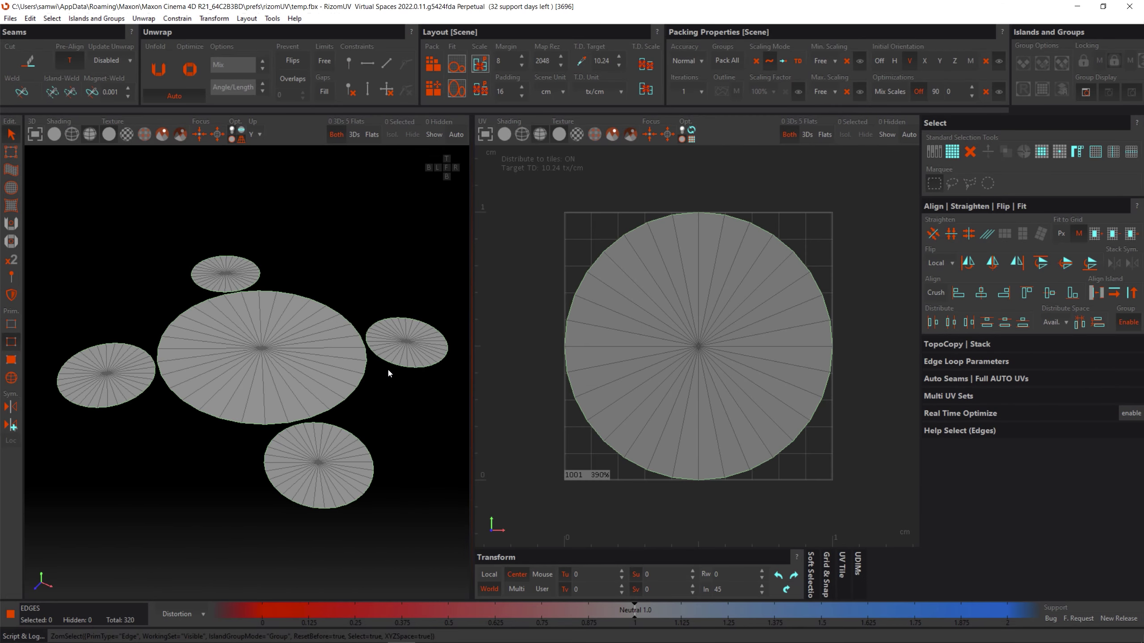
middle_click_drag(388, 369, 388, 399)
middle_click_drag(279, 273, 282, 361)
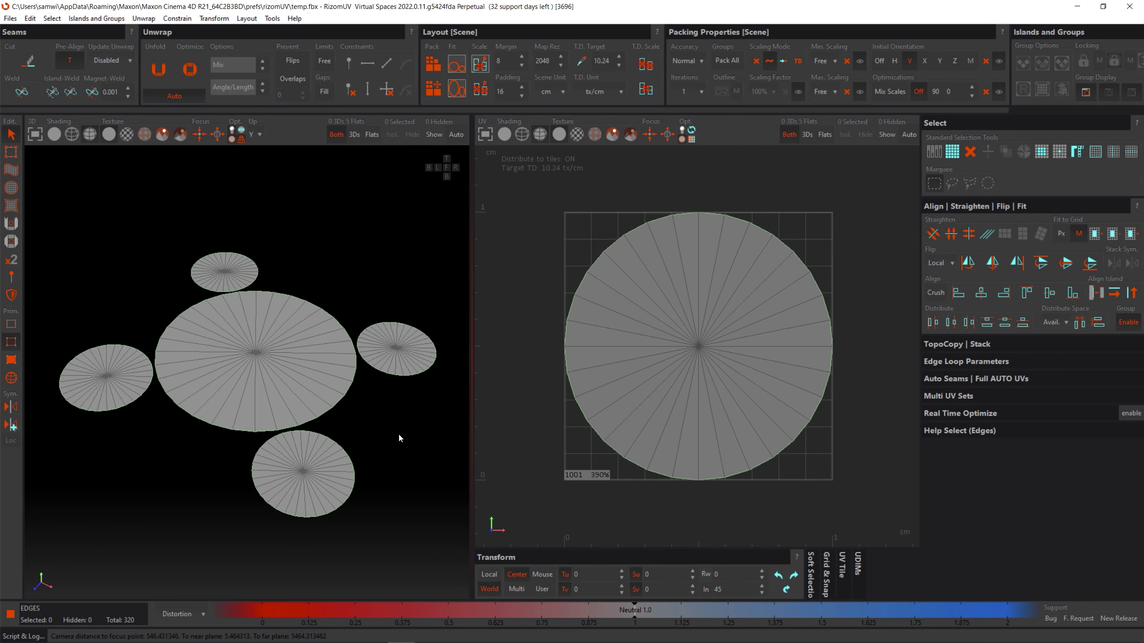
key("p")
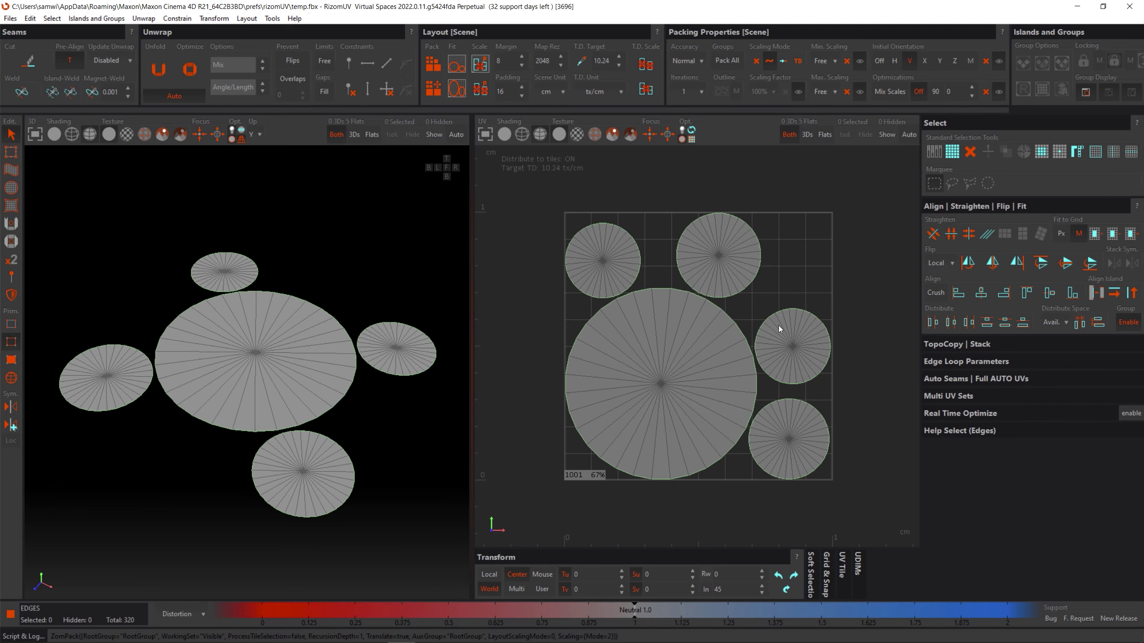
scroll(628, 298, "up", 5)
key("f")
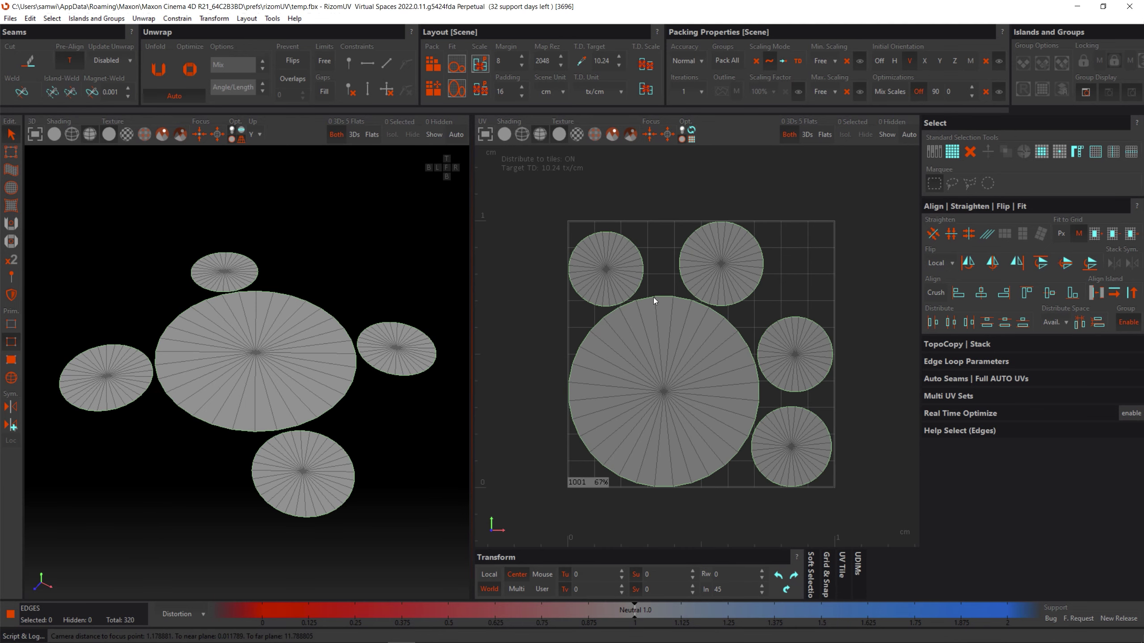
scroll(625, 306, "up", 5)
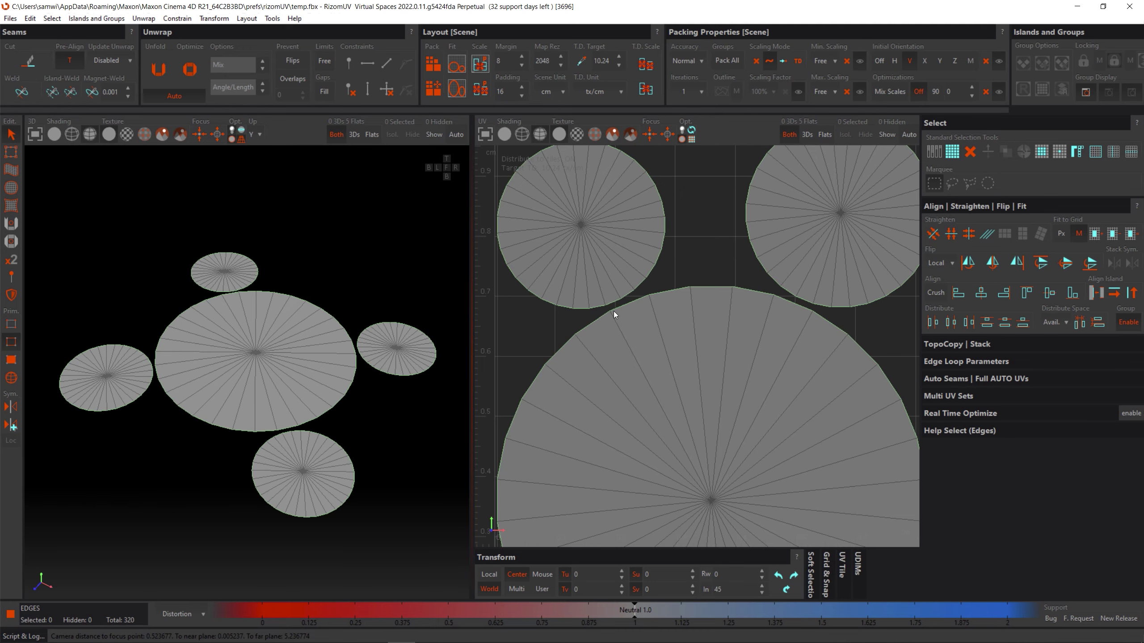
scroll(613, 314, "down", 3)
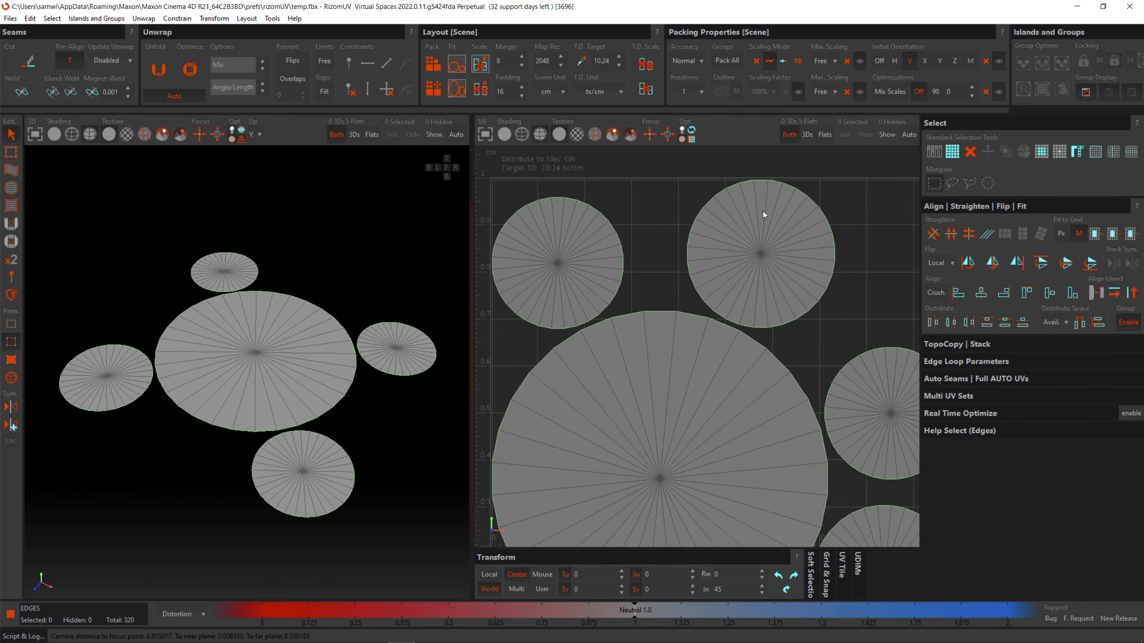
scroll(757, 192, "up", 5)
scroll(747, 337, "down", 2)
middle_click_drag(743, 424, 699, 385)
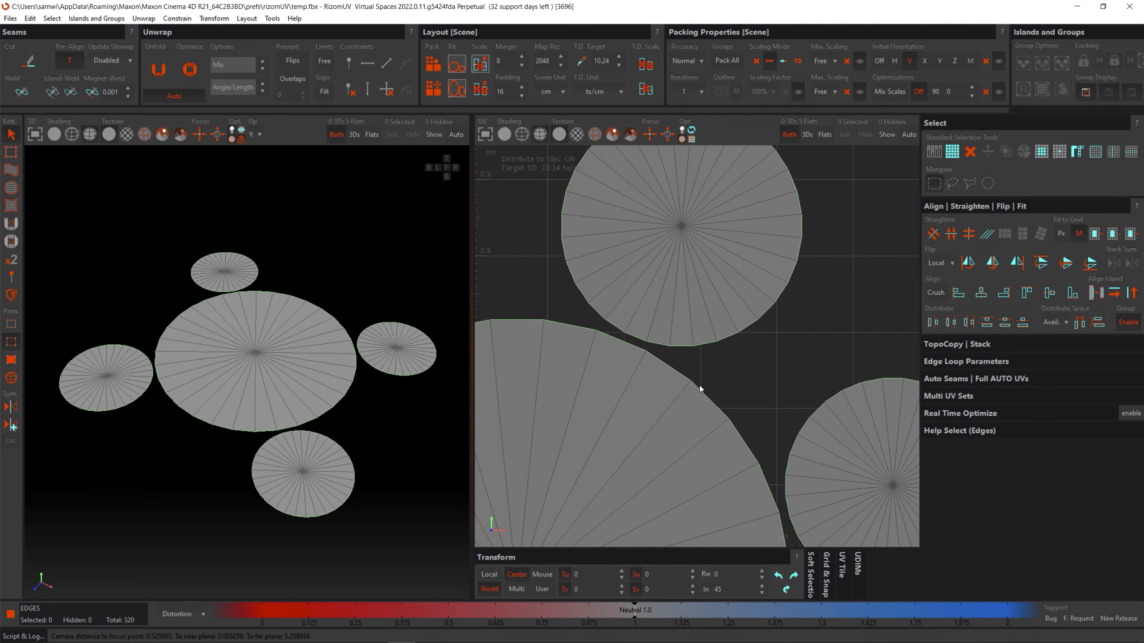
scroll(630, 320, "down", 3)
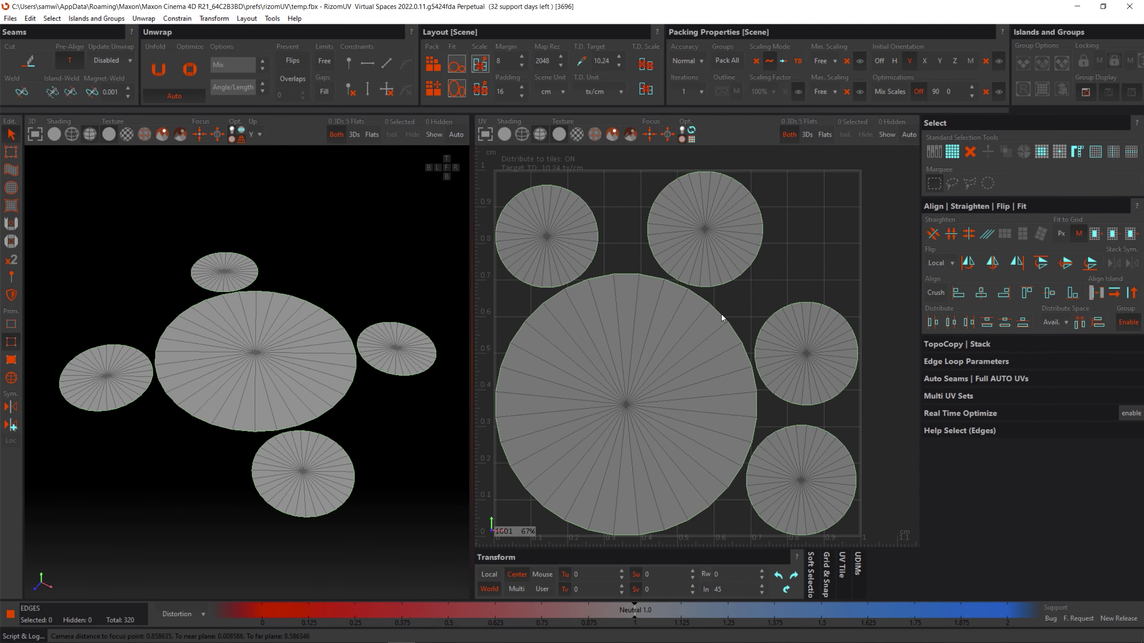
scroll(721, 314, "down", 3)
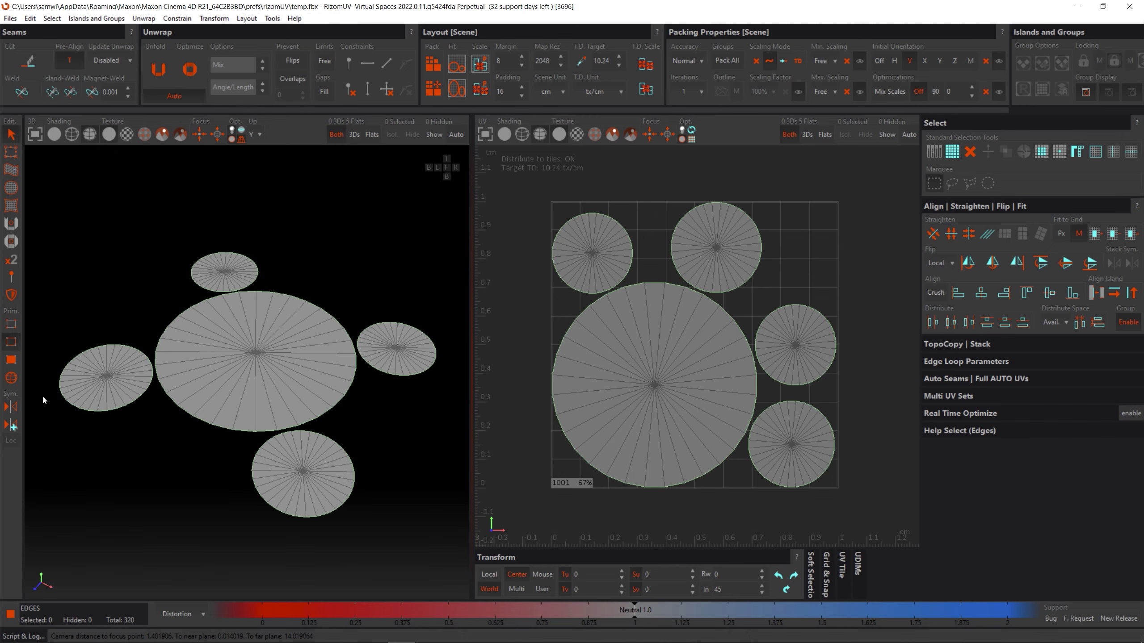
- In Islands mode, enable Outline packing for the large disc island
left_click(11, 378)
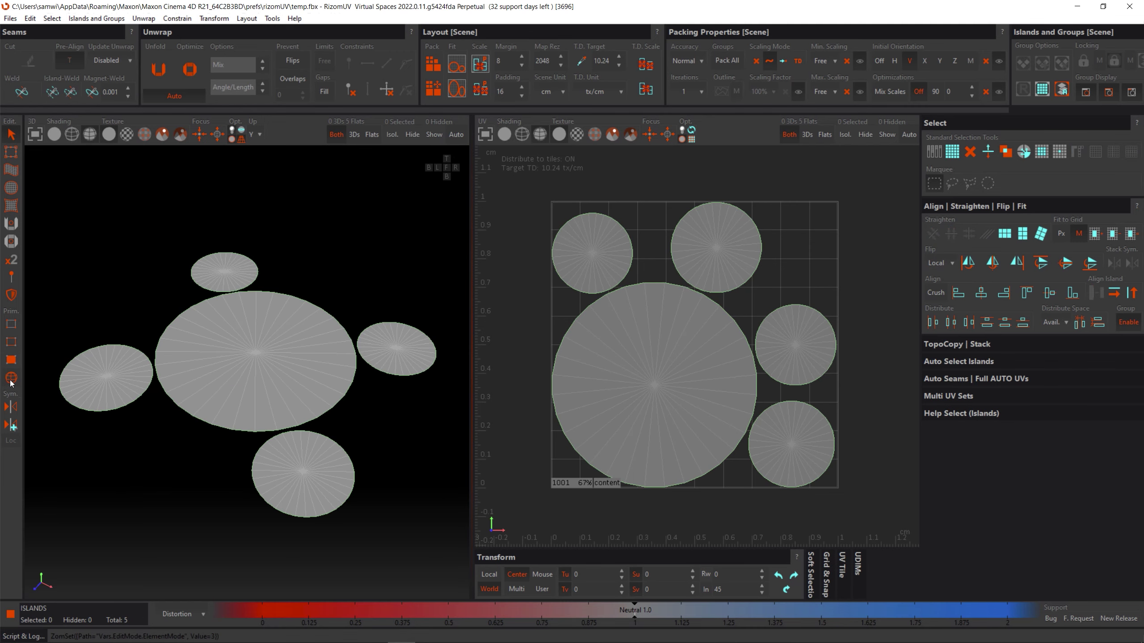
left_click(664, 372)
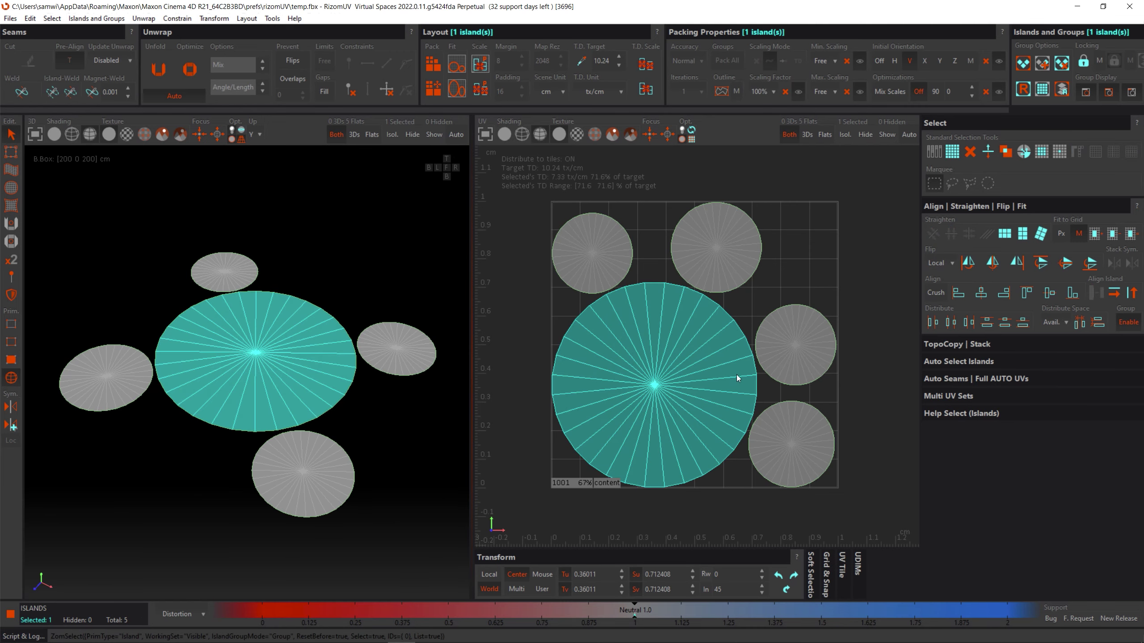
left_click(722, 92)
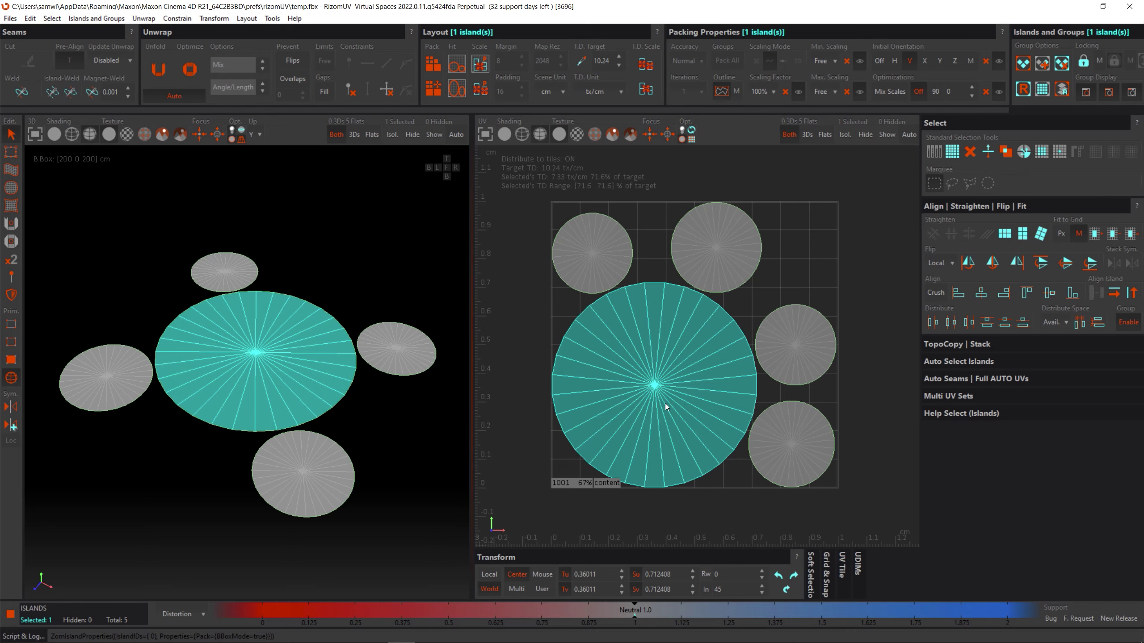
left_click(721, 236)
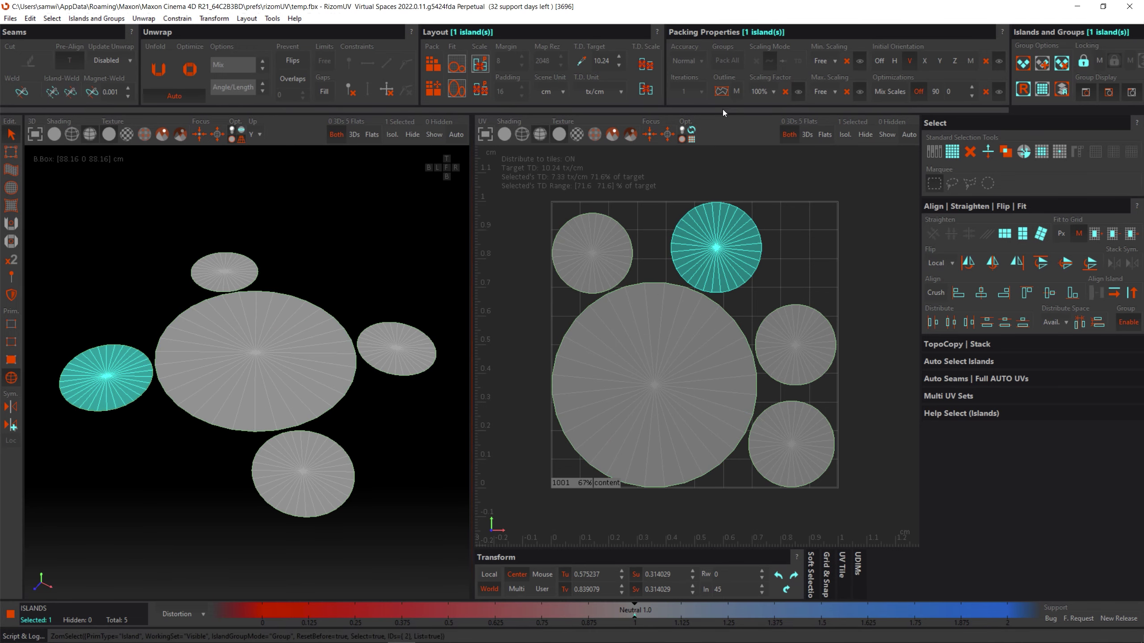
left_click(685, 335)
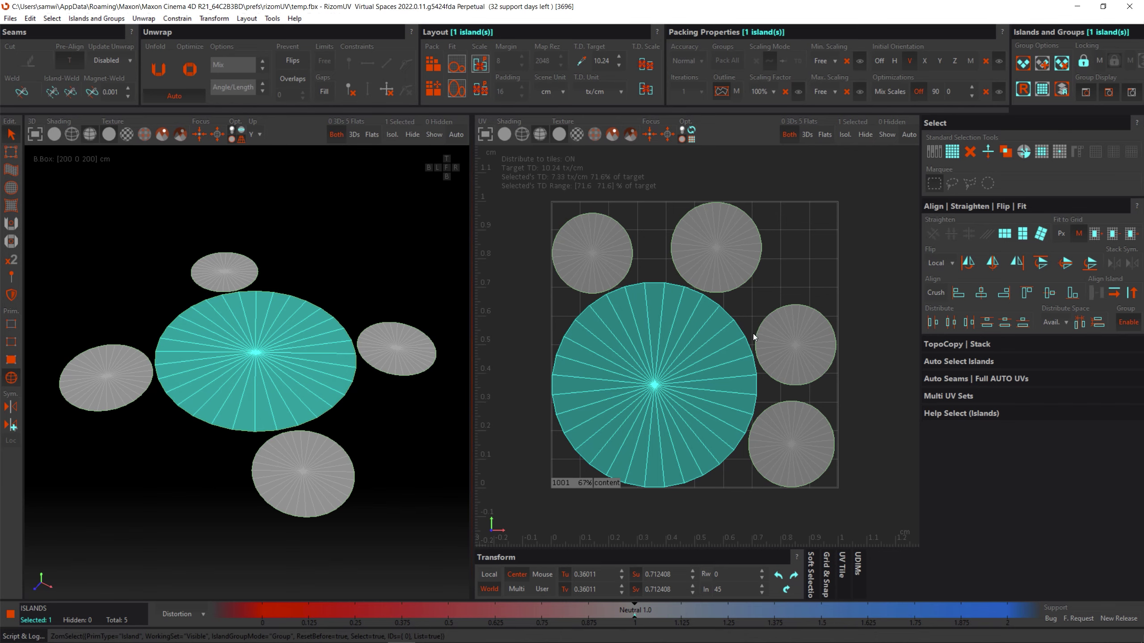
scroll(709, 371, "up", 3)
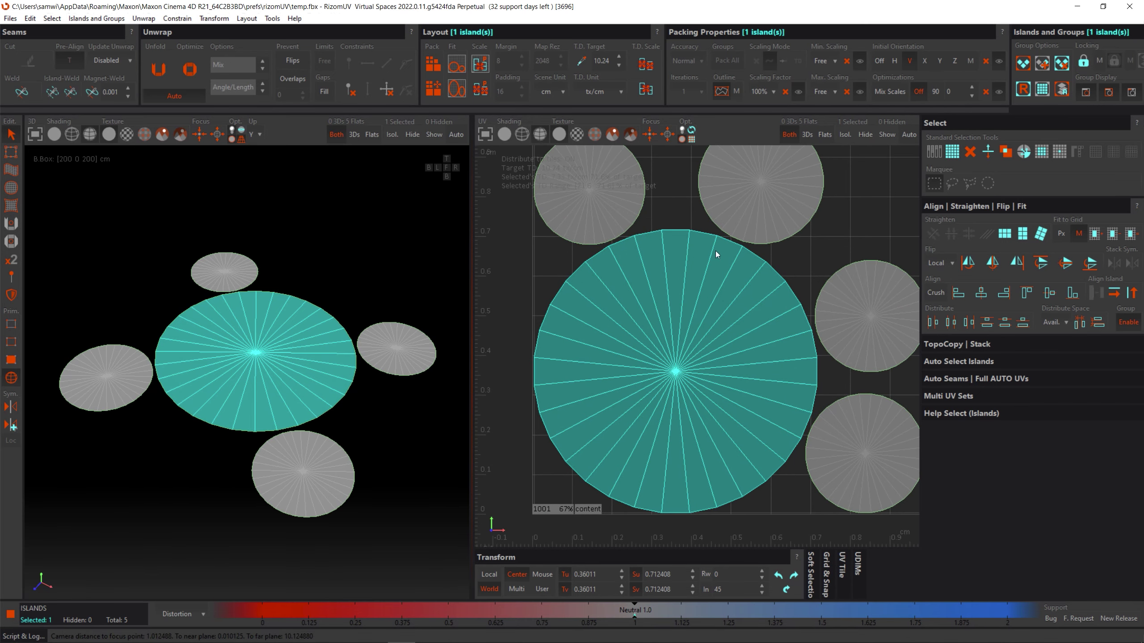
scroll(688, 339, "down", 2)
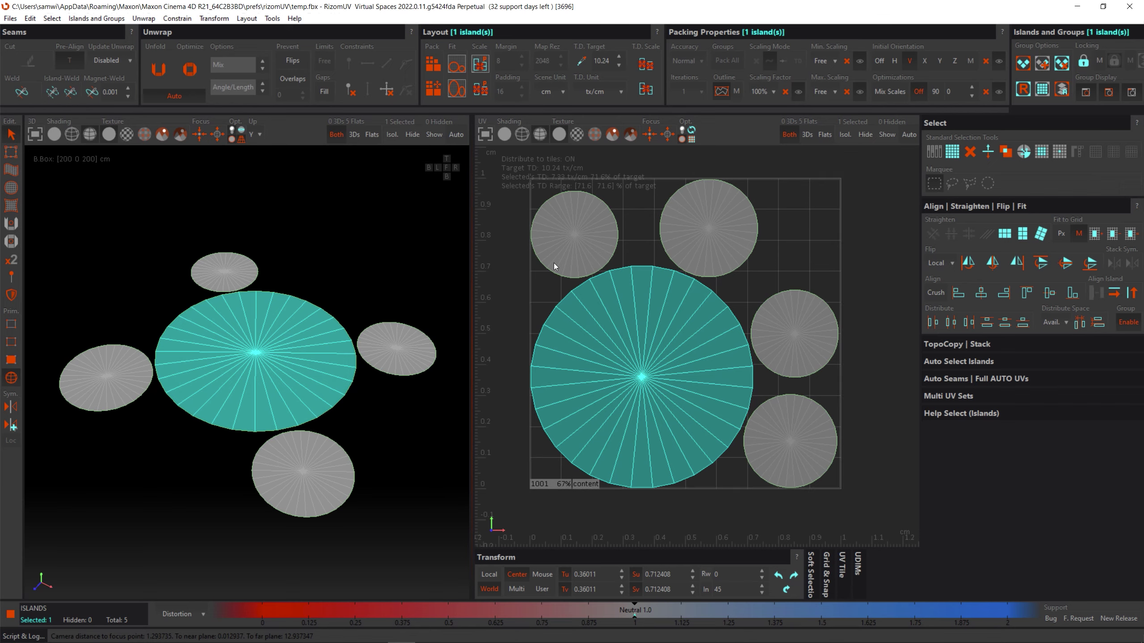
- Deselect all, repack the six disc islands into the 0–1 tile and recentre the view
left_click(802, 255)
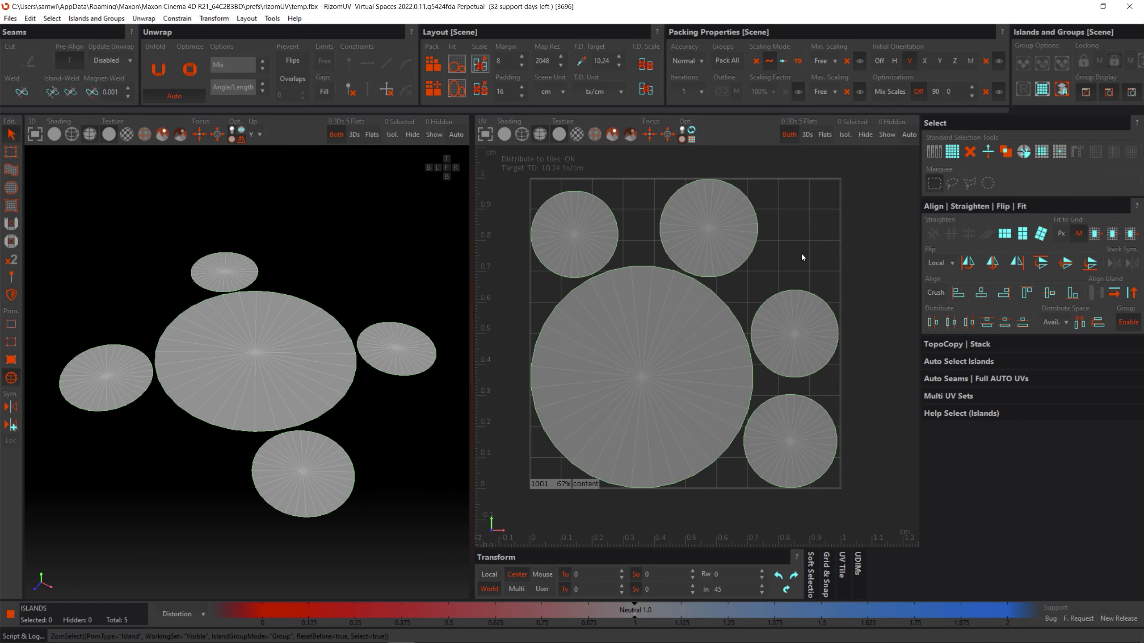
key("p")
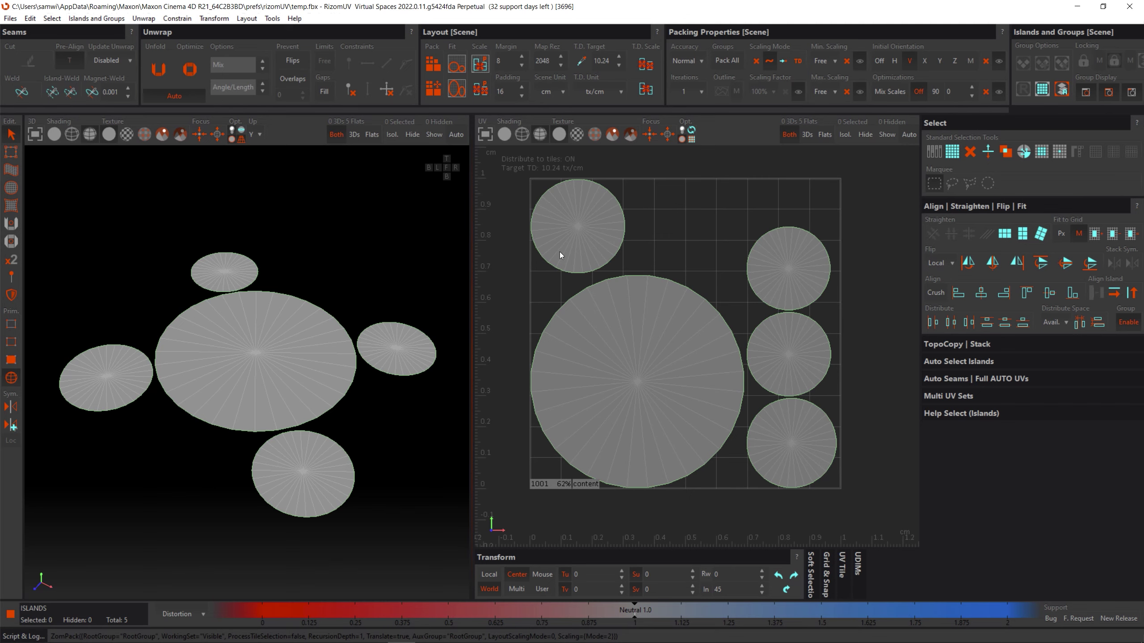
left_click(568, 227)
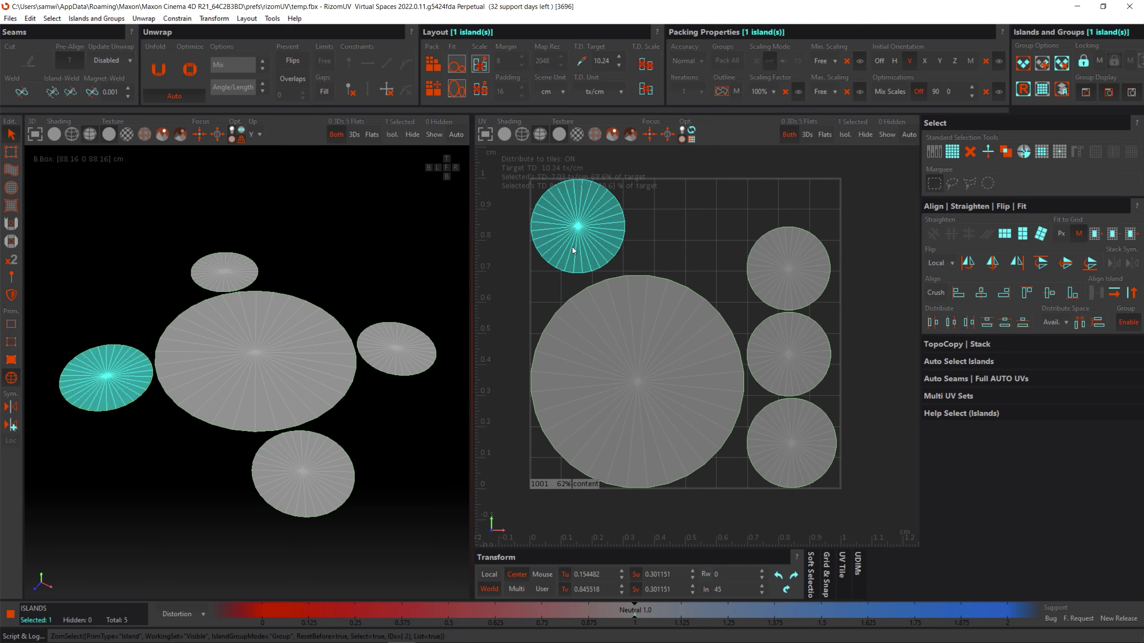
left_click(566, 289)
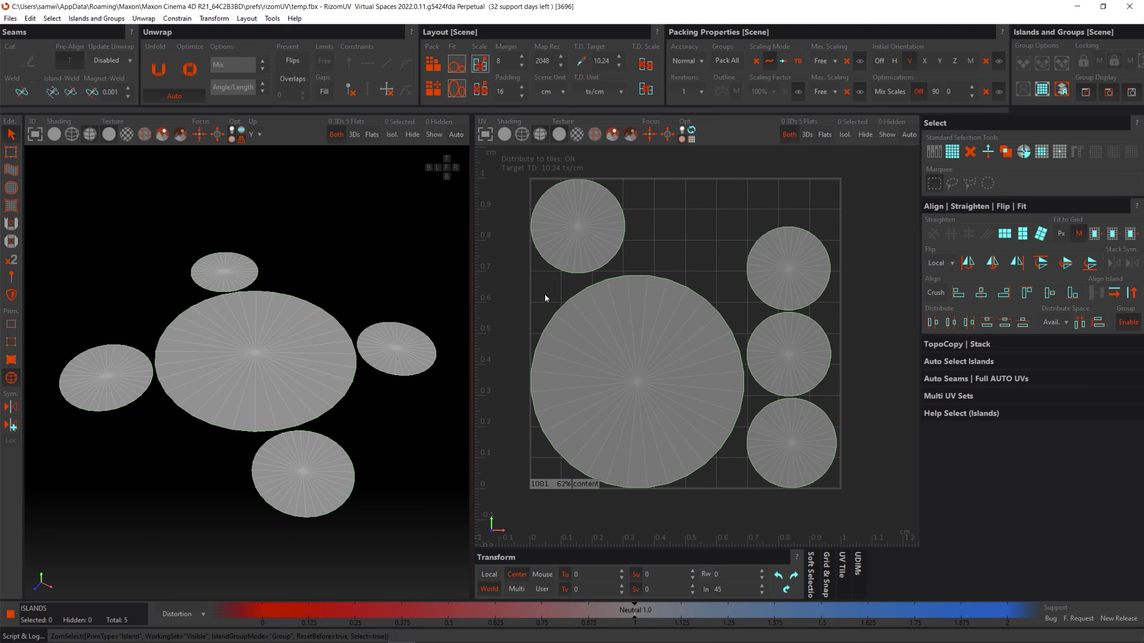
key("f")
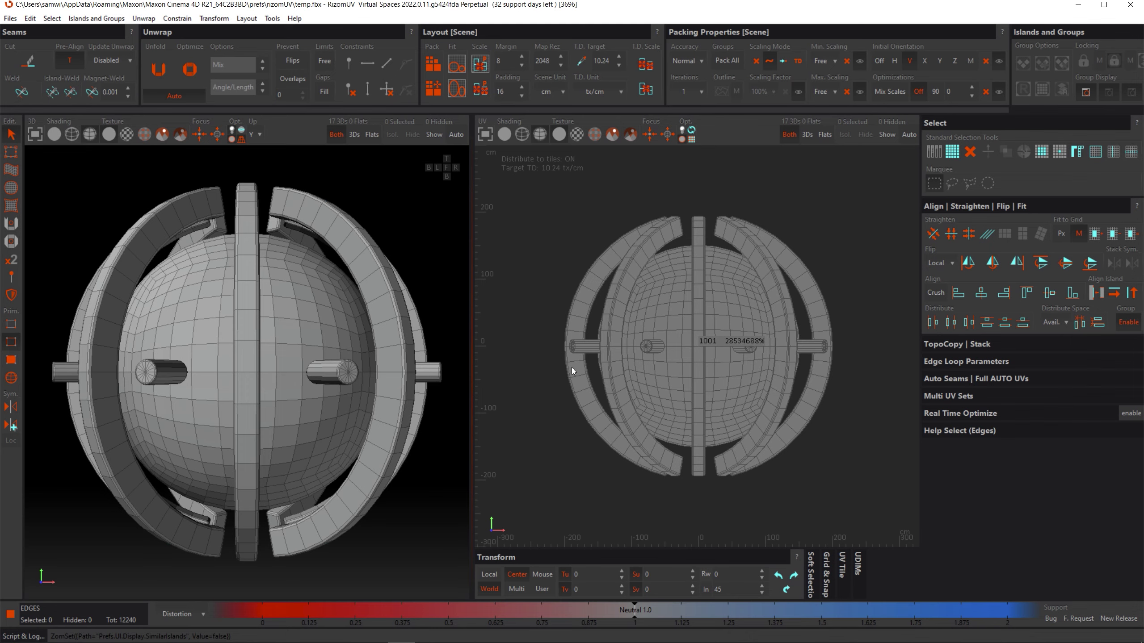
- Show the TopoCopy and Stack options, hide the sphere and isolate a single ring
left_click(955, 345)
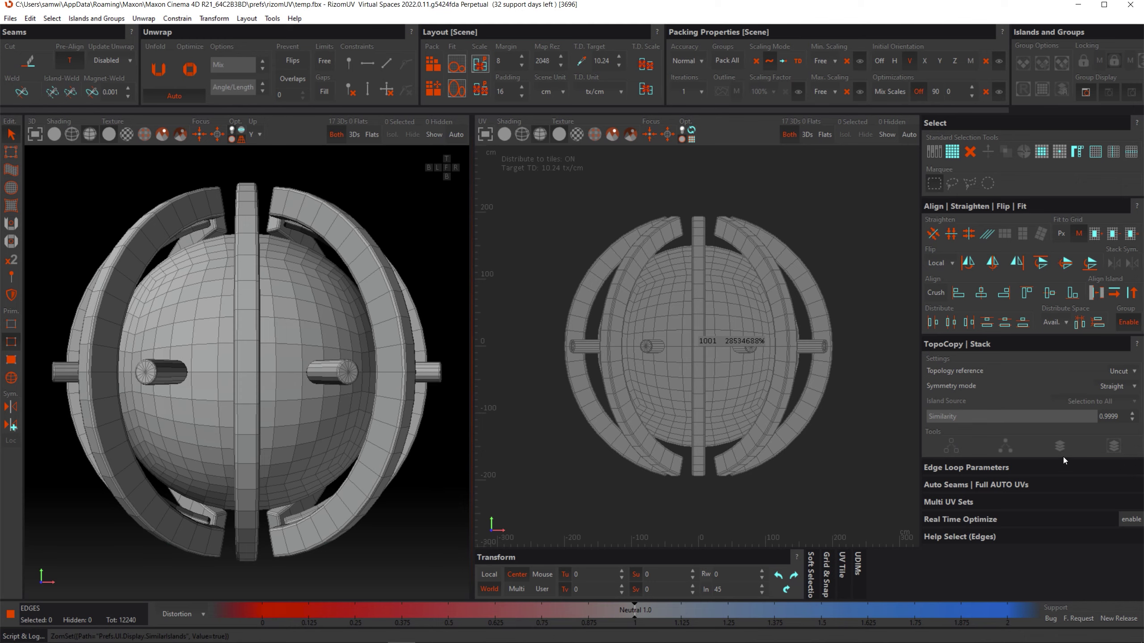
middle_click_drag(316, 377, 367, 373)
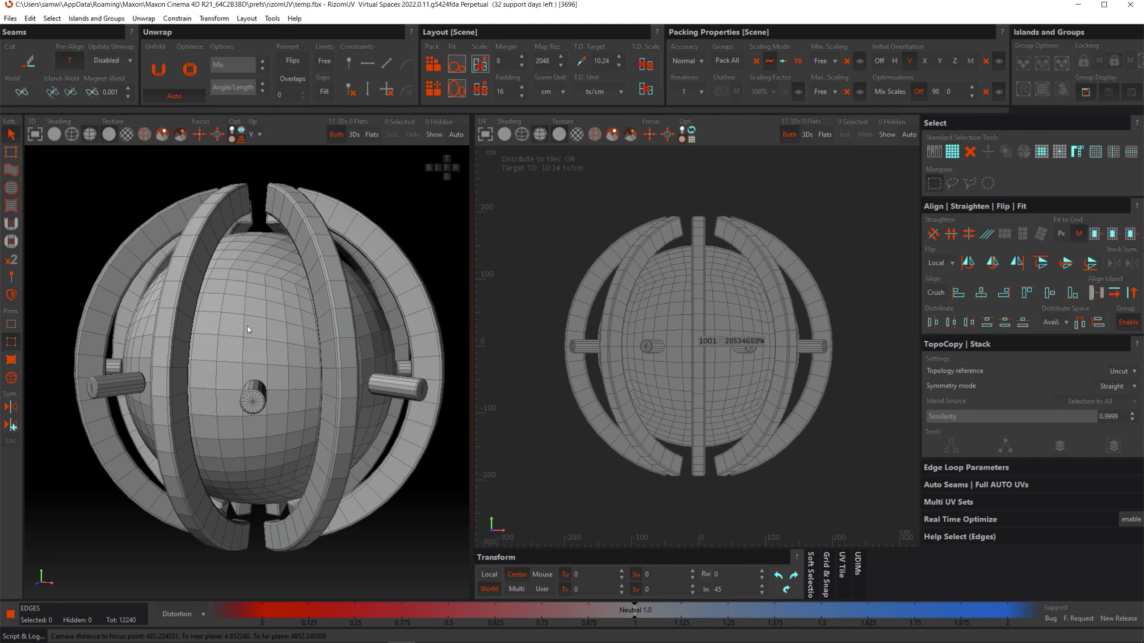
key("h")
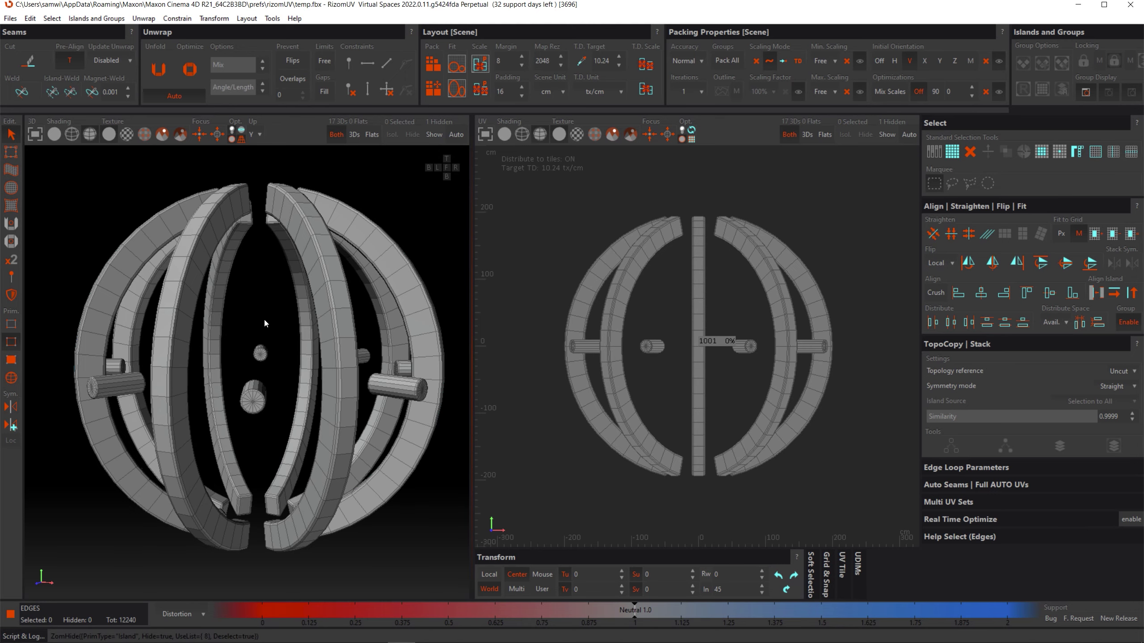
middle_click_drag(264, 318, 301, 292)
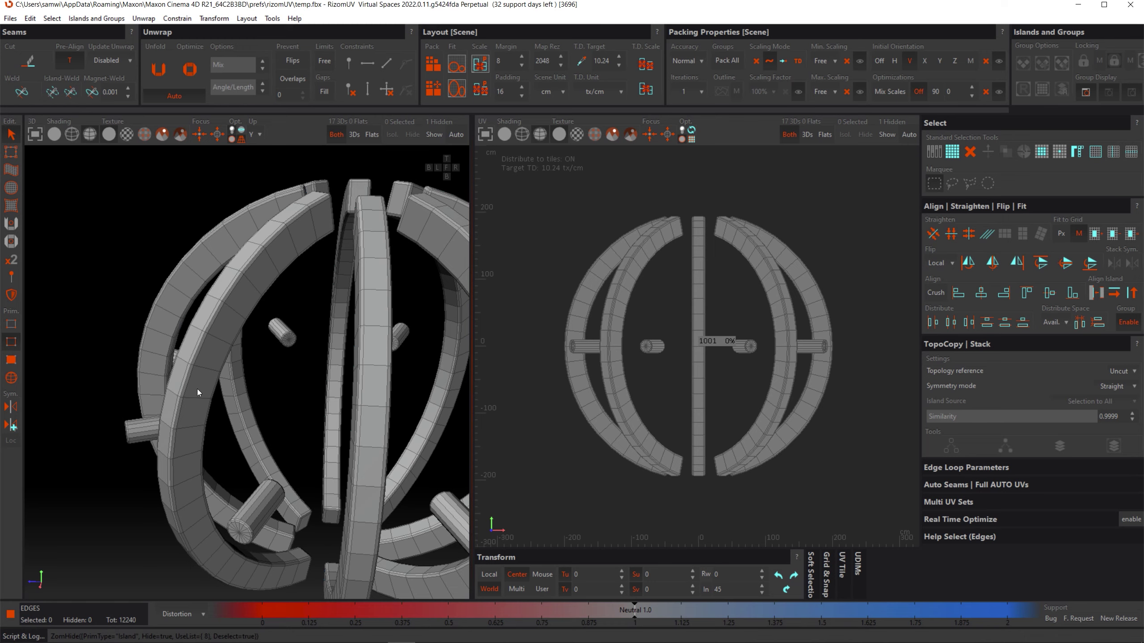
key("i")
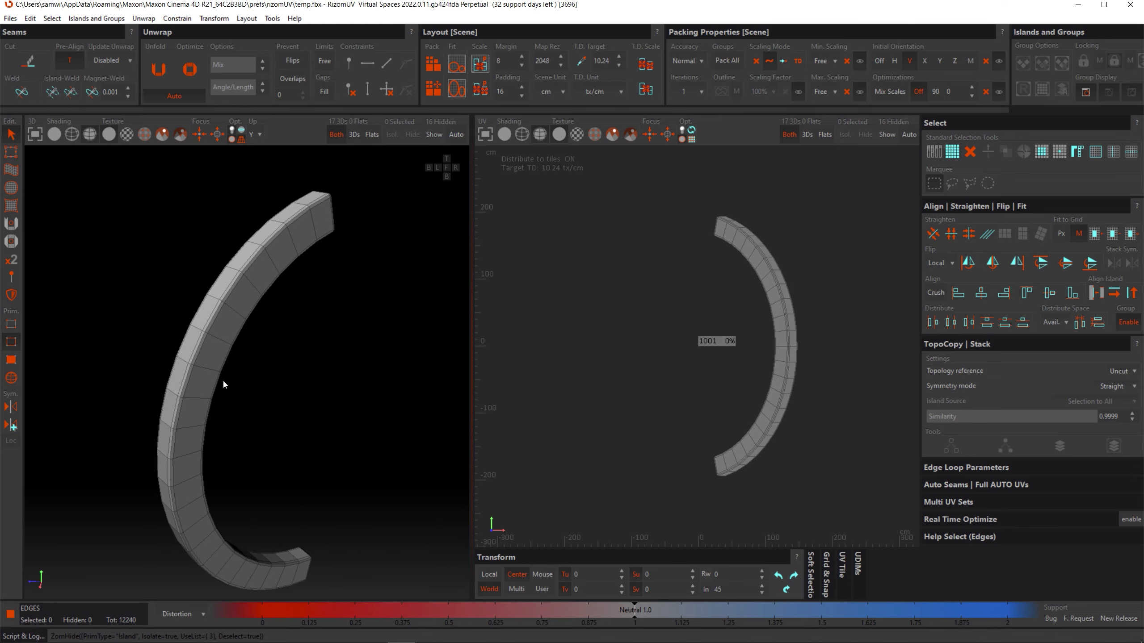
middle_click_drag(332, 409, 234, 494)
scroll(246, 469, "up", 5)
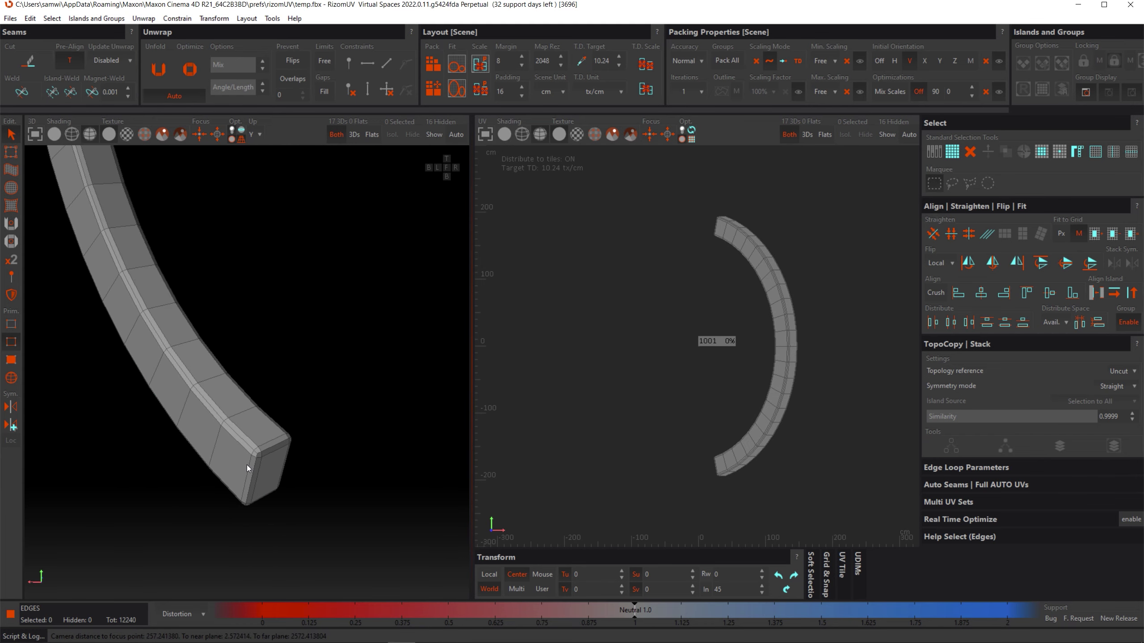
scroll(247, 469, "up", 4)
- Select the ring's edge loop and add the top and front-face edge loops at one end
double_click(250, 426)
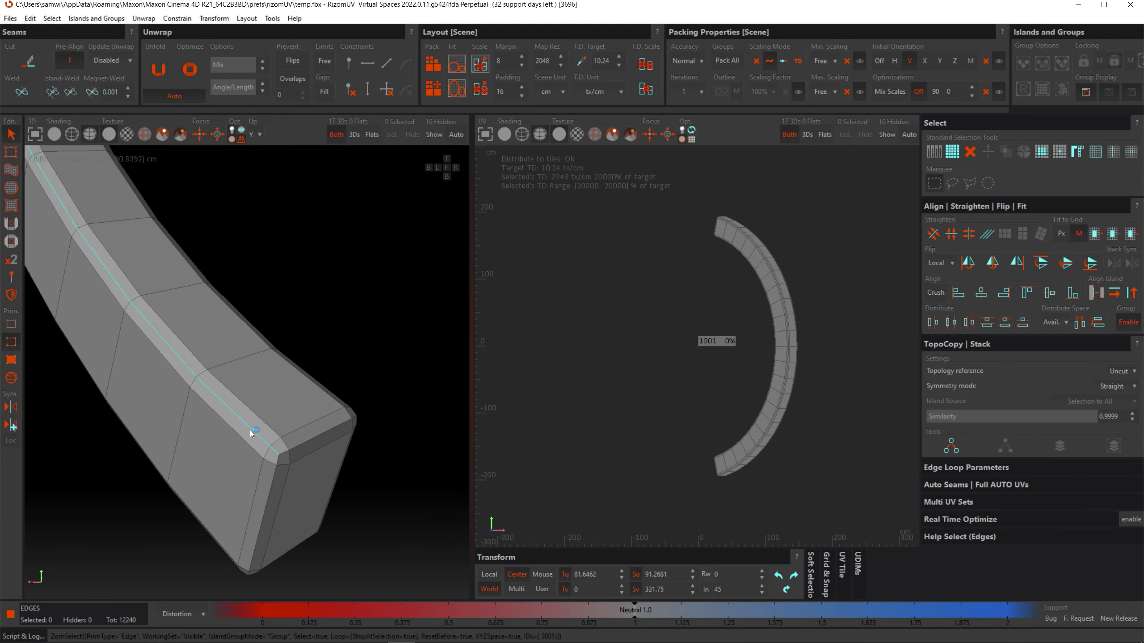
scroll(250, 427, "down", 8)
mouse_move(246, 390)
middle_mouse_down()
mouse_move(258, 288)
mouse_move(246, 411)
mouse_move(220, 413)
mouse_move(245, 391)
middle_mouse_up()
scroll(246, 411, "up", 8)
scroll(246, 392, "up", 2)
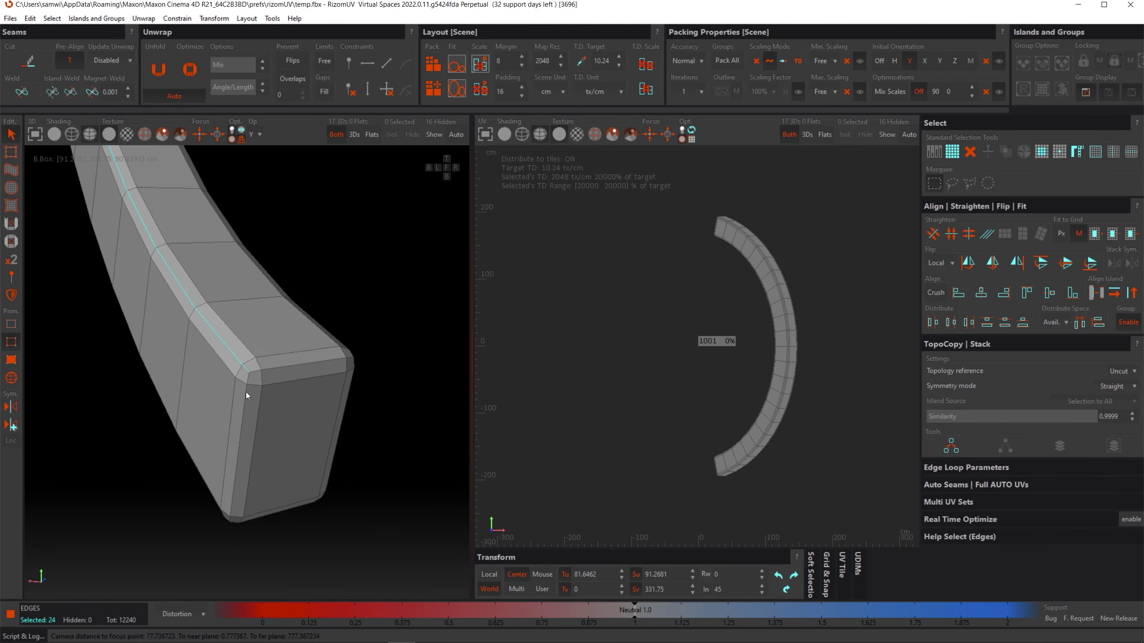
double_click(300, 369)
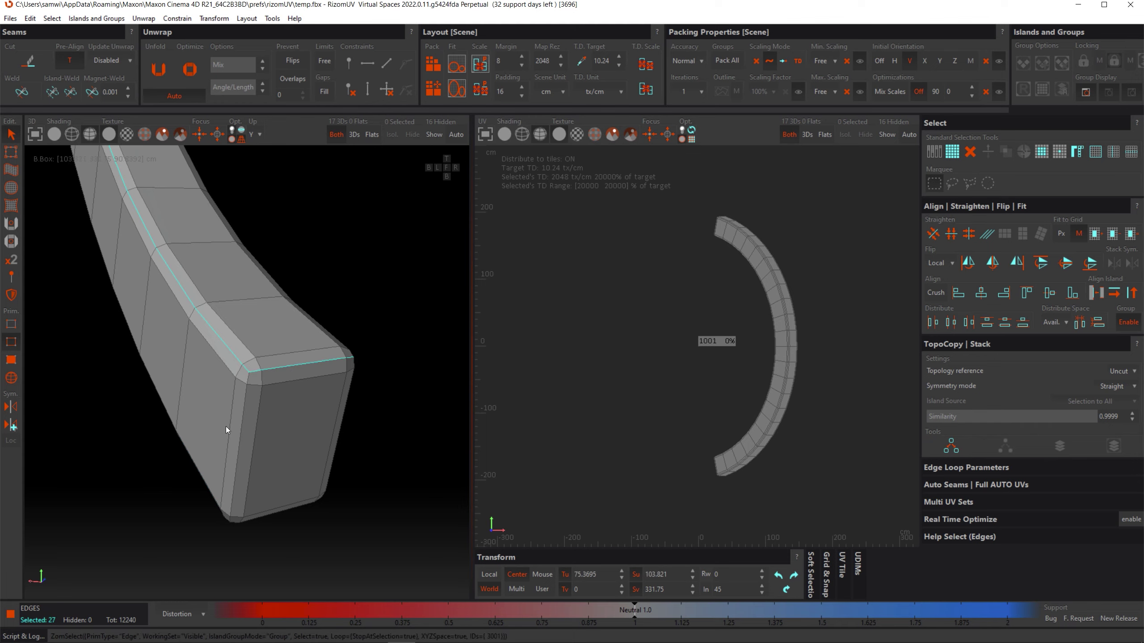
double_click(240, 435)
middle_click_drag(291, 436, 378, 433)
double_click(349, 440)
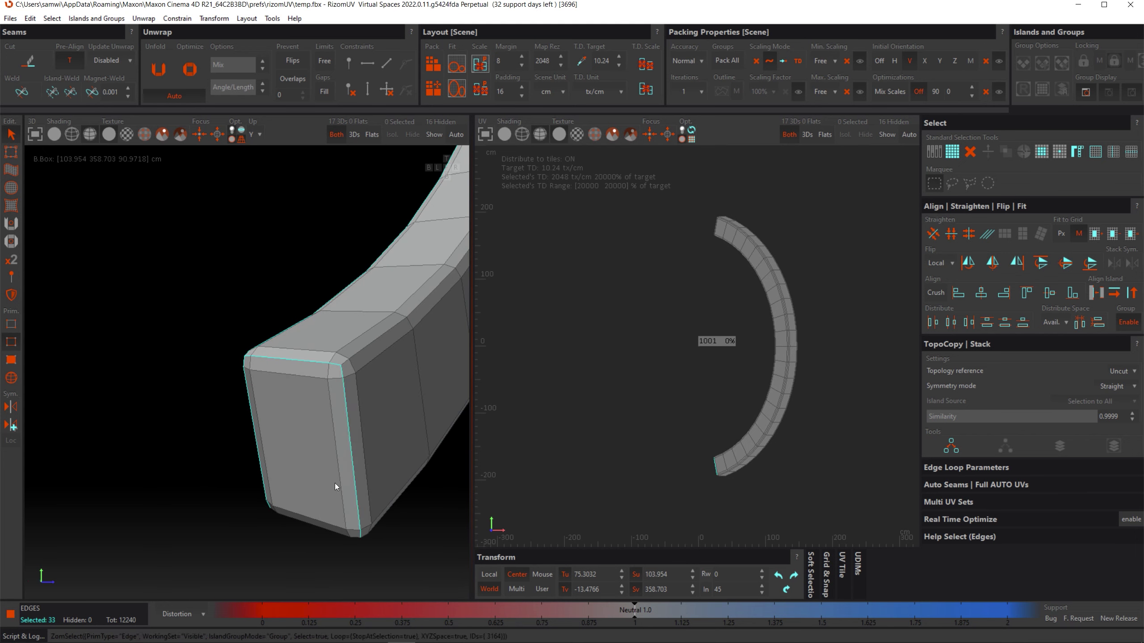
middle_click_drag(334, 483, 375, 464)
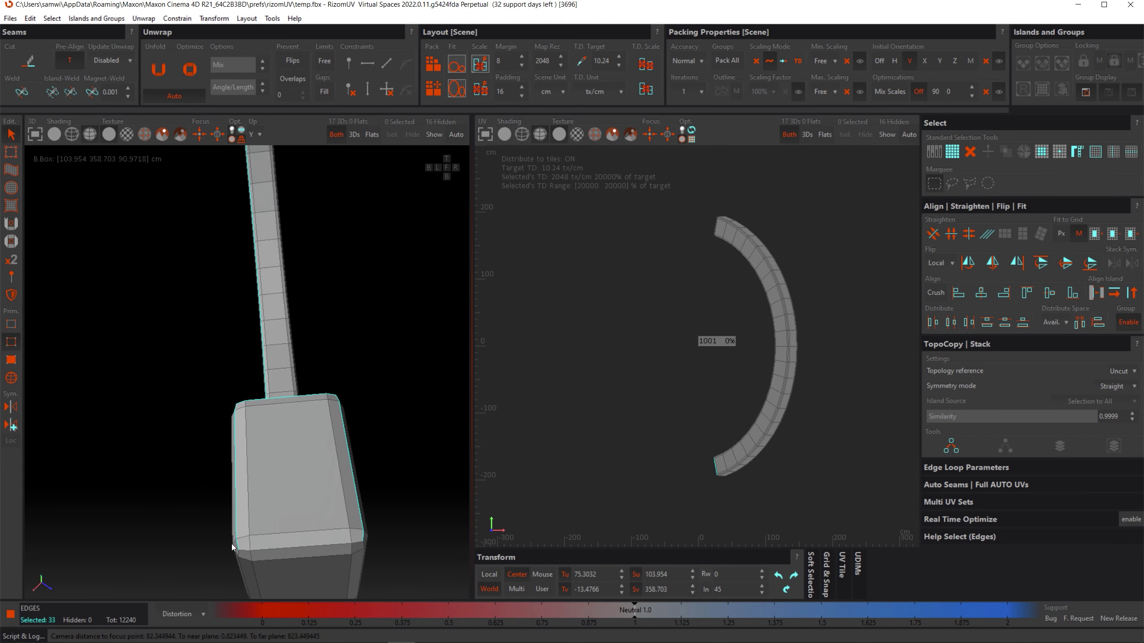
- Add the edge loop and end-cap edge runs at the ring's other end to the seams
middle_click_drag(250, 538, 266, 417)
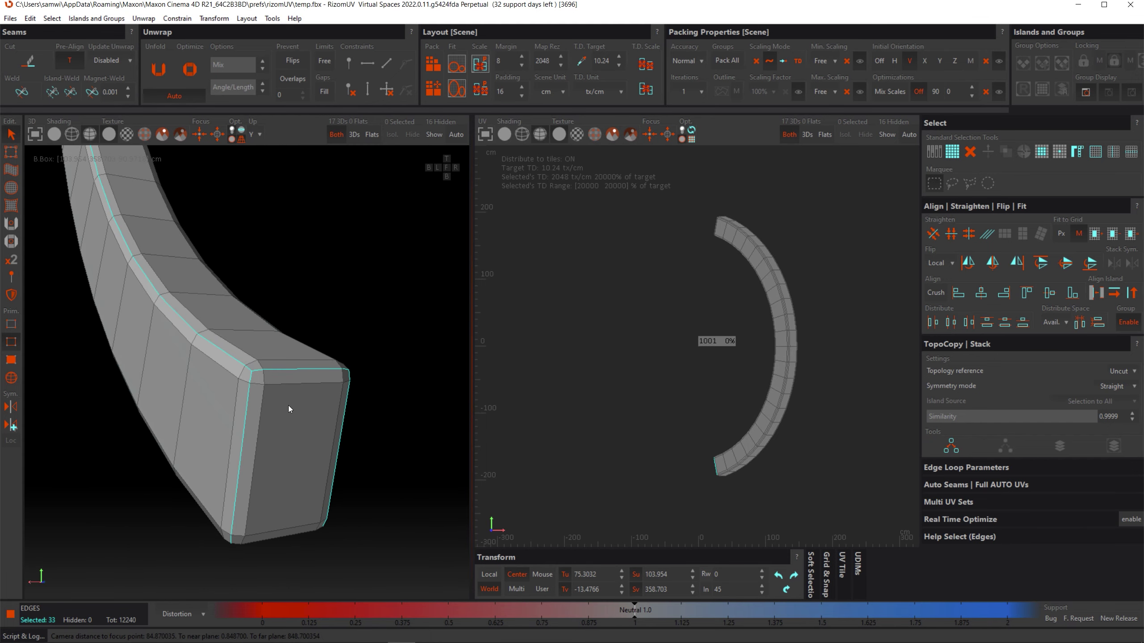
scroll(288, 406, "down", 5)
middle_click_drag(268, 366, 254, 445)
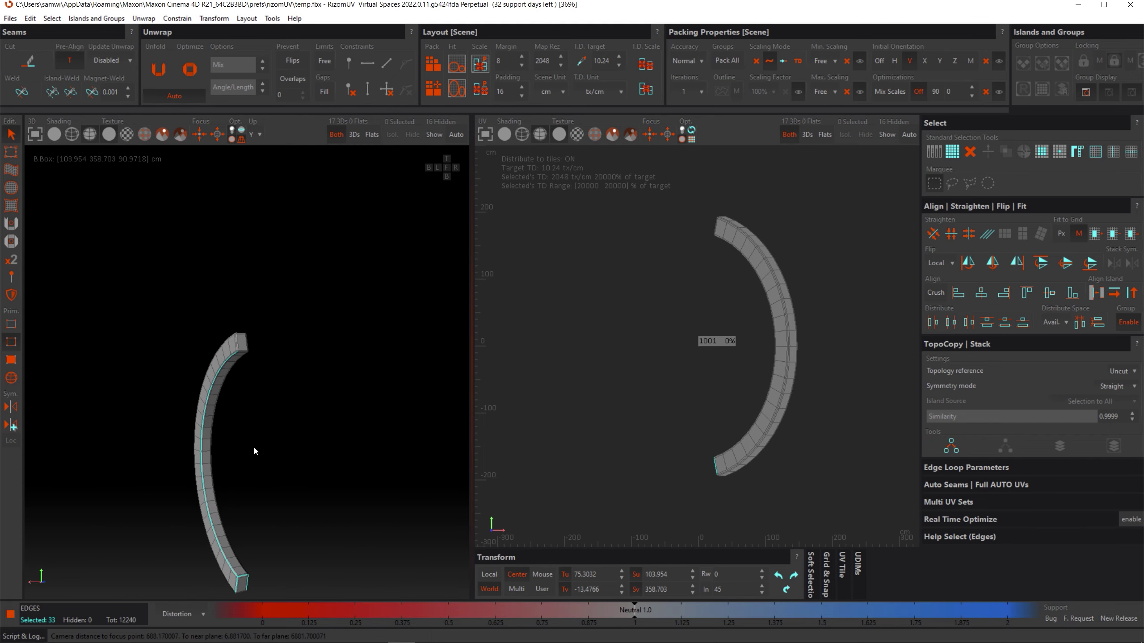
scroll(239, 351, "up", 4)
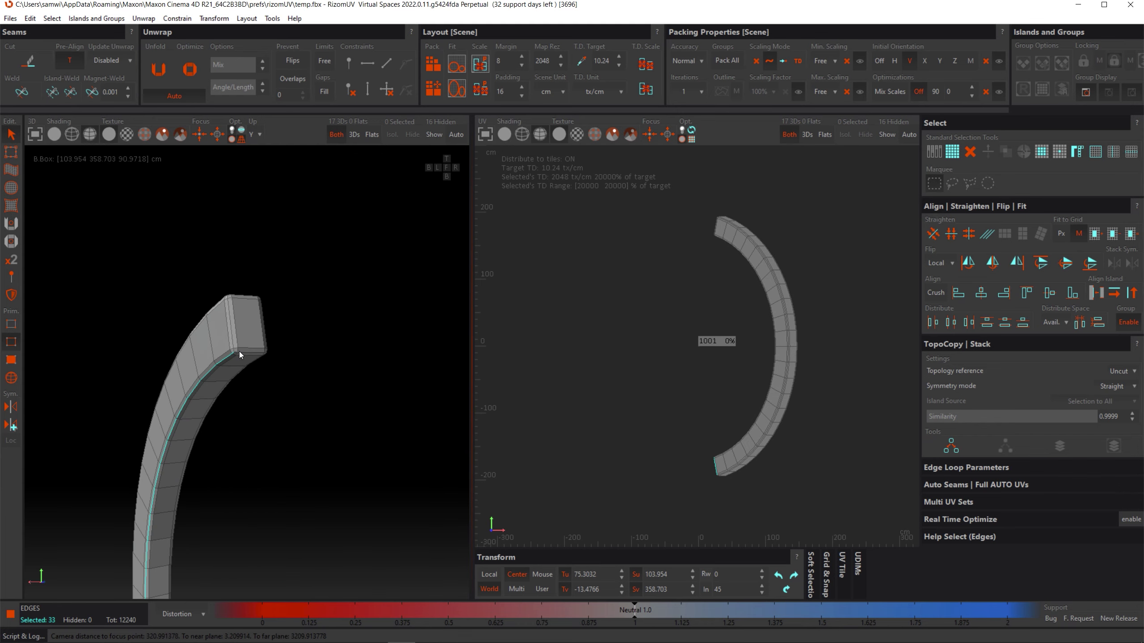
scroll(248, 356, "up", 1)
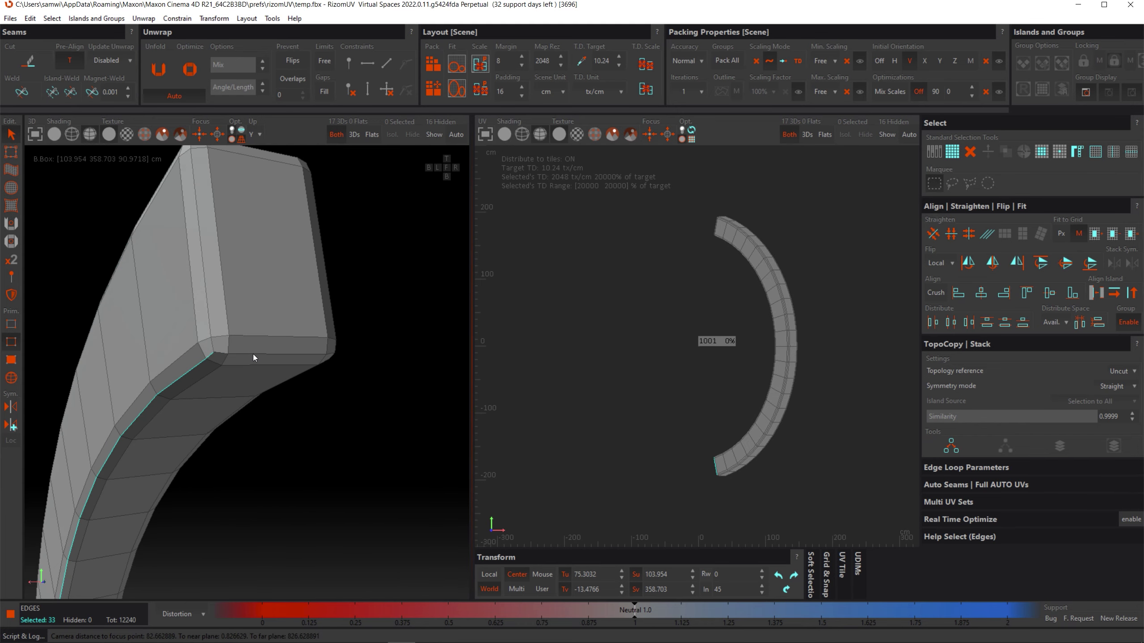
double_click(256, 355, "shift")
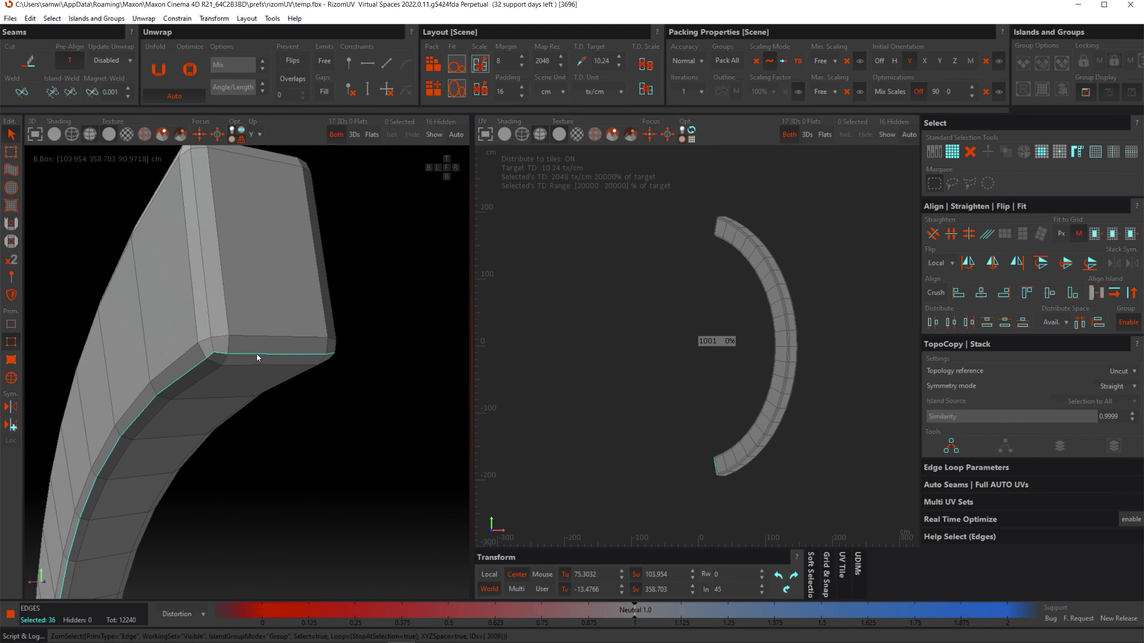
double_click(207, 320, "shift")
middle_click_drag(299, 297, 234, 289)
double_click(340, 301, "shift")
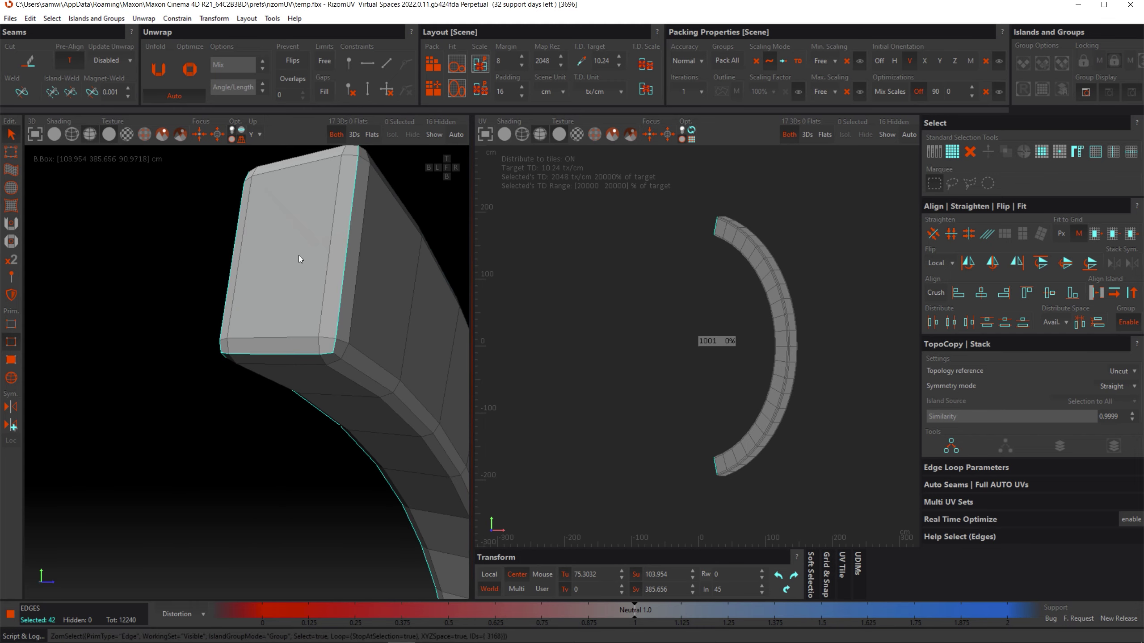
middle_click_drag(298, 256, 350, 317)
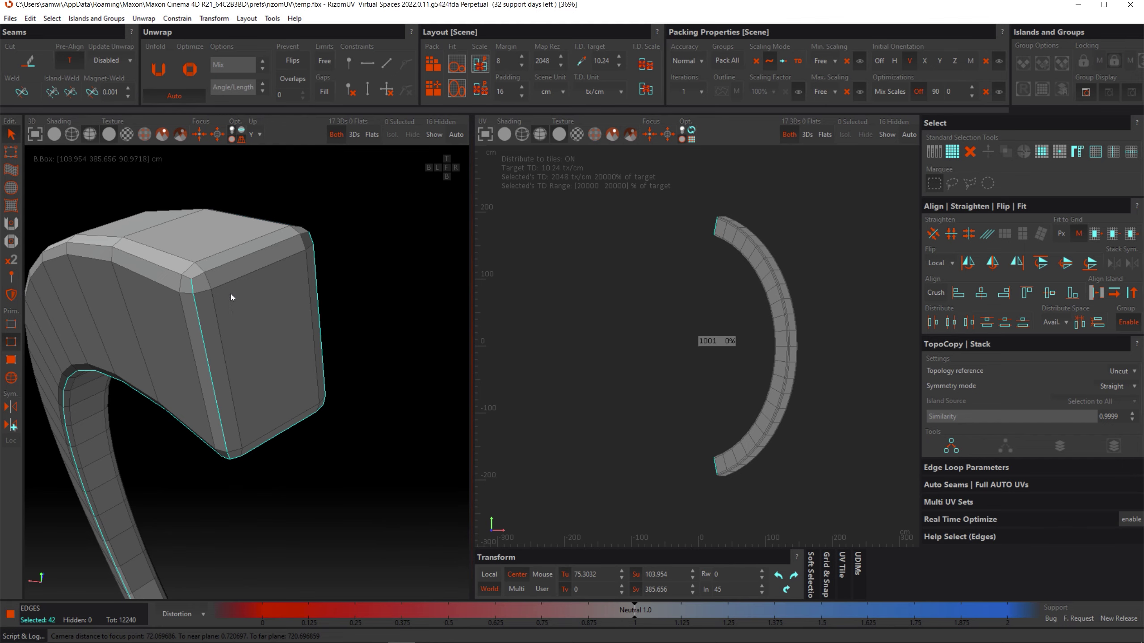
scroll(230, 338, "down", 5)
middle_click_drag(228, 386, 323, 355)
scroll(202, 370, "down", 3)
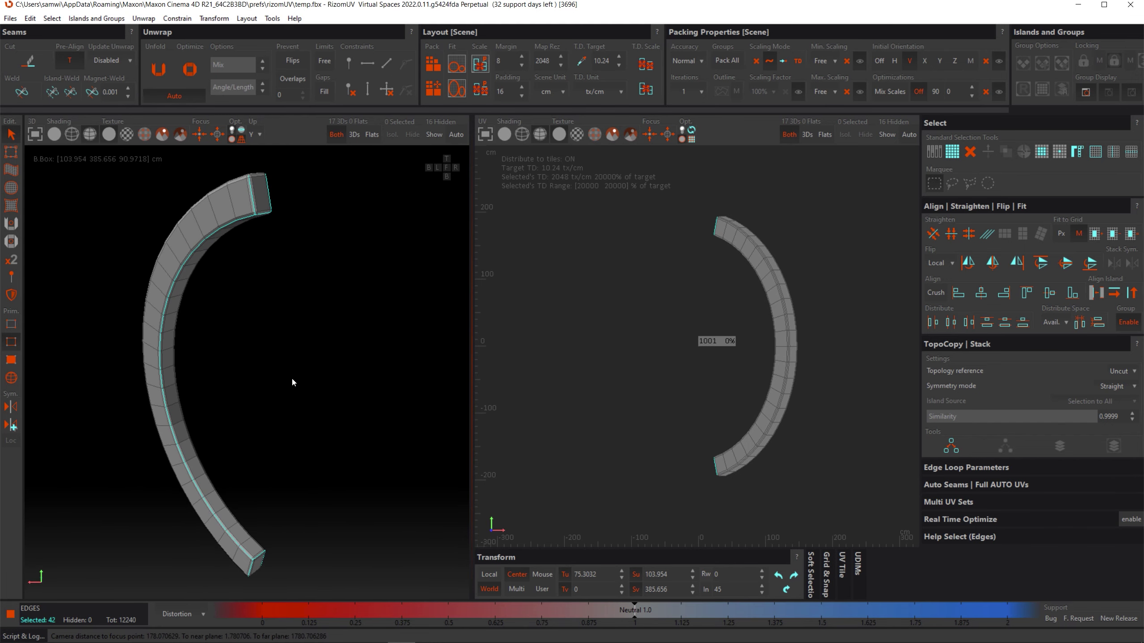
- Unhide all parts, snap to front view, and TopoCopy the seams onto every matching ring (336 edges)
key("shift+h")
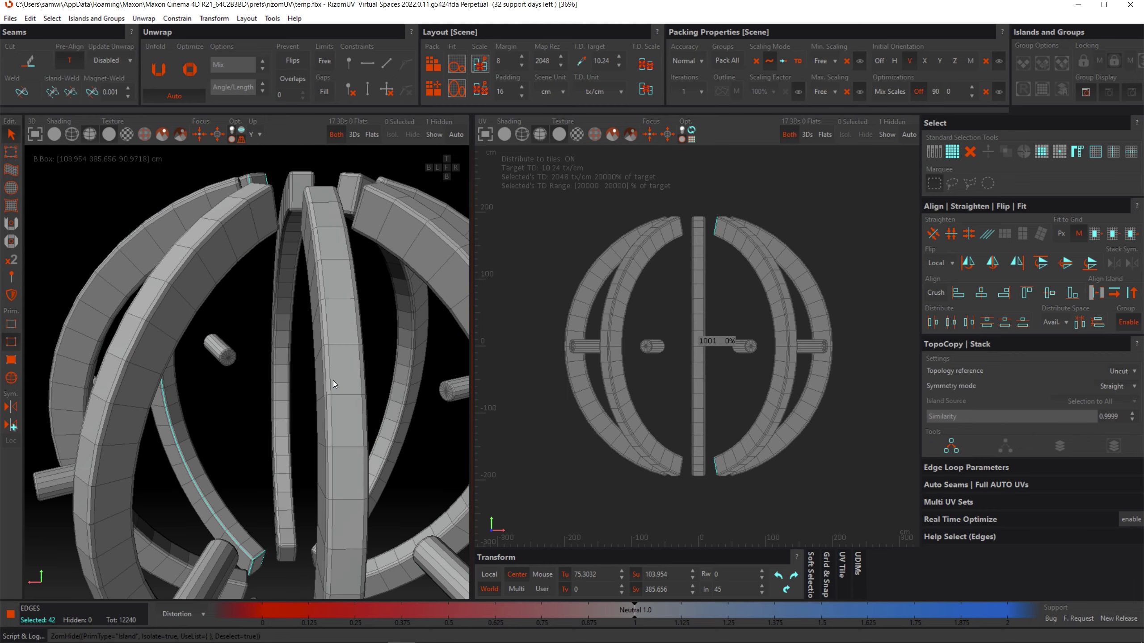
scroll(316, 349, "down", 4)
middle_click_drag(317, 350, 315, 399)
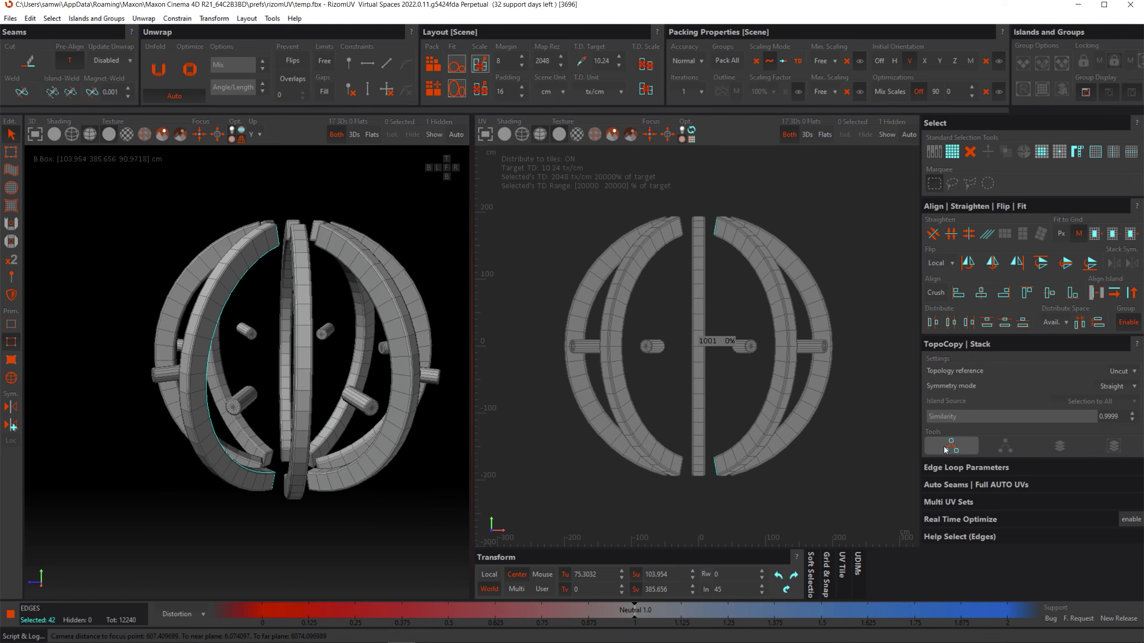
mouse_move(348, 423)
left_mouse_down("alt")
mouse_move(321, 418)
mouse_move(332, 413)
left_mouse_up("alt")
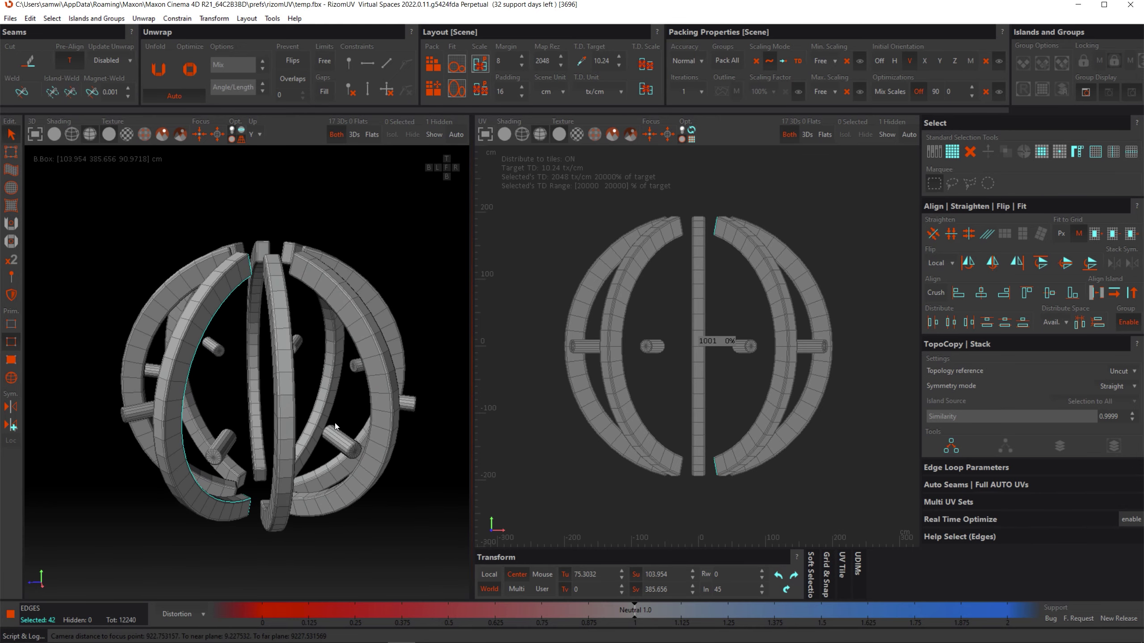
left_click(446, 167)
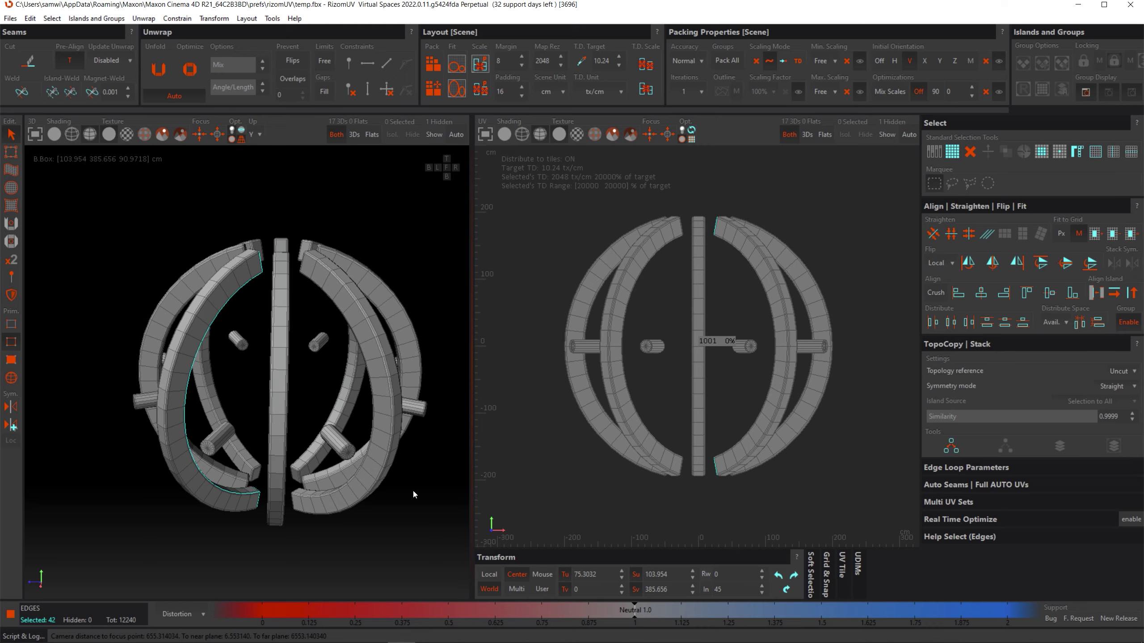
left_click(949, 446)
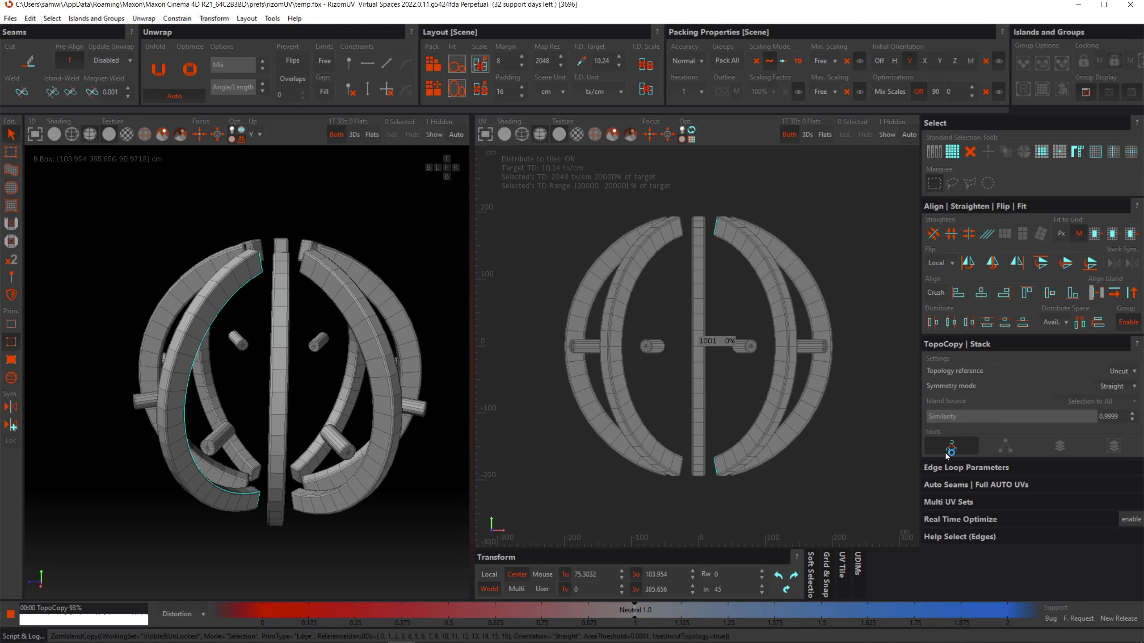
middle_click_drag(336, 495, 284, 464)
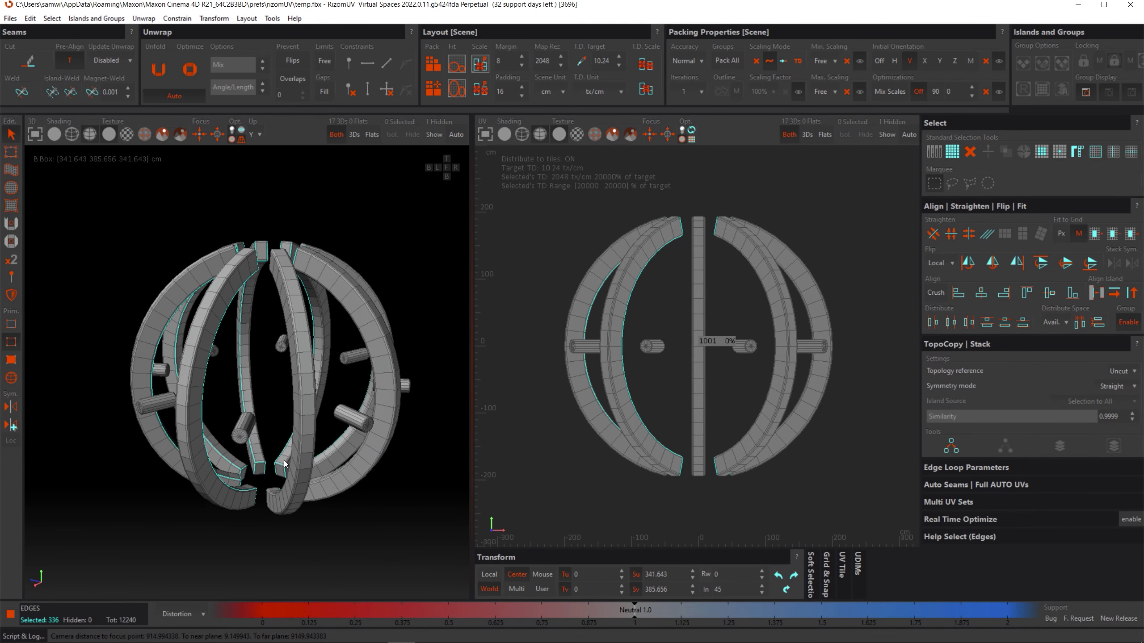
- Cut the copied seam edges and unwrap the bands into straight strips packed in tile 1001
key("c")
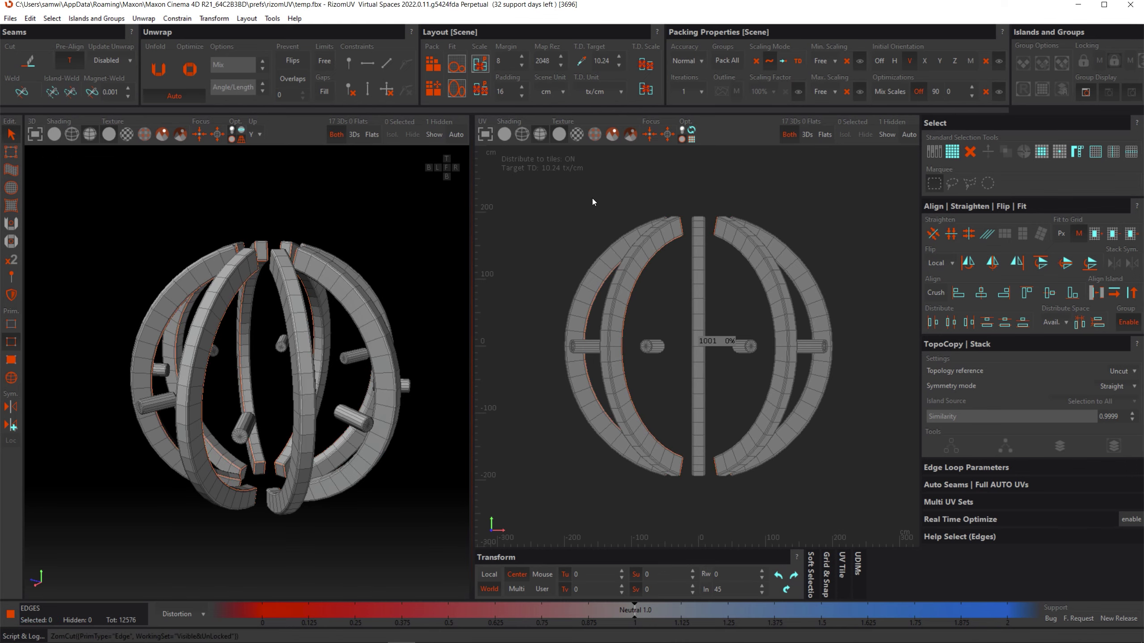
key("u")
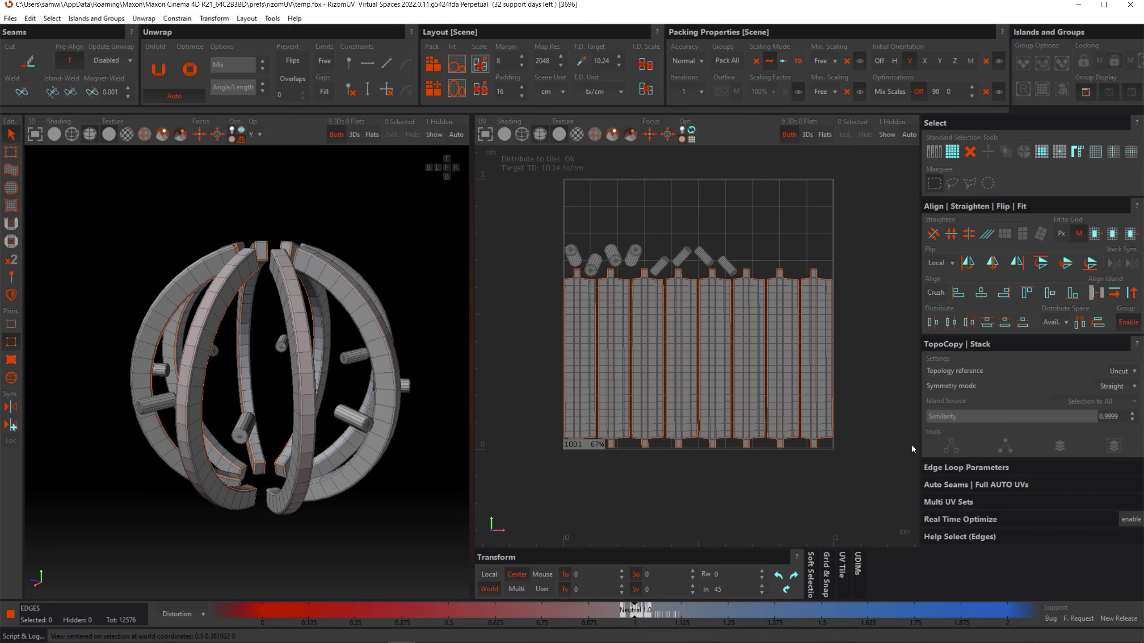
- Undo the cut and the seam copy, leaving the Topology reference on Uncut
key("ctrl+z")
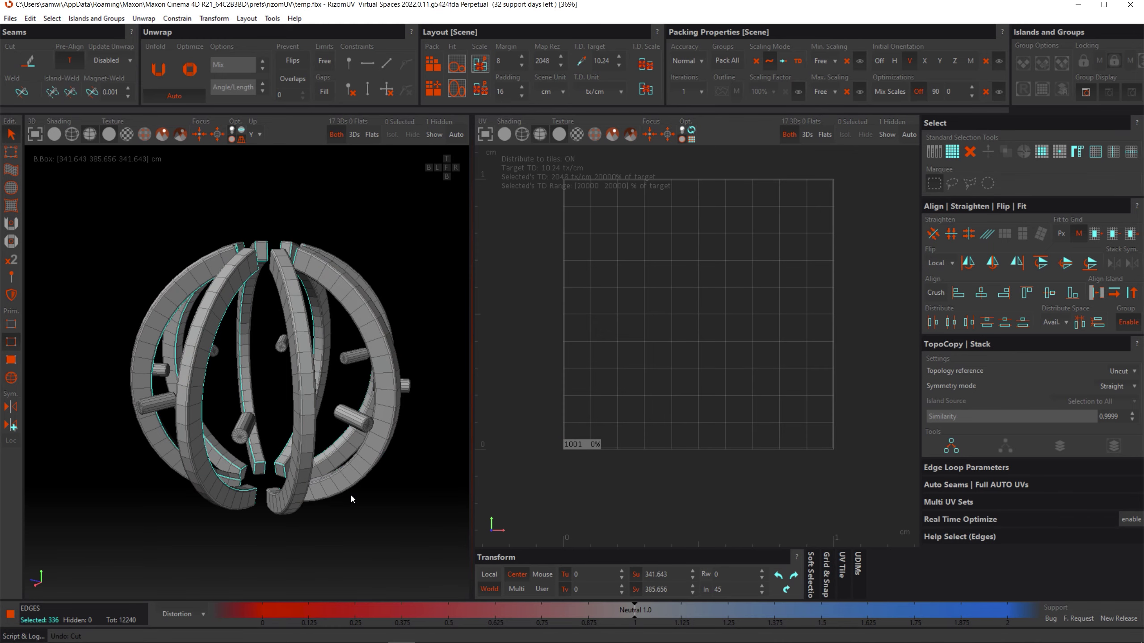
key("ctrl+z")
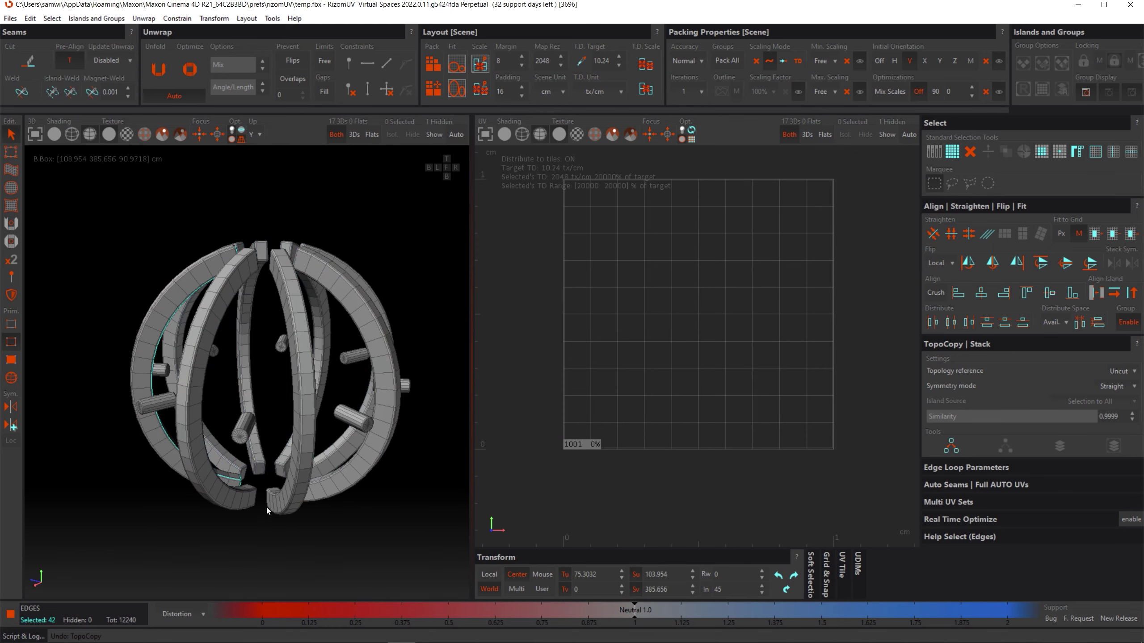
mouse_move(221, 445)
middle_mouse_down()
mouse_move(247, 443)
mouse_move(237, 445)
middle_mouse_up()
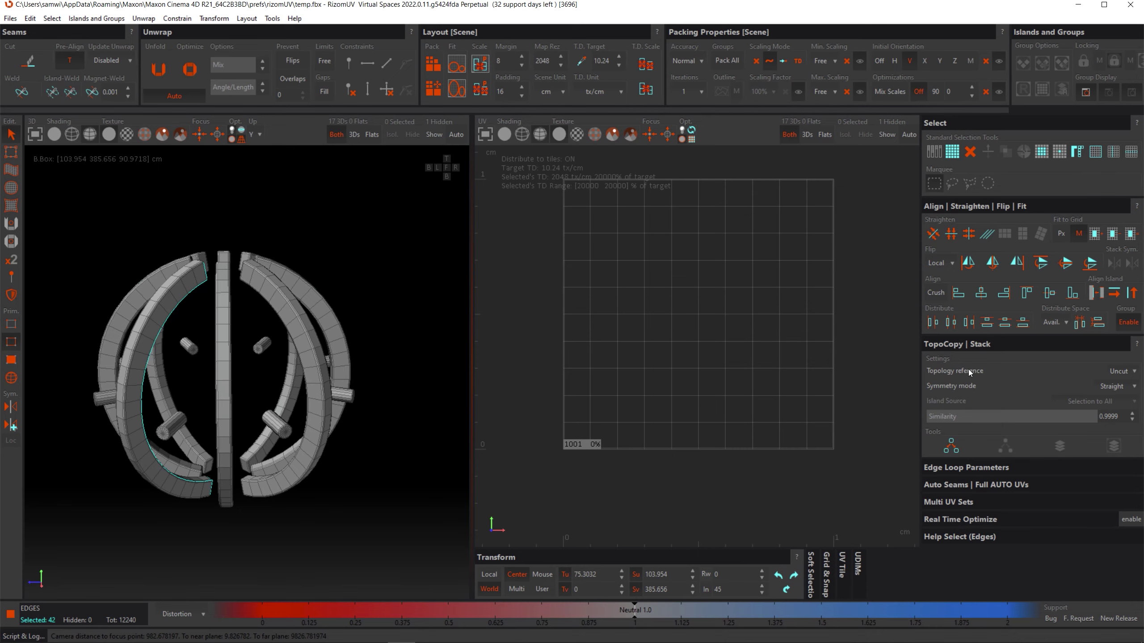
left_click(1126, 374)
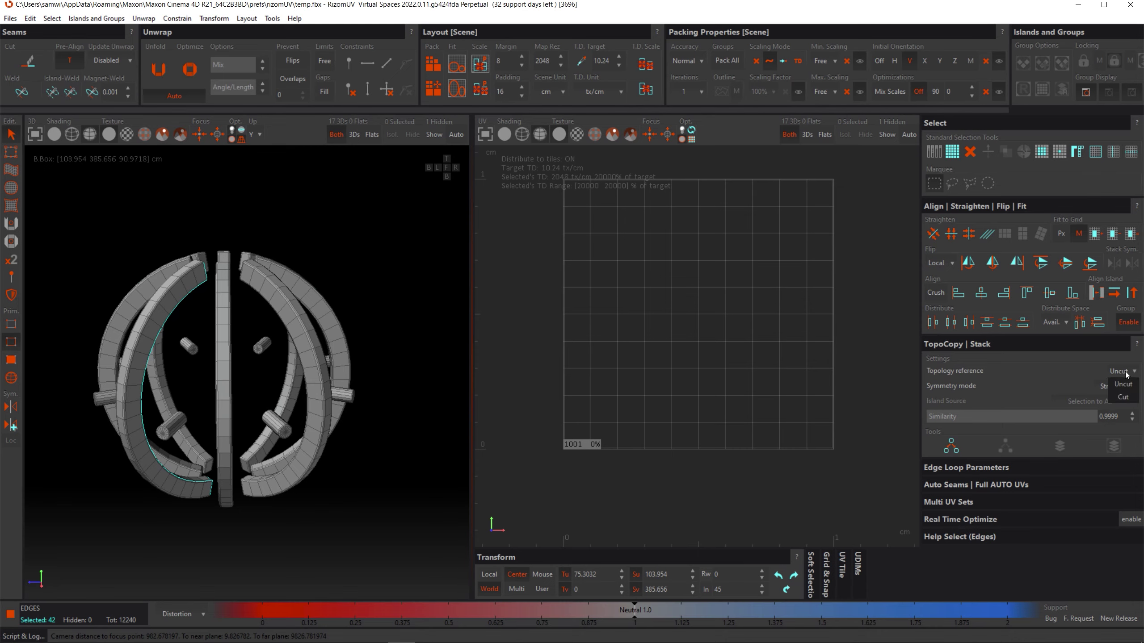
left_click(1095, 356)
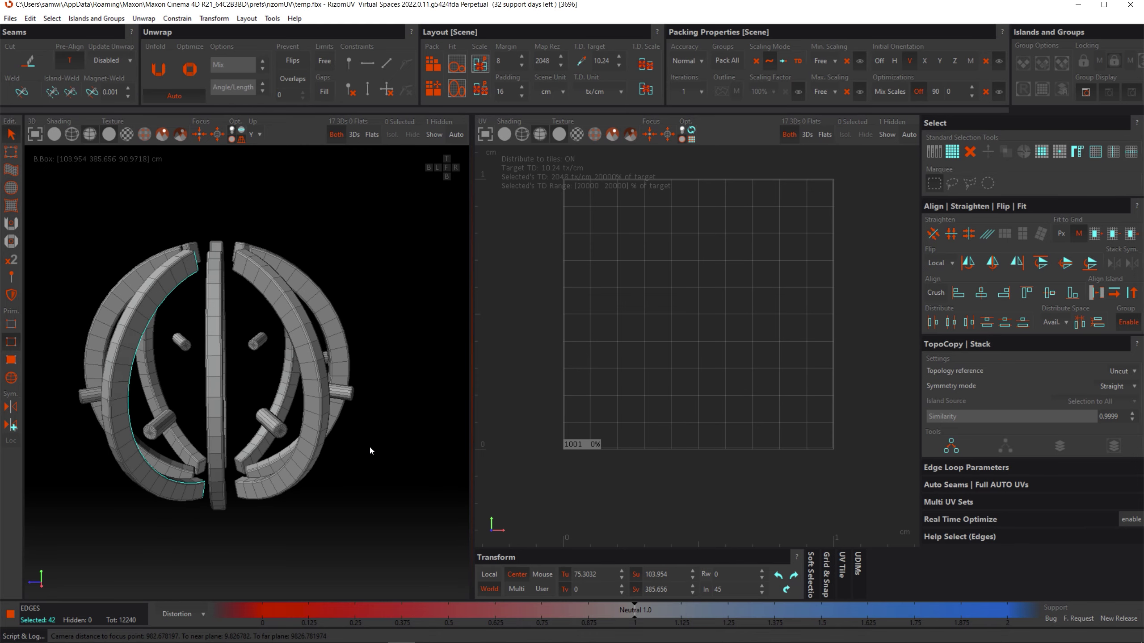
scroll(291, 449, "up", 2)
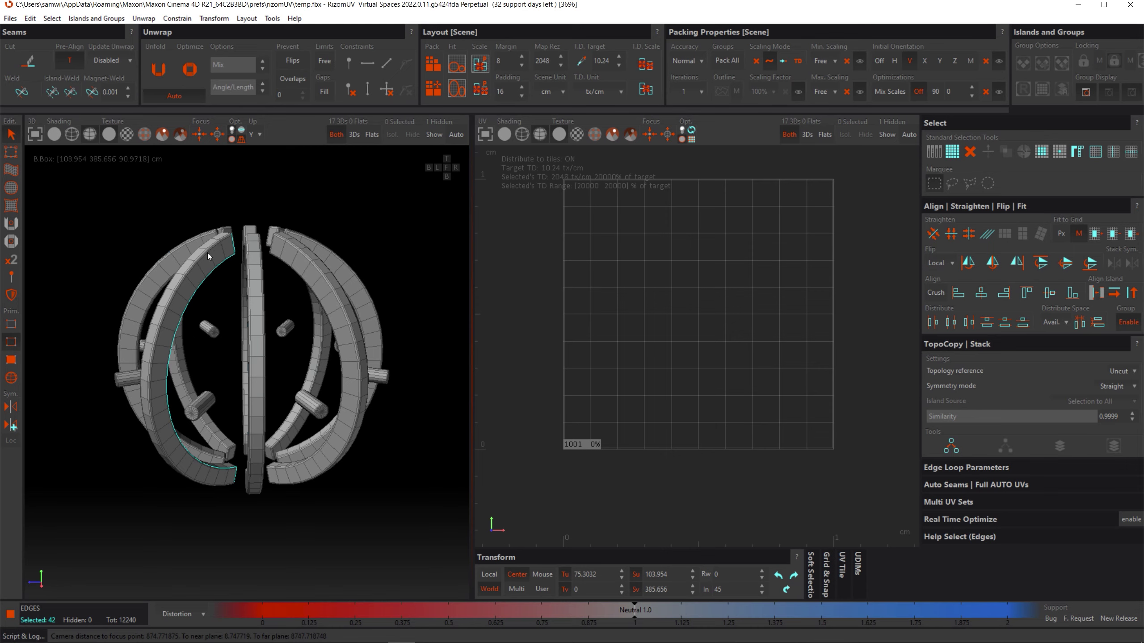
left_click_drag(276, 332, 305, 307, "alt")
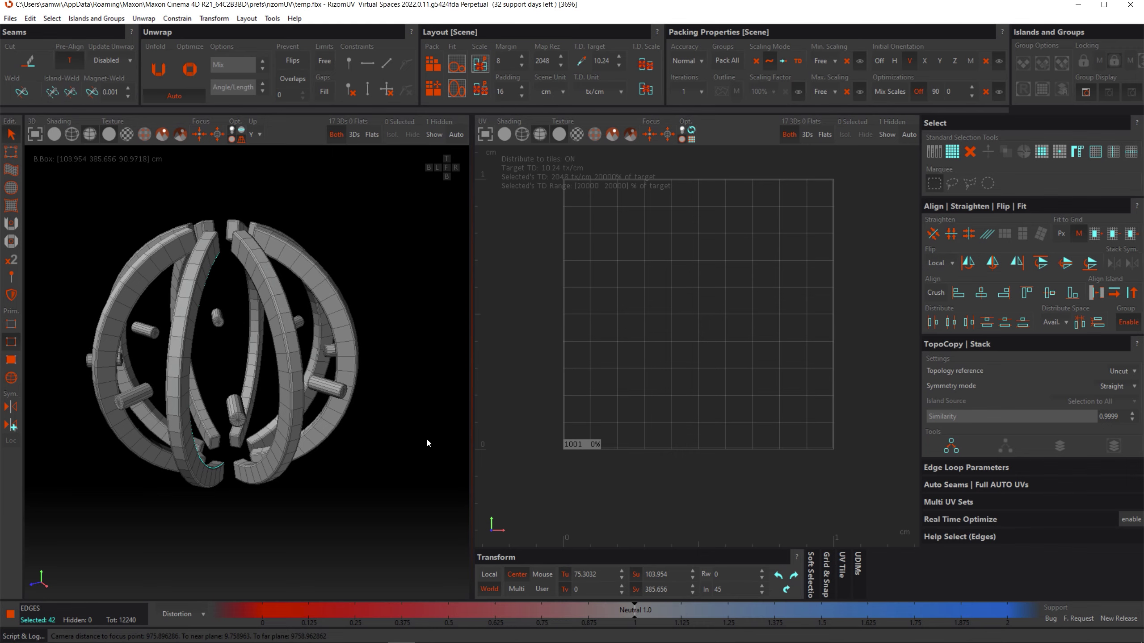
left_click(1112, 386)
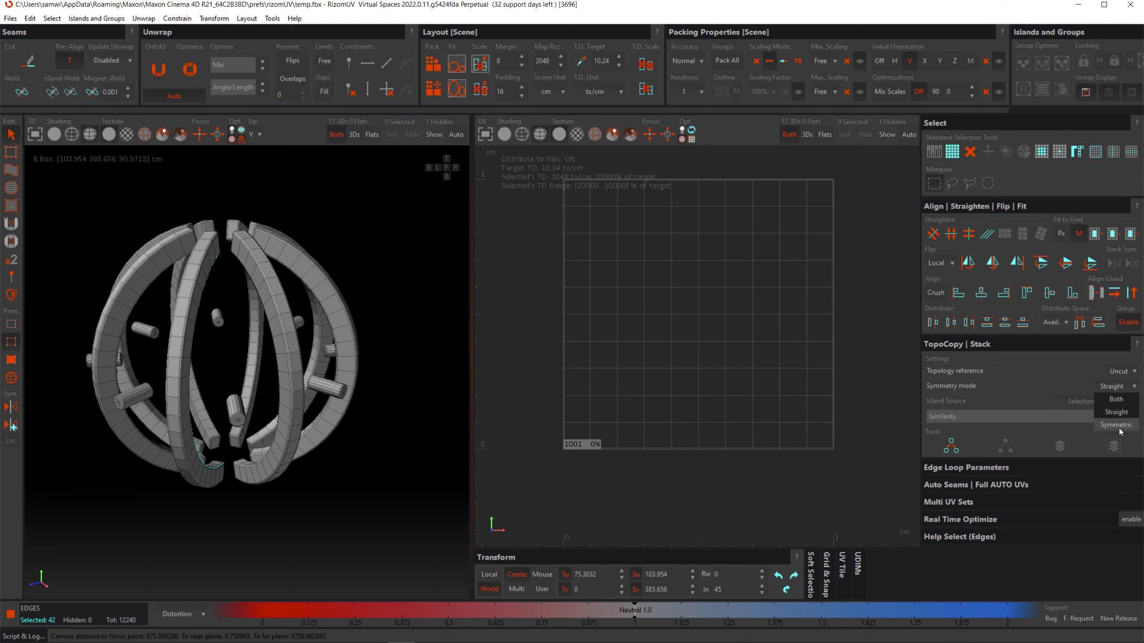
left_click(1070, 383)
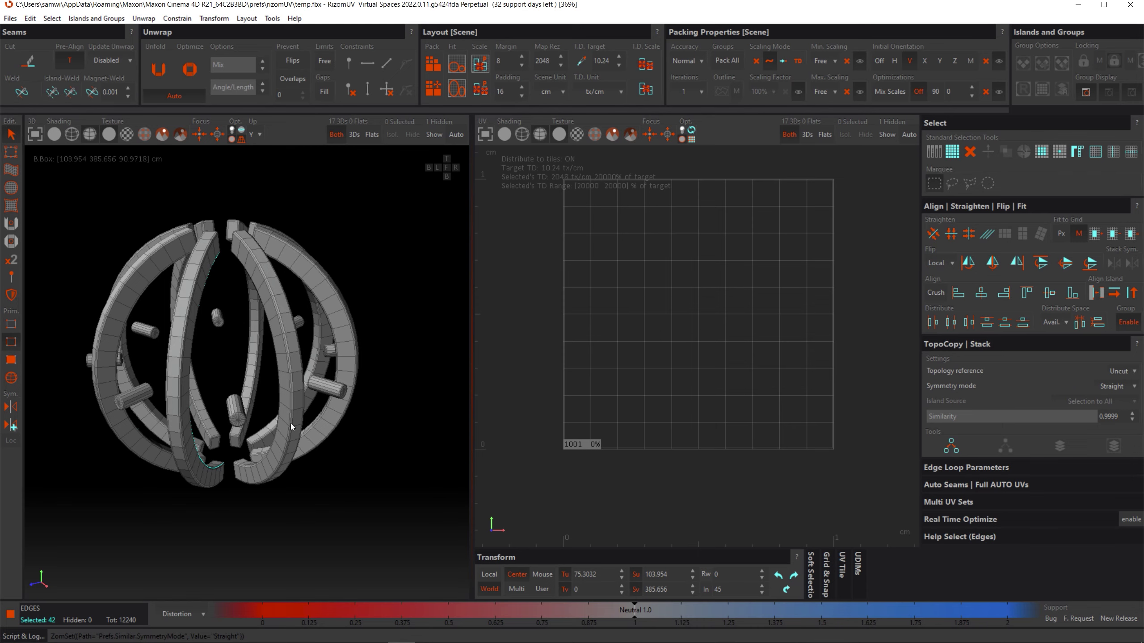
mouse_move(290, 424)
left_mouse_down("alt")
mouse_move(290, 436)
mouse_move(275, 424)
mouse_move(297, 419)
left_mouse_up("alt")
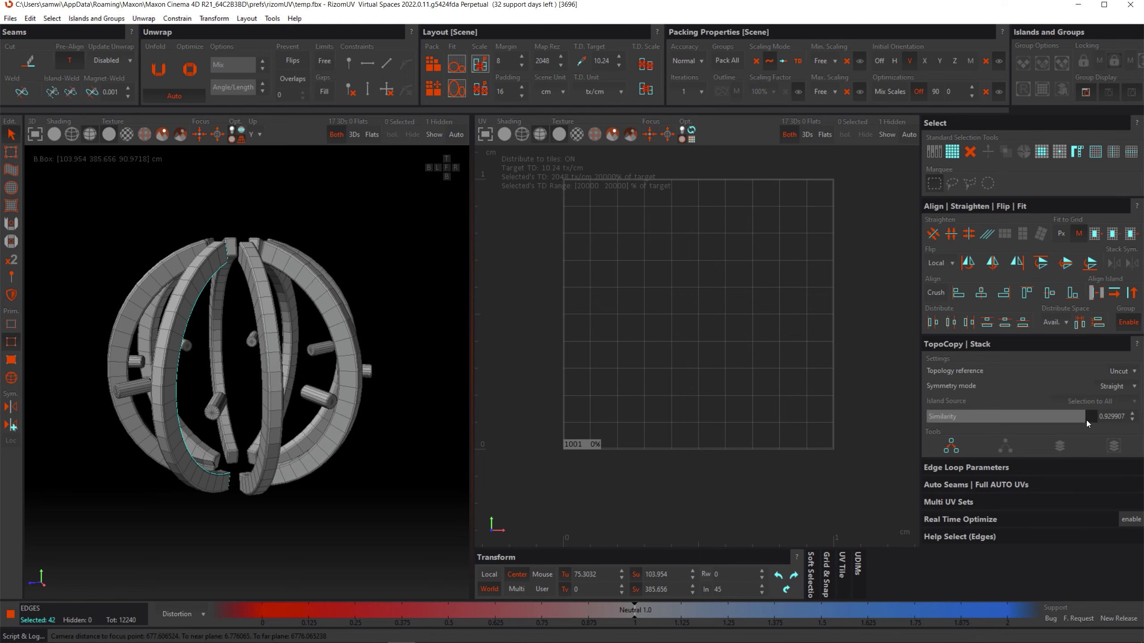
left_click_drag(1085, 418, 1097, 419)
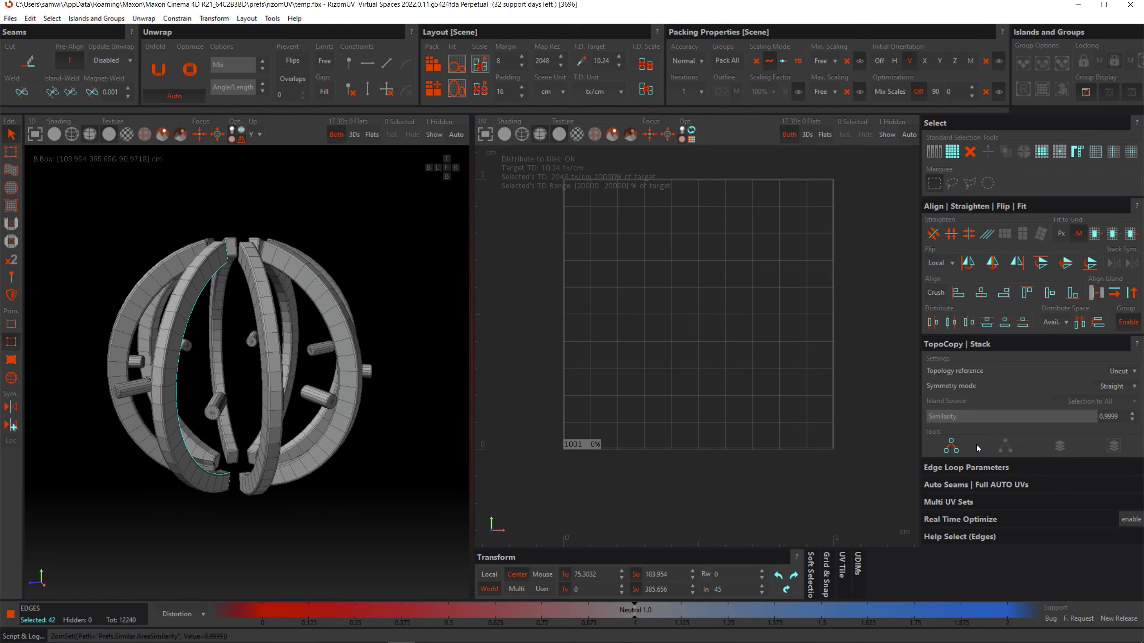
- Cut the selected edge loop into a seam and unwrap and pack the rings into tile 1001
middle_click_drag(379, 479, 189, 439)
scroll(234, 465, "up", 4)
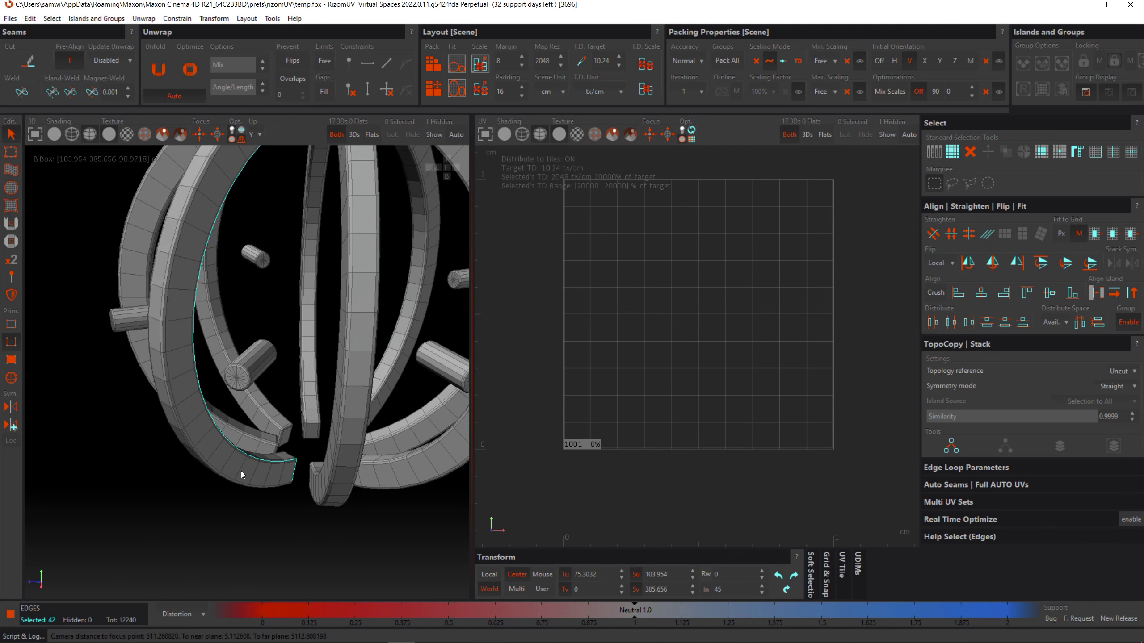
key("c")
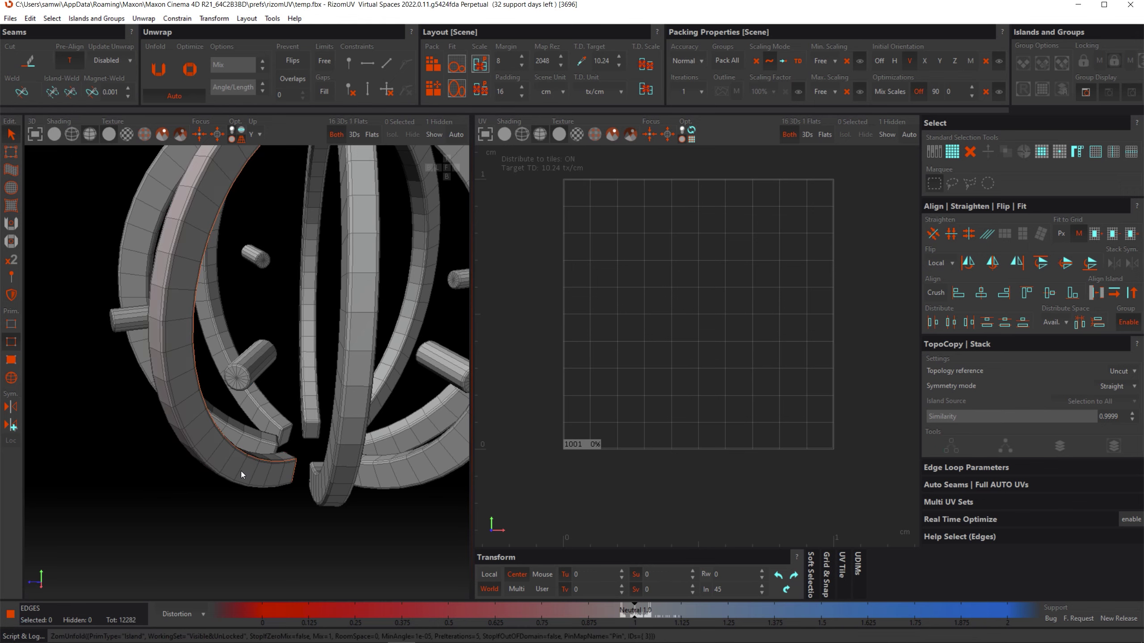
key("p")
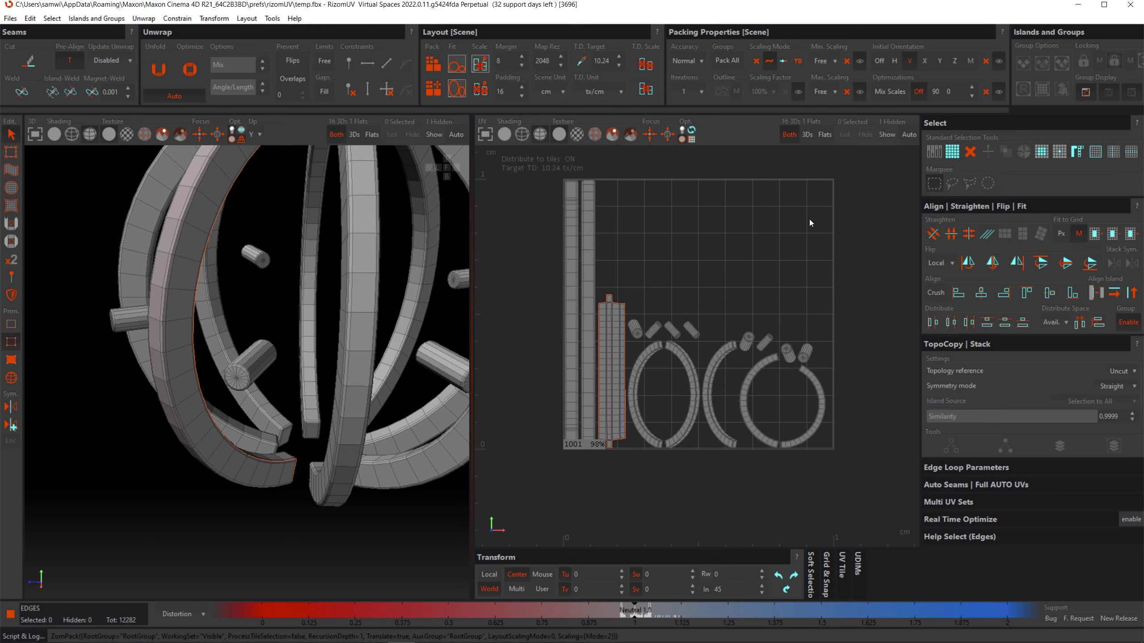
- Frame the full ring model in the 3D view and switch to Islands selection mode
scroll(611, 383, "up", 4)
scroll(612, 384, "down", 1)
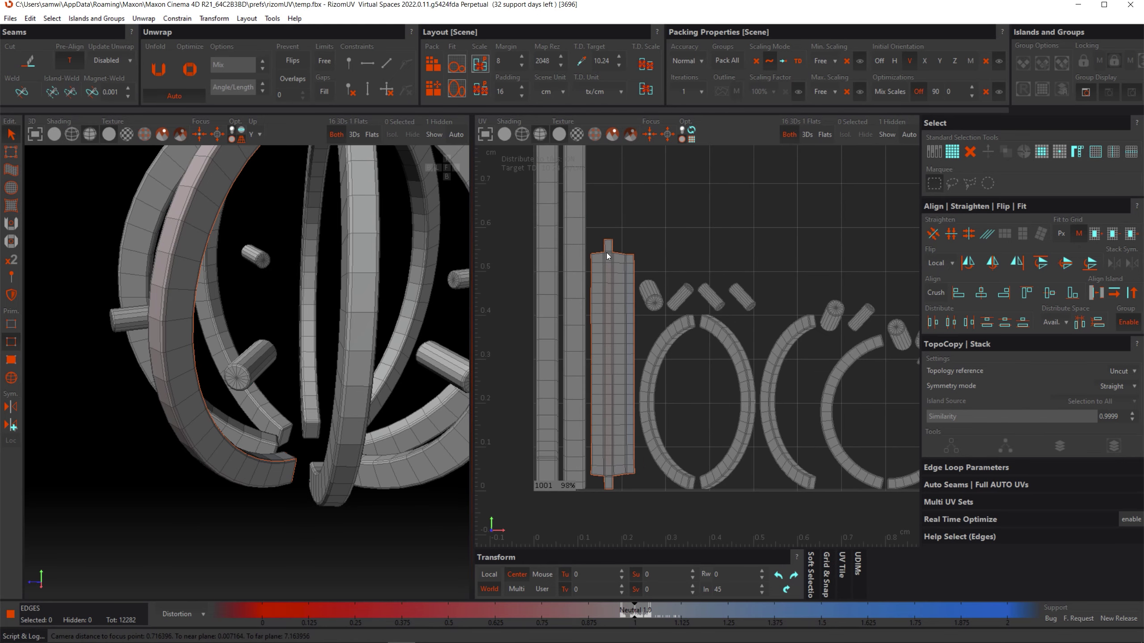
middle_click_drag(49, 410, 260, 426)
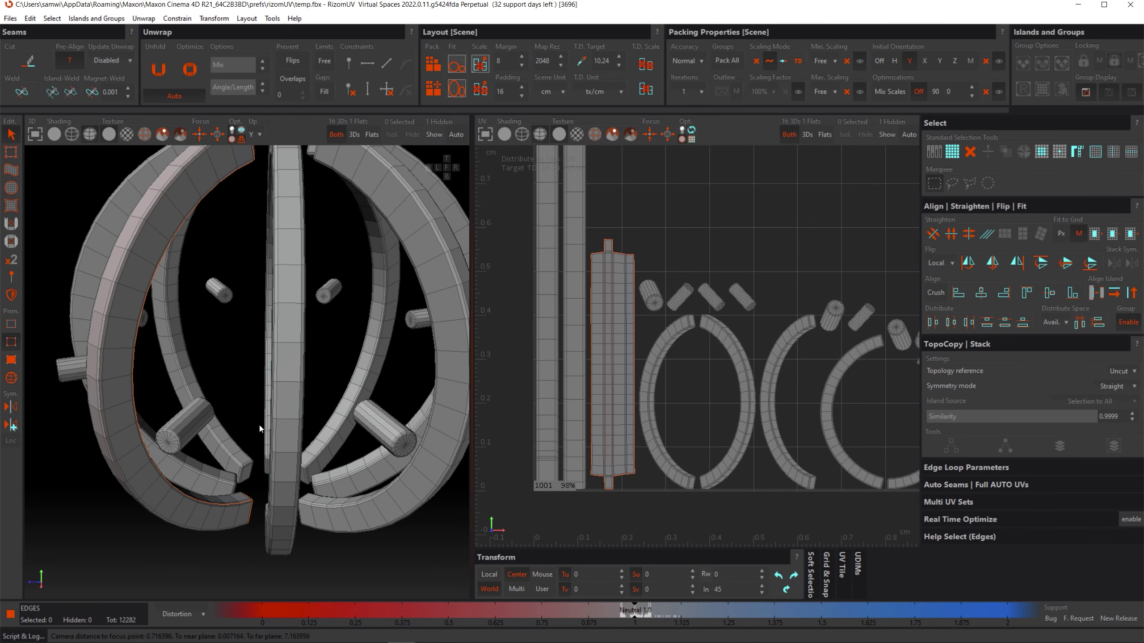
key("f")
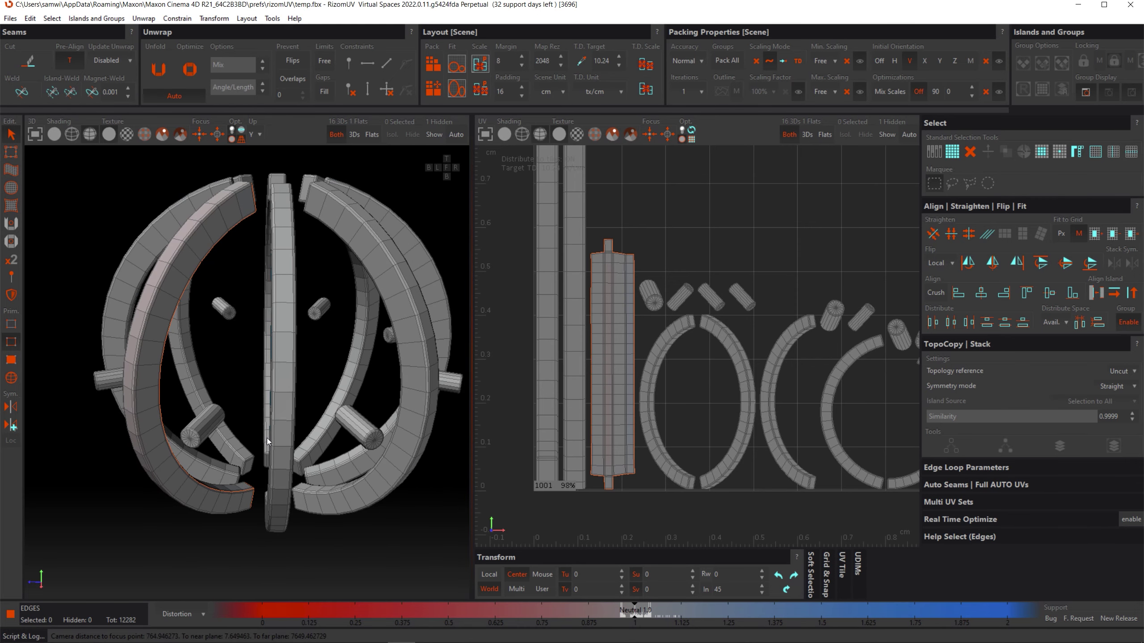
left_click(11, 377)
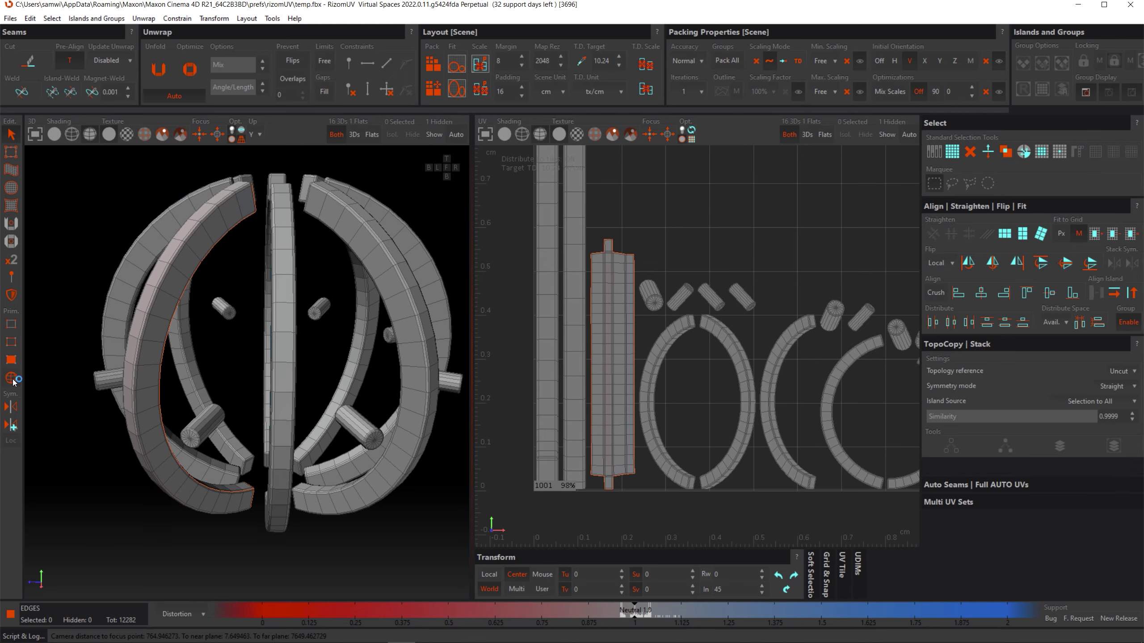
- Select a ring island, use TopoCopy Select Similar to find matches, then keep only the left ring selected
left_click(167, 471)
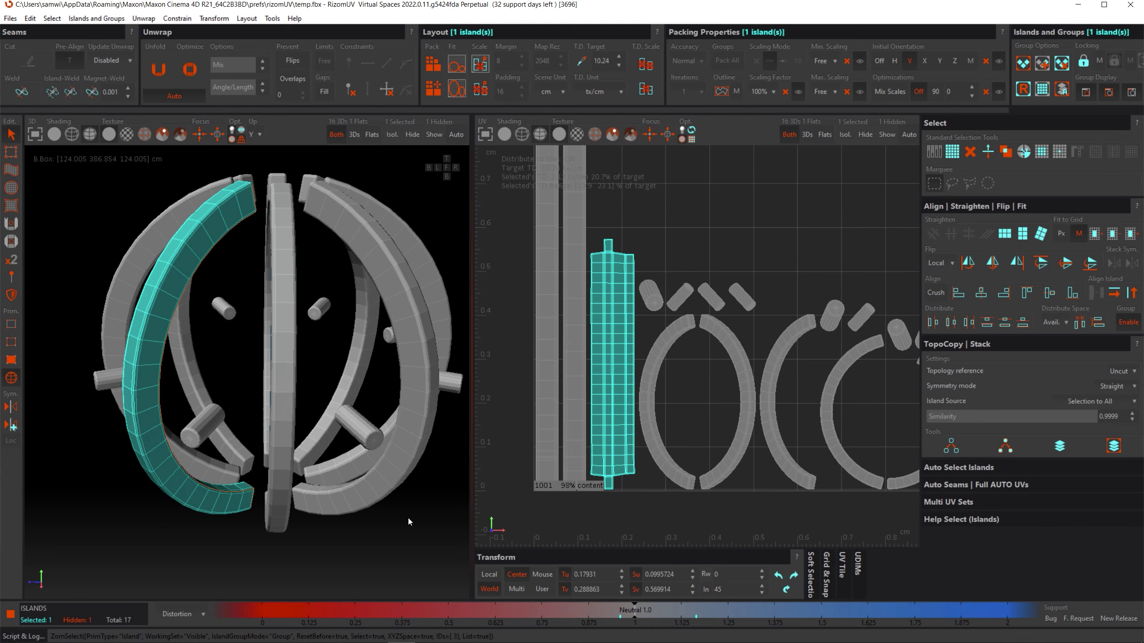
left_click(952, 445)
mouse_move(376, 334)
middle_mouse_down()
mouse_move(376, 374)
mouse_move(357, 355)
mouse_move(372, 330)
mouse_move(361, 347)
middle_mouse_up()
scroll(309, 439, "up", 3)
middle_click_drag(310, 439, 114, 518)
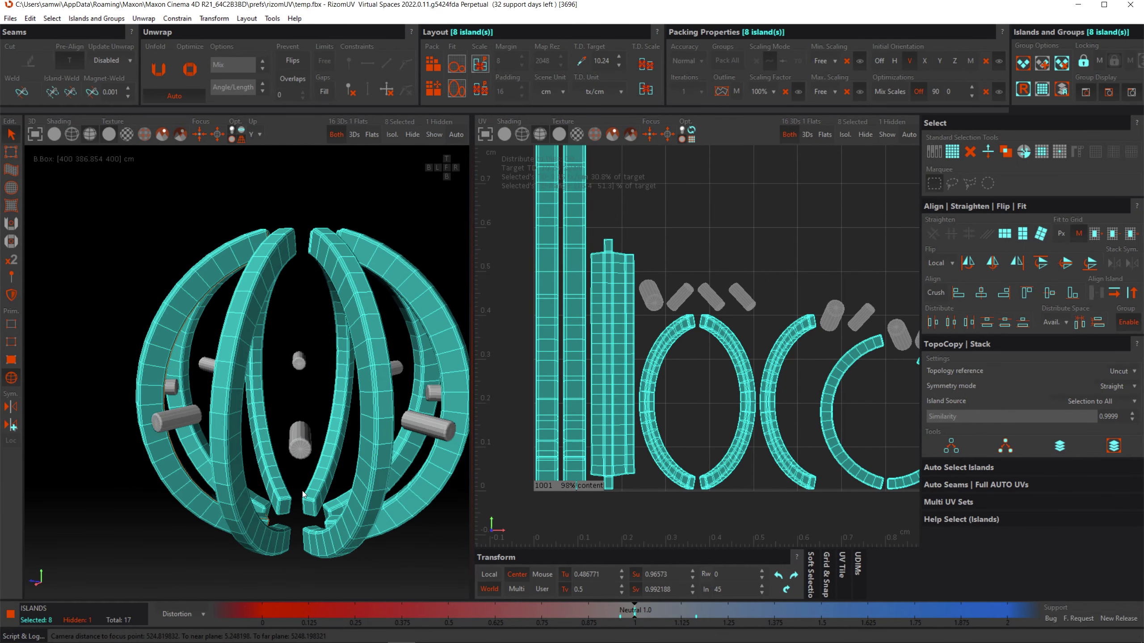
scroll(297, 477, "down", 3)
mouse_move(297, 478)
middle_mouse_down()
mouse_move(336, 479)
mouse_move(311, 473)
middle_mouse_up()
left_click(336, 478)
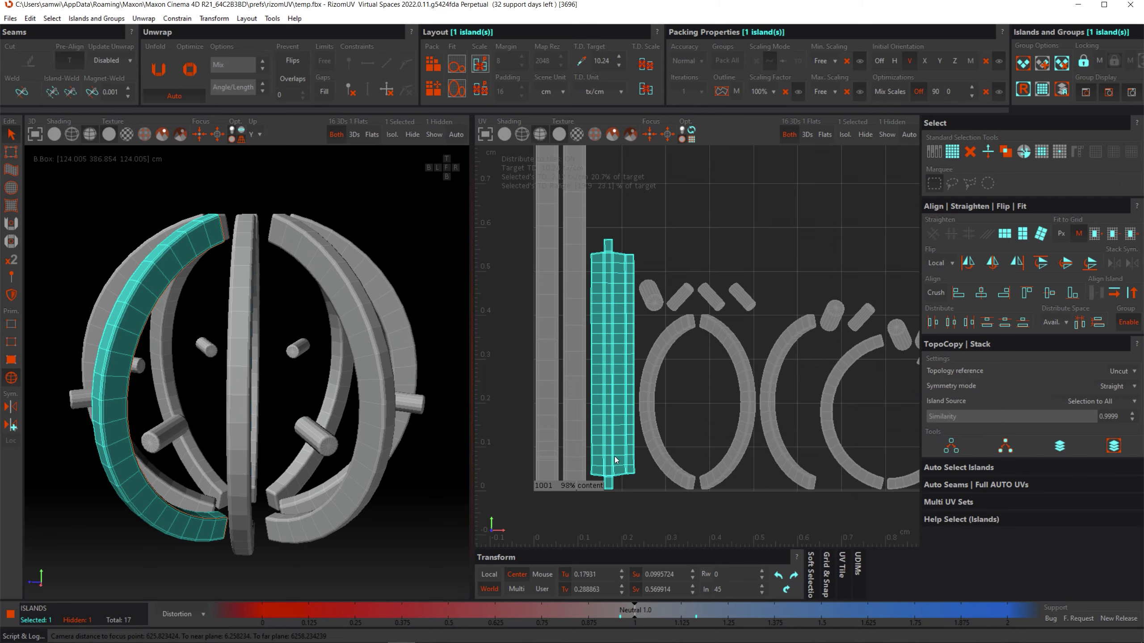
middle_click_drag(275, 505, 256, 529)
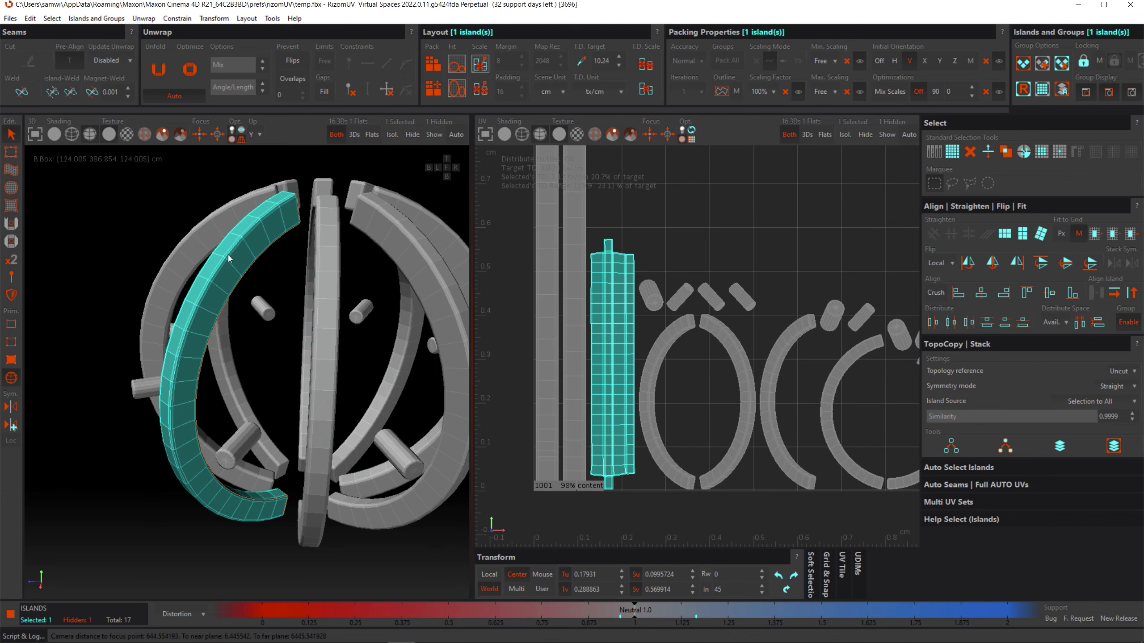
- TopoCopy the reference ring's layout onto the matching ring islands, then deselect and pack
left_click(1006, 447)
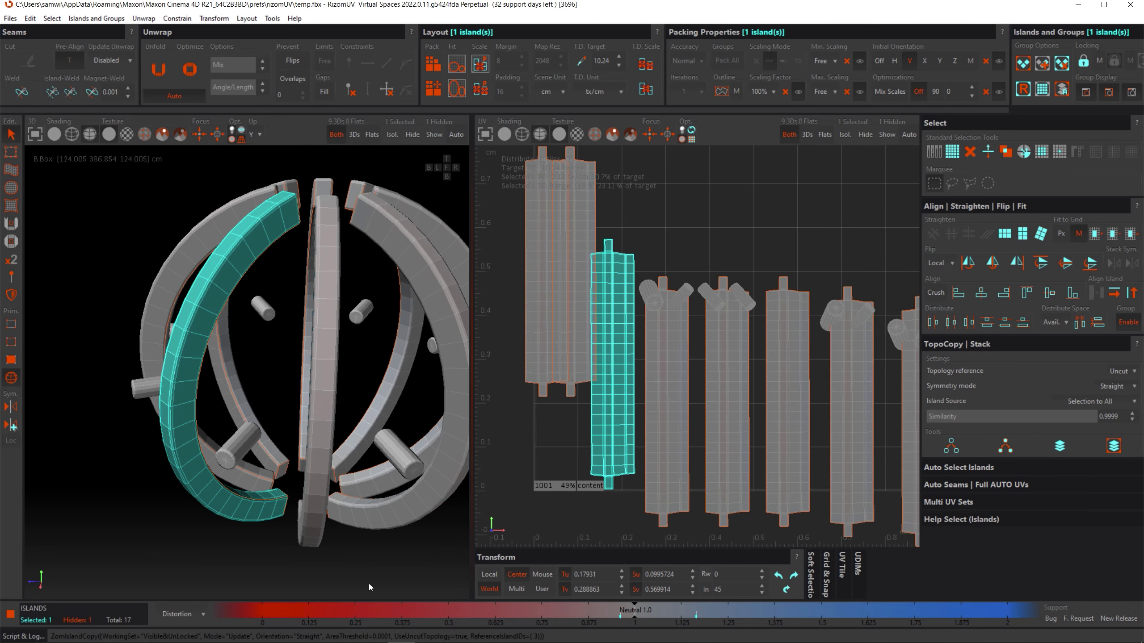
middle_click_drag(357, 389, 277, 437)
scroll(225, 486, "up", 6)
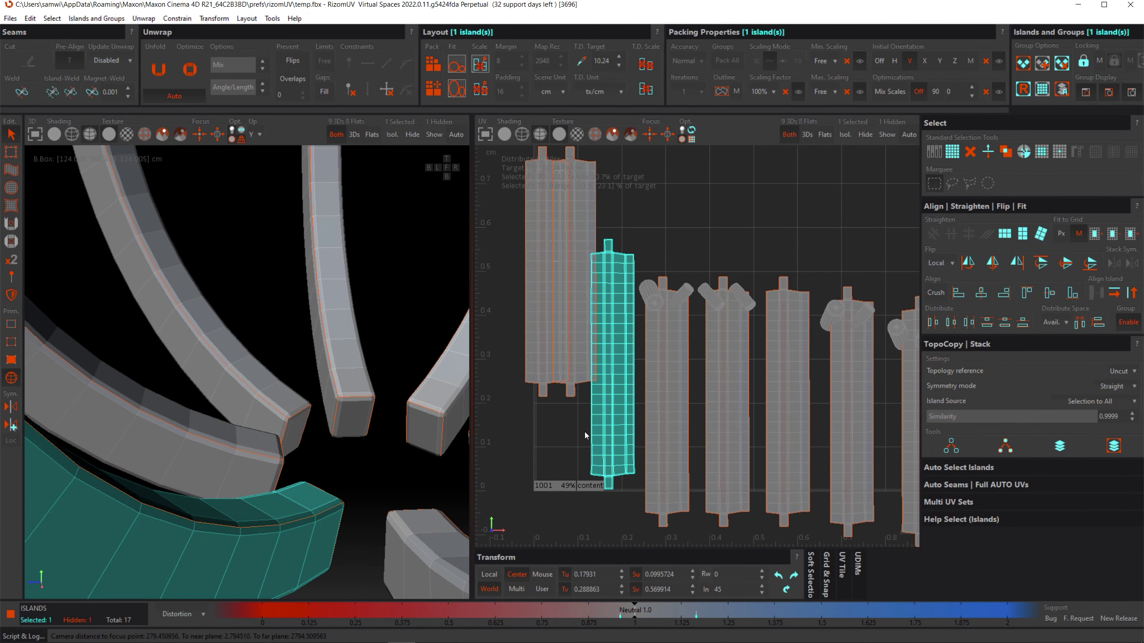
scroll(626, 417, "down", 2)
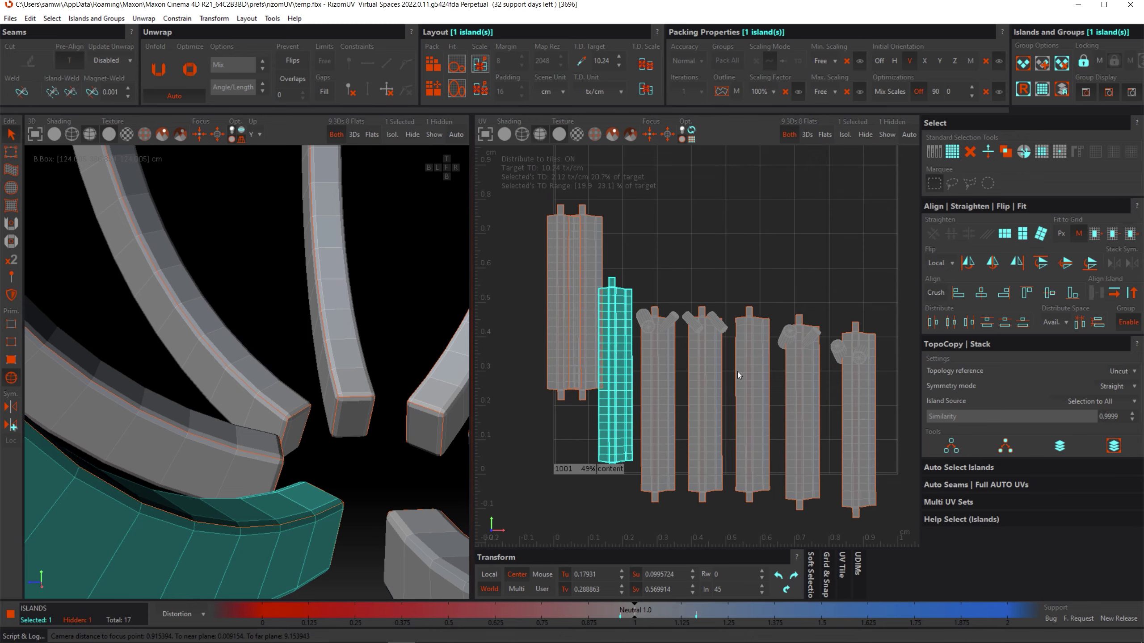
left_click(752, 276)
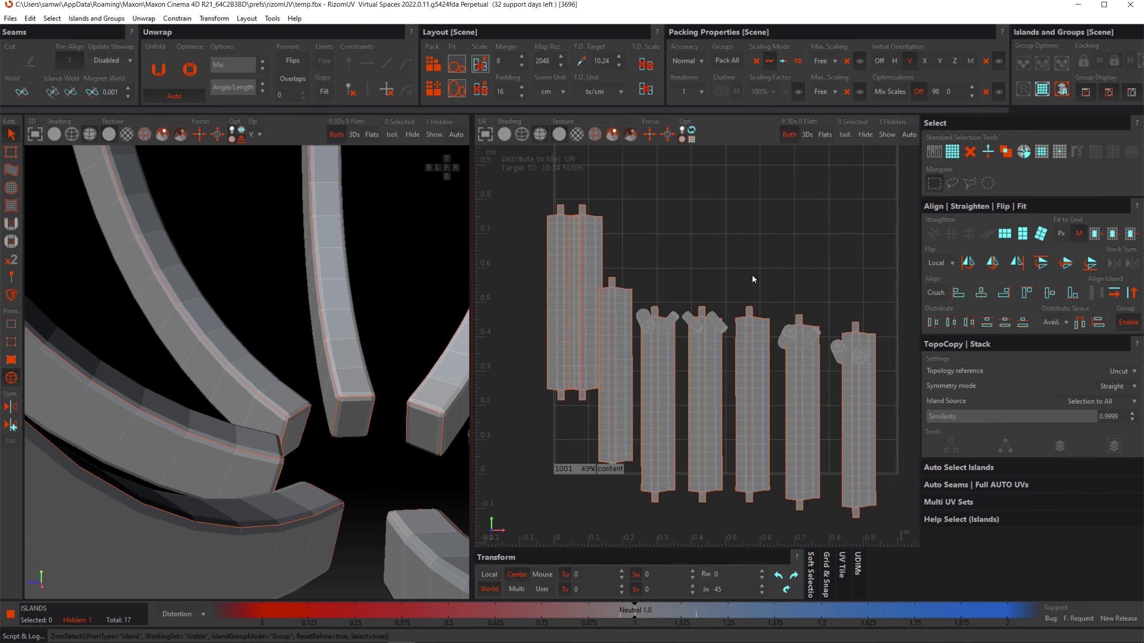
key("p")
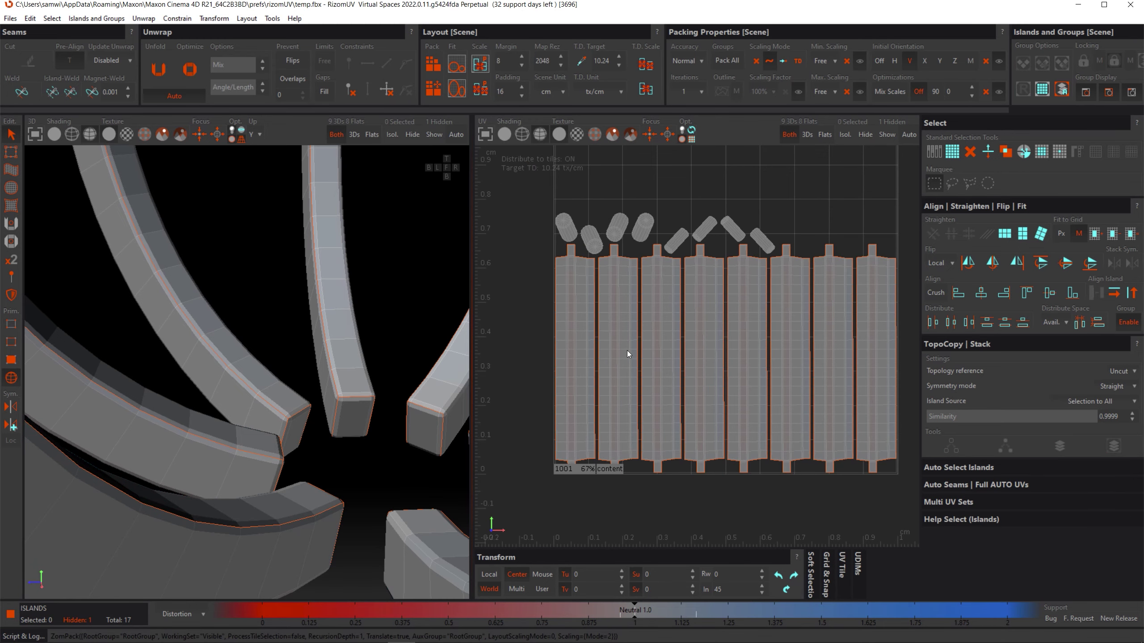
- Stack the similar ring islands onto one selected ring, then repack into the 0–1 tile
mouse_move(629, 353)
middle_mouse_down()
mouse_move(613, 374)
mouse_move(632, 371)
middle_mouse_up()
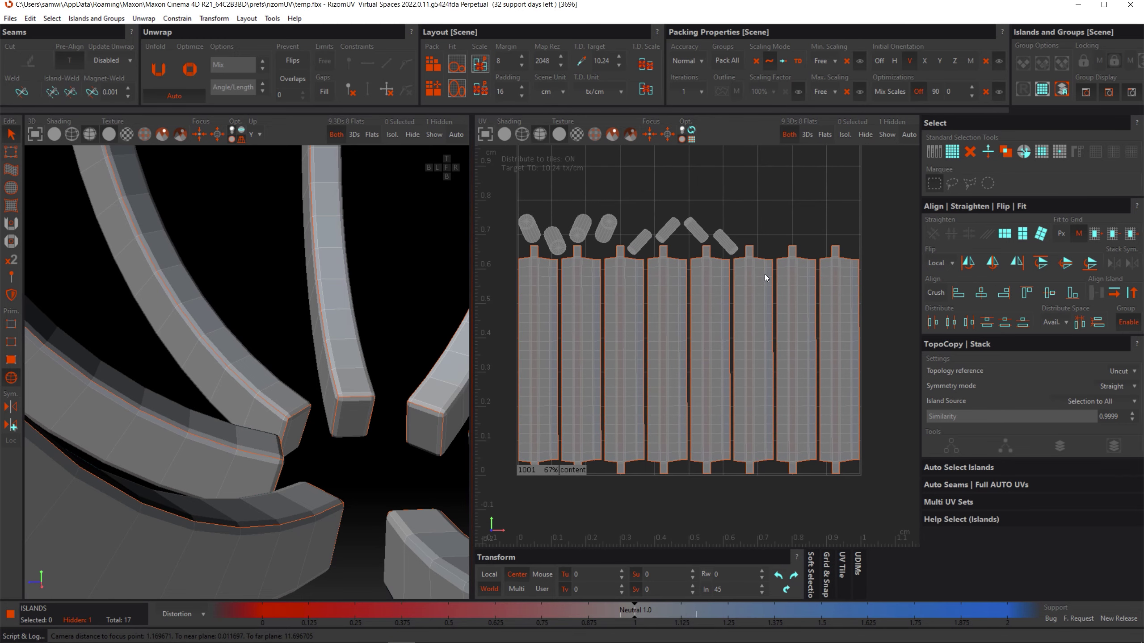
left_click(351, 518)
key("f")
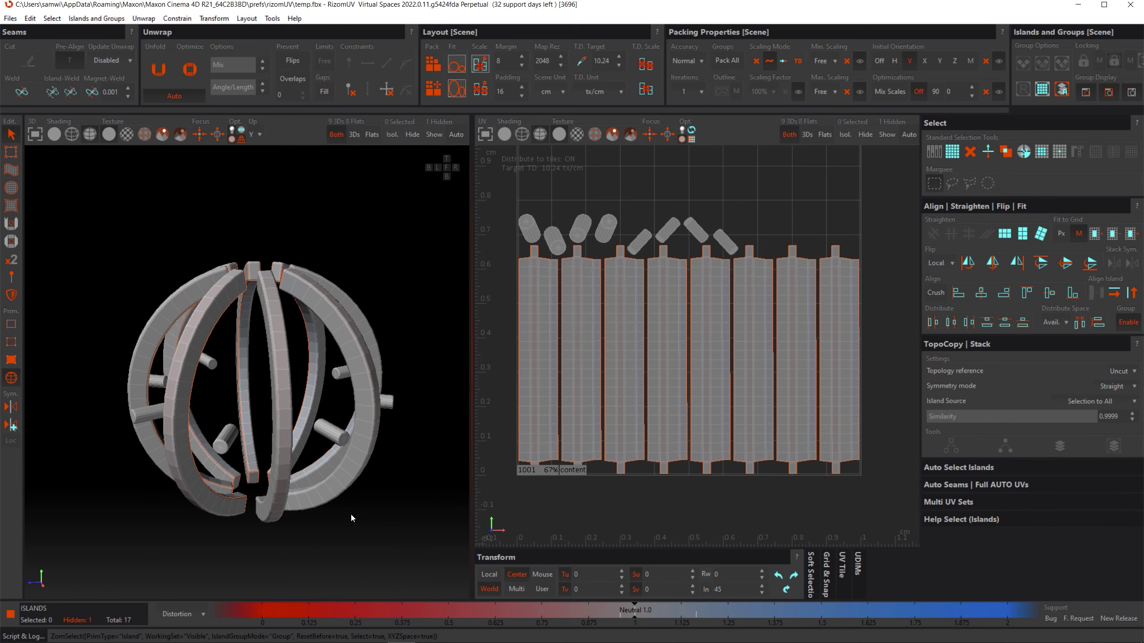
left_click(208, 503)
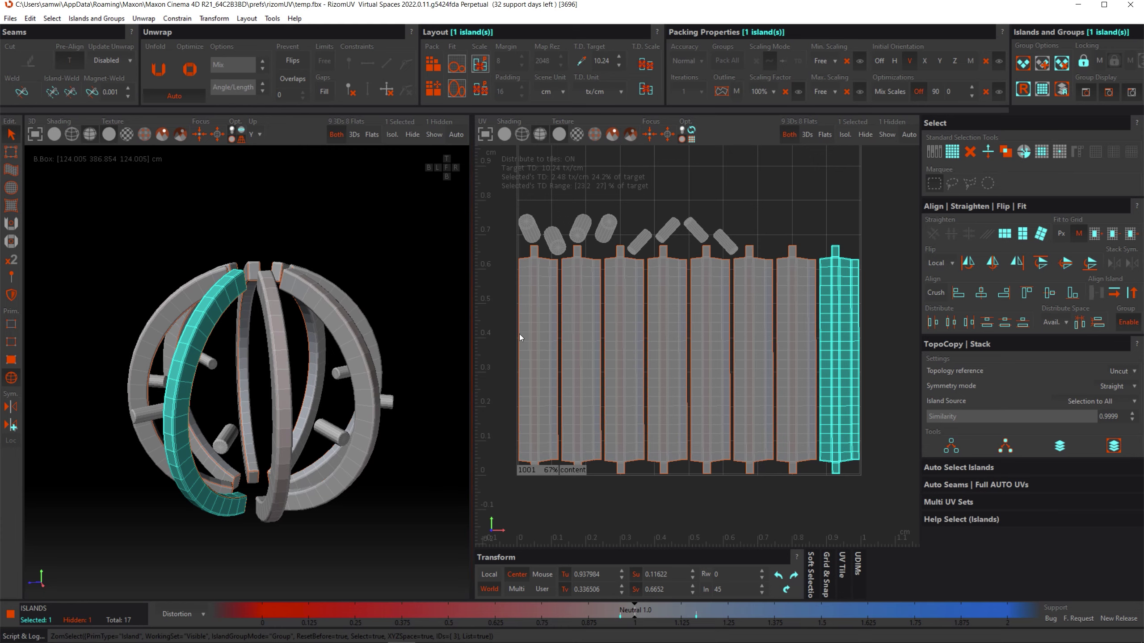
left_click(1061, 446)
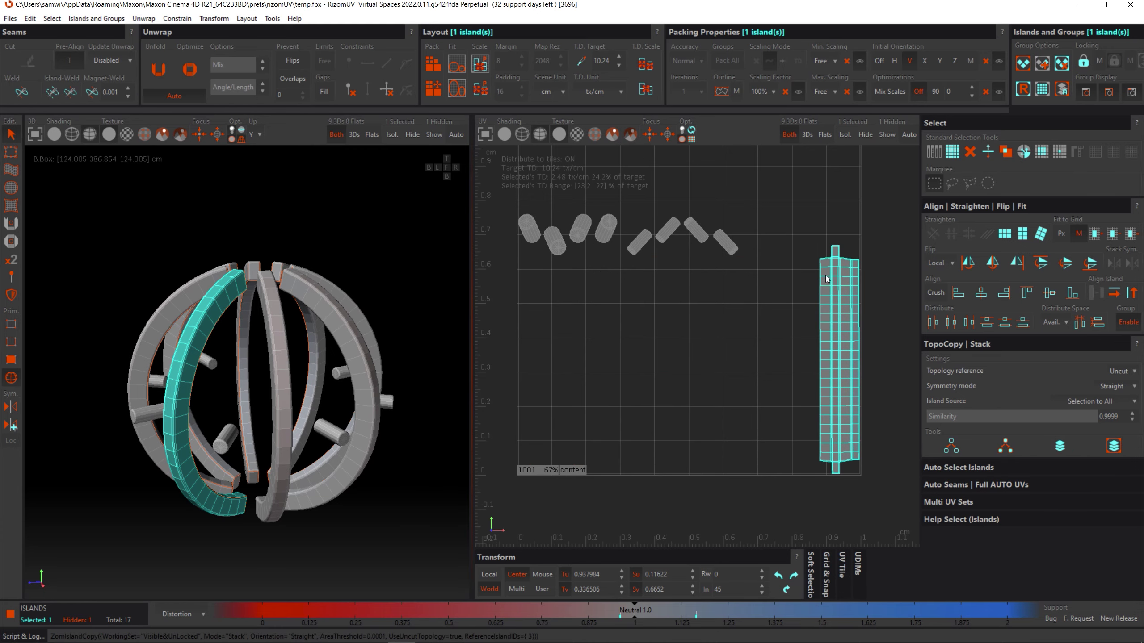
left_click(761, 363)
key("p")
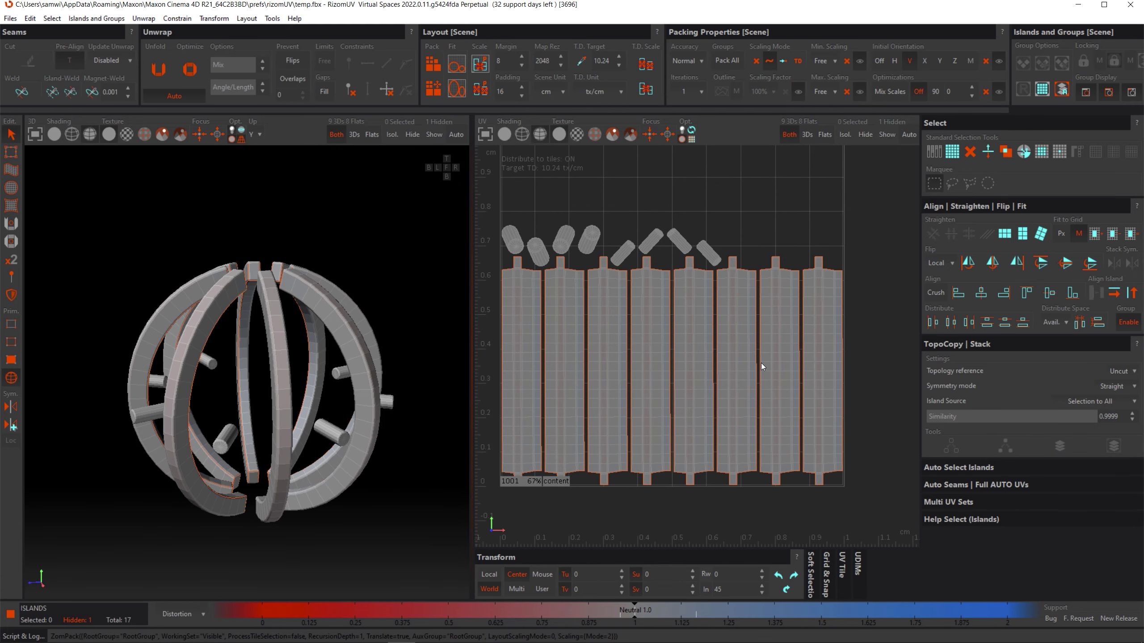
- Stack and Group Similar on the rightmost ring island, then repack everything with Ctrl+P
left_click(808, 418)
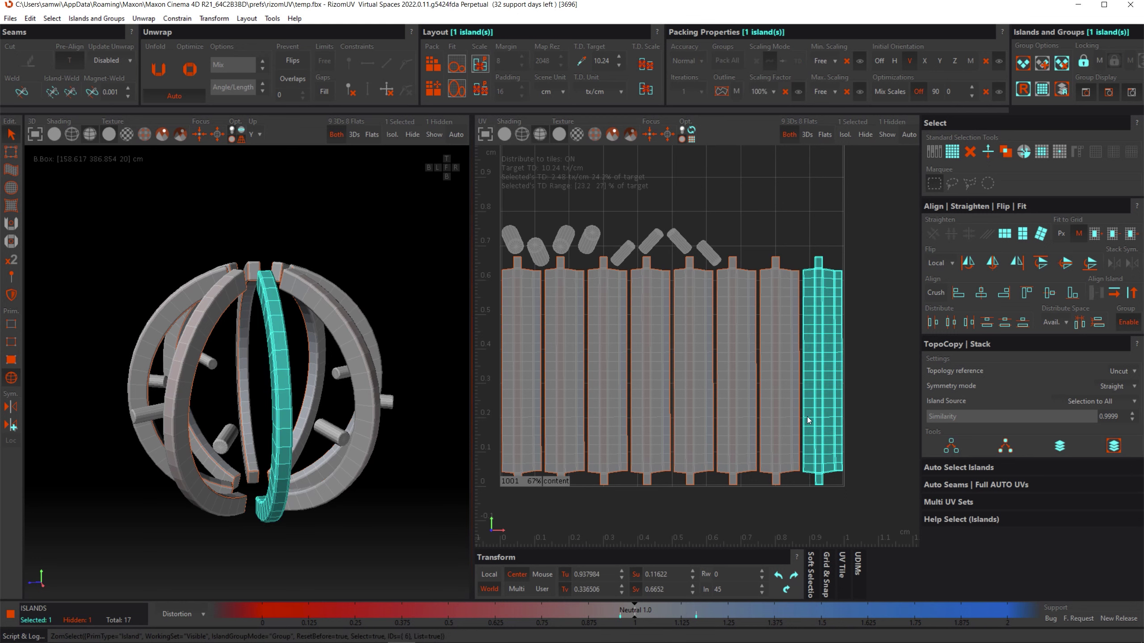
left_click(1114, 450)
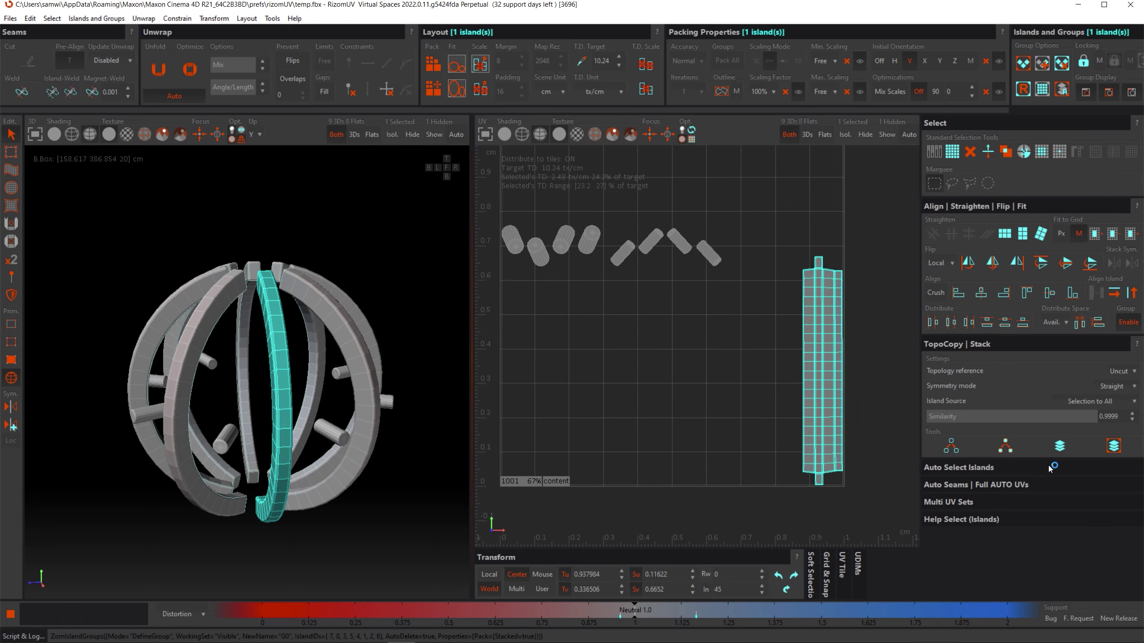
left_click(692, 397)
key("ctrl+p")
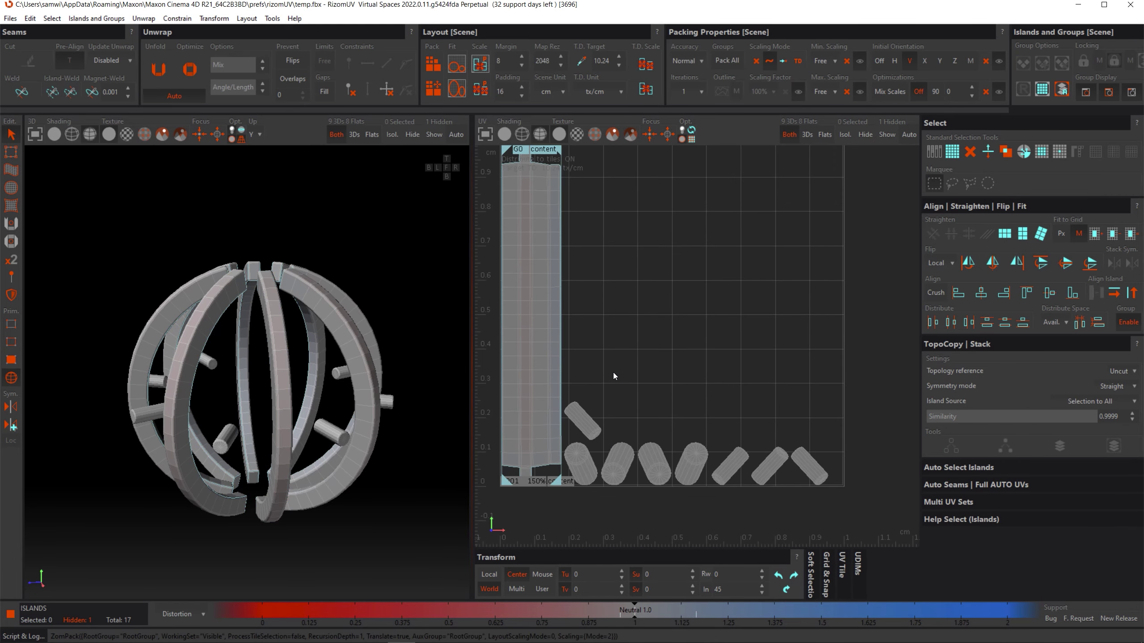
scroll(537, 296, "down", 1)
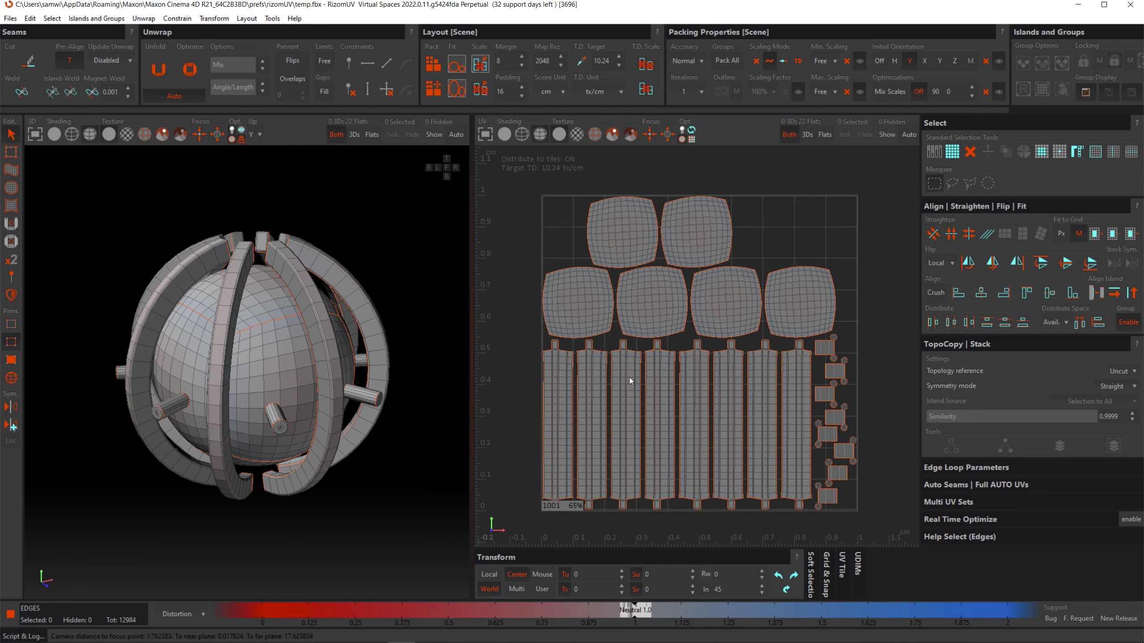
- Weld and unfold two top sphere patches along their seam, then undo it and return to Islands mode
scroll(652, 231, "up", 5)
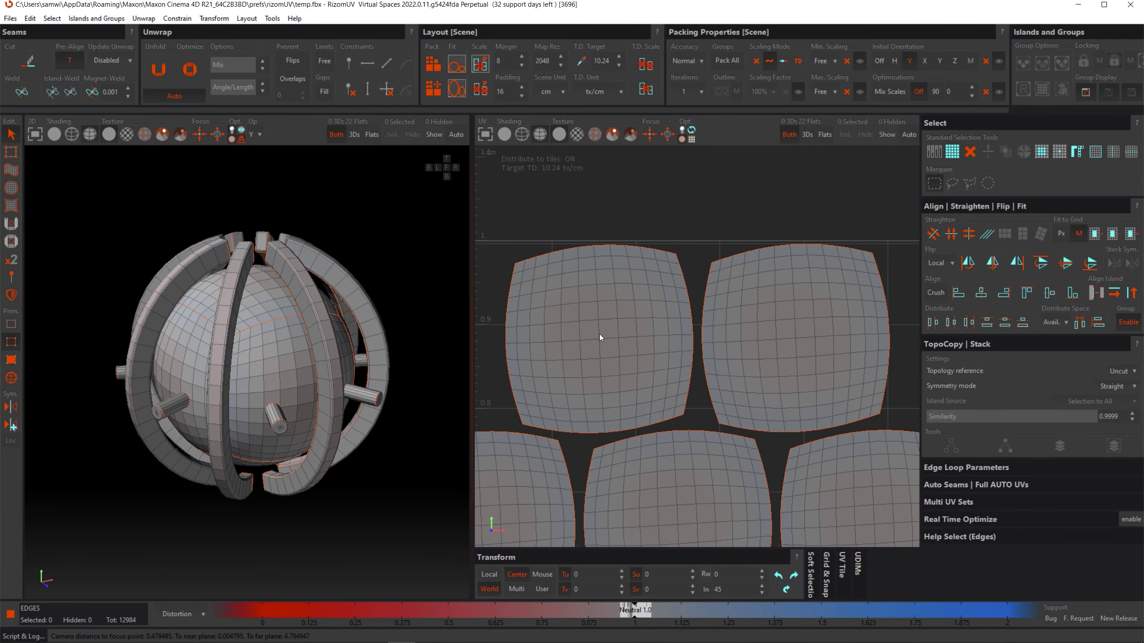
double_click(701, 336)
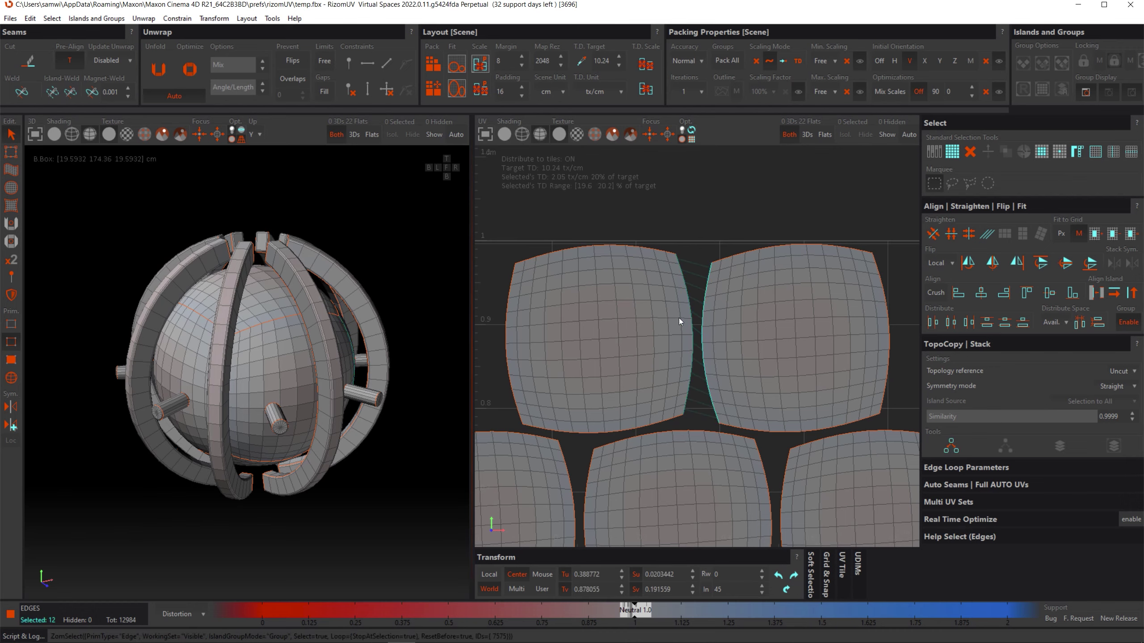
key("w")
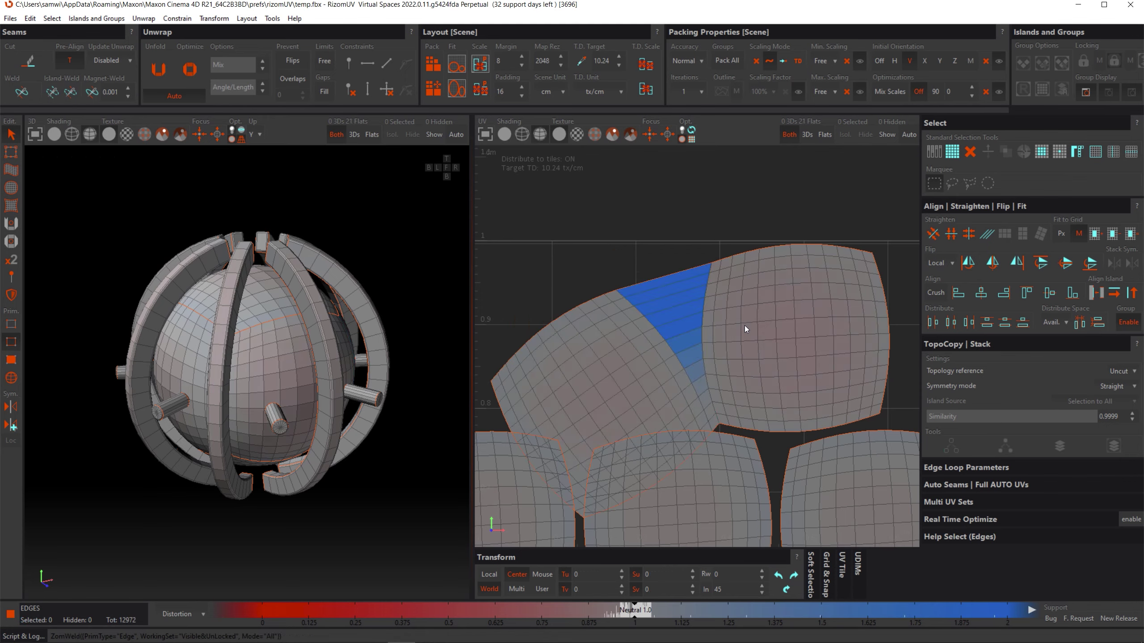
key("u")
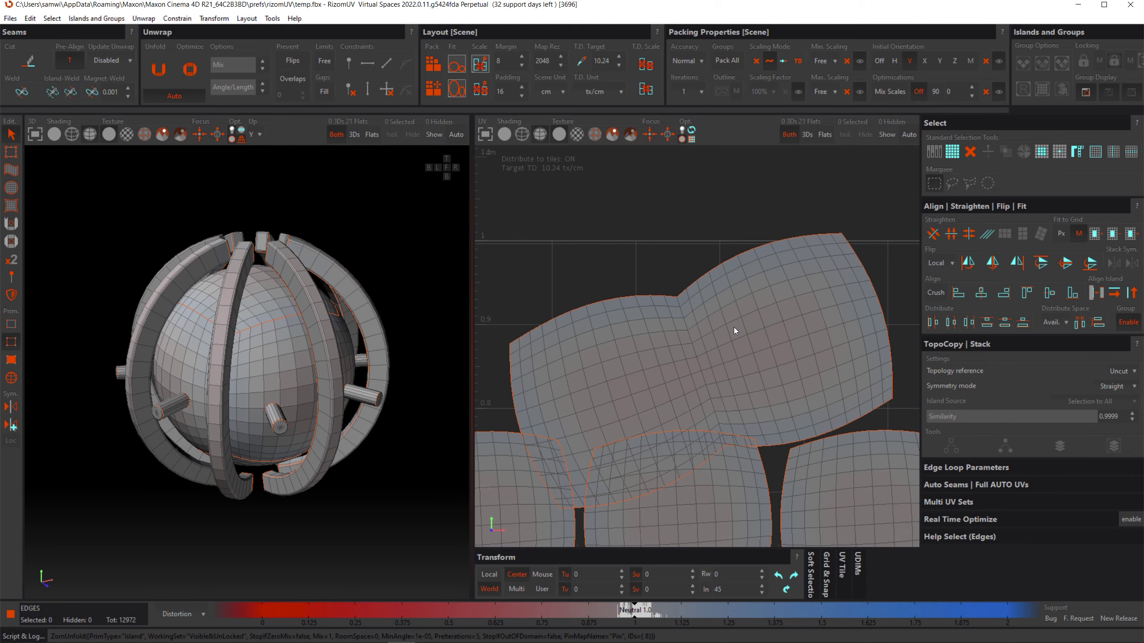
key("ctrl+z")
key("ctrl+z")
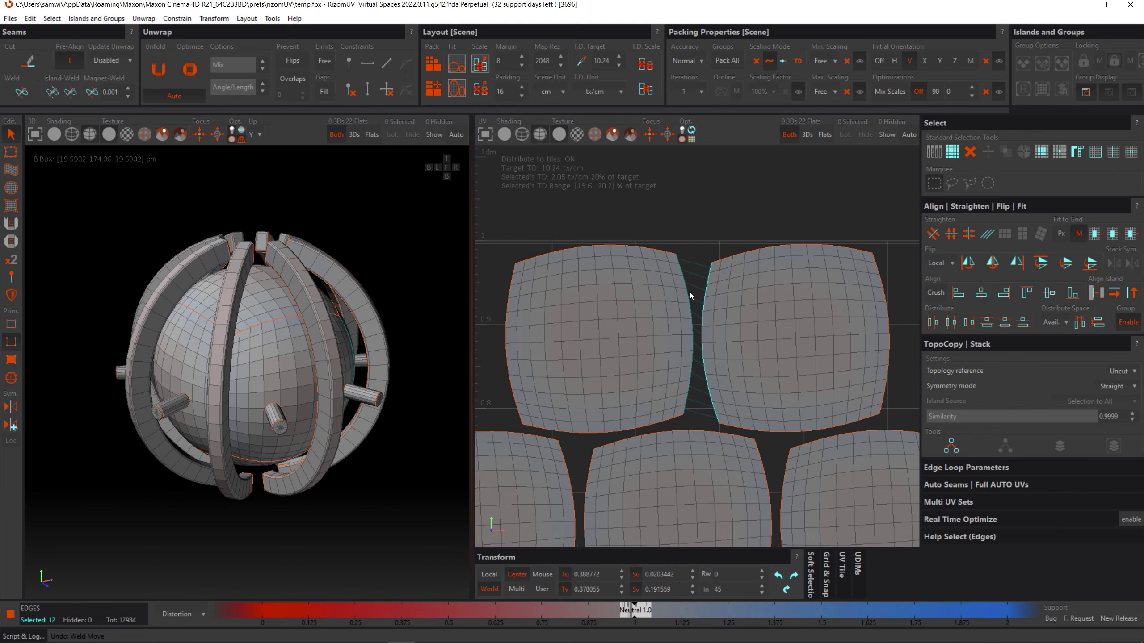
left_click(11, 378)
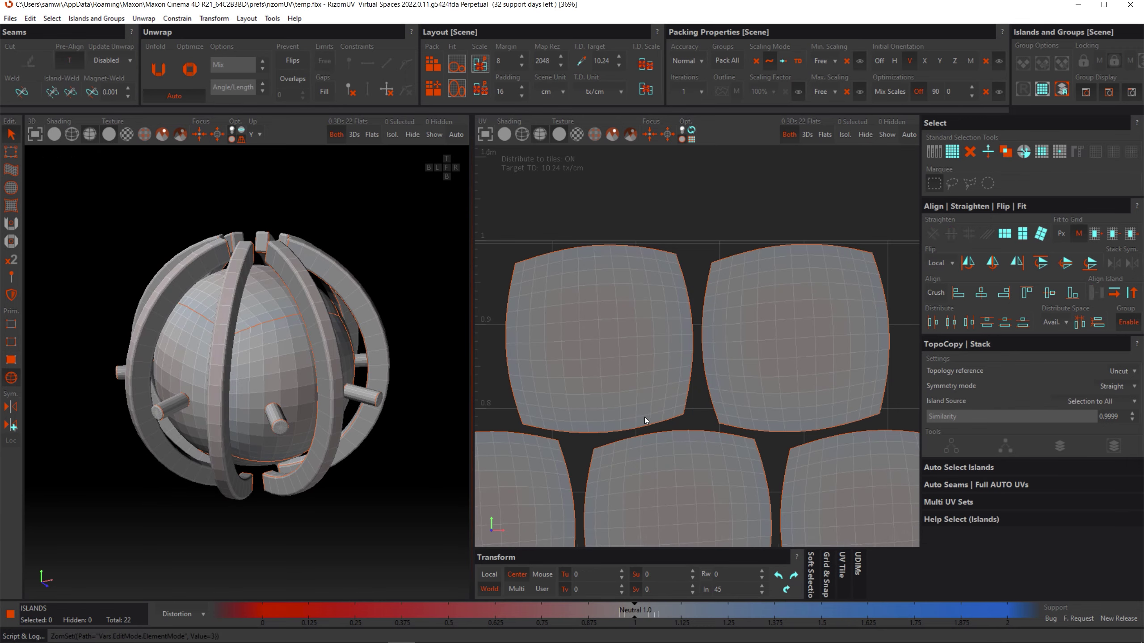
- Move the upper-right sphere patch into the upper-right slot and clear the selection
left_click(771, 354)
scroll(680, 358, "up", 3)
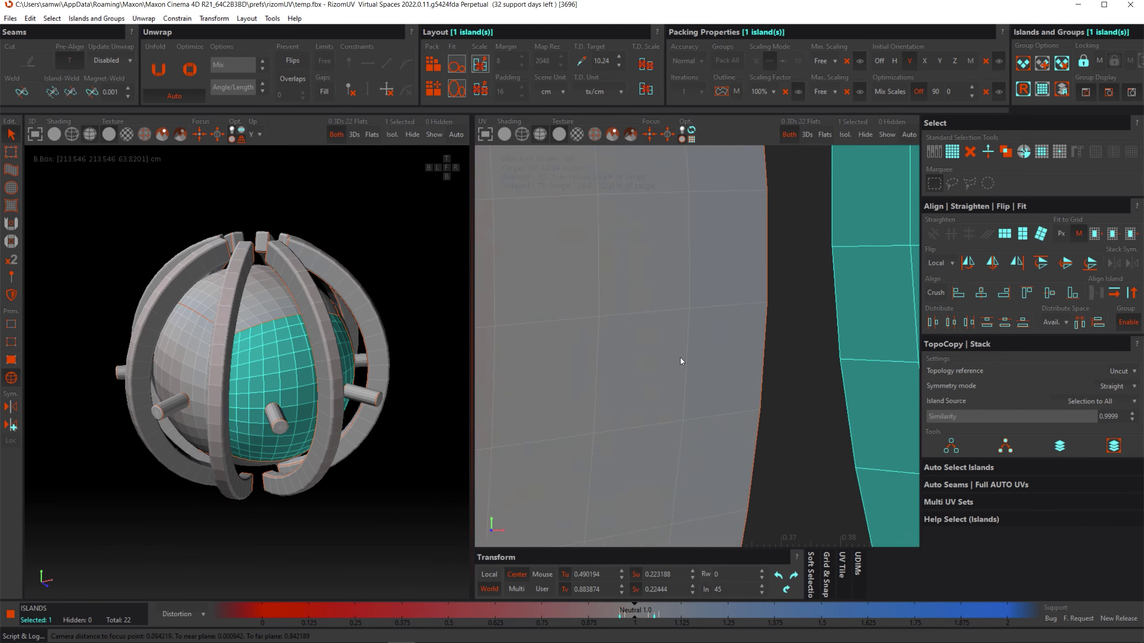
scroll(676, 359, "down", 6)
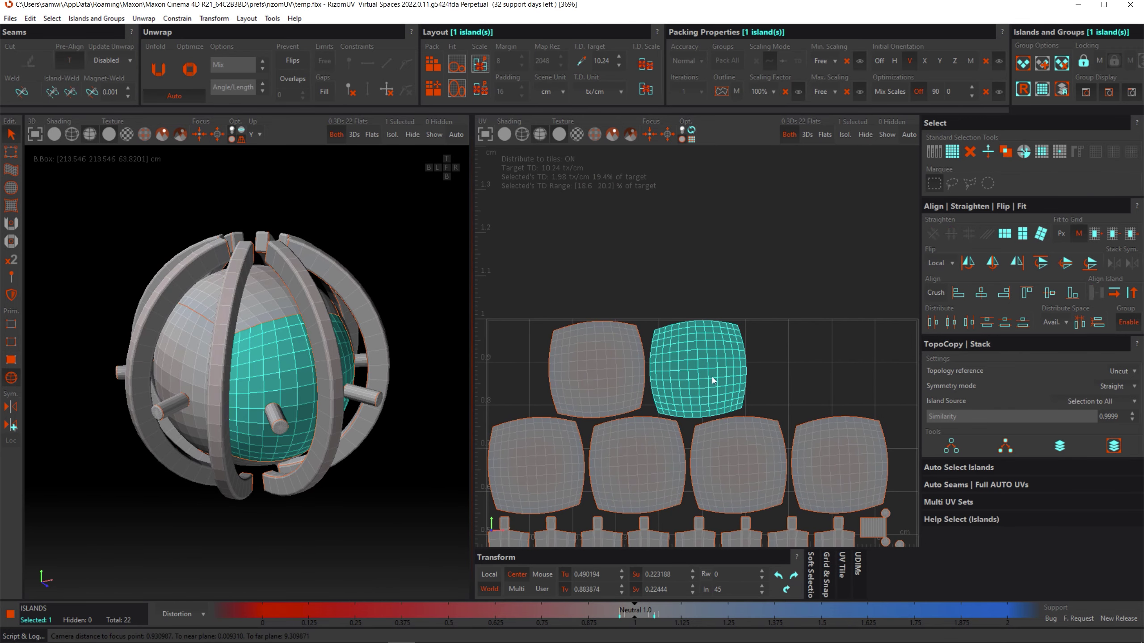
left_click_drag(711, 381, 833, 372)
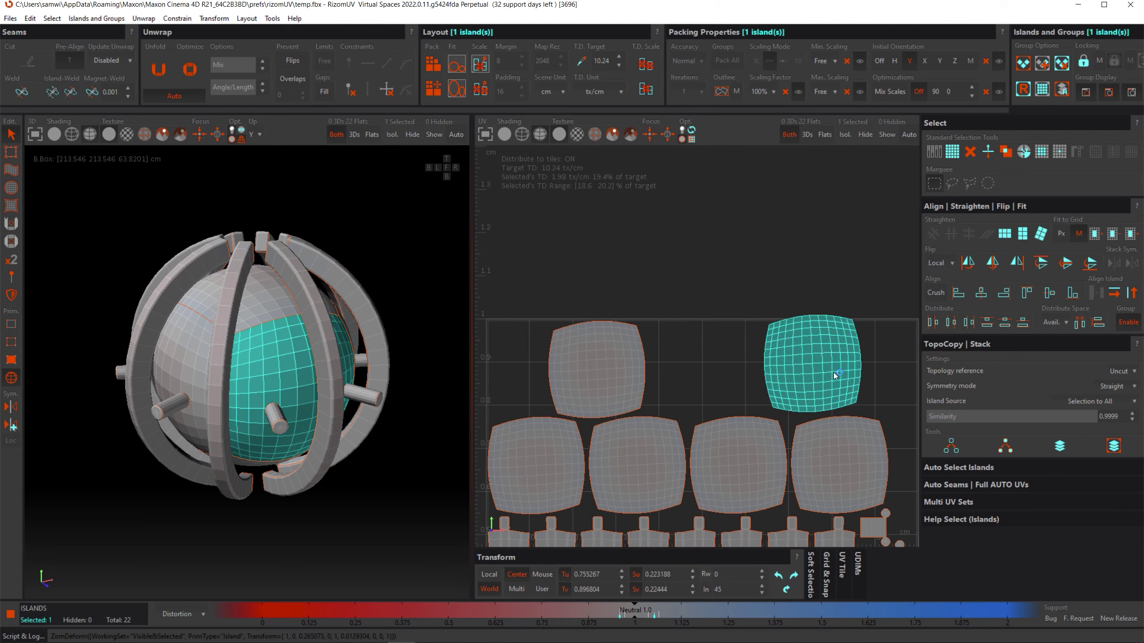
left_click(752, 385)
- In Edge mode, weld the upper-right sphere island onto the upper-left one along their seam edges
left_click(13, 344)
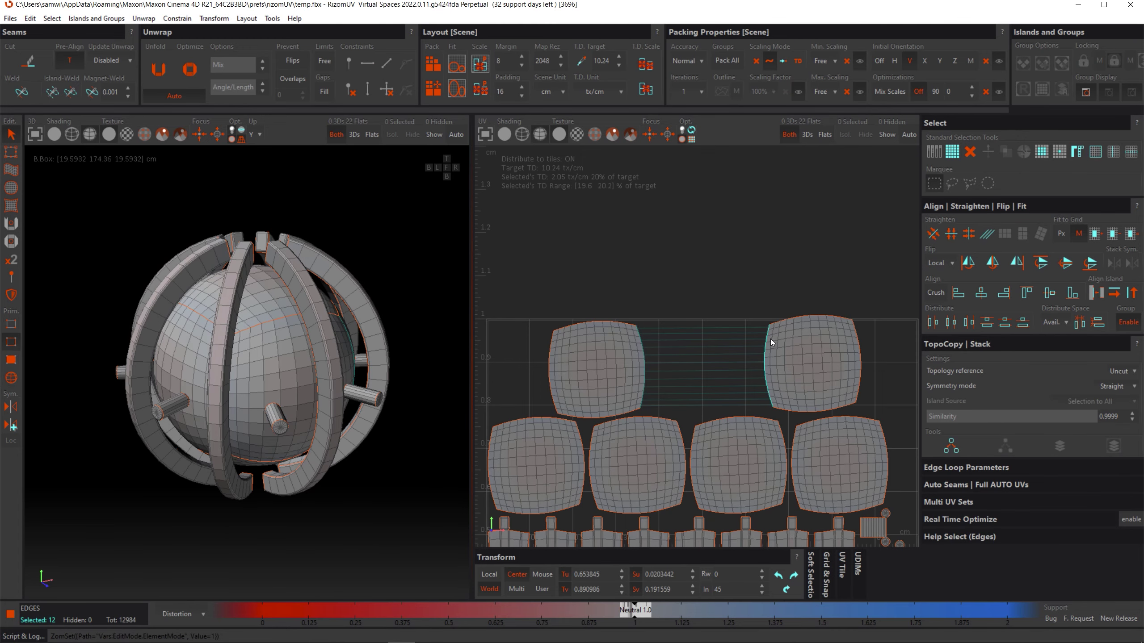
left_click(20, 94)
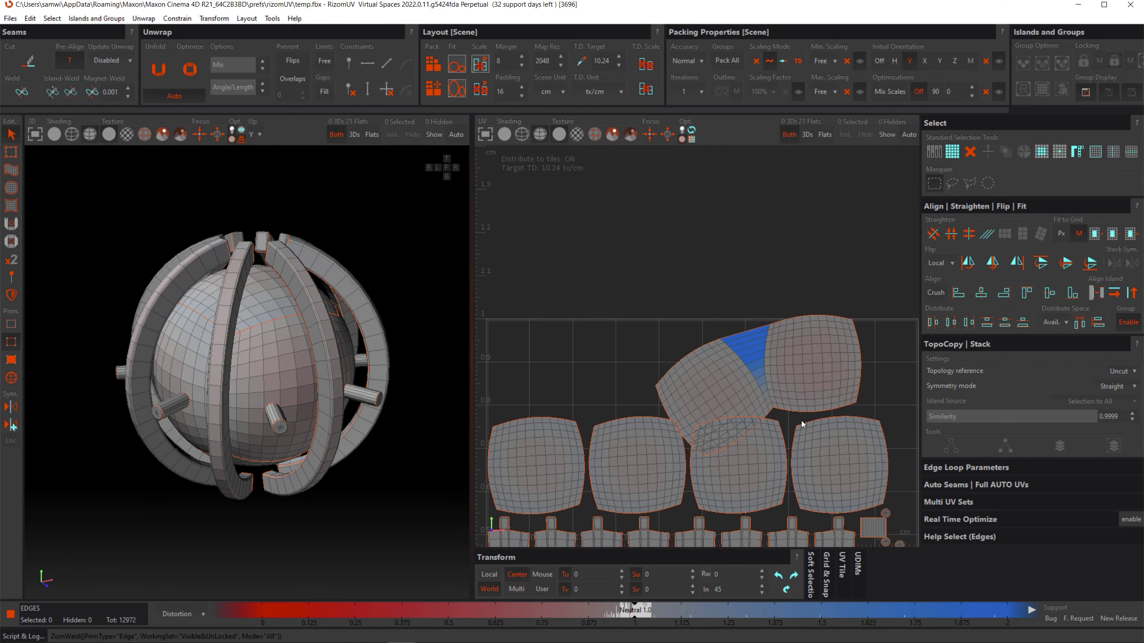
key("ctrl+z")
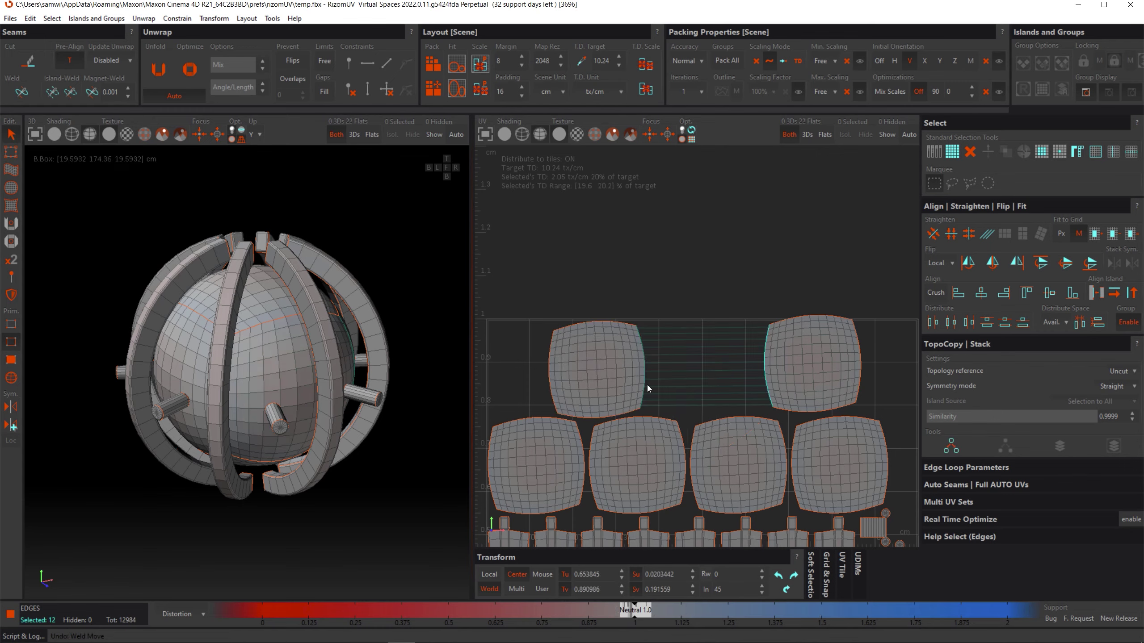
key("w")
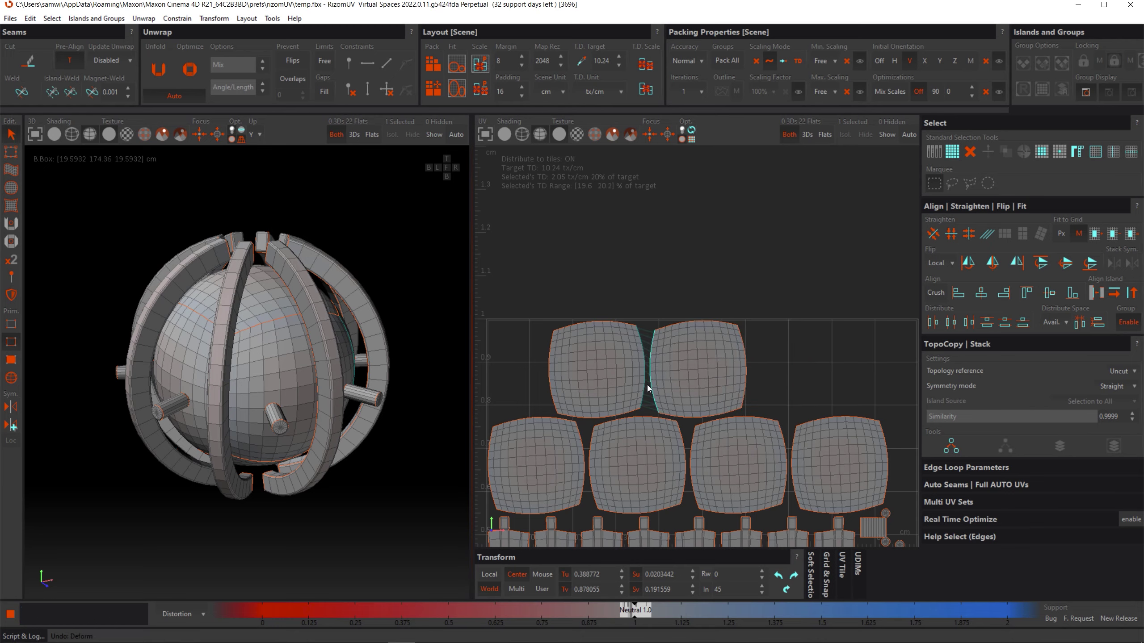
scroll(651, 373, "up", 2)
scroll(651, 373, "up", 3)
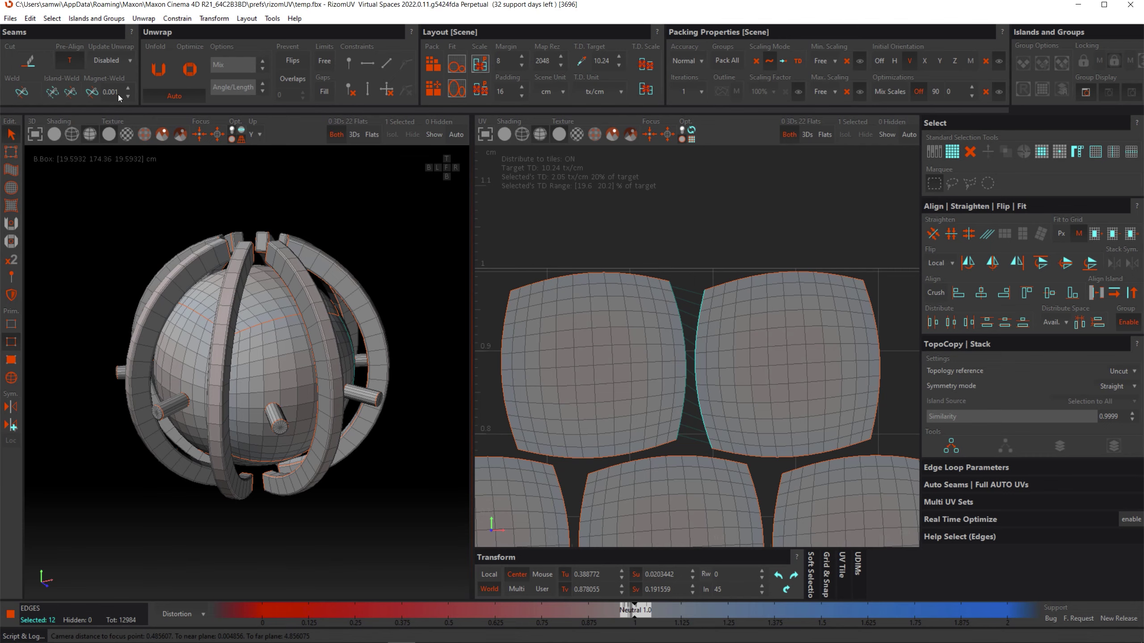
- Magnet Weld the two upper sphere islands along their seam loop with distance 0.025
left_click(92, 93)
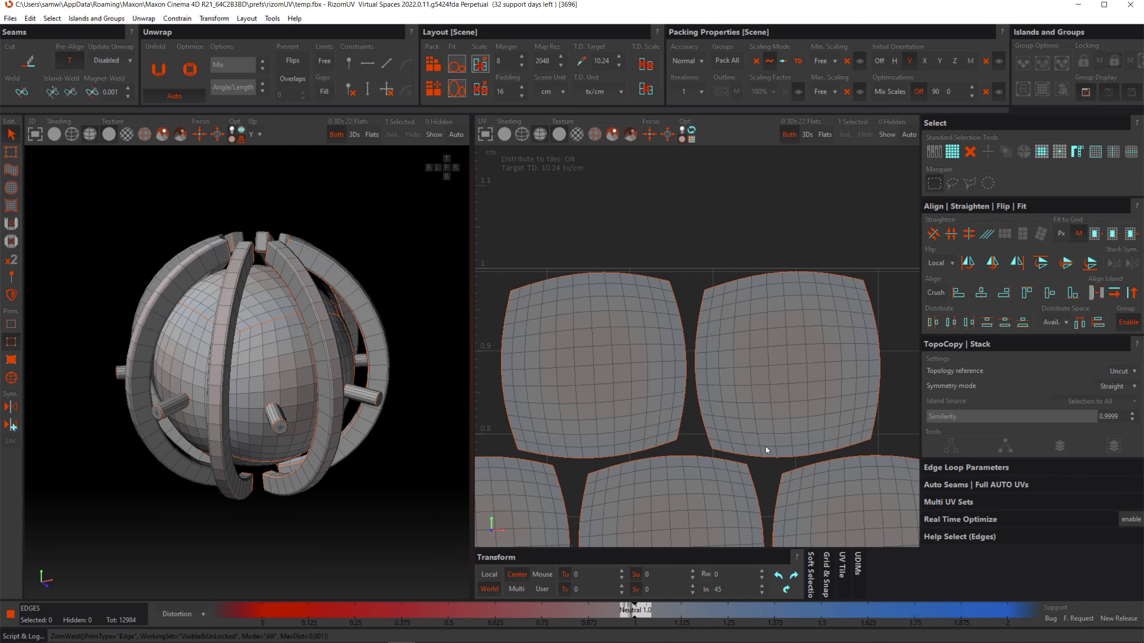
left_click(699, 320)
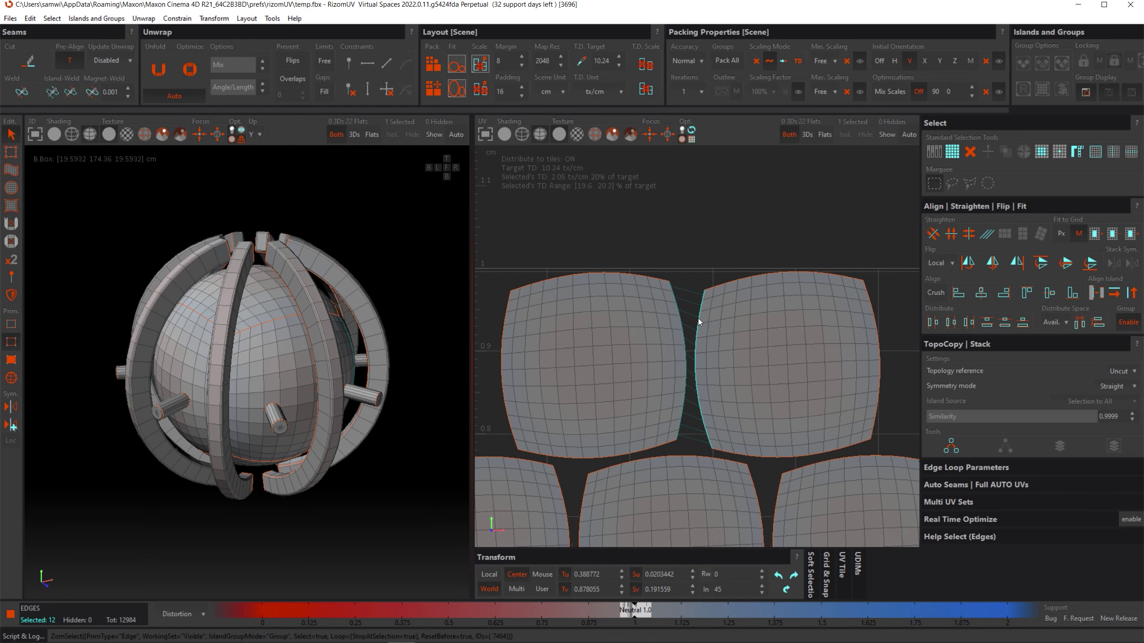
key("BackSpace")
type("6")
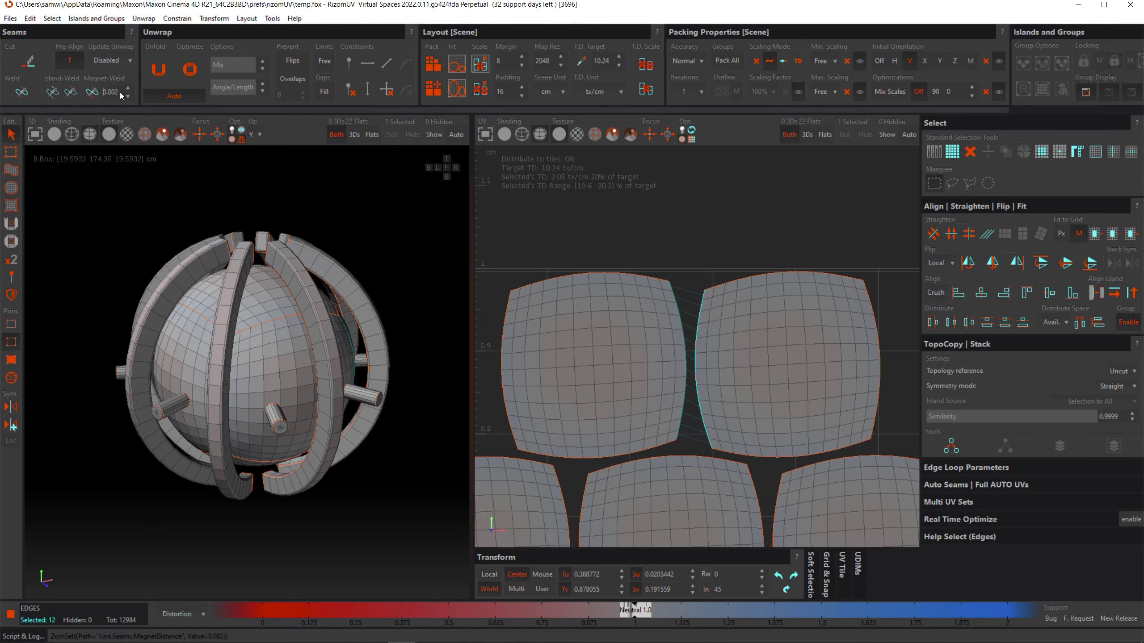
key("Return")
key("BackSpace")
key("BackSpace")
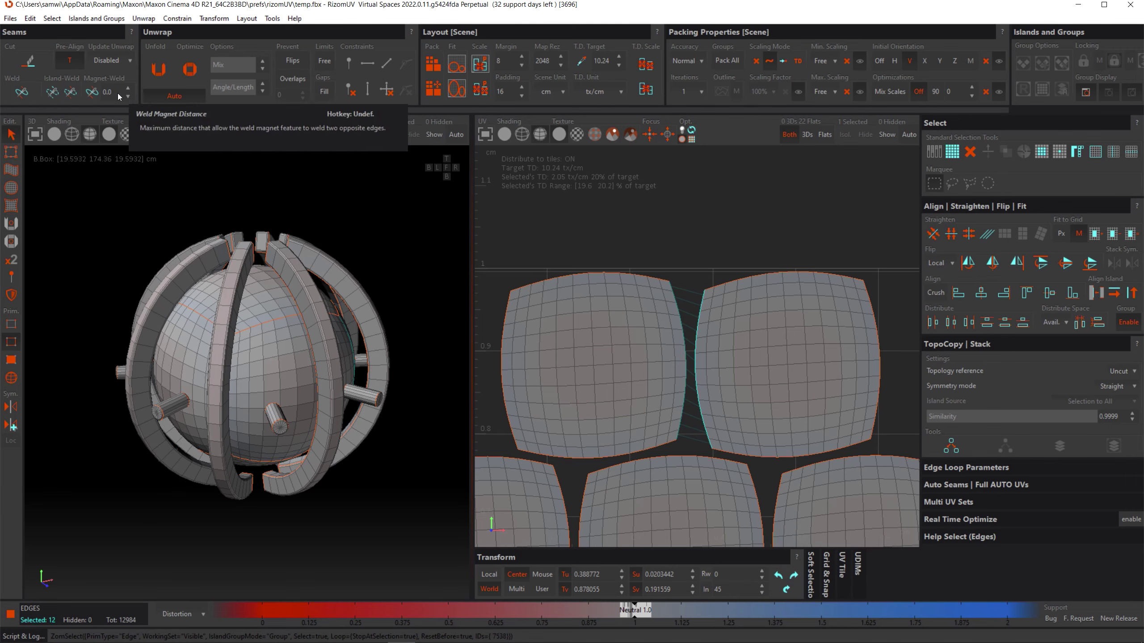
type("25")
key("Return")
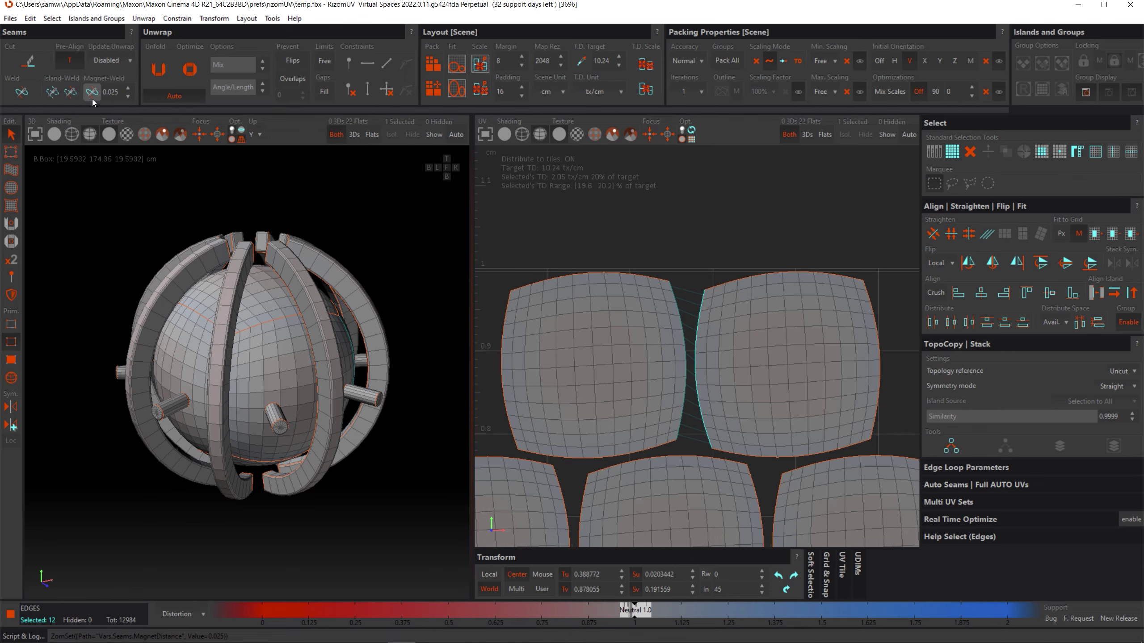
left_click(92, 93)
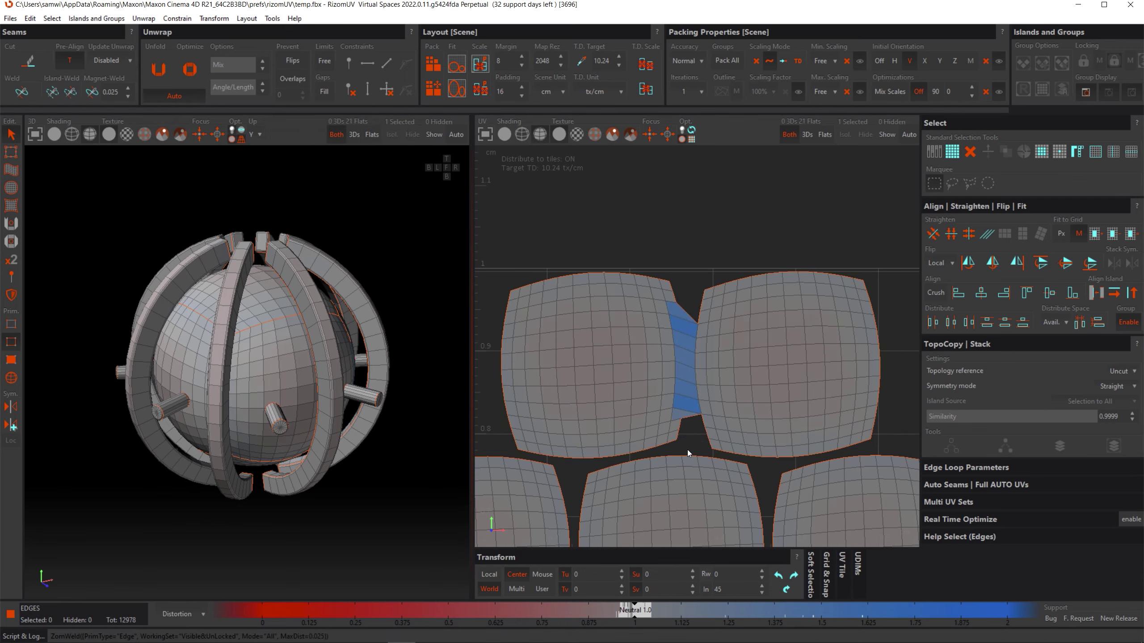
scroll(680, 378, "up", 2)
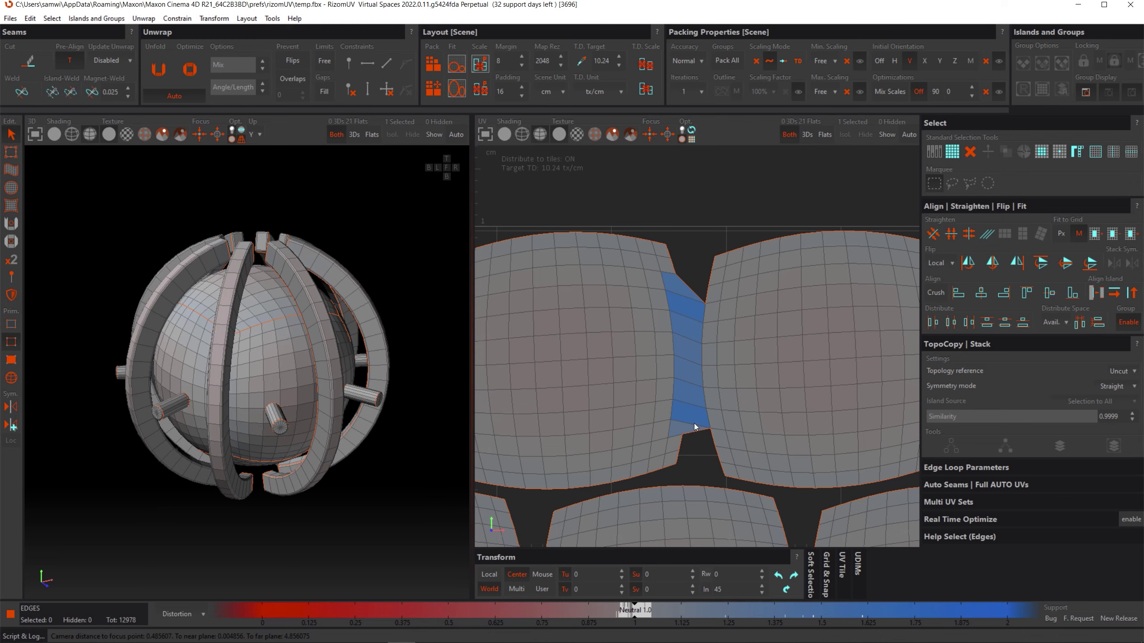
scroll(693, 424, "down", 3)
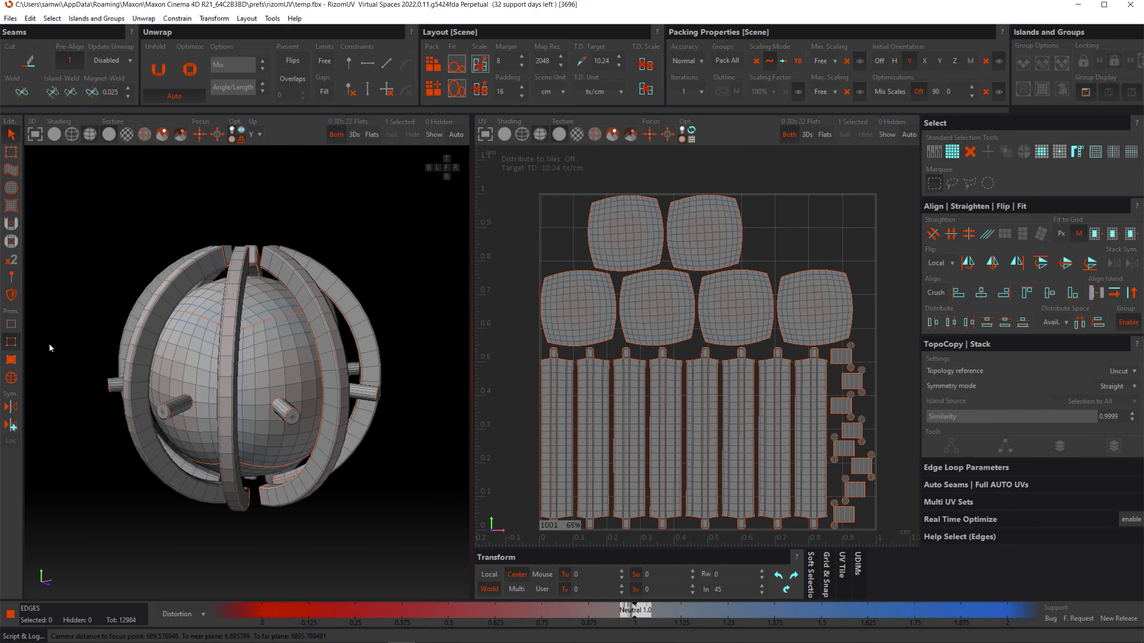
- Inspect an edge loop, then vertical and horizontal polygon loops on the 3D sphere
scroll(251, 378, "up", 5)
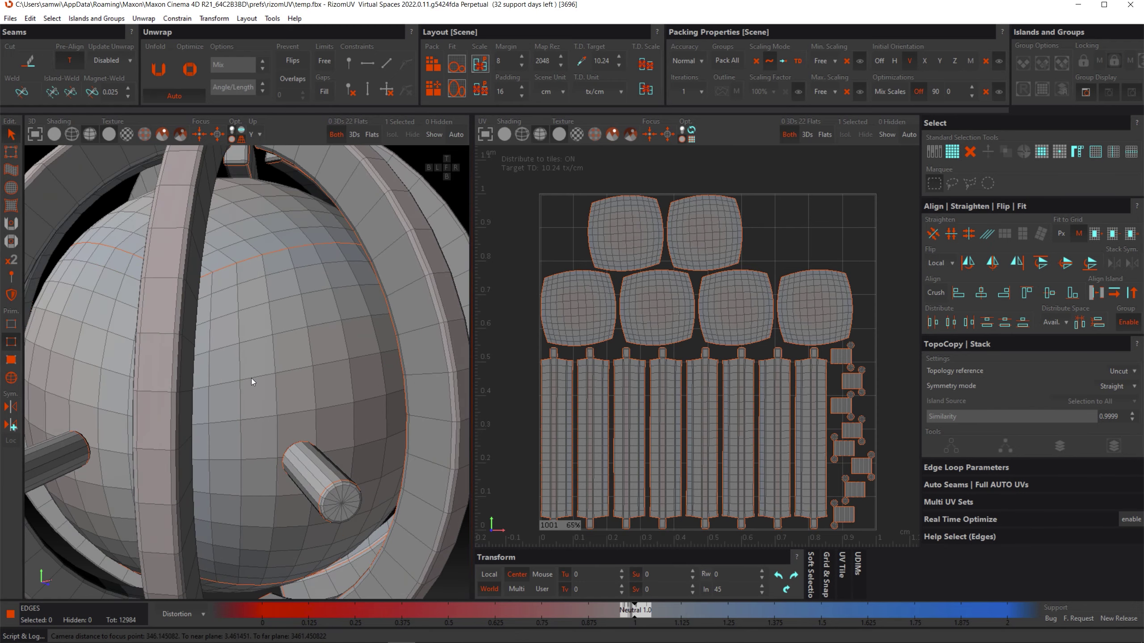
double_click(274, 399)
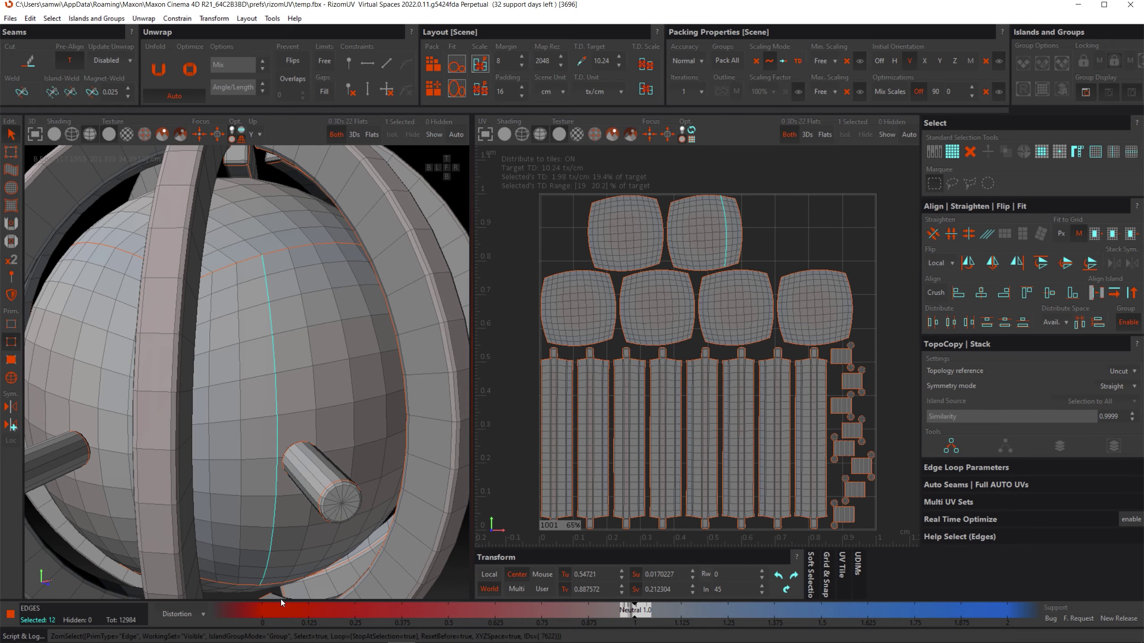
scroll(272, 356, "down", 3)
left_click(343, 527)
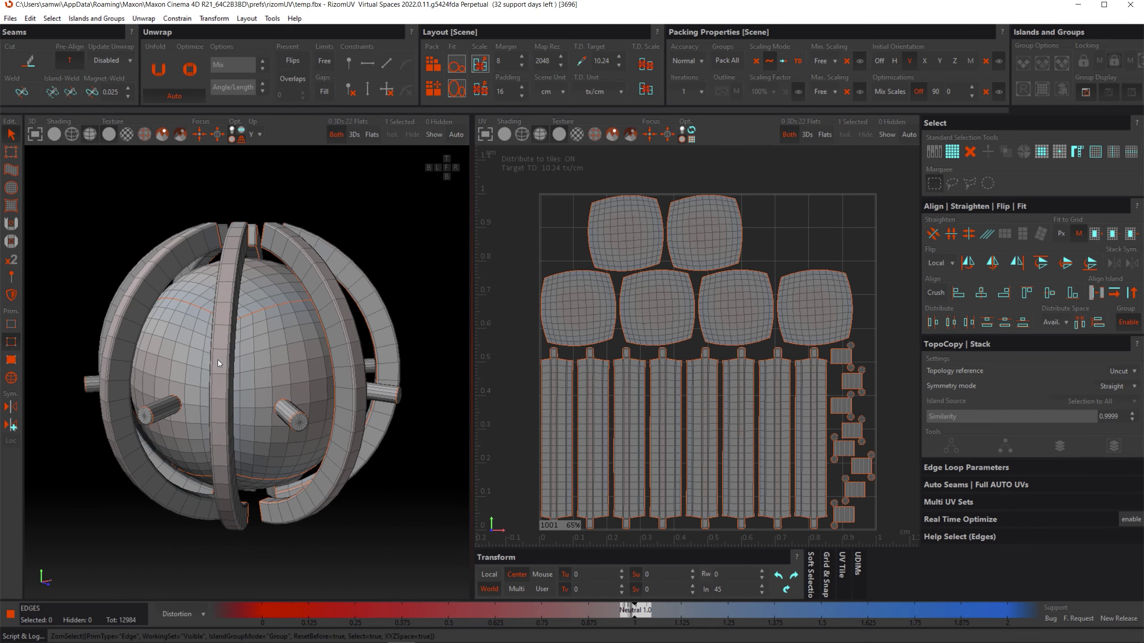
left_click(11, 360)
scroll(270, 406, "up", 3)
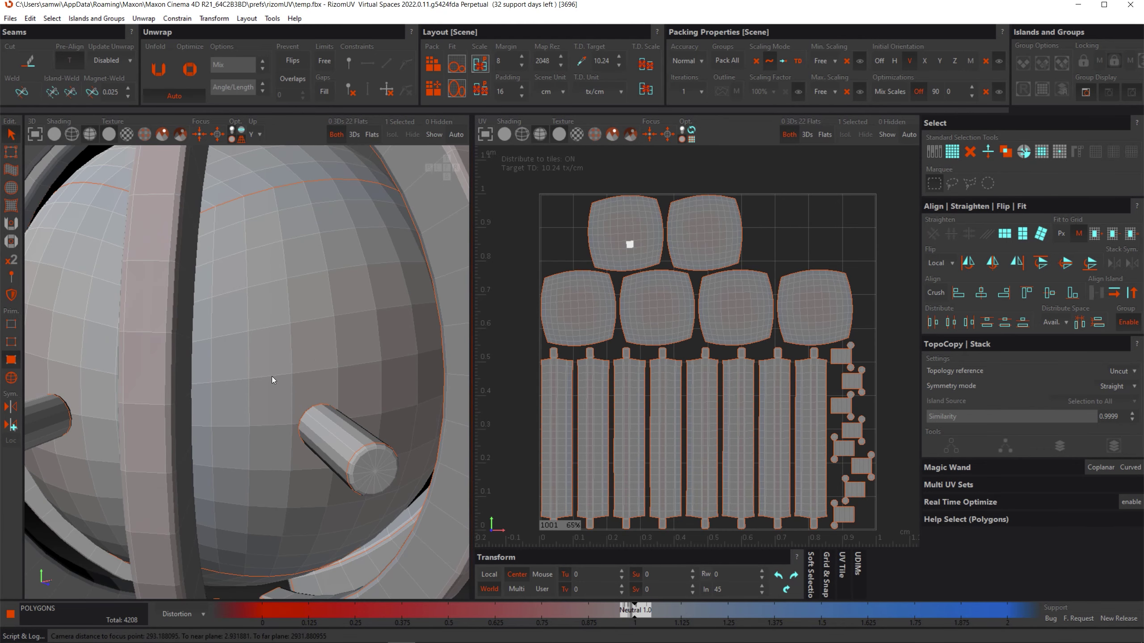
double_click(272, 378)
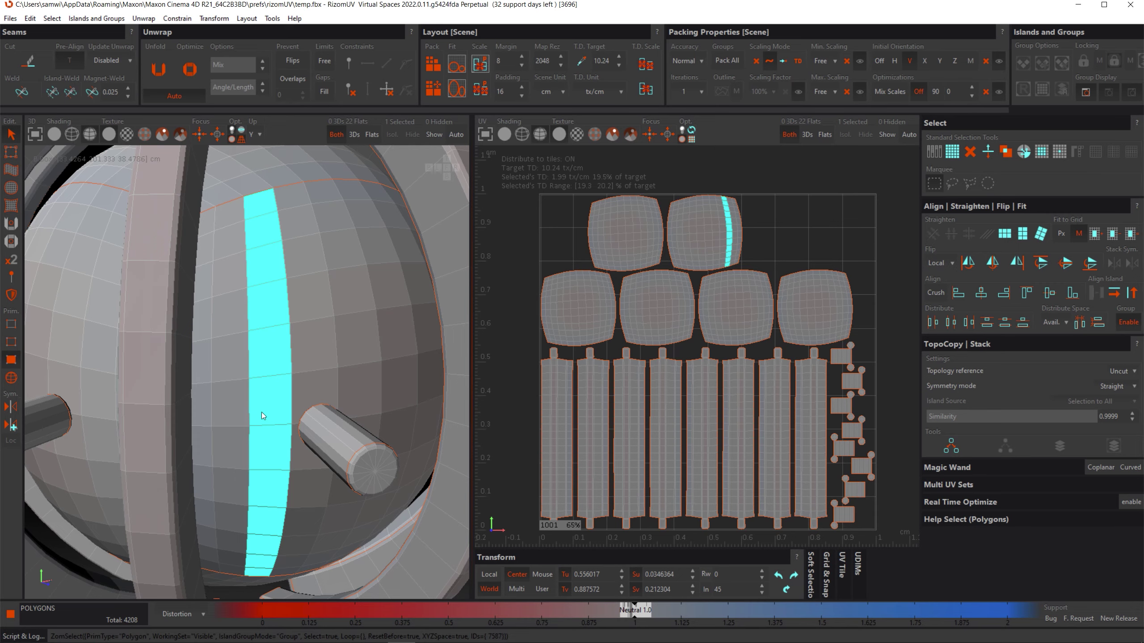
middle_click_drag(271, 532, 259, 426)
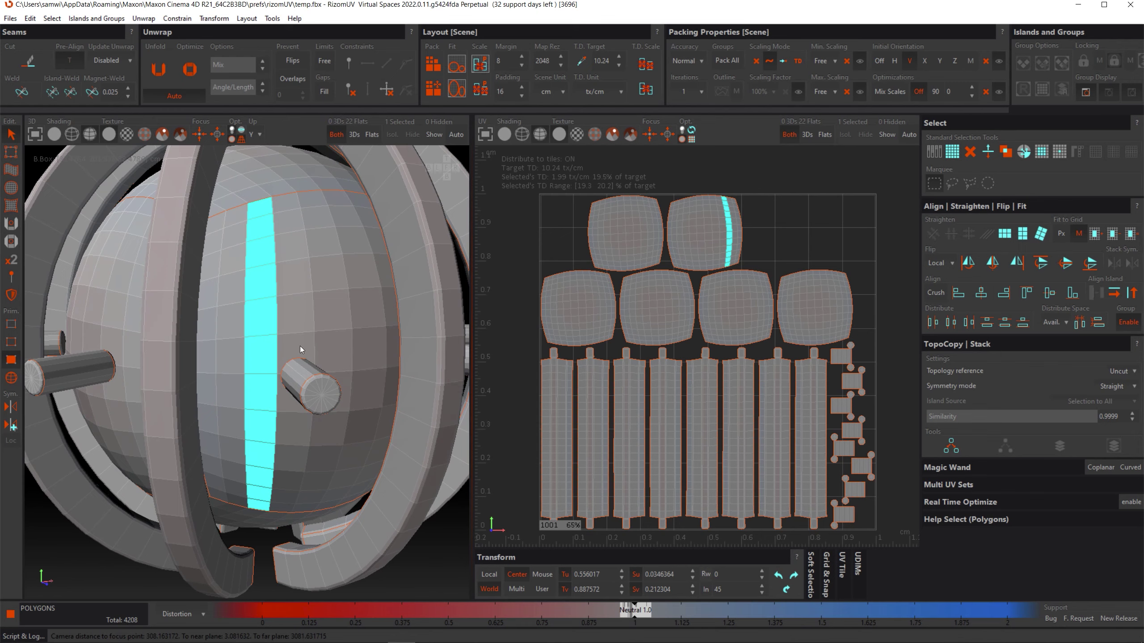
double_click(313, 318)
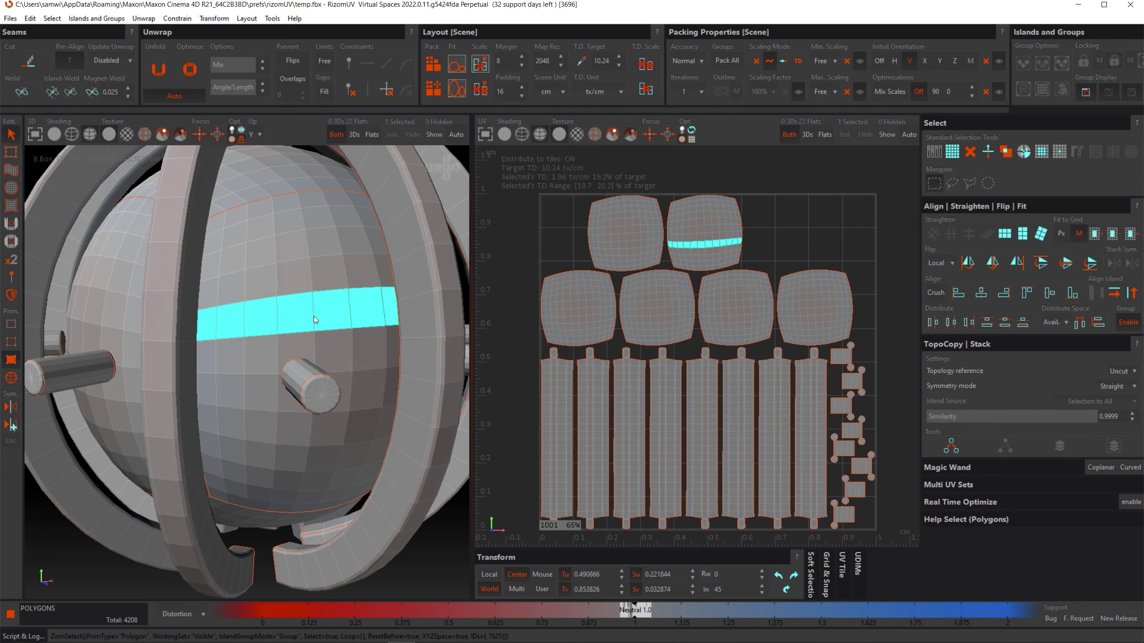
key("f")
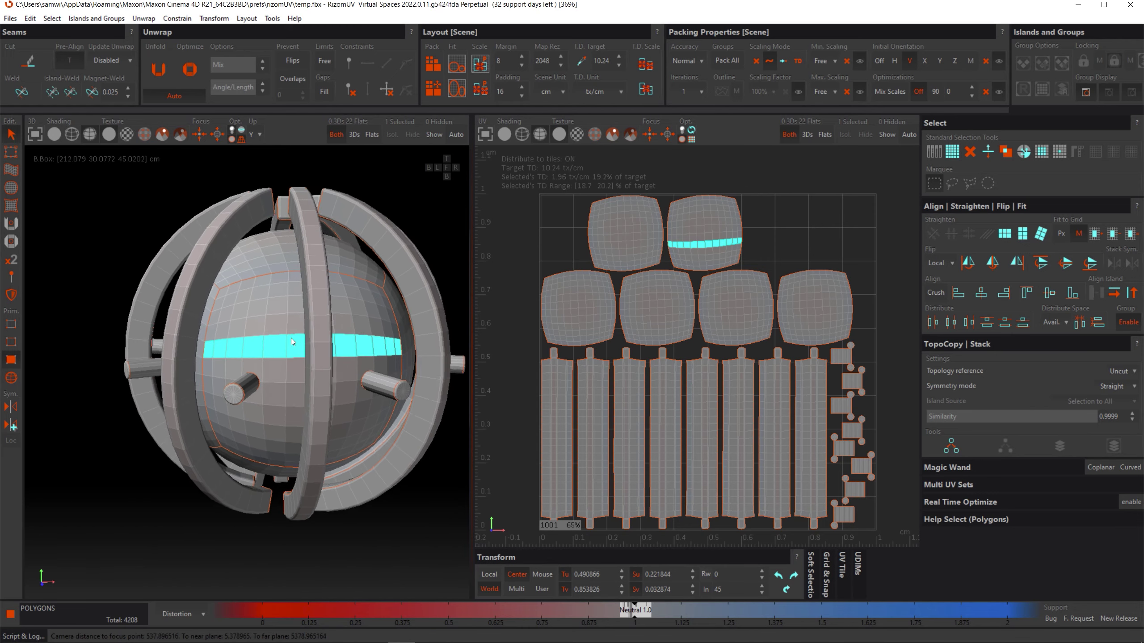
scroll(596, 234, "up", 5)
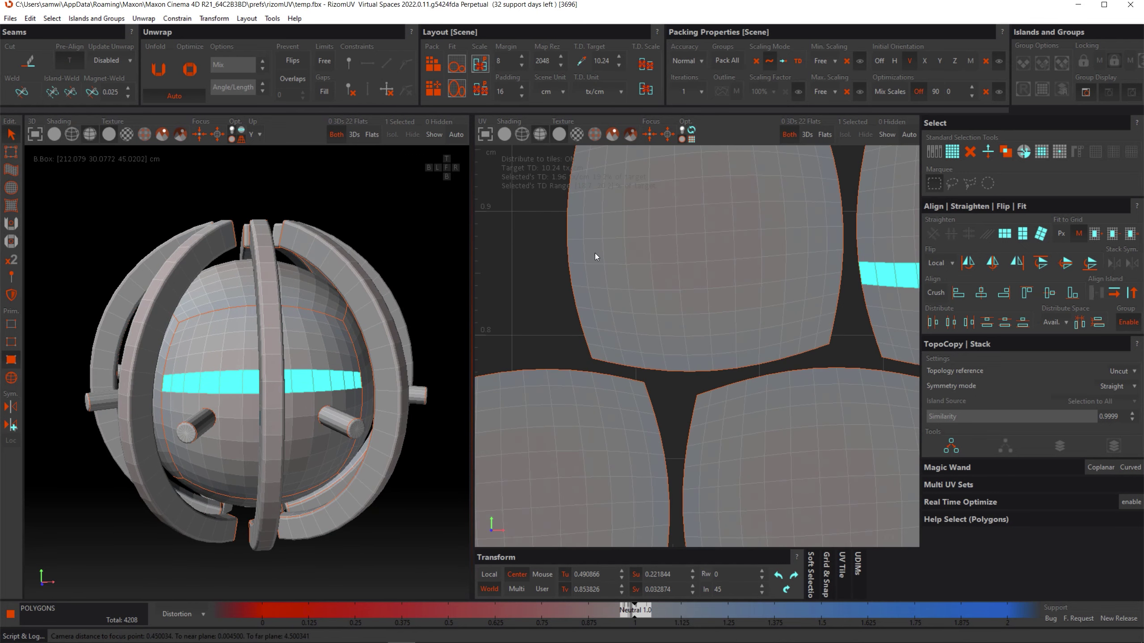
- Select five vertical polygon strips across a sphere island in the UV view
double_click(586, 327)
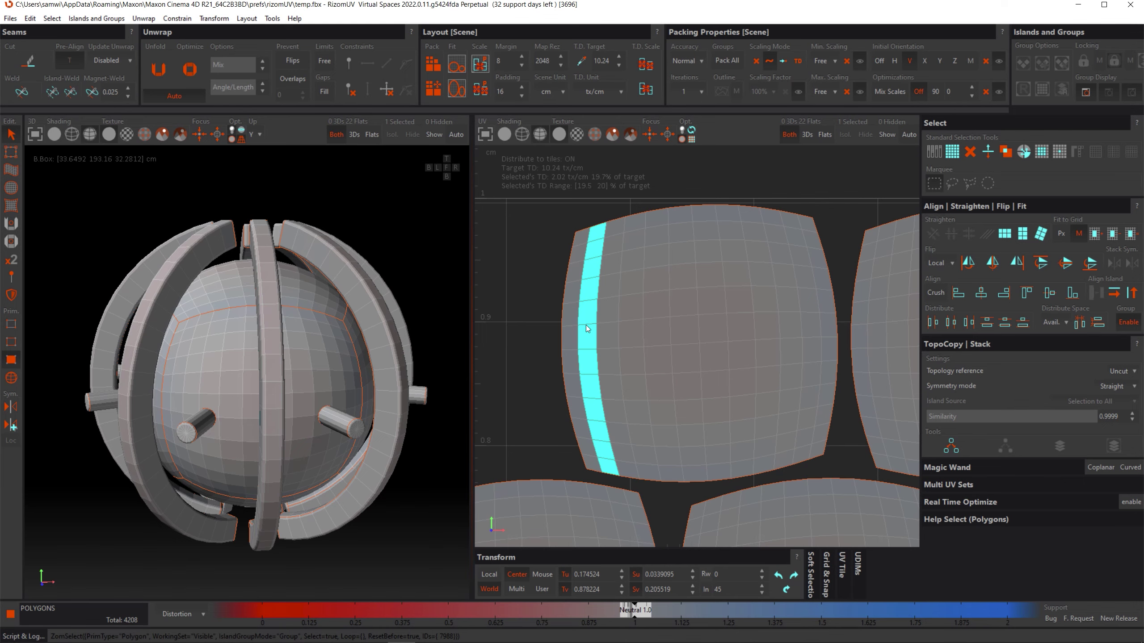
double_click(634, 324, "shift")
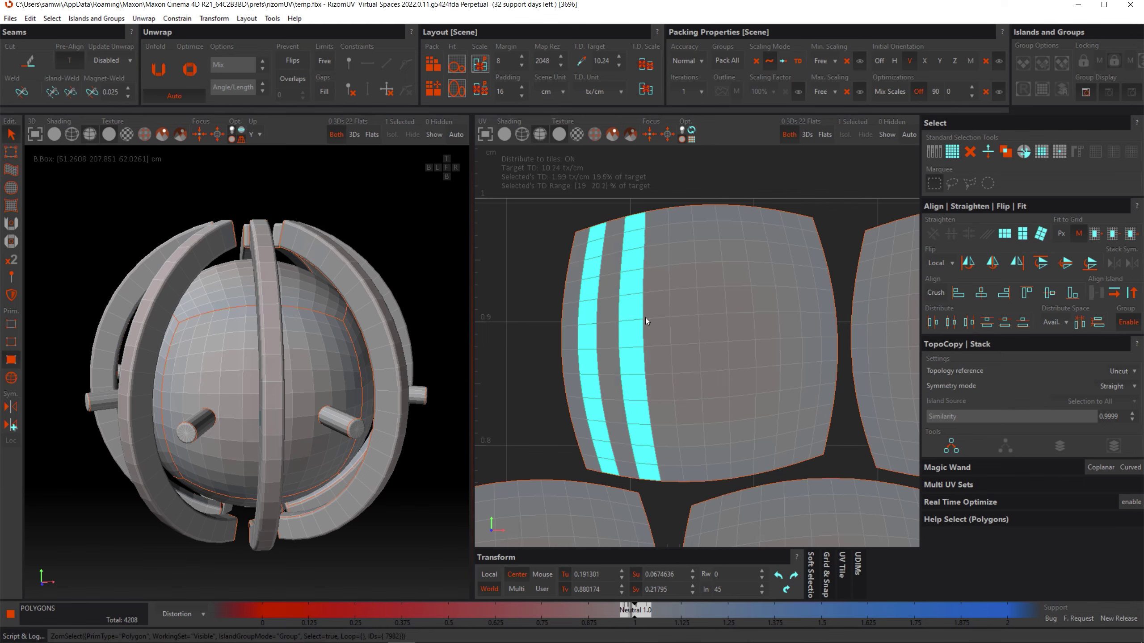
double_click(685, 313, "shift")
double_click(742, 316, "shift")
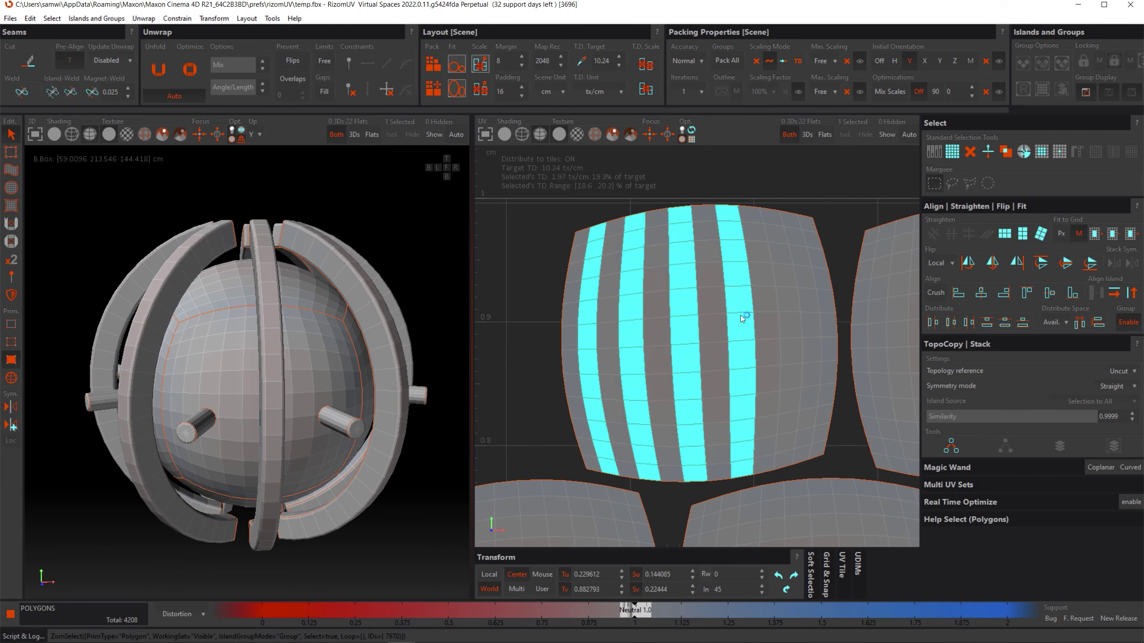
left_click(795, 310, "shift")
double_click(789, 312, "shift")
scroll(730, 337, "down", 3)
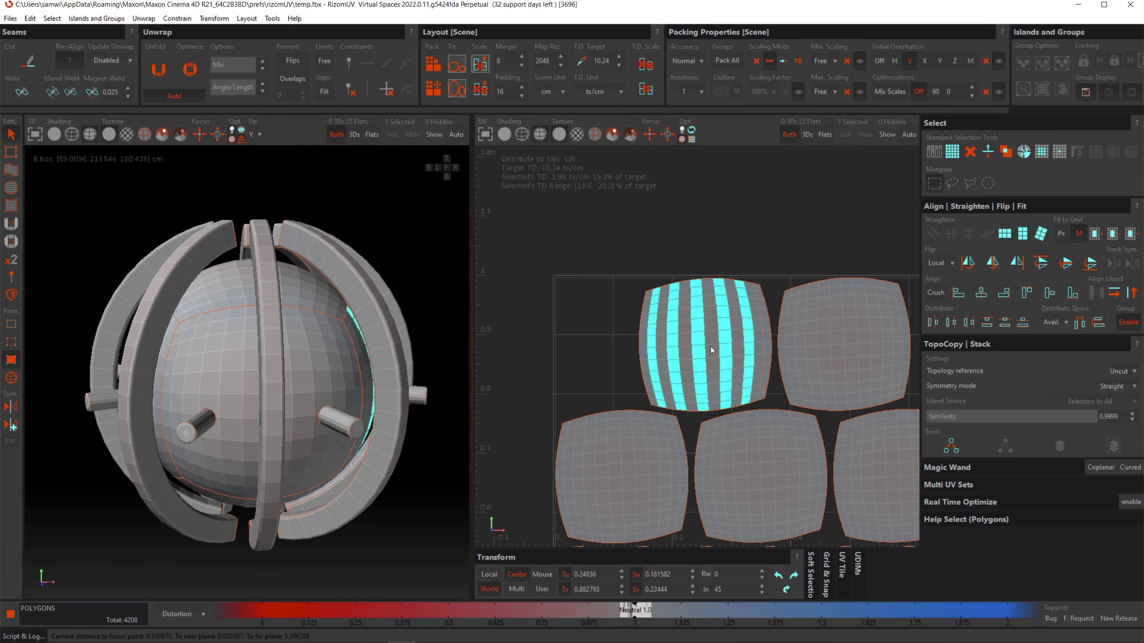
scroll(732, 363, "down", 5)
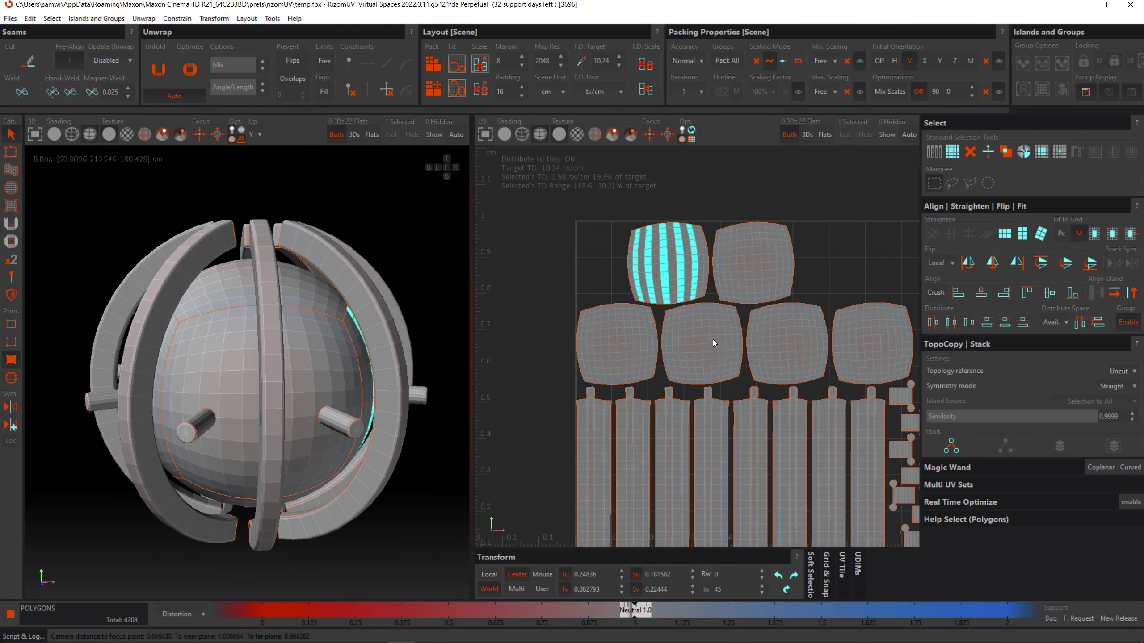
scroll(703, 367, "down", 4)
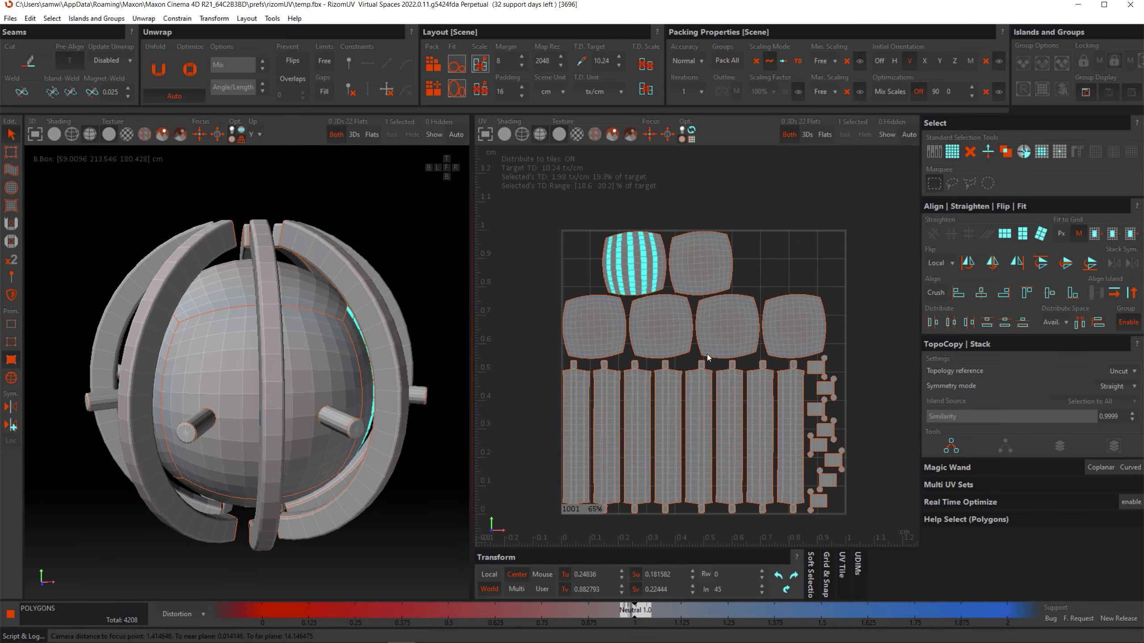
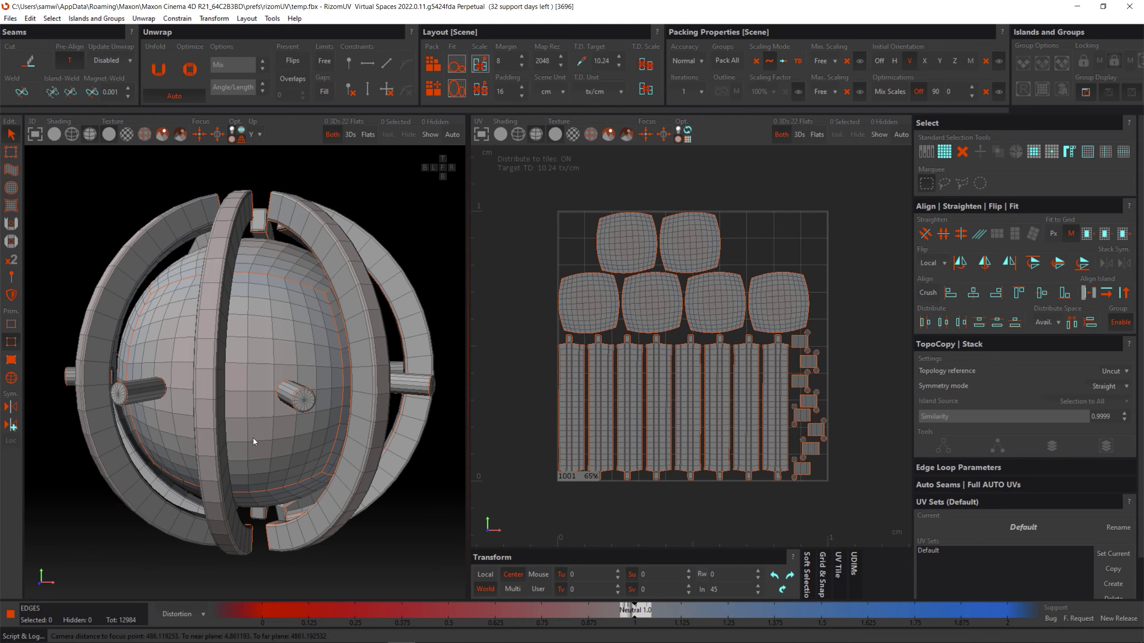
- Switch the viewport to the Color ID Map display and to island selection mode
left_click(191, 615)
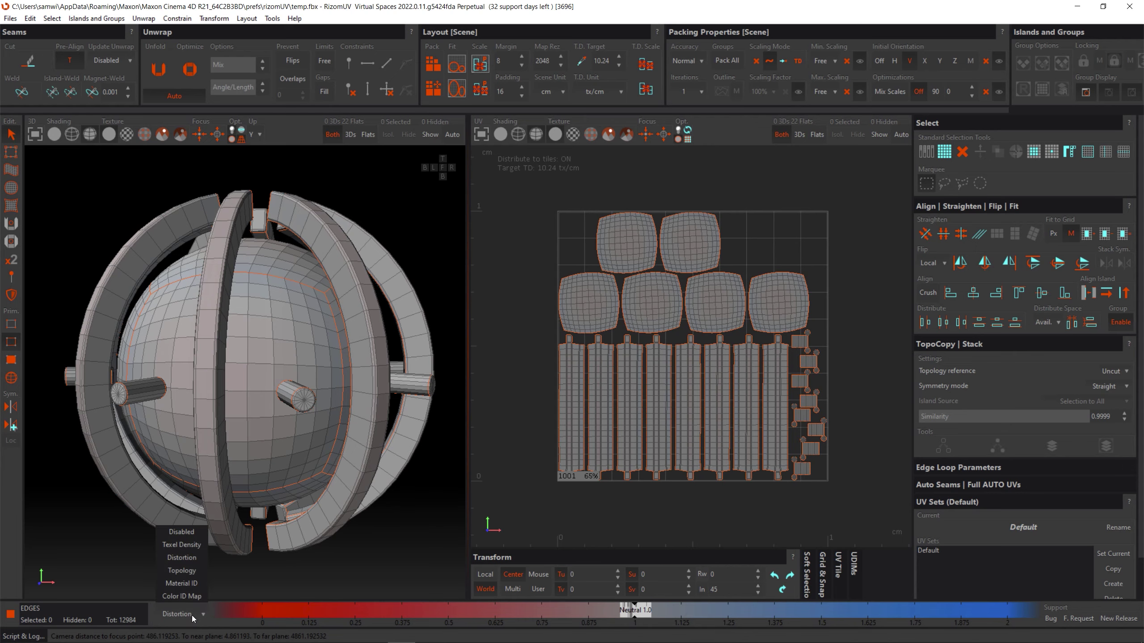
left_click(186, 596)
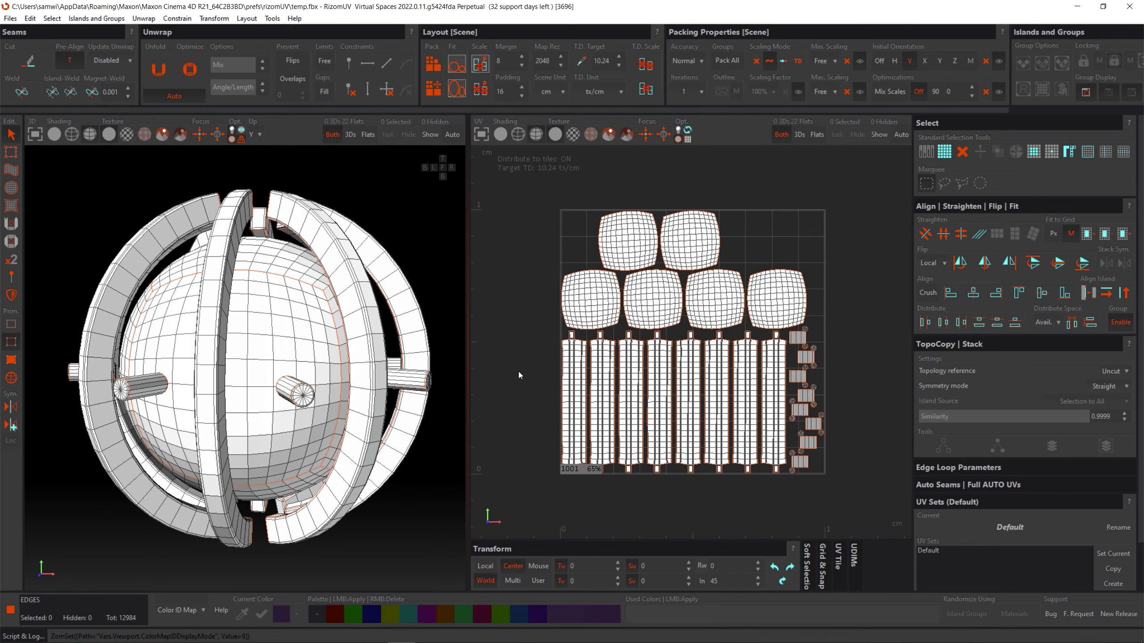
left_click_drag(541, 209, 817, 301)
left_click(12, 379)
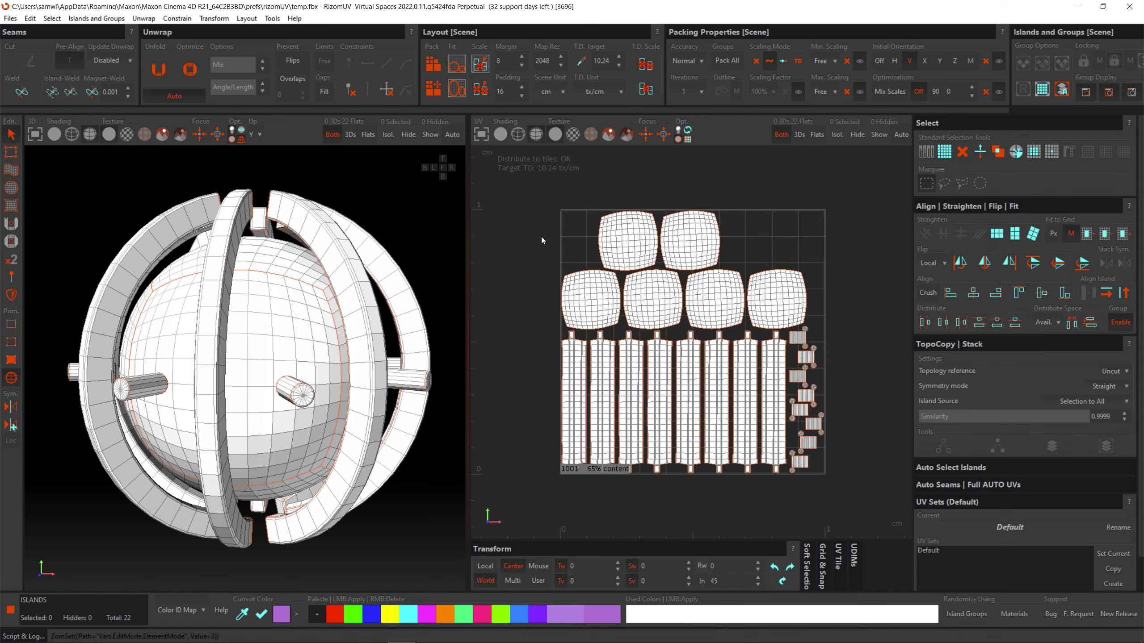
- Paint the six large square sphere islands red, then select the eight ring strip islands
left_click_drag(547, 195, 826, 299)
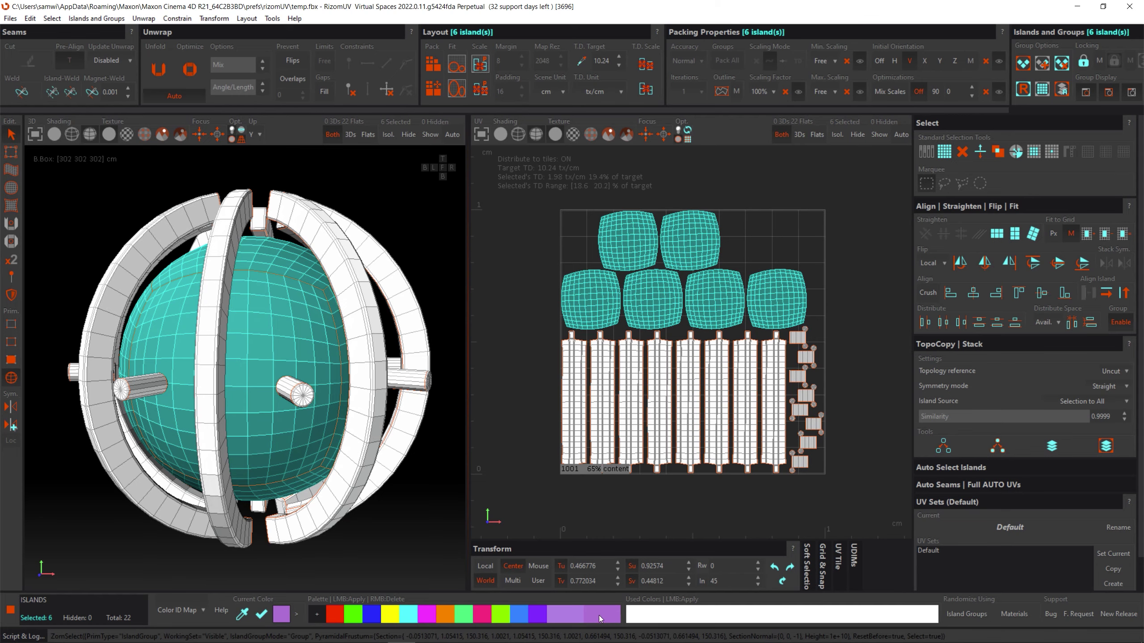
left_click(336, 613)
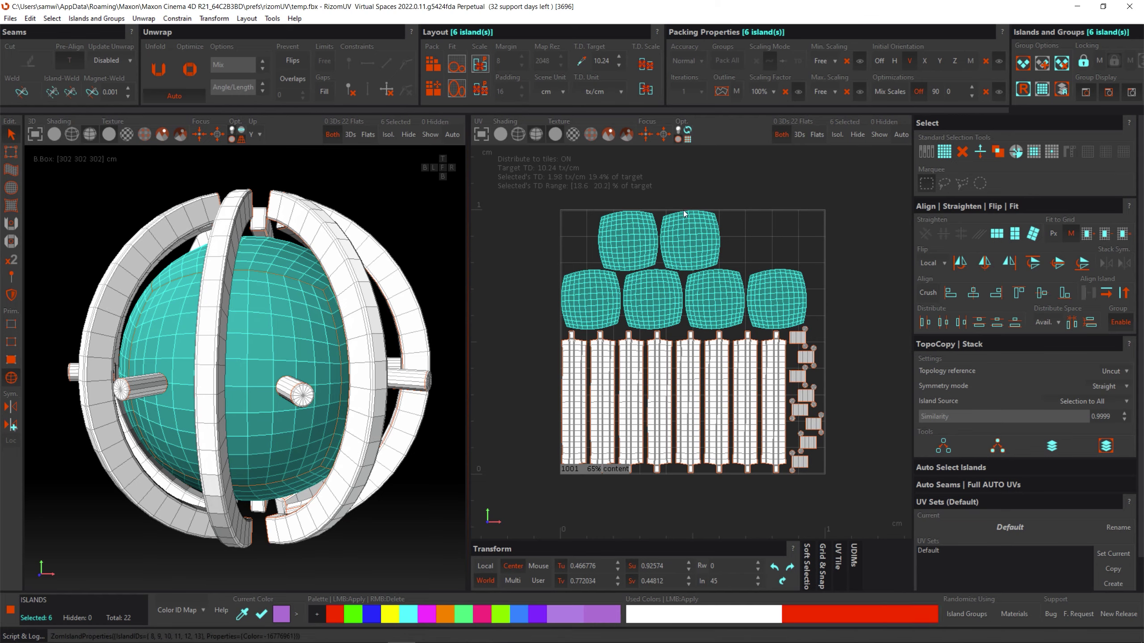
left_click(840, 292)
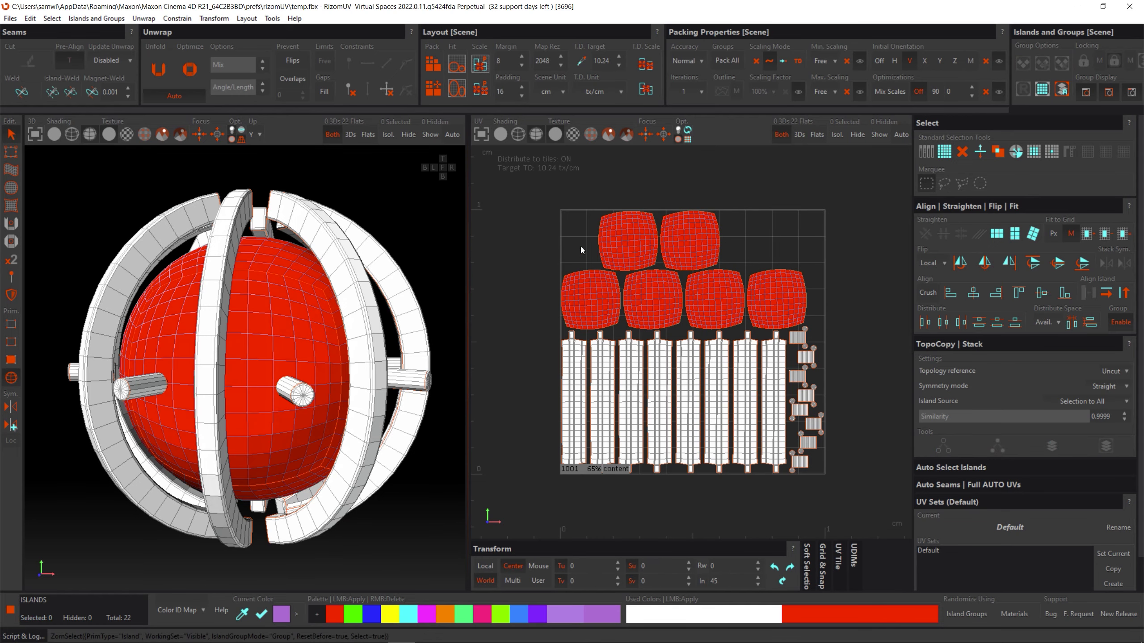
left_click_drag(325, 338, 293, 355, "alt")
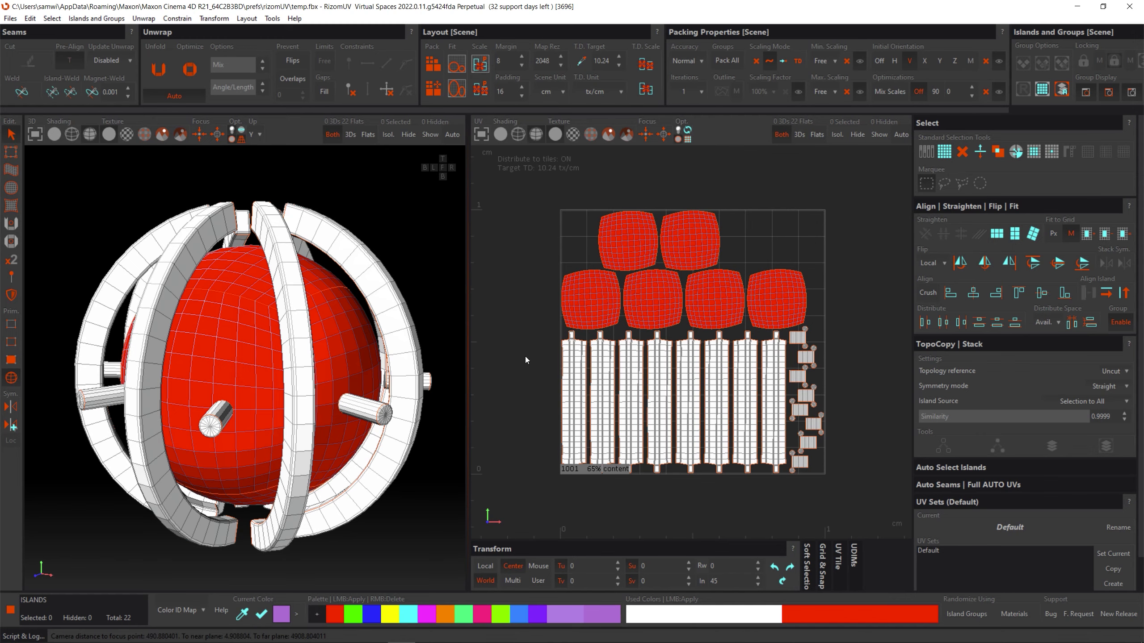
left_click_drag(539, 353, 781, 434)
- Add a new palette colour, tune its RGB values to pink, and apply it to the eight ring strips
left_click(296, 611)
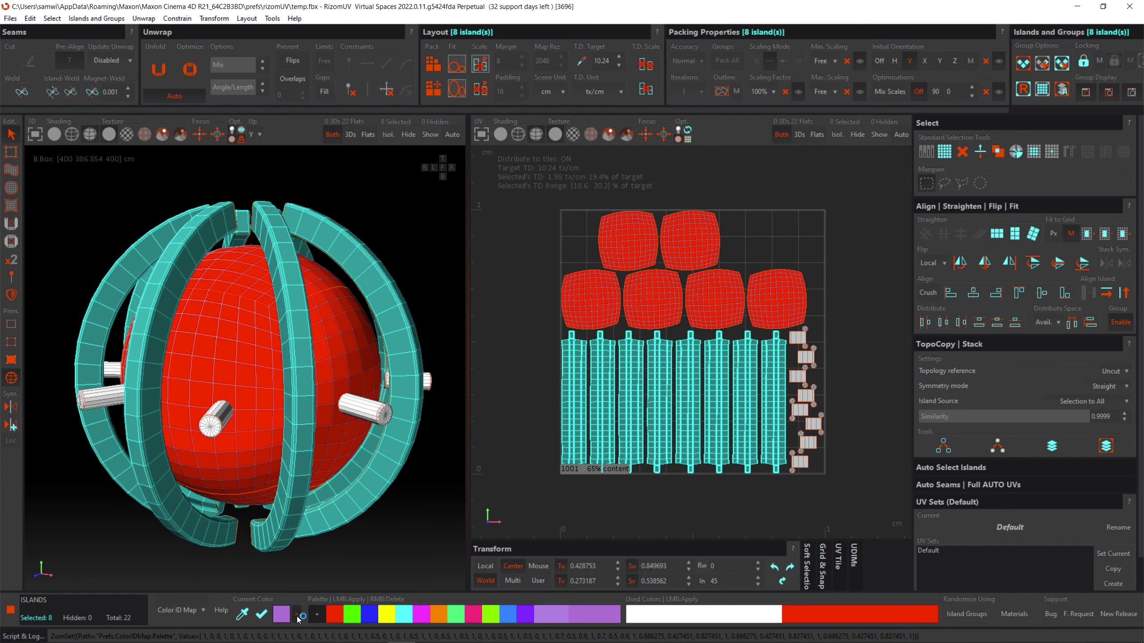
left_click(285, 620)
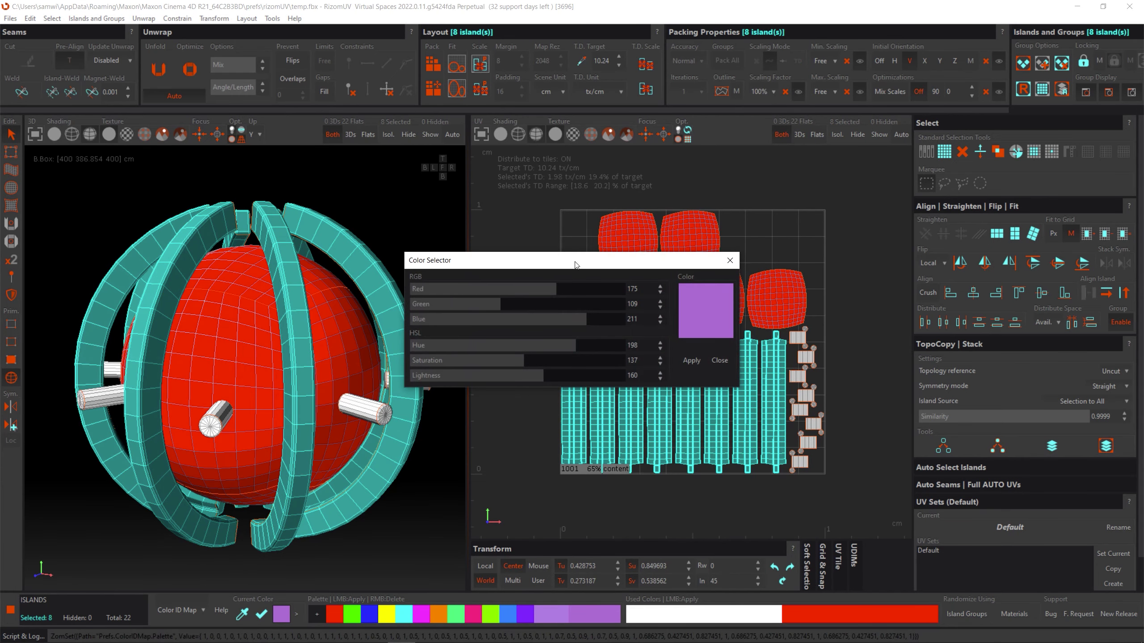
left_click_drag(530, 293, 463, 308)
left_click_drag(571, 319, 520, 318)
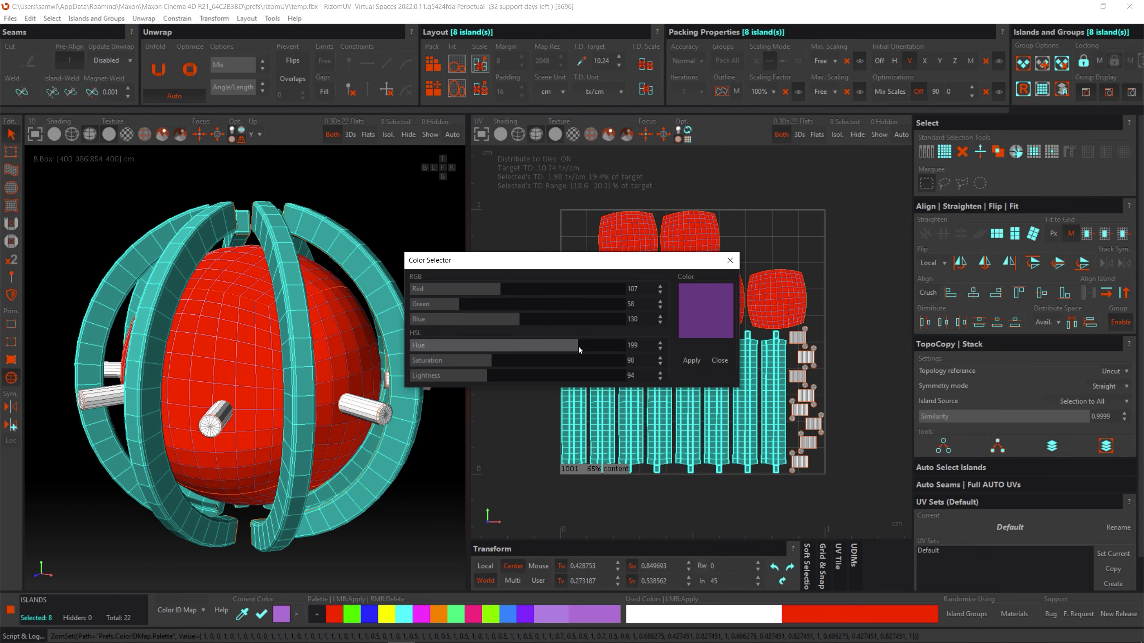
left_click(519, 320)
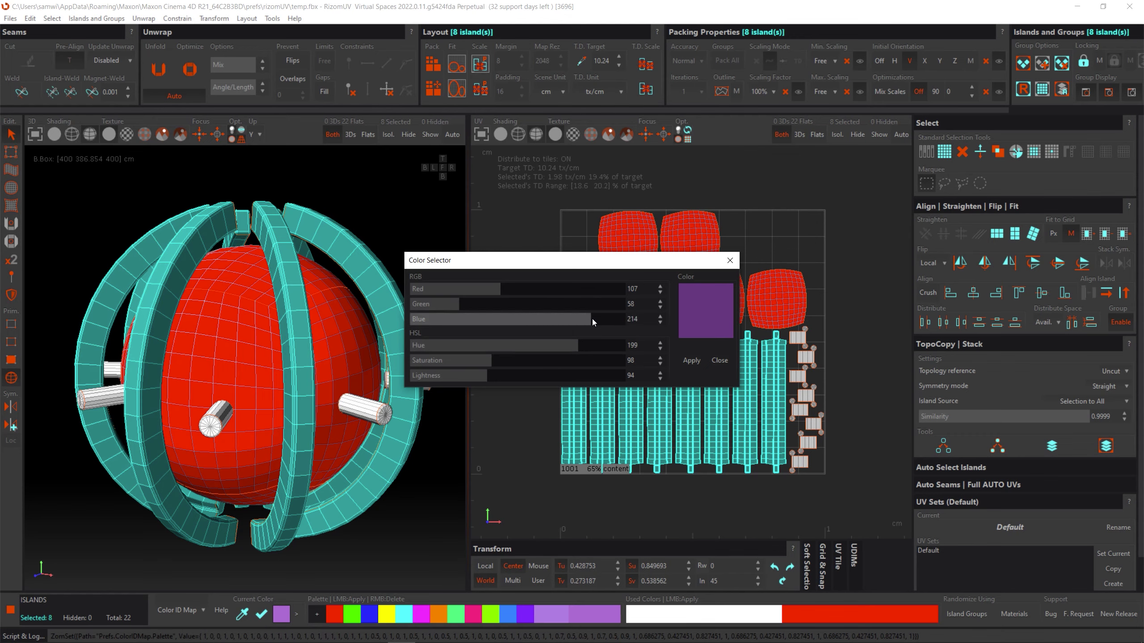
left_click(570, 304)
left_click_drag(579, 289, 622, 290)
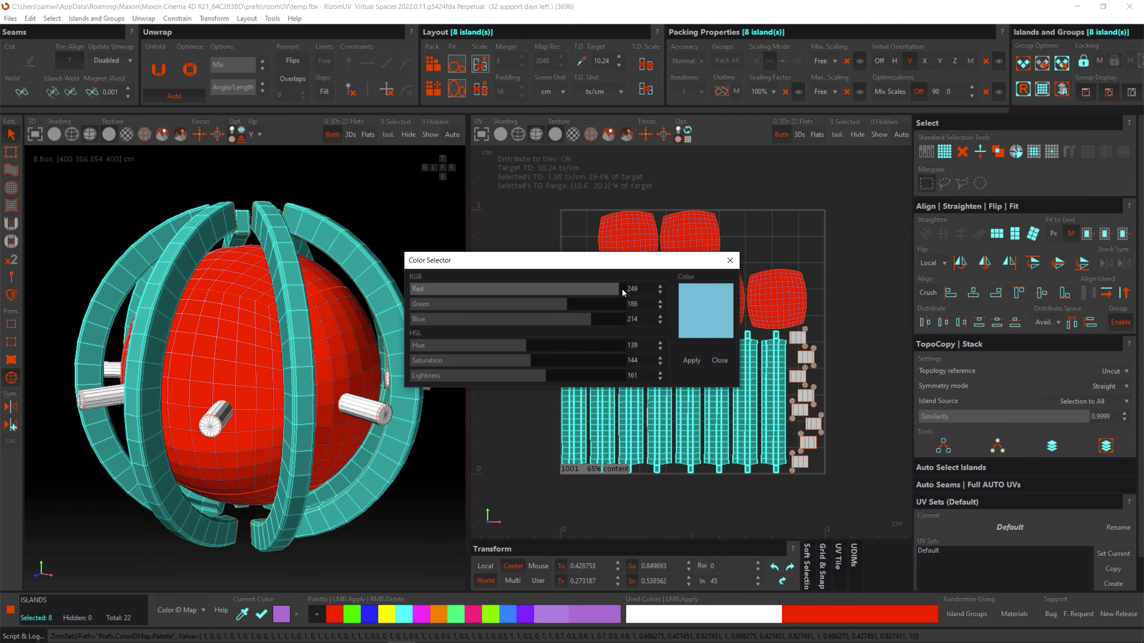
left_click(692, 361)
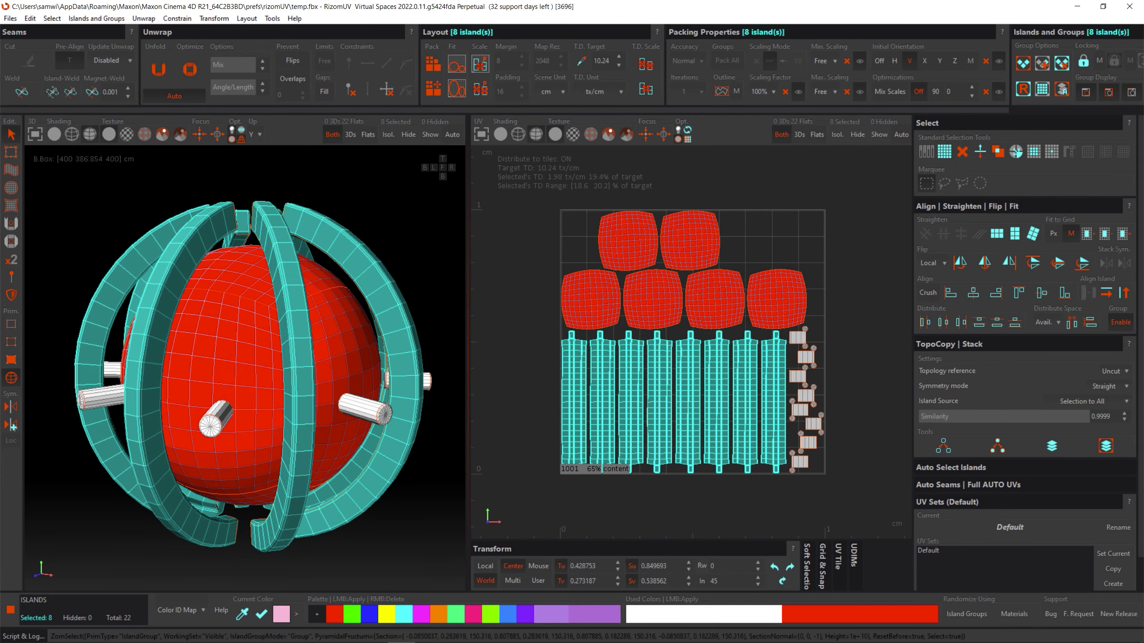
left_click(262, 614)
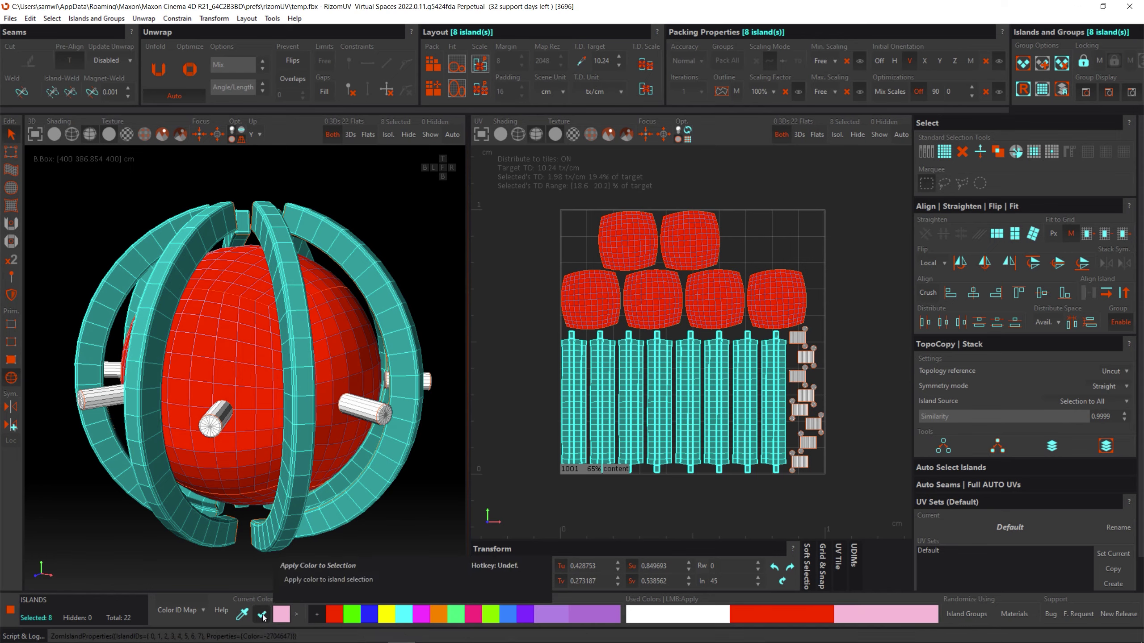
left_click(524, 410)
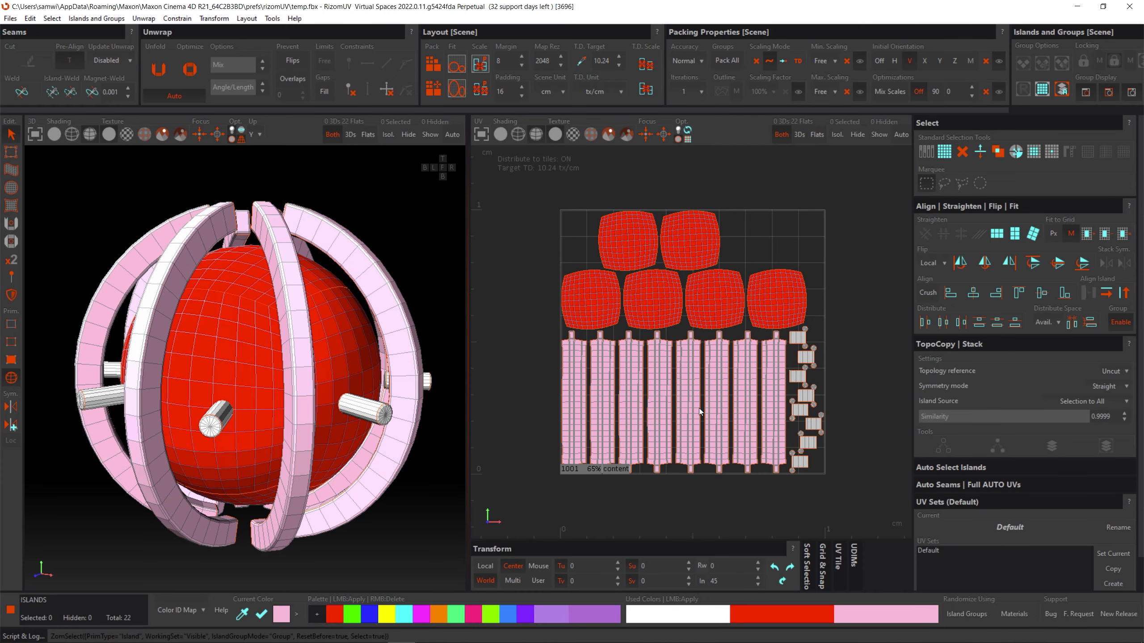
- Paint the eight small cylinder peg islands at the tile's right mint green
scroll(825, 417, "up", 4)
scroll(847, 500, "down", 3)
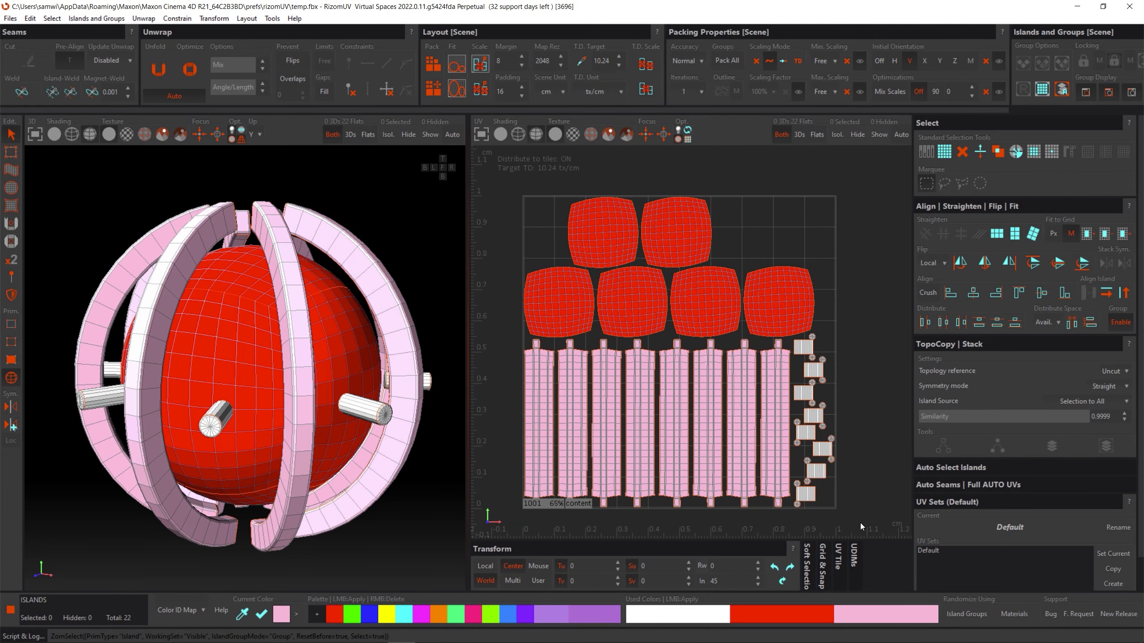
left_click_drag(859, 523, 805, 354)
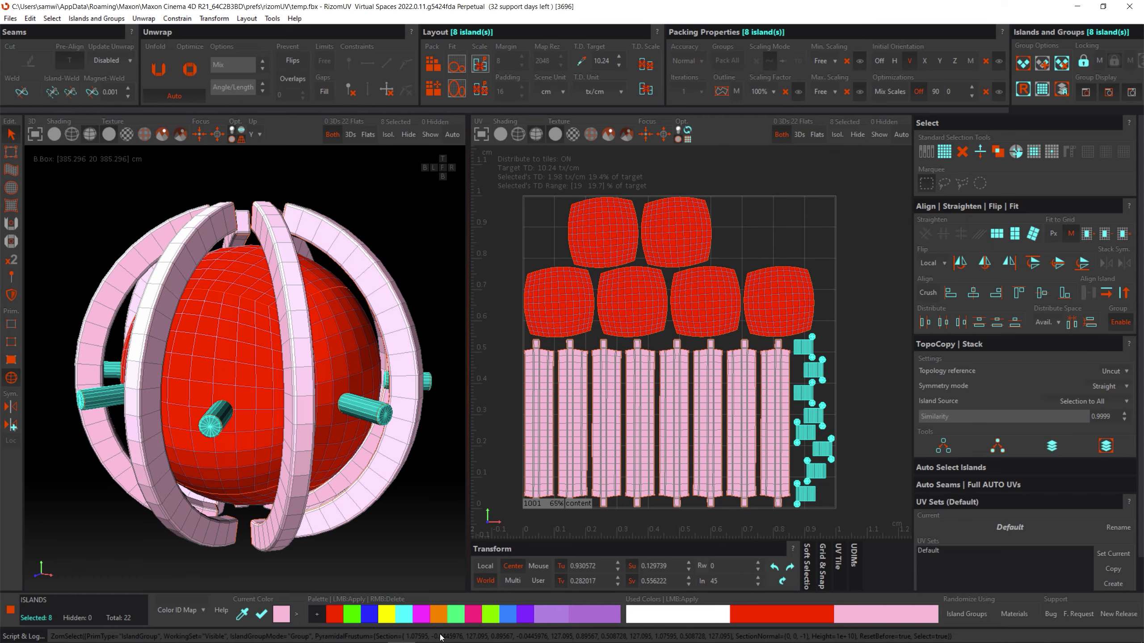
left_click(455, 621)
left_click(849, 405)
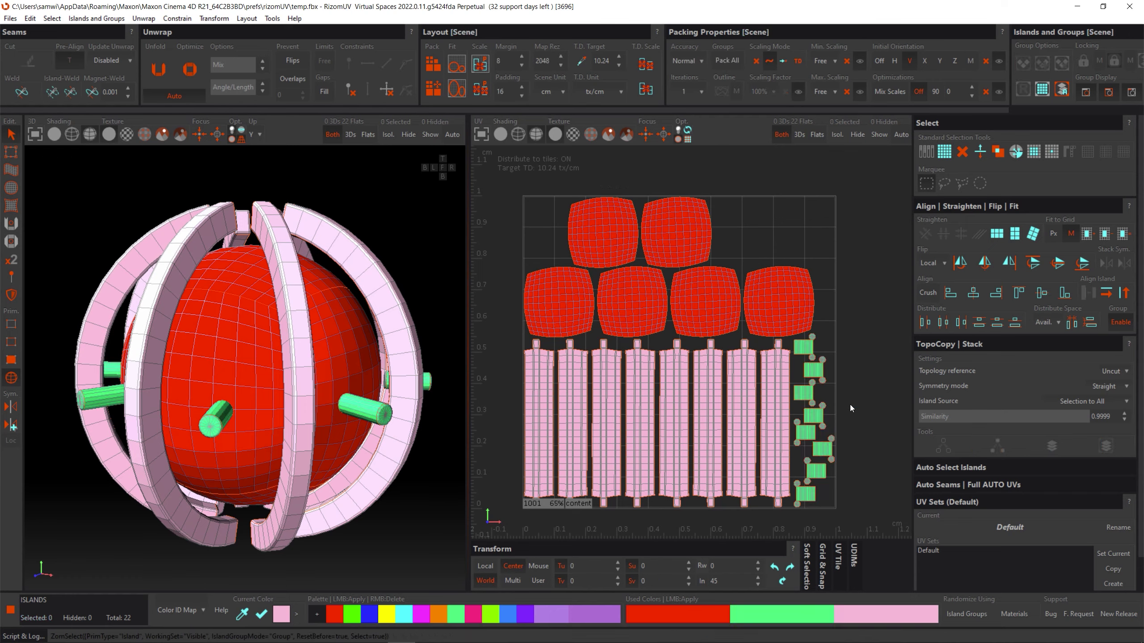
middle_click_drag(713, 415, 718, 415)
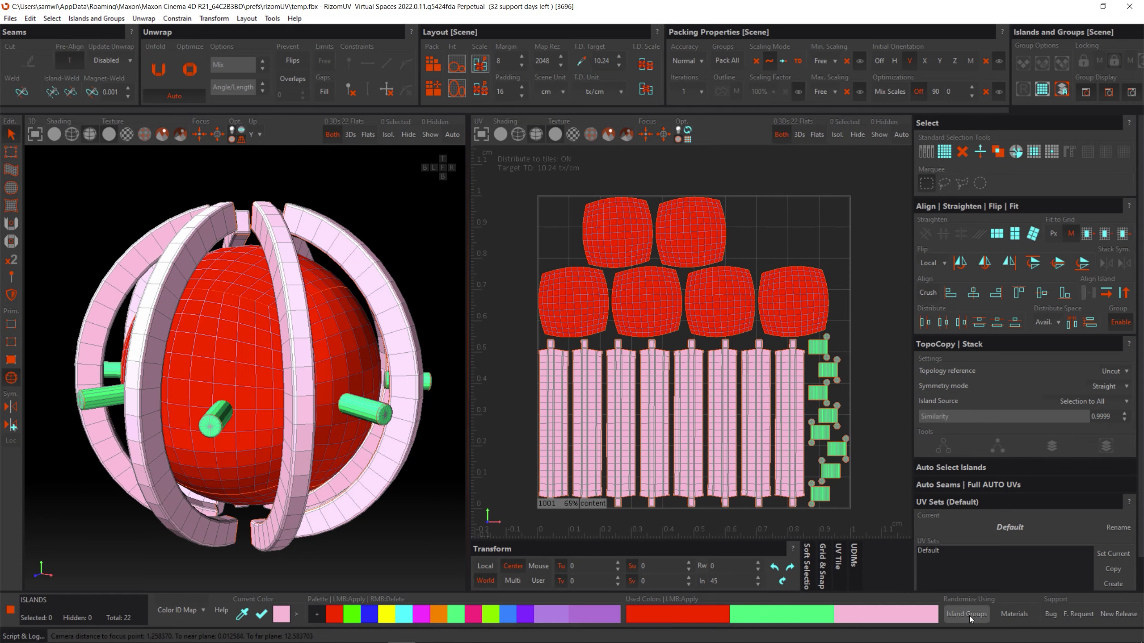
- Repack the red, pink and green islands inside tile 1001 with Ctrl+P
left_click(925, 152)
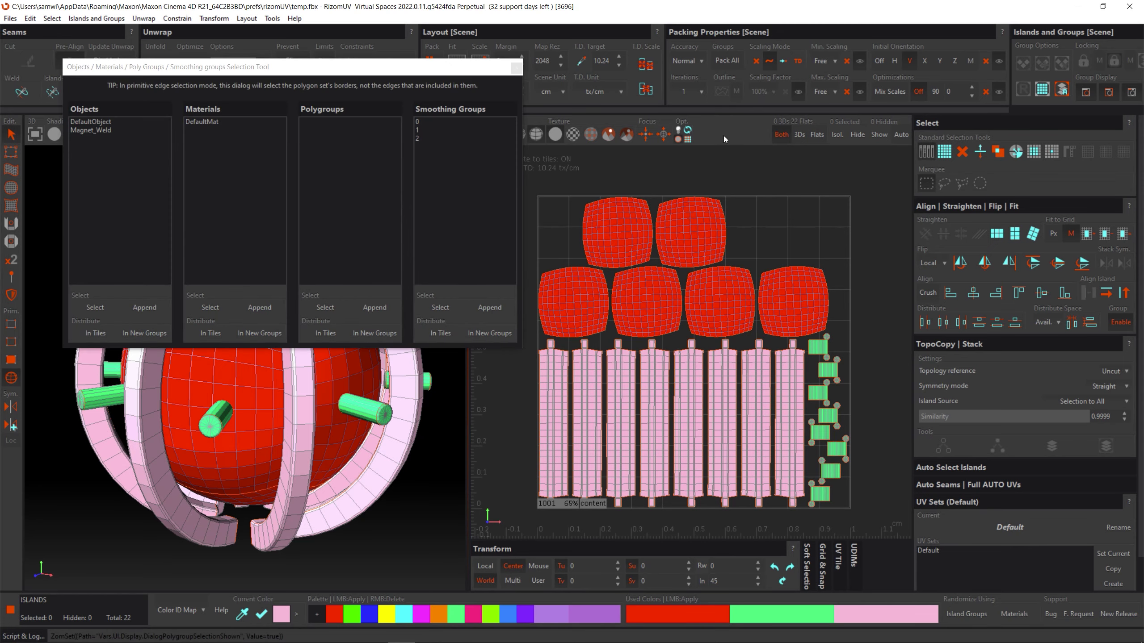
left_click_drag(428, 69, 463, 163)
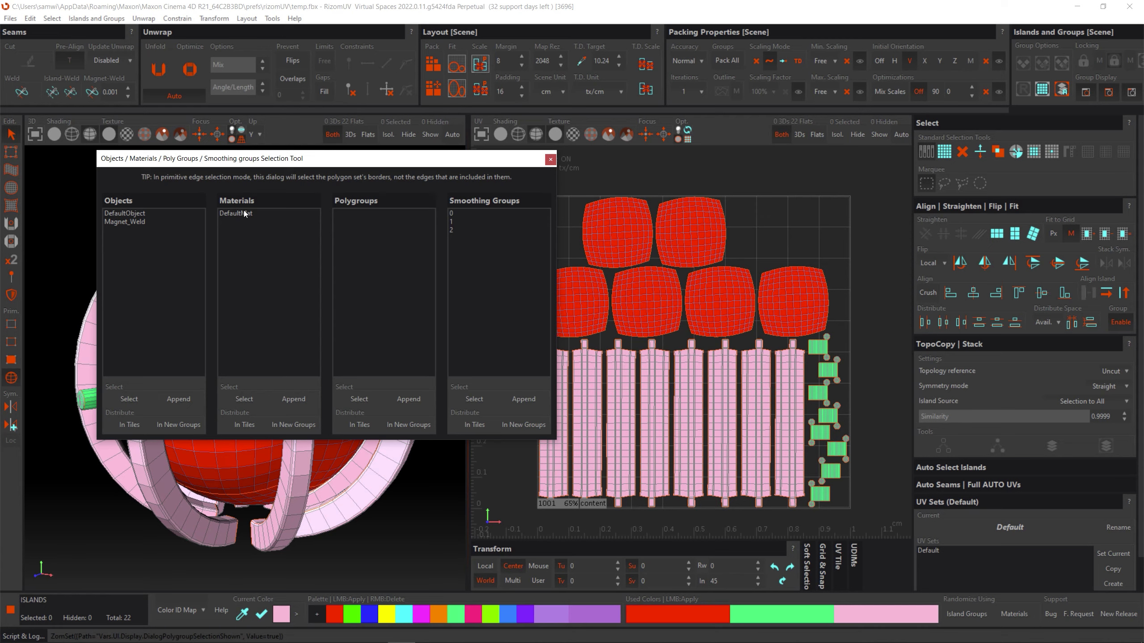
left_click(550, 159)
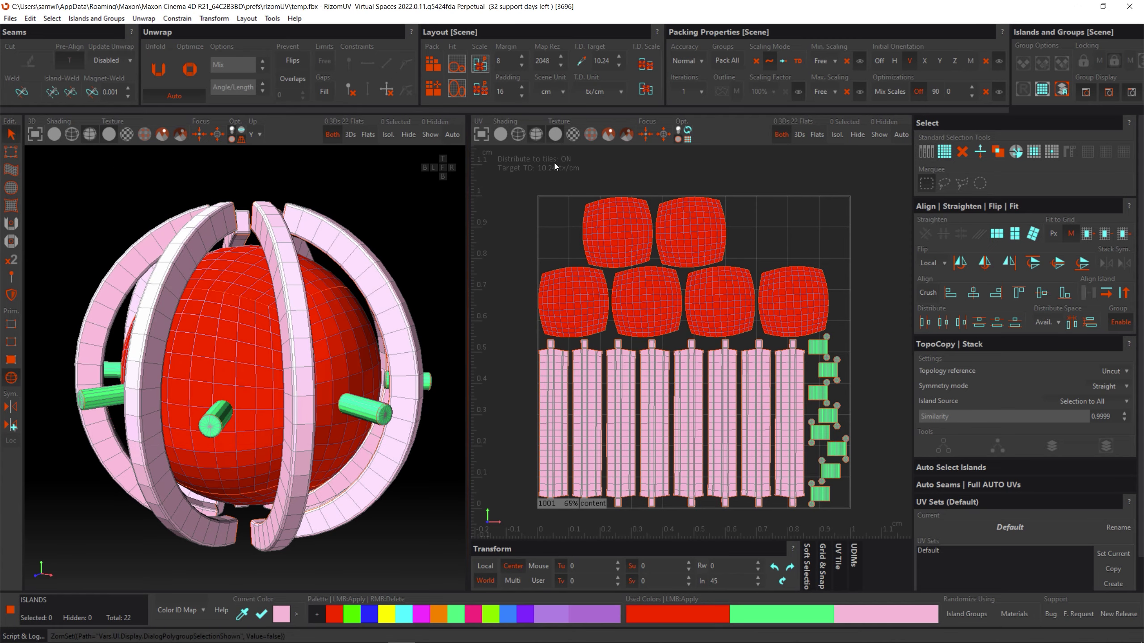
key("ctrl+p")
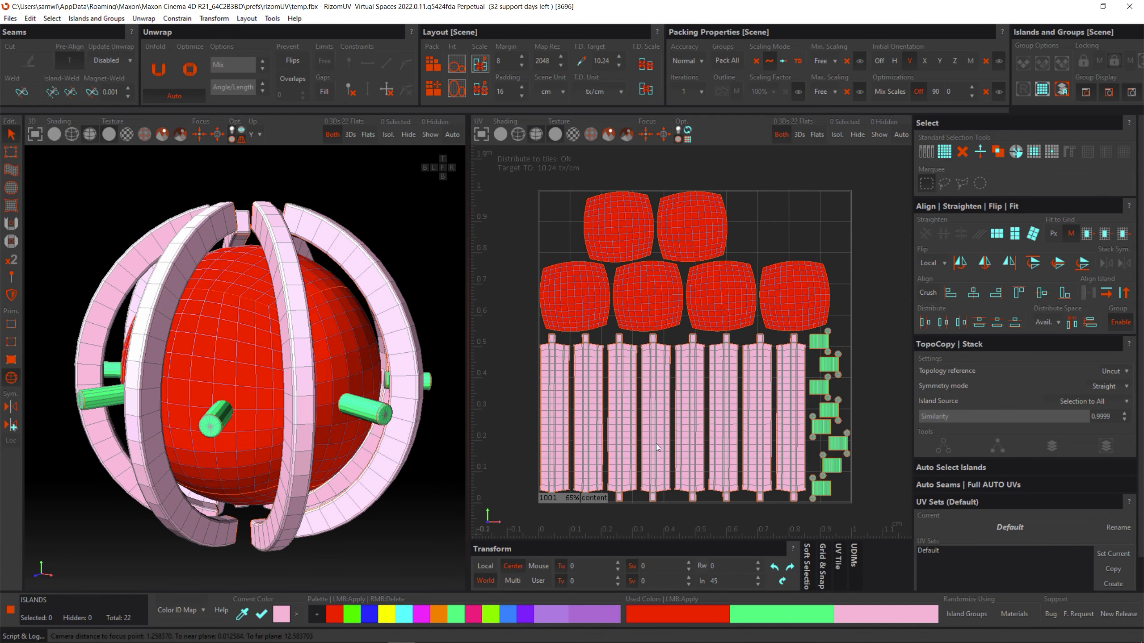
middle_click_drag(318, 353, 316, 350)
scroll(297, 346, "up", 1)
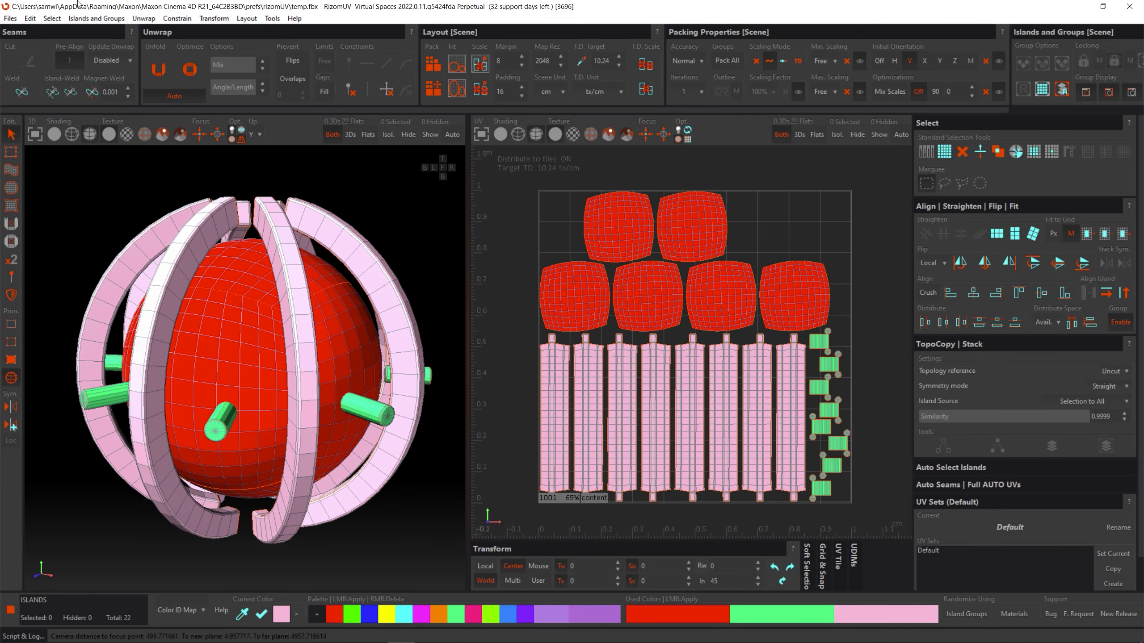
left_click(9, 18)
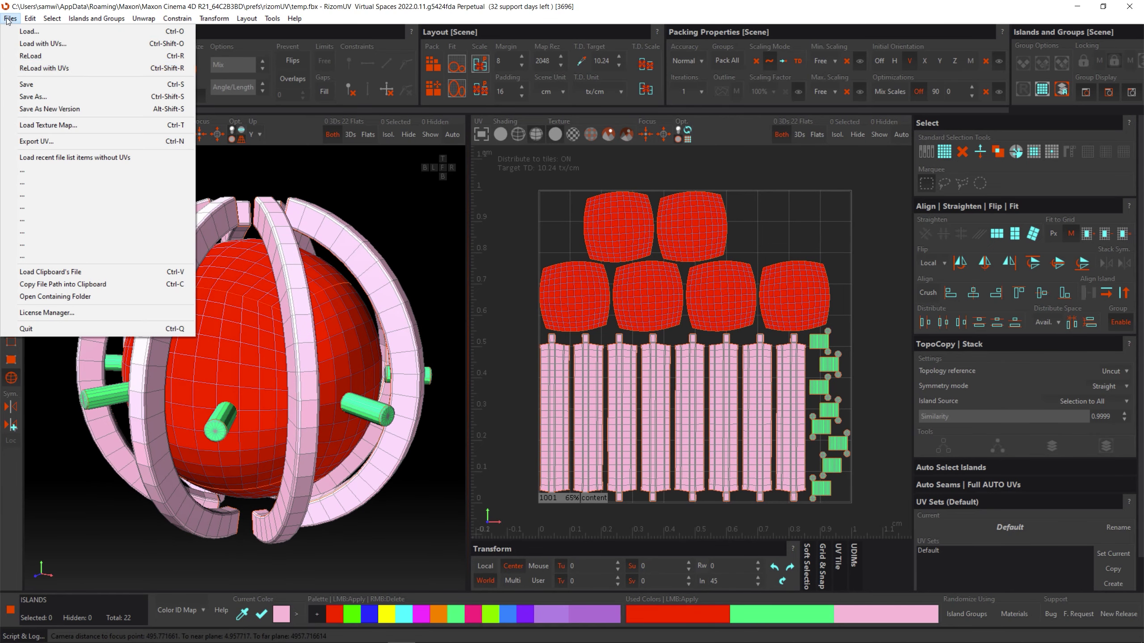
- Set the UV export destination to the Desktop\Test folder with file name 'Test'
left_click(50, 140)
left_click_drag(209, 141, 240, 66)
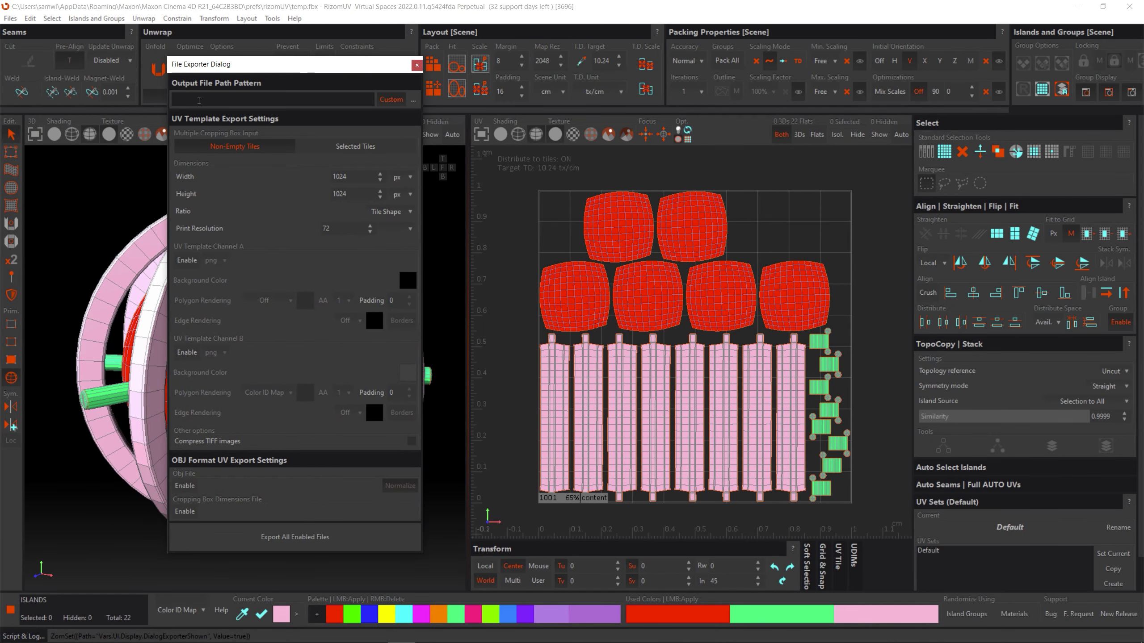
left_click(412, 100)
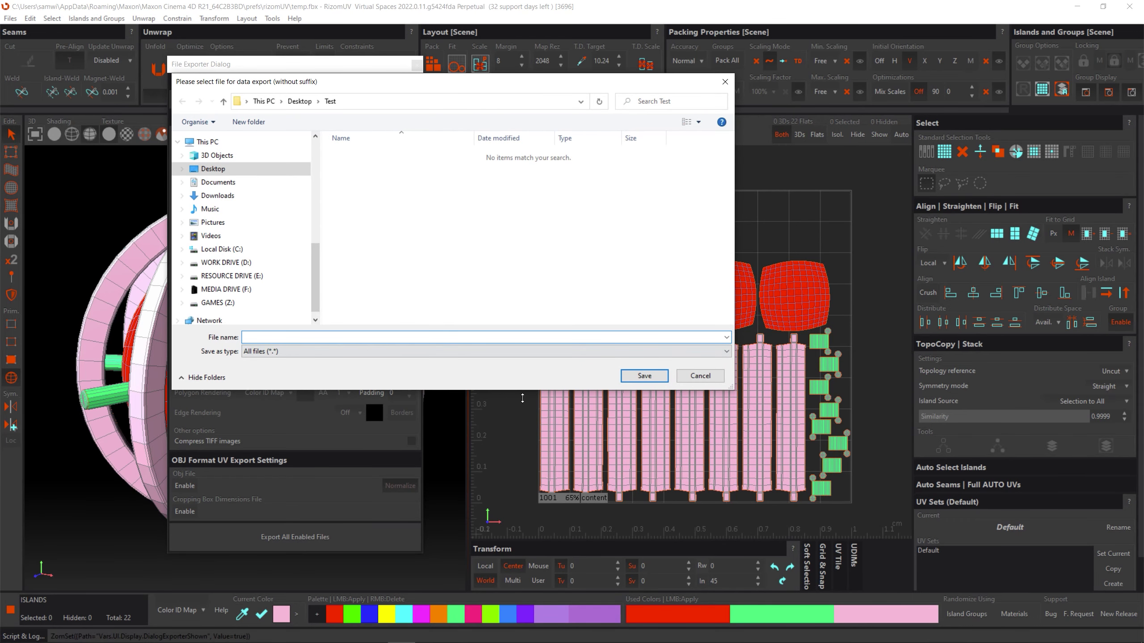
left_click(437, 339)
type("Test")
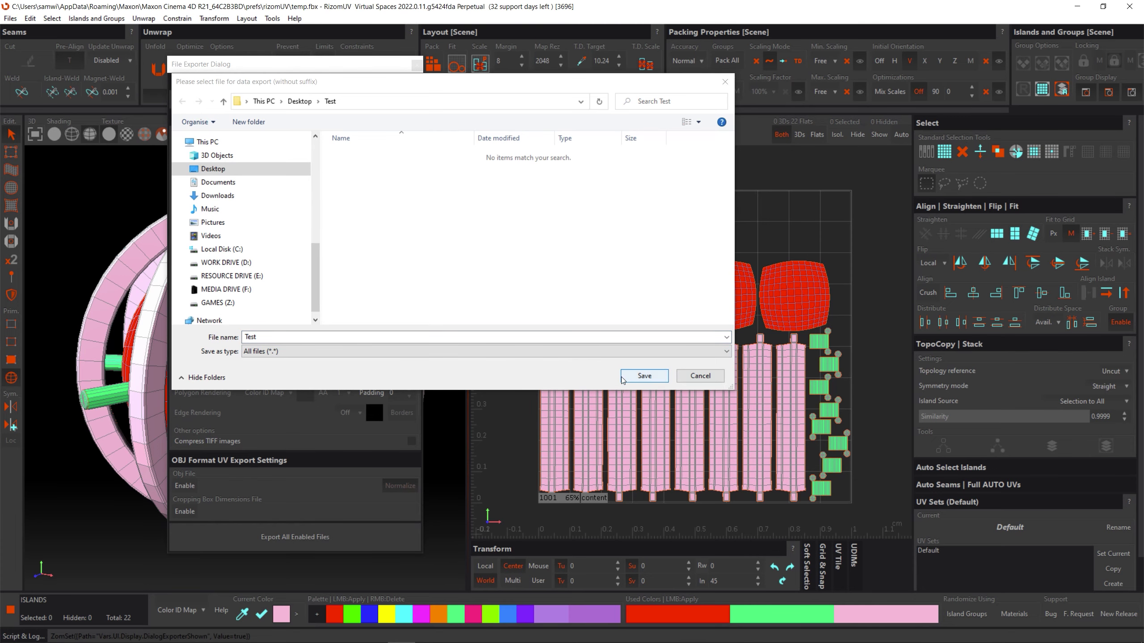
left_click(645, 375)
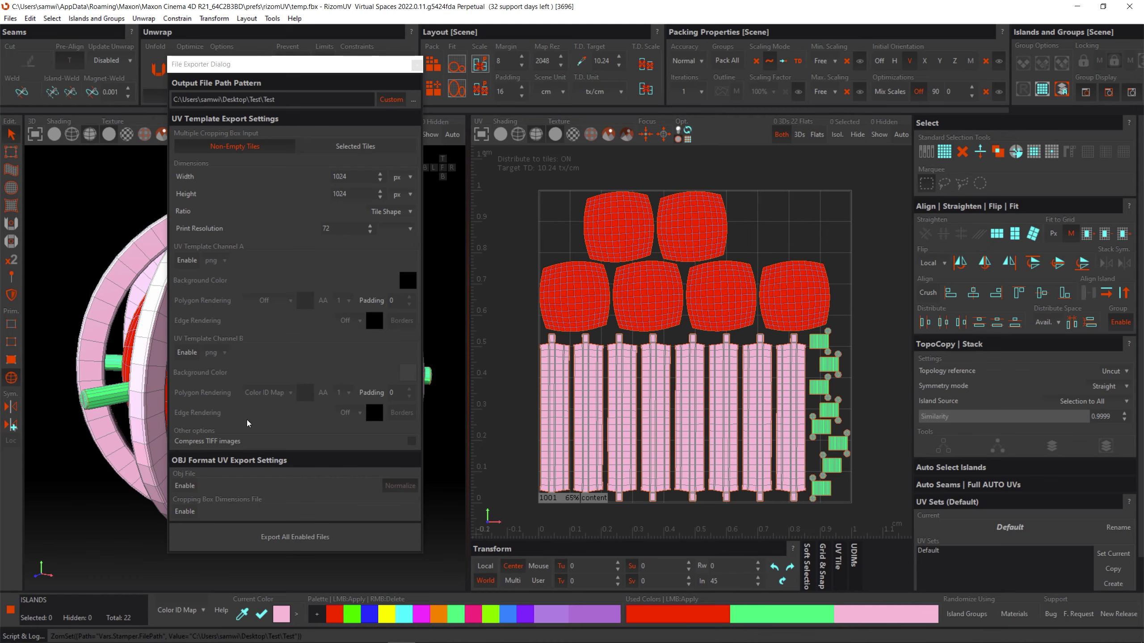
- Export the PNG UV template with Color ID Map polygon fill and edge rendering Off
left_click(186, 262)
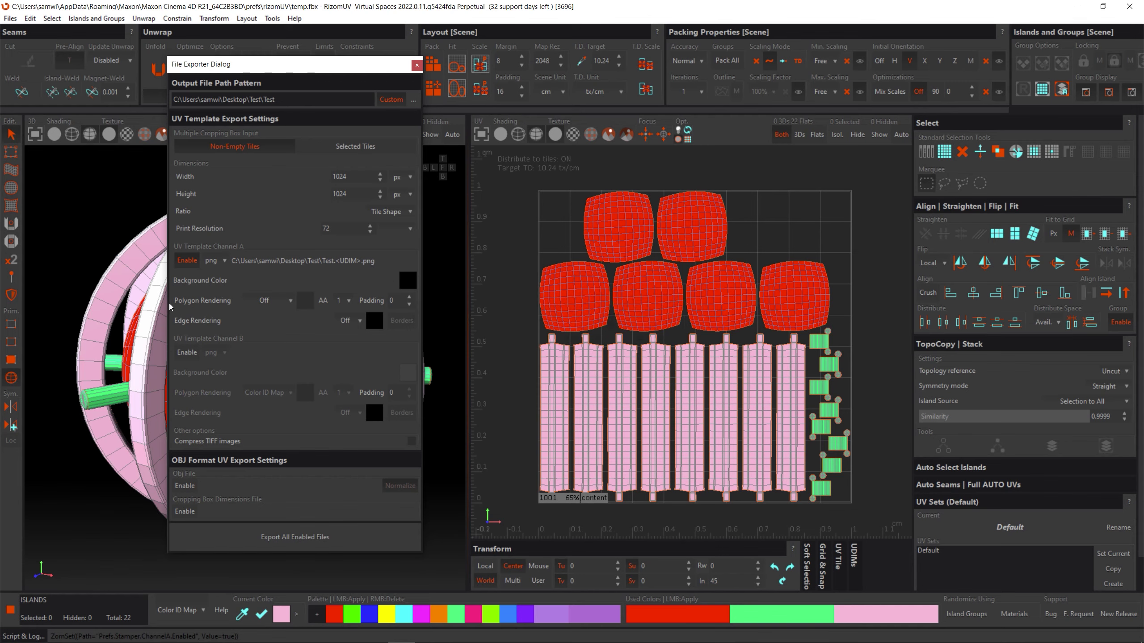
left_click(268, 304)
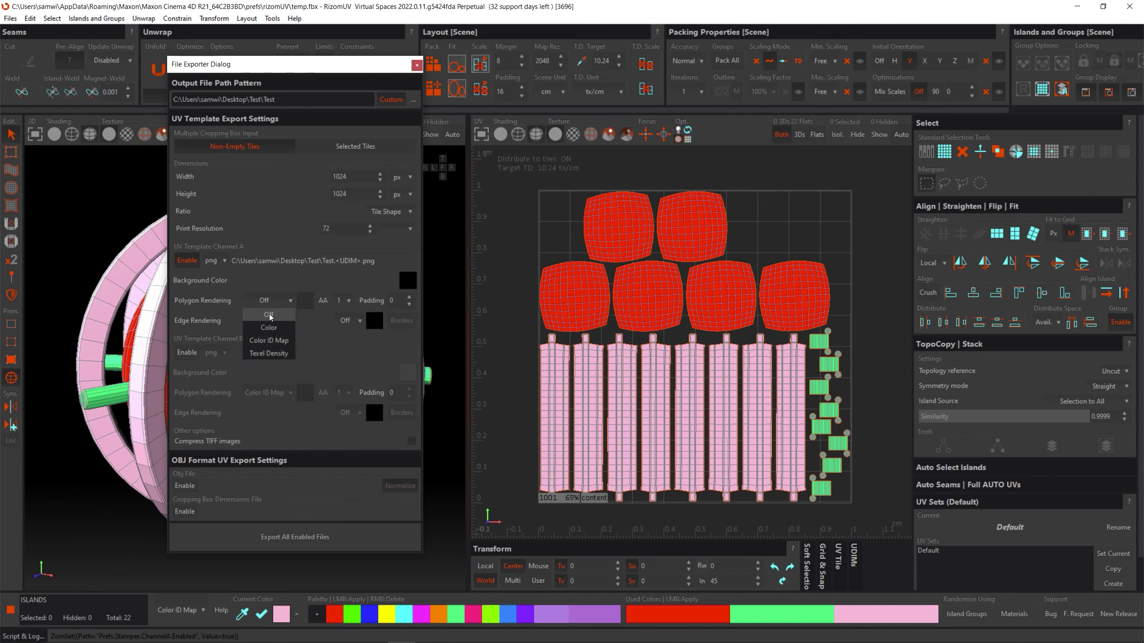
left_click(272, 343)
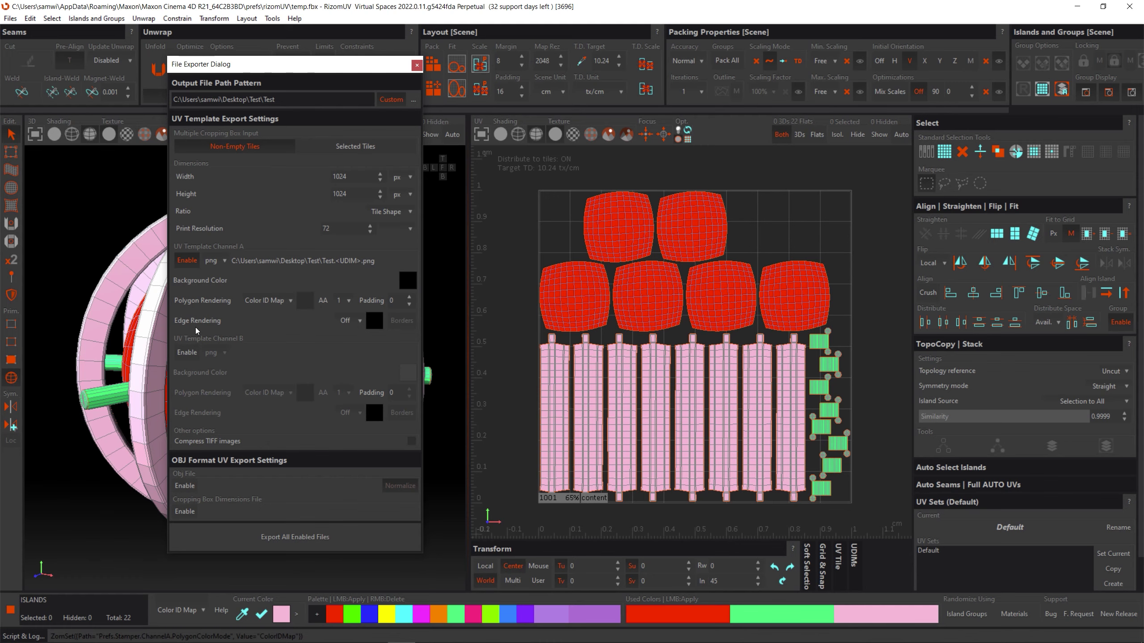
left_click(359, 320)
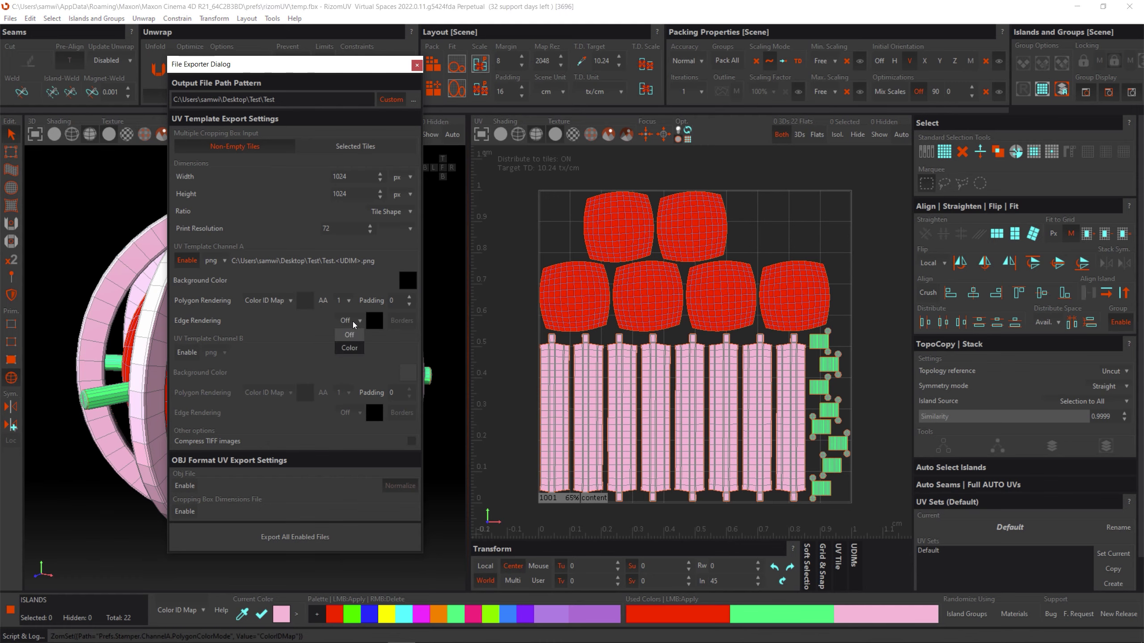
left_click(350, 335)
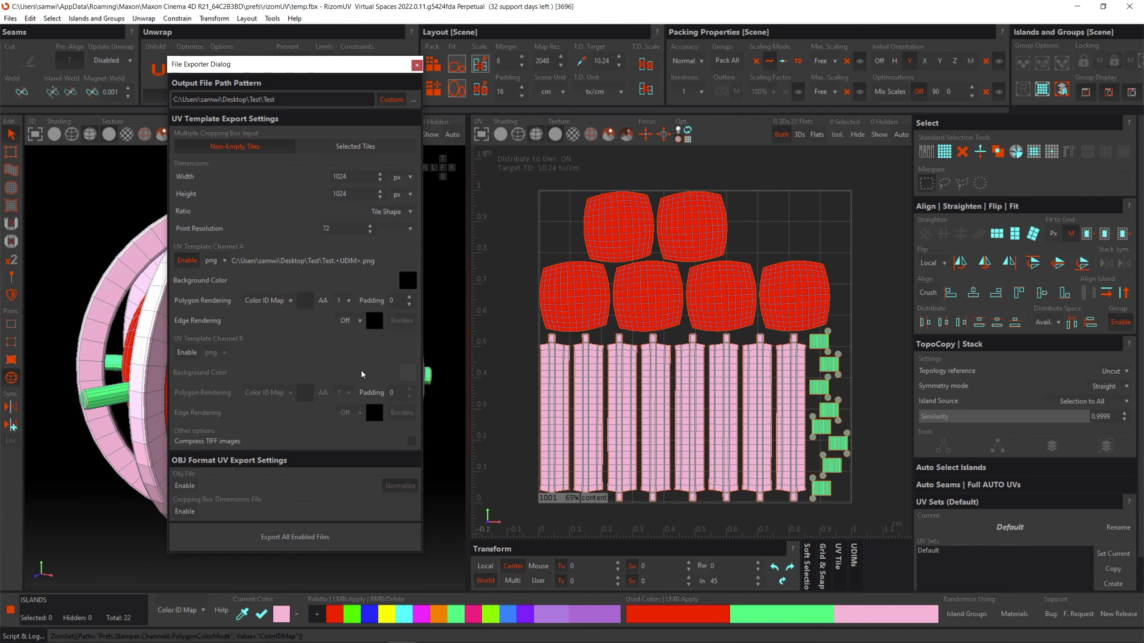
left_click(294, 538)
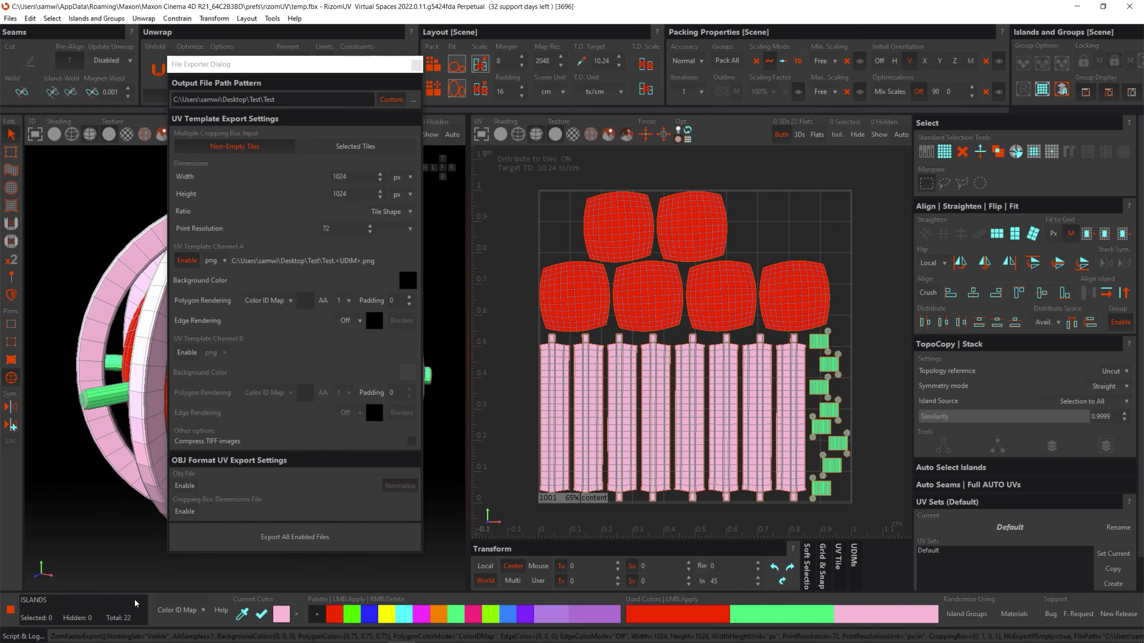
left_click(416, 66)
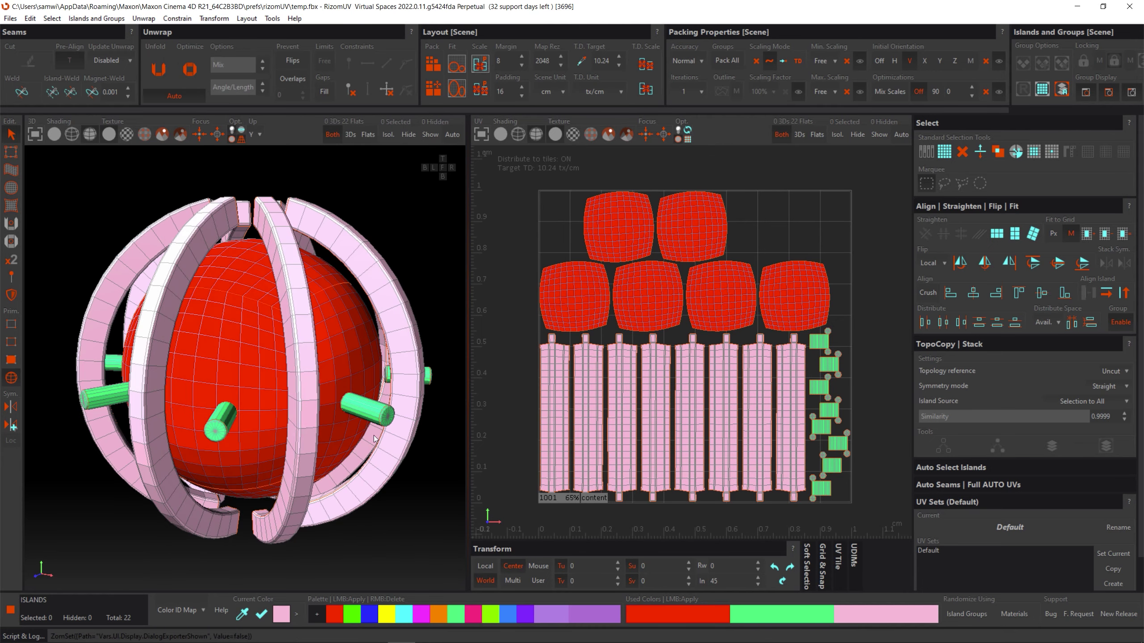
- Open the exported Test.1001.png from the Desktop\Test folder in File Explorer
mouse_move(277, 640)
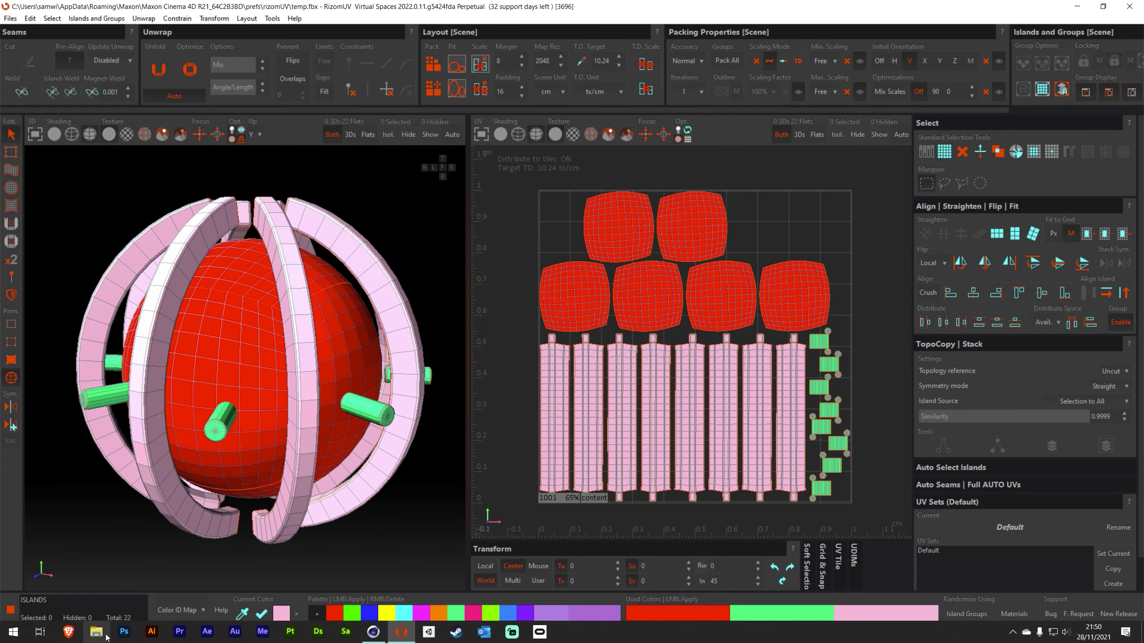
left_click(98, 633)
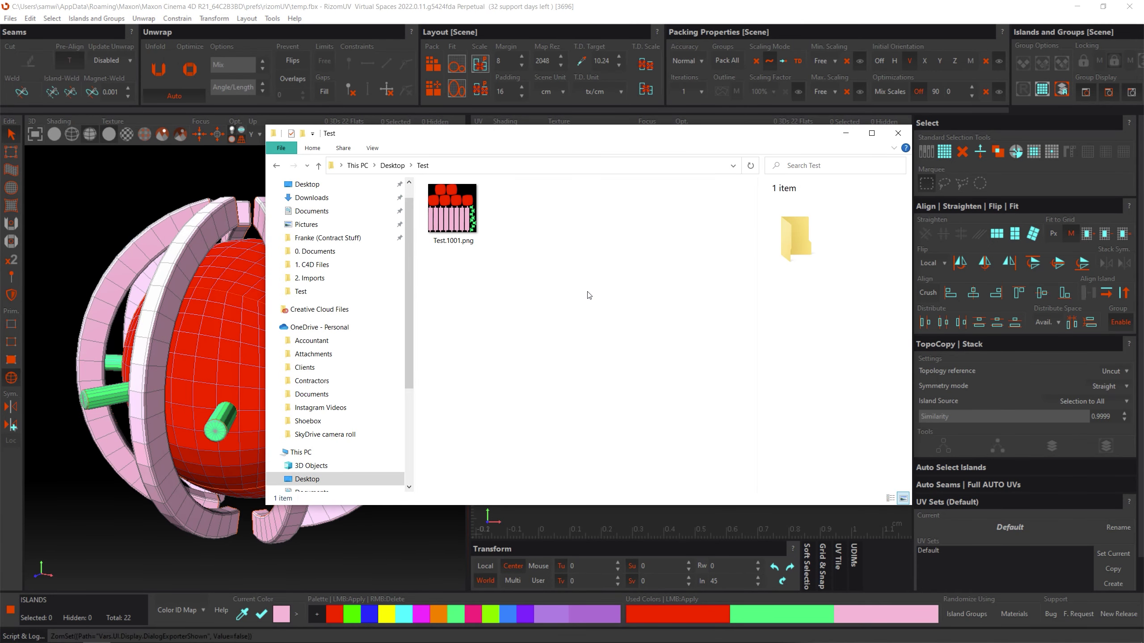
double_click(453, 227)
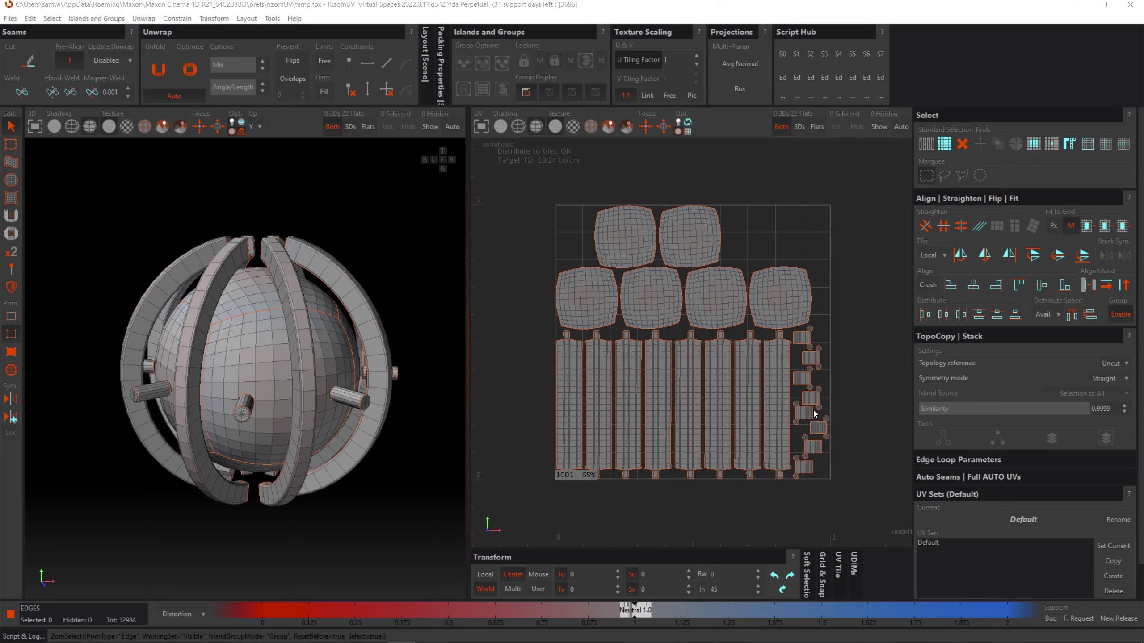
- Group the six square sphere islands at the top of tile 1001 as G0
left_click(11, 370)
left_click_drag(541, 205, 814, 304)
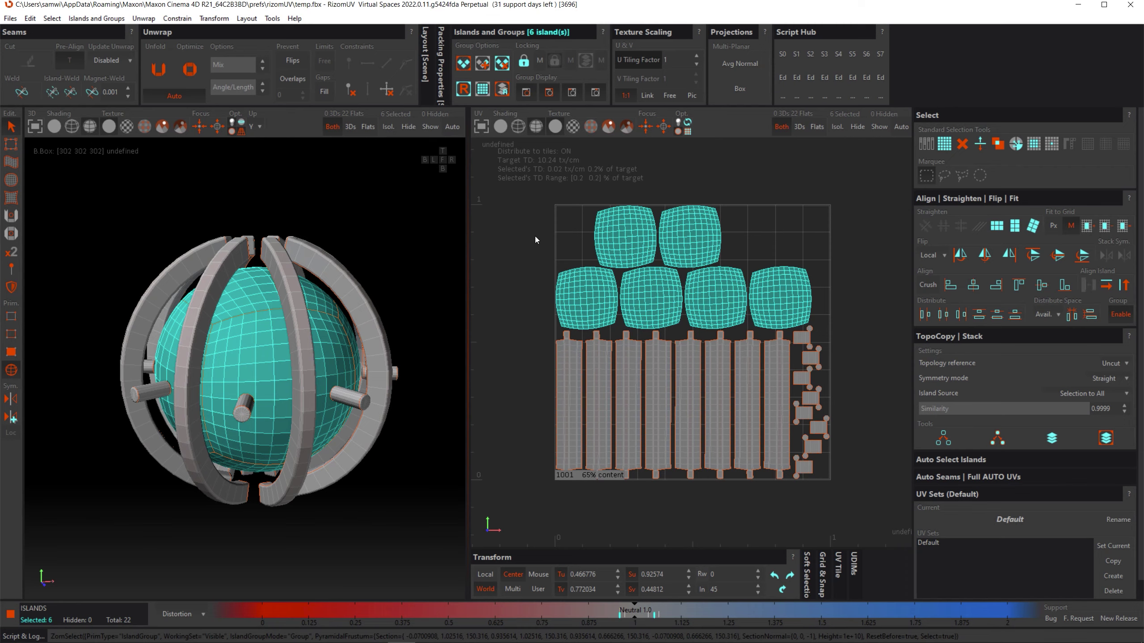
key("ctrl+g")
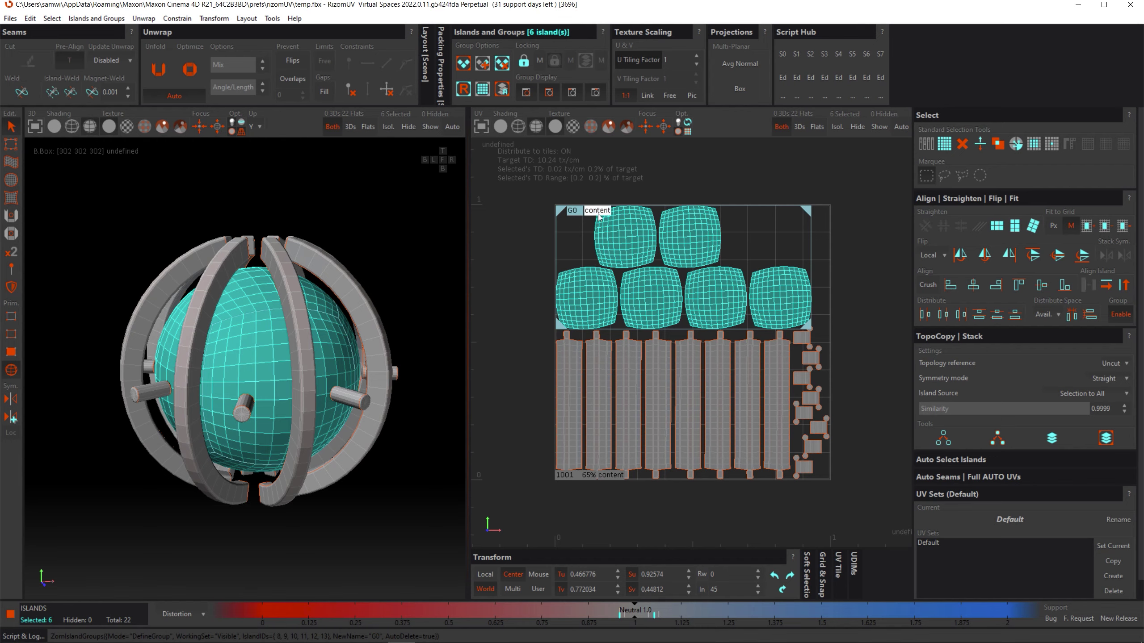
left_click(538, 253)
left_click(572, 212)
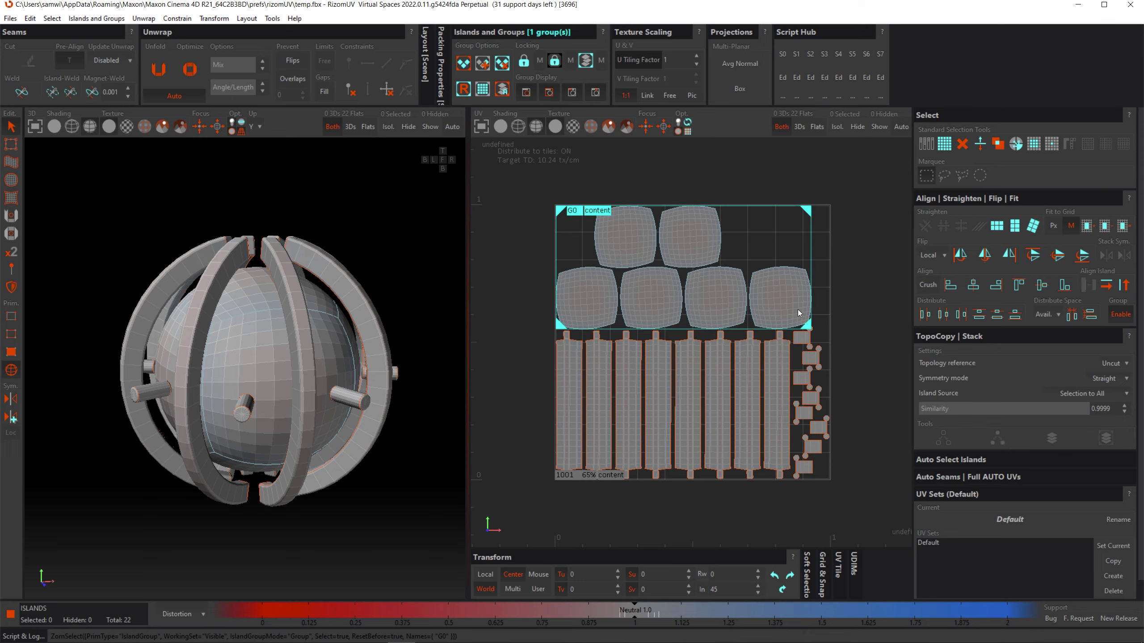
left_click(596, 211, "ctrl")
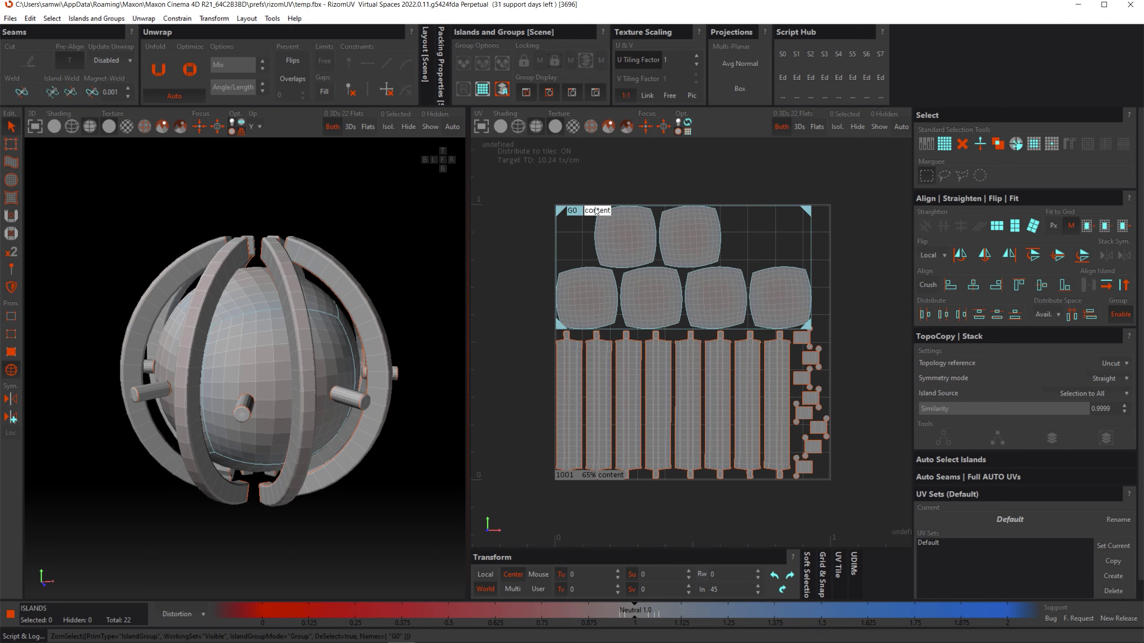
left_click(629, 286)
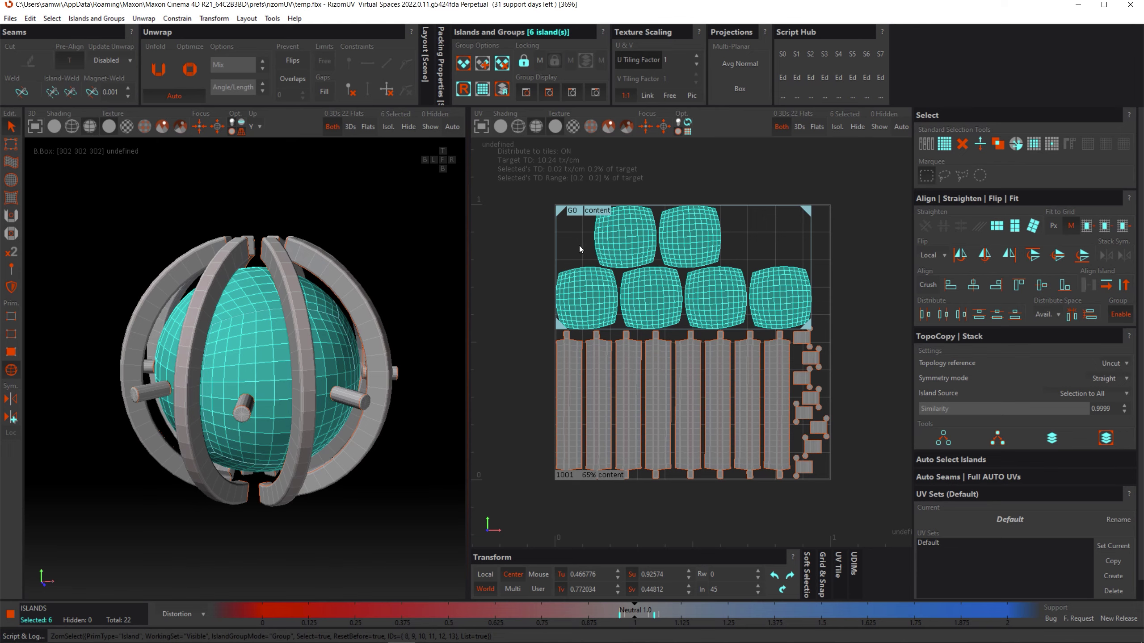
- Rename the six-island group G0 to 'Hello'
left_click(531, 286)
left_click(571, 215)
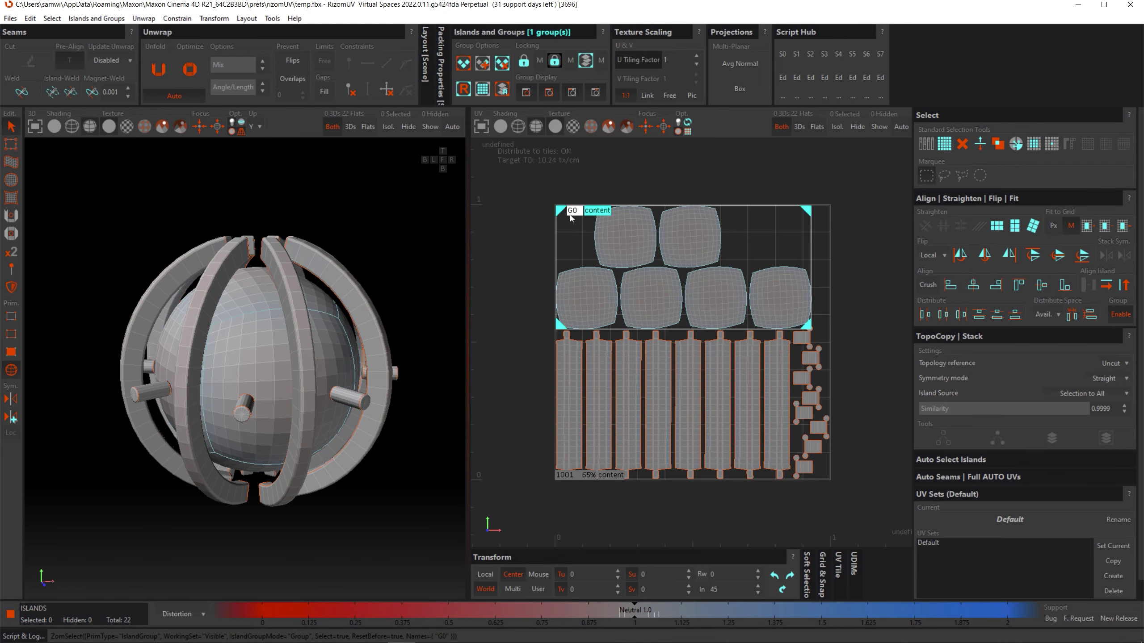
left_click(464, 93)
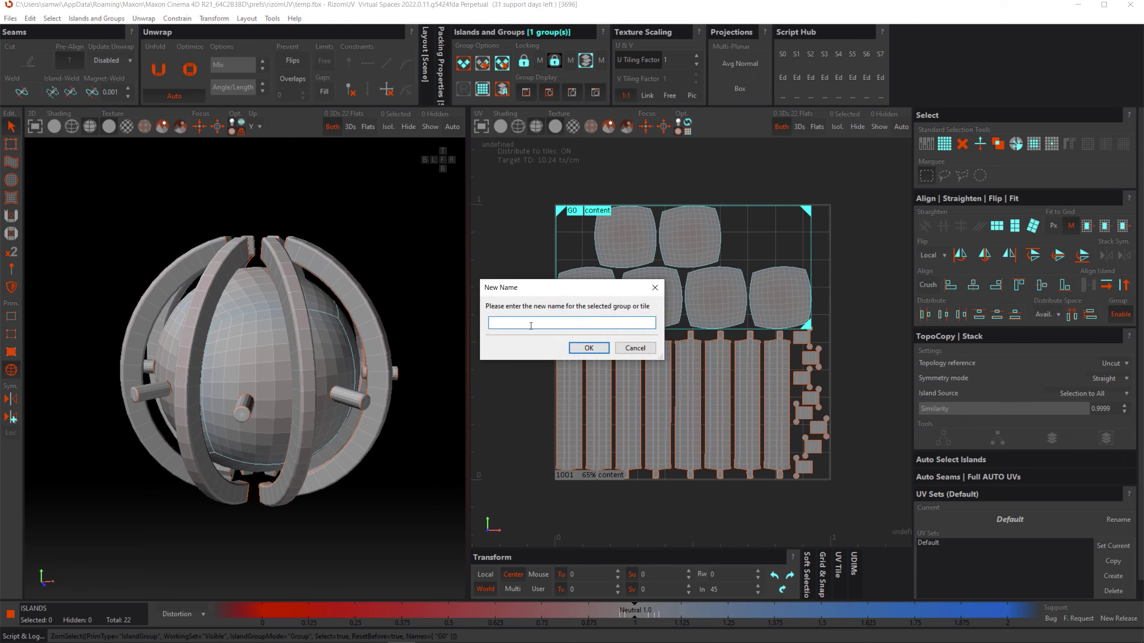
type("Hello")
left_click(589, 348)
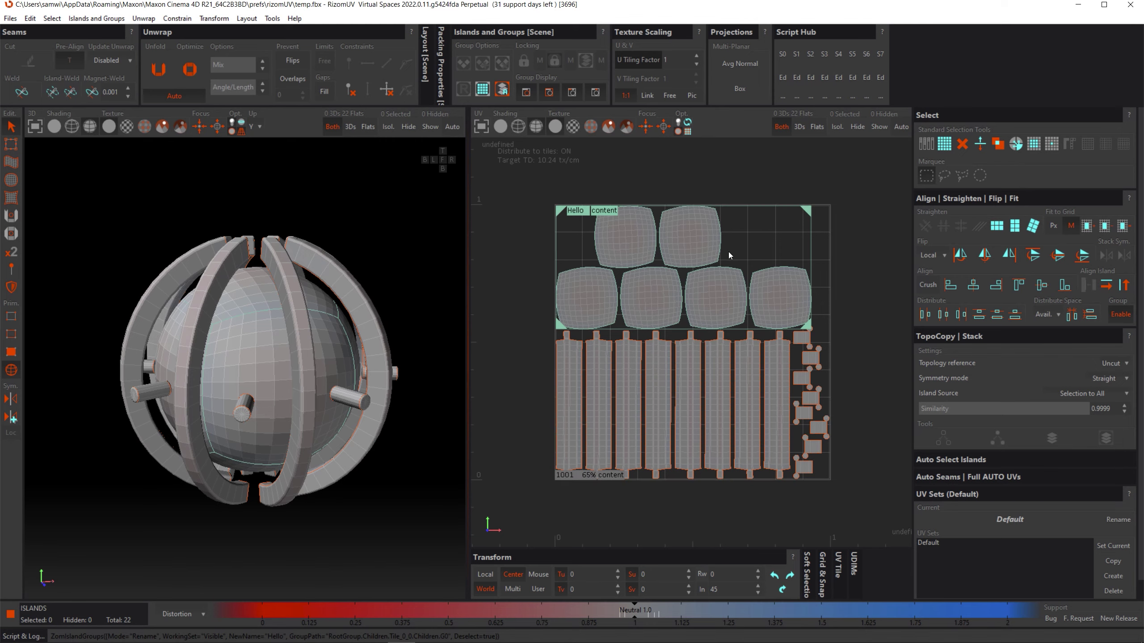
- Nest the two right-hand second-row squares as a group inside Hello, undoing a trial pack
left_click_drag(771, 286, 771, 286)
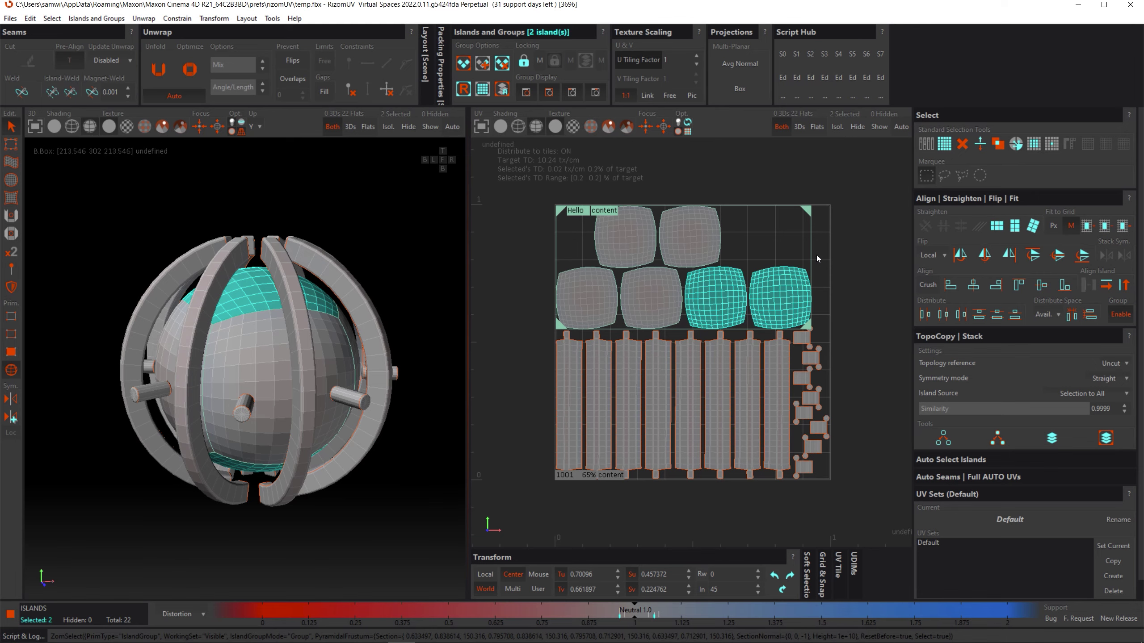
key("ctrl+g")
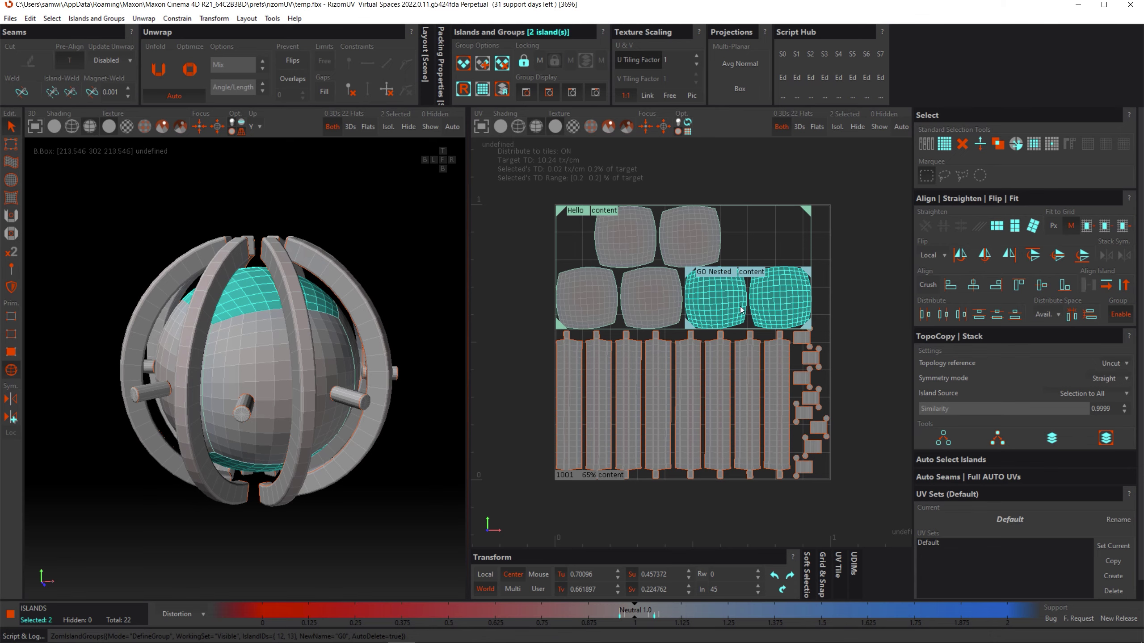
left_click(758, 253)
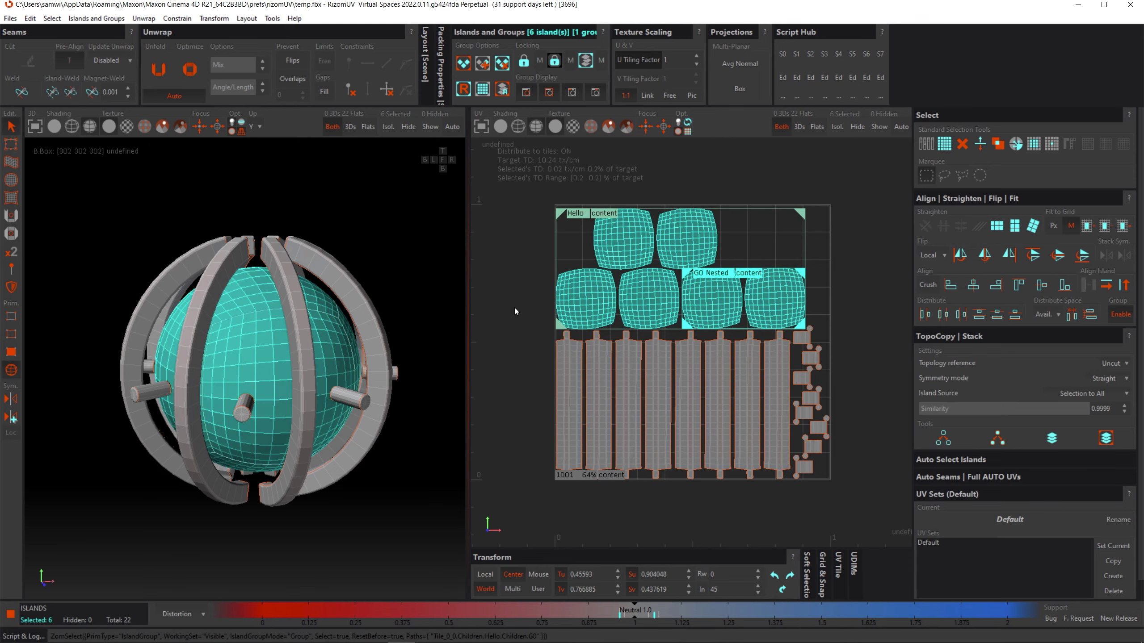
key("p")
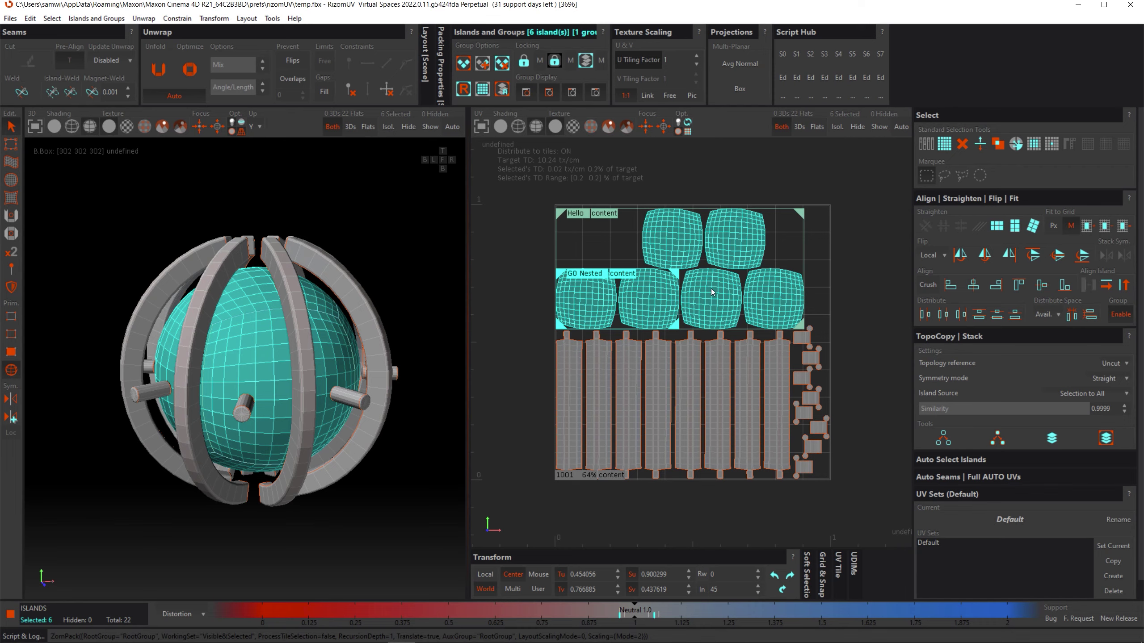
left_click(821, 292)
key("ctrl+z")
key("ctrl+z")
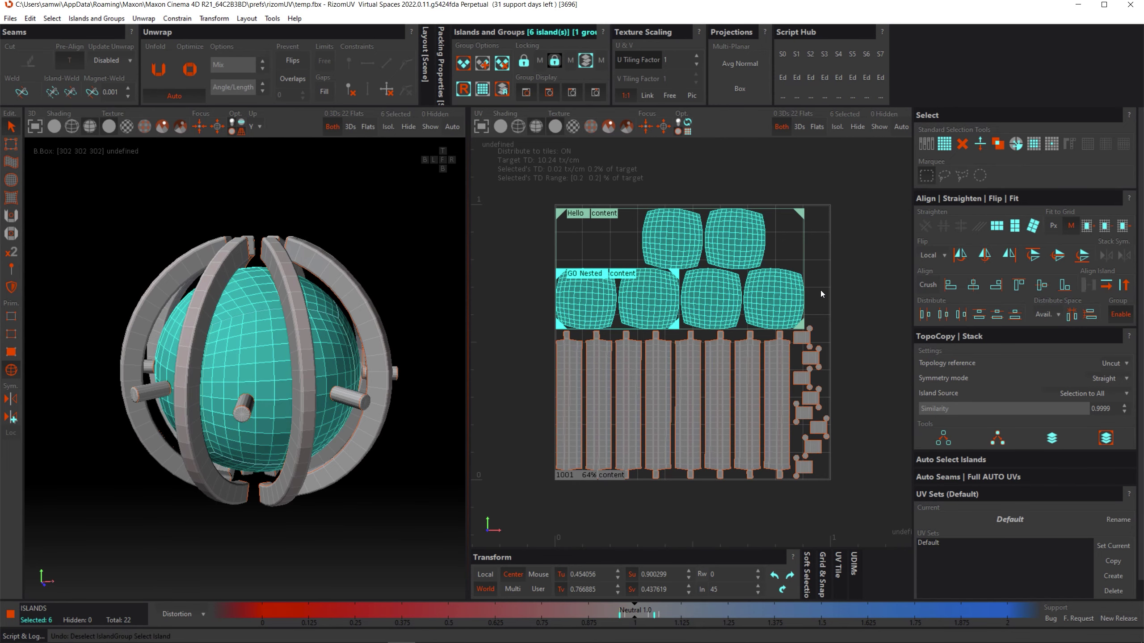
left_click(889, 304)
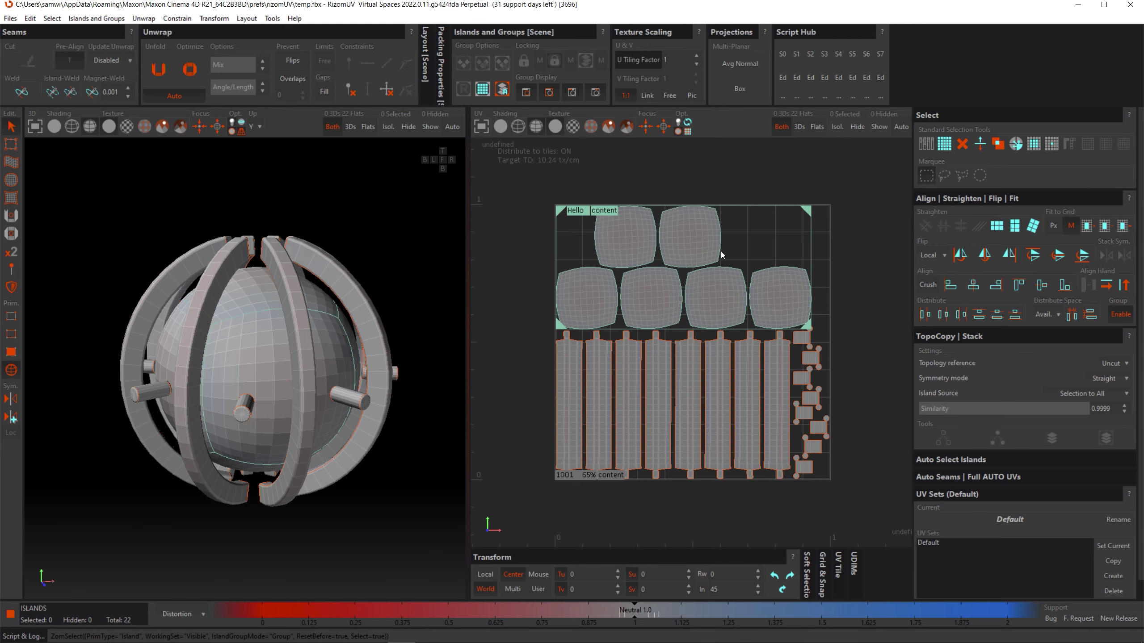
- Group the eight small islands in the right-hand column as G0
left_click_drag(726, 253, 773, 298)
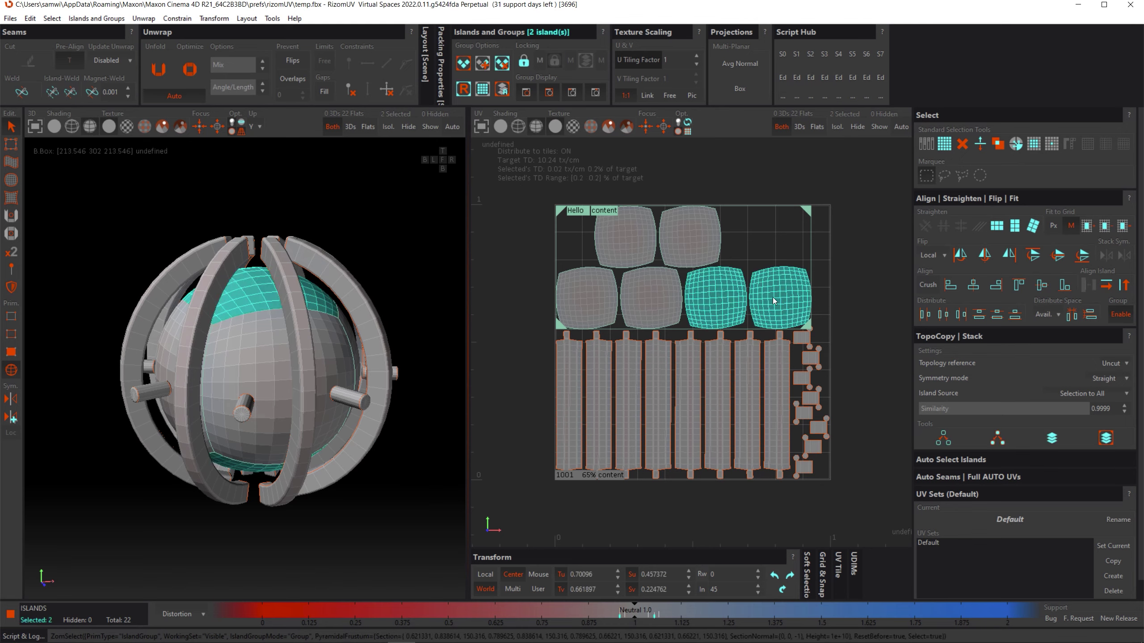
left_click(847, 297)
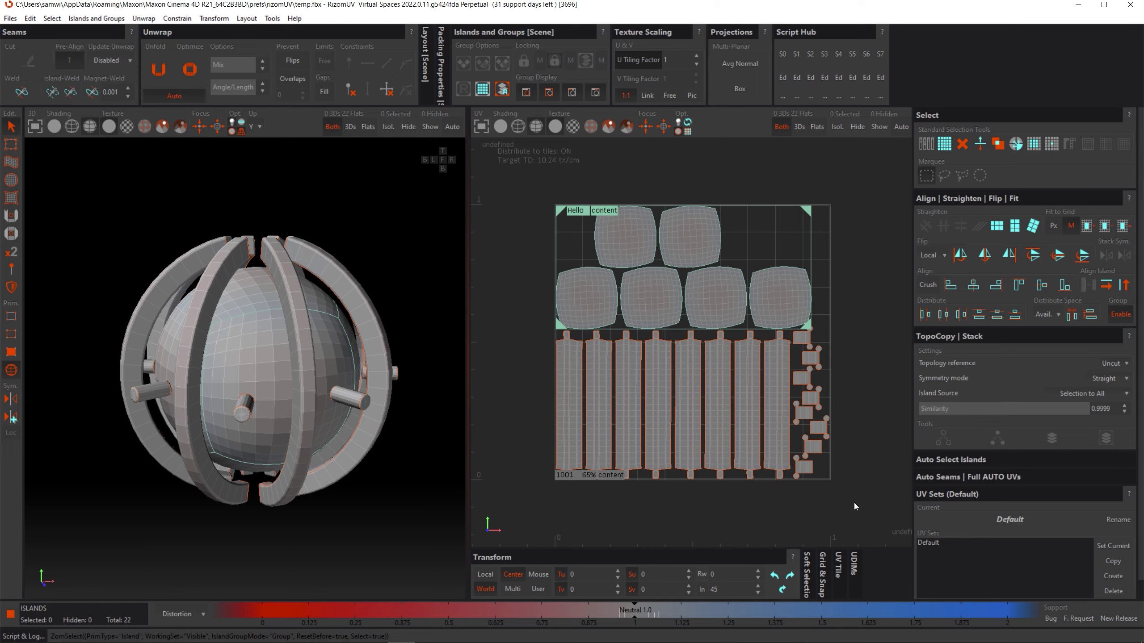
left_click_drag(855, 502, 804, 344)
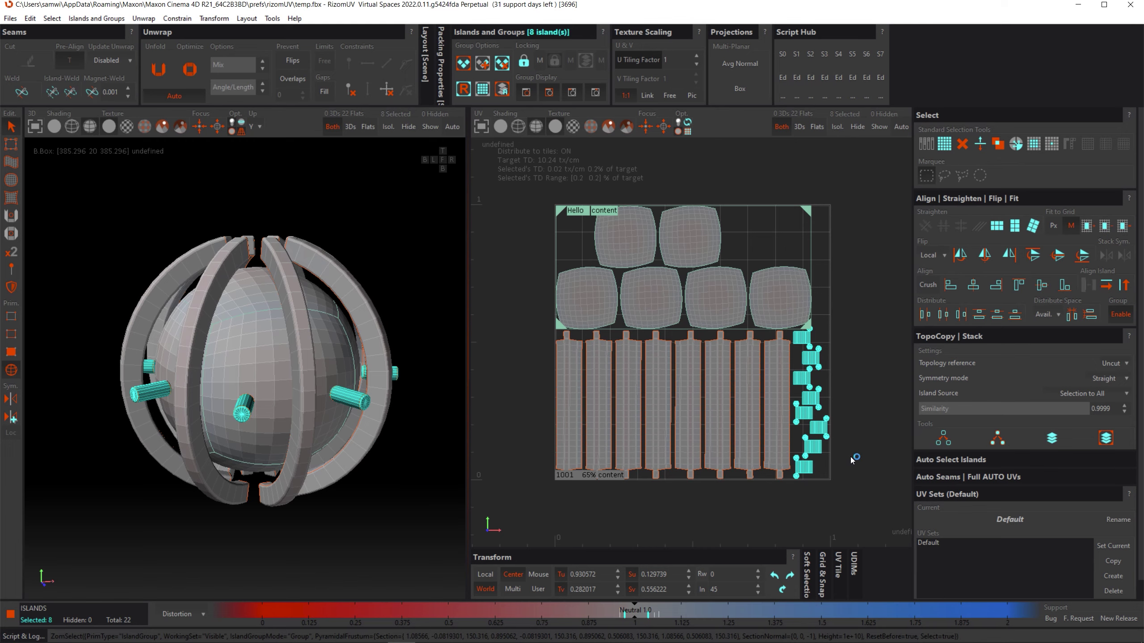
key("ctrl+g")
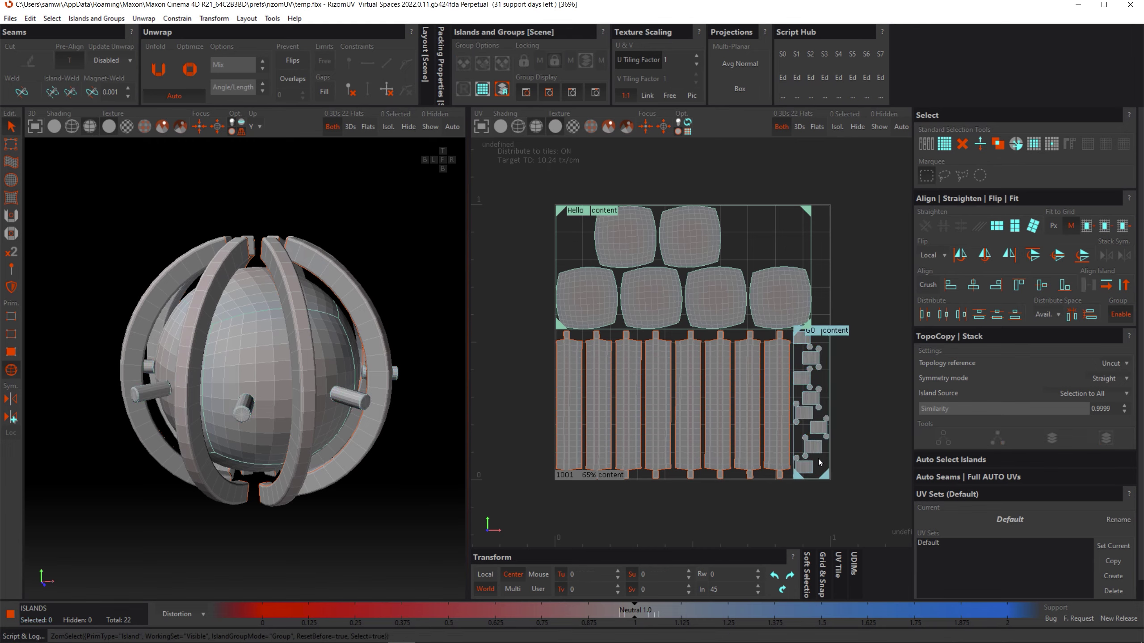
- Move G0 over the upper squares, enlarge its box, and pack its eight islands inside
left_click(816, 333)
left_click_drag(852, 387, 738, 250)
left_click_drag(706, 343, 778, 312)
left_click_drag(673, 197, 623, 234)
left_click(662, 240)
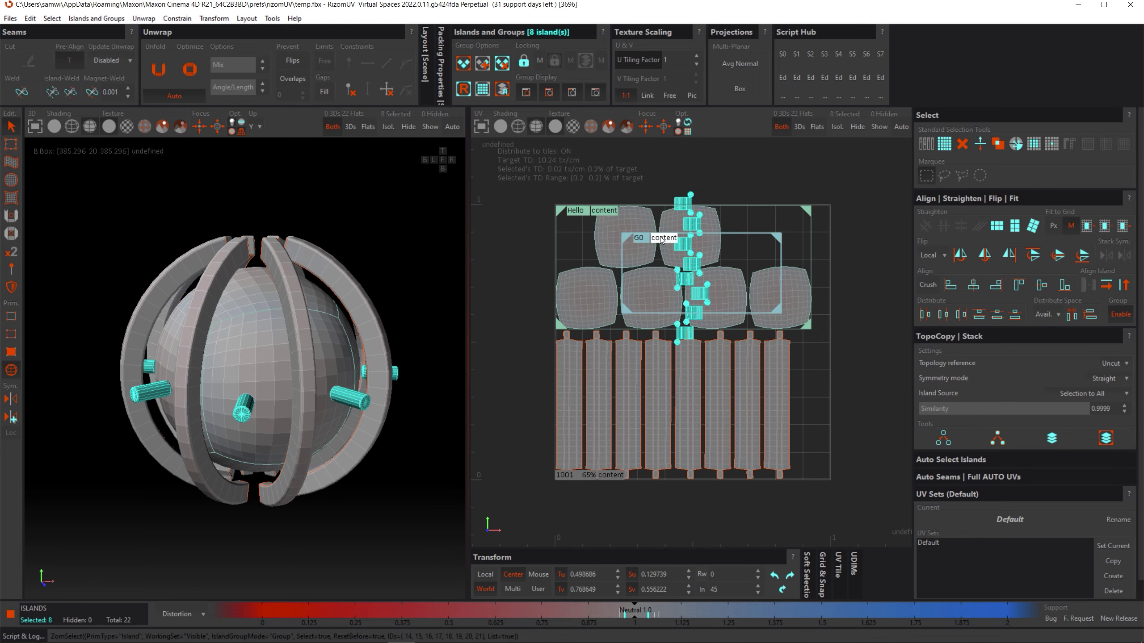
key("p")
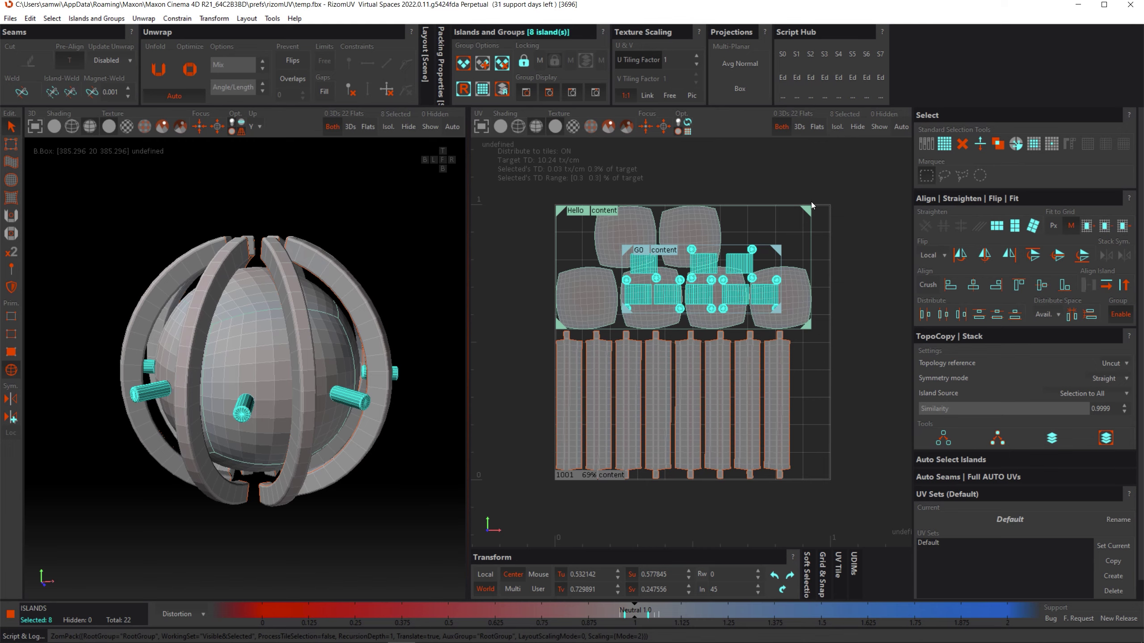
- Nest the G0 group into the underlying group
left_click(638, 251)
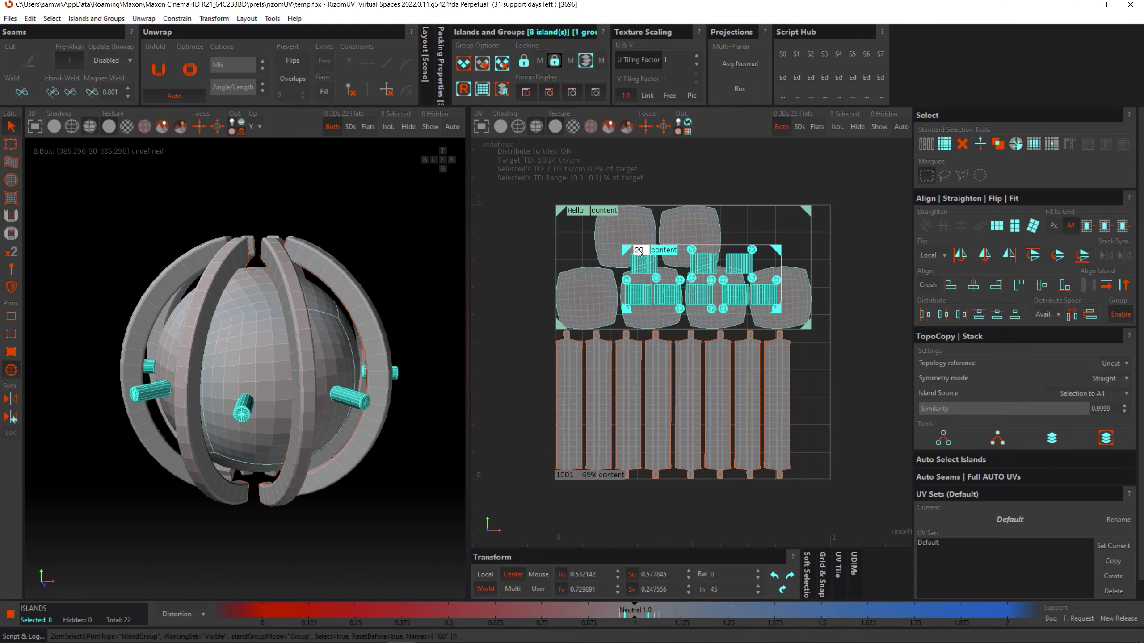
left_click(638, 251)
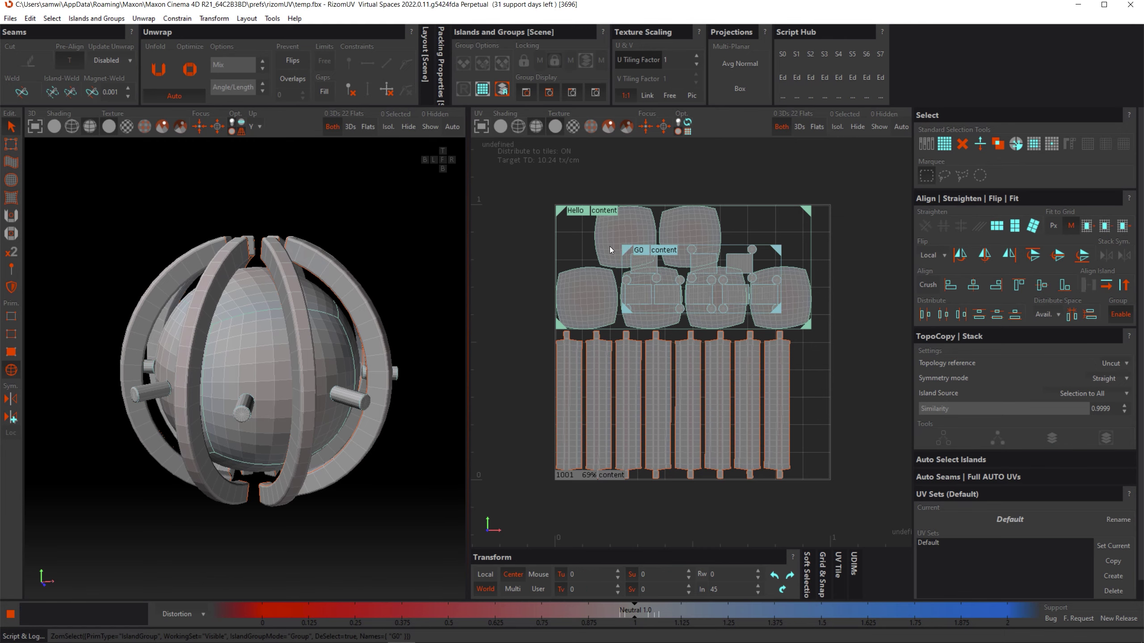
left_click(644, 251)
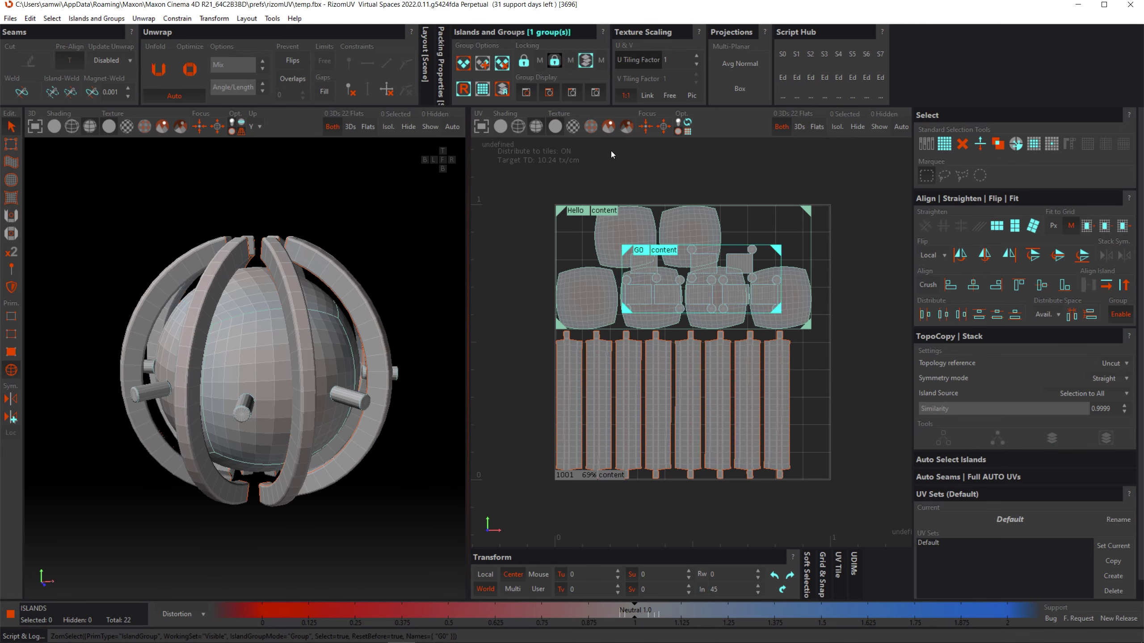
left_click(483, 68)
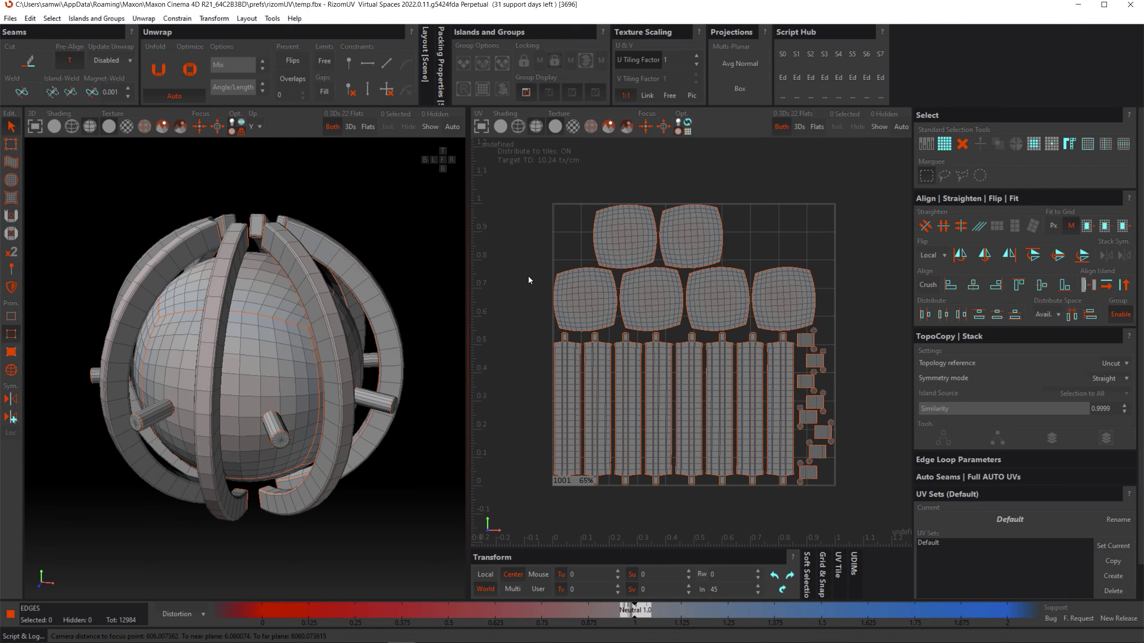
- In Islands mode, move all 22 islands out of tile 1001
key("F2")
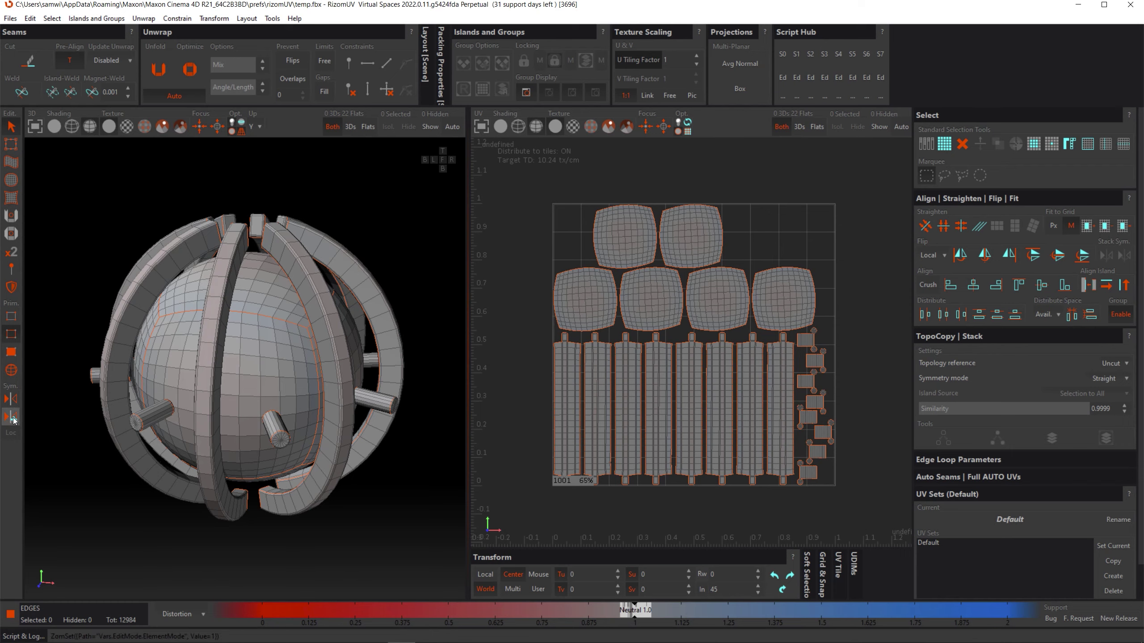
left_click(11, 369)
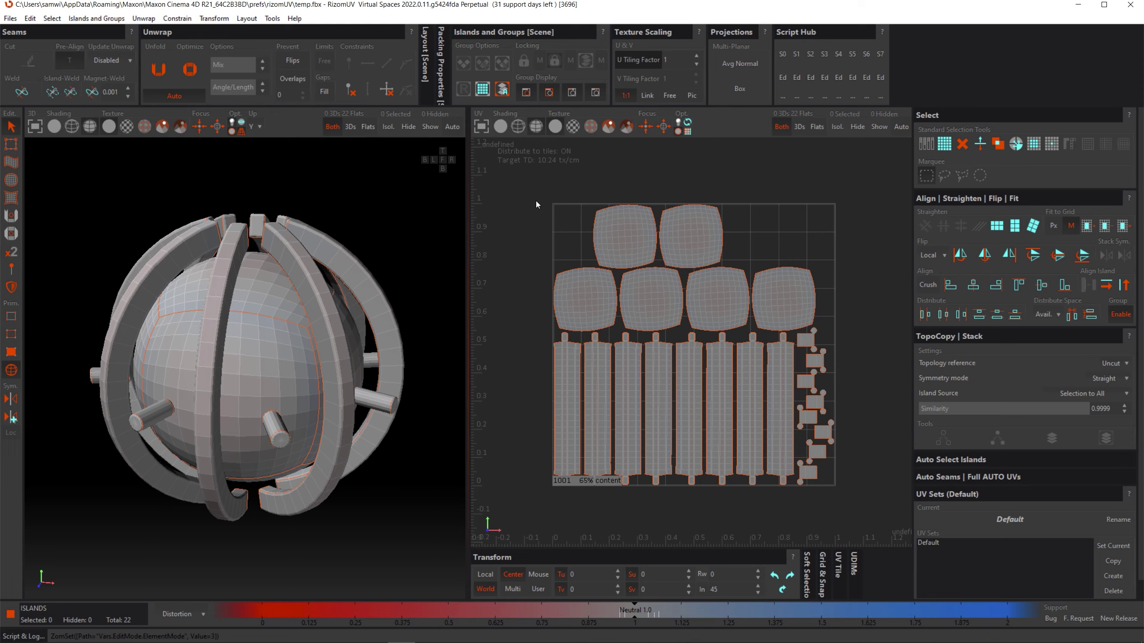
left_click_drag(536, 205, 874, 507)
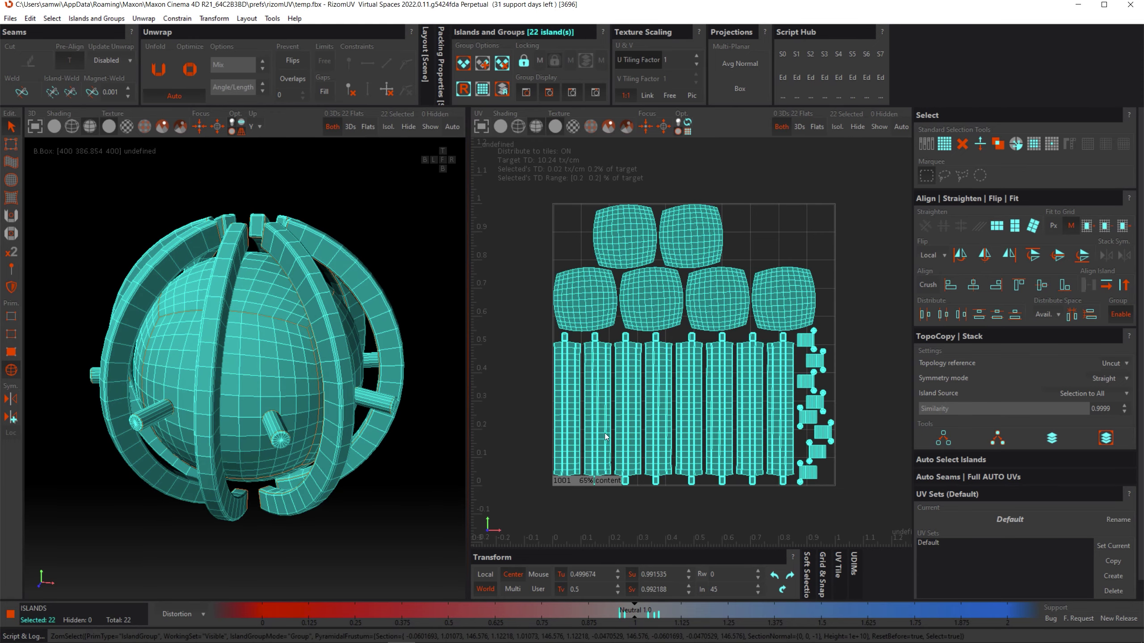
scroll(606, 437, "down", 2)
left_click_drag(605, 437, 692, 421)
scroll(692, 421, "down", 1)
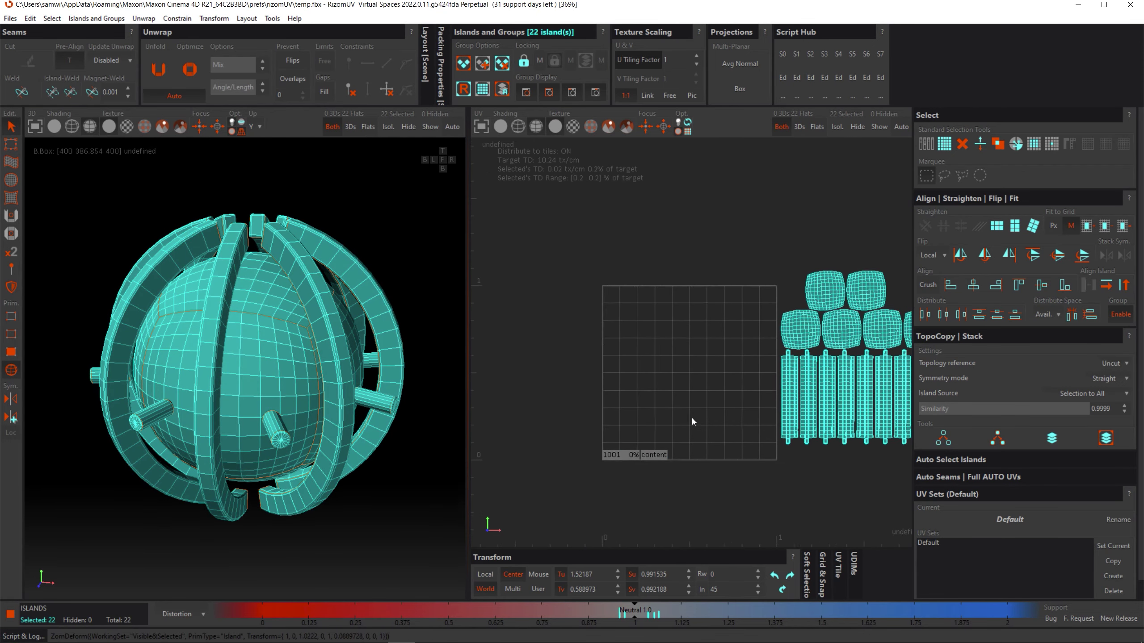
- Bring the top-left sphere island back into the tile, double its size, and lock it
left_click(780, 292)
left_click_drag(771, 294, 578, 320)
scroll(579, 323, "up", 3)
scroll(579, 320, "down", 3)
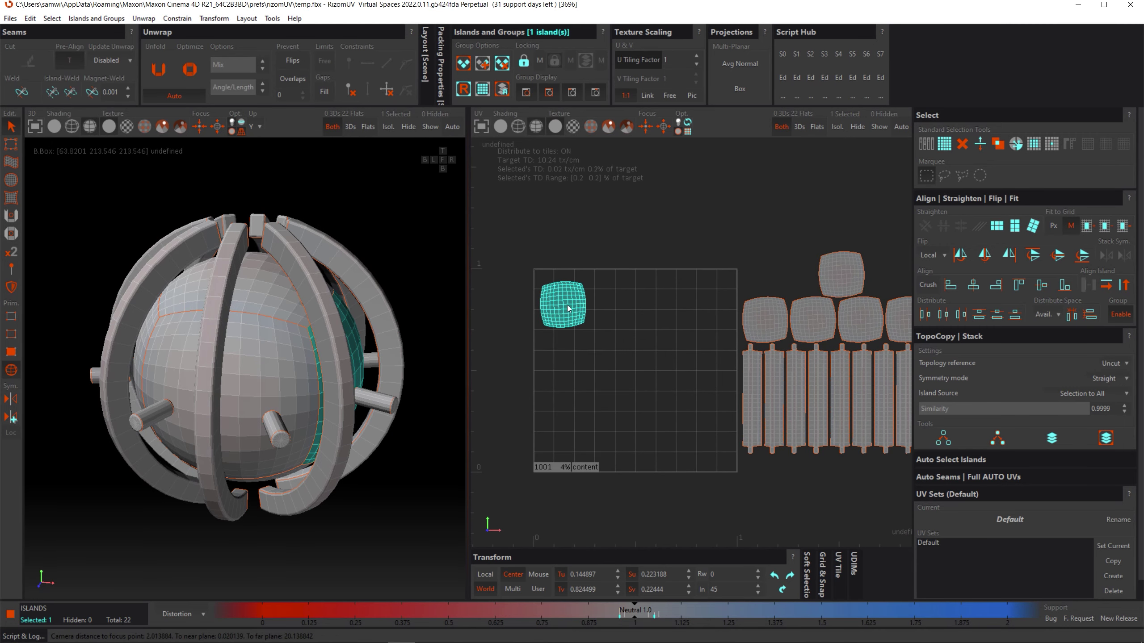
right_click_drag(568, 308, 660, 299)
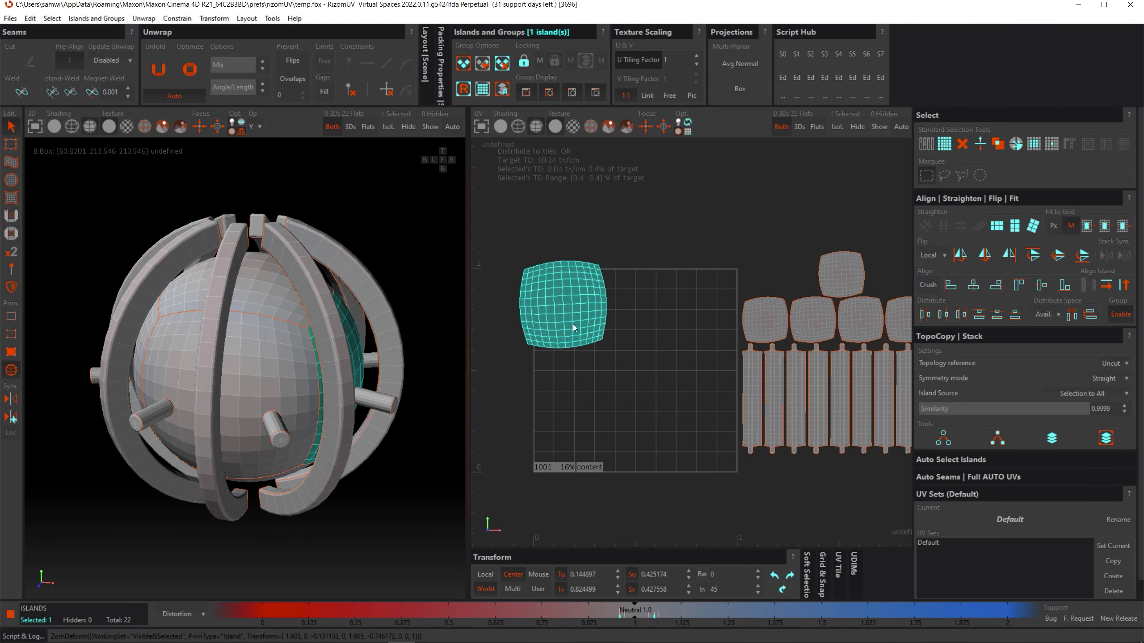
left_click_drag(573, 324, 589, 332)
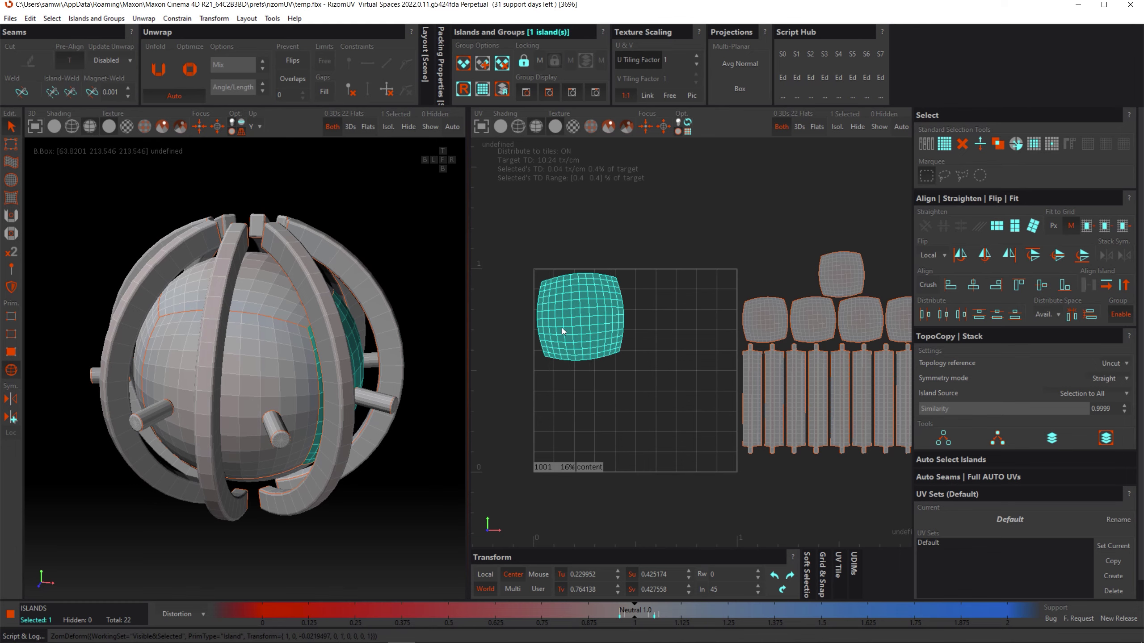
left_click(524, 63)
left_click(644, 361)
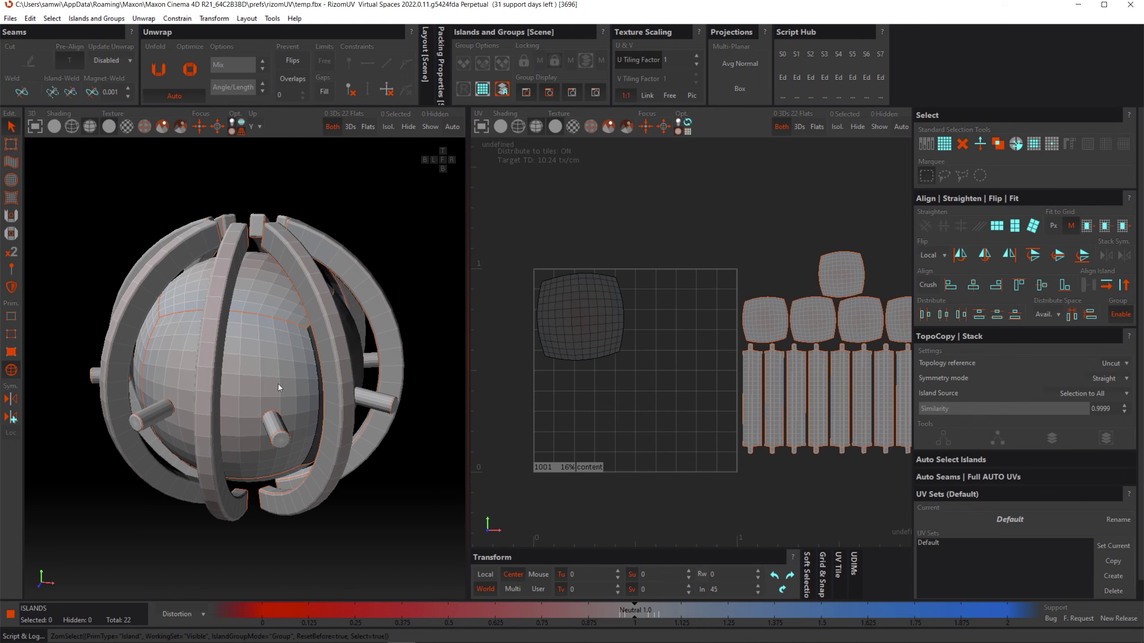
- Pack the other islands into tile 1001 around the locked sphere island
mouse_move(278, 384)
middle_mouse_down()
mouse_move(185, 371)
mouse_move(307, 381)
mouse_move(250, 371)
mouse_move(289, 373)
mouse_move(300, 385)
middle_mouse_up()
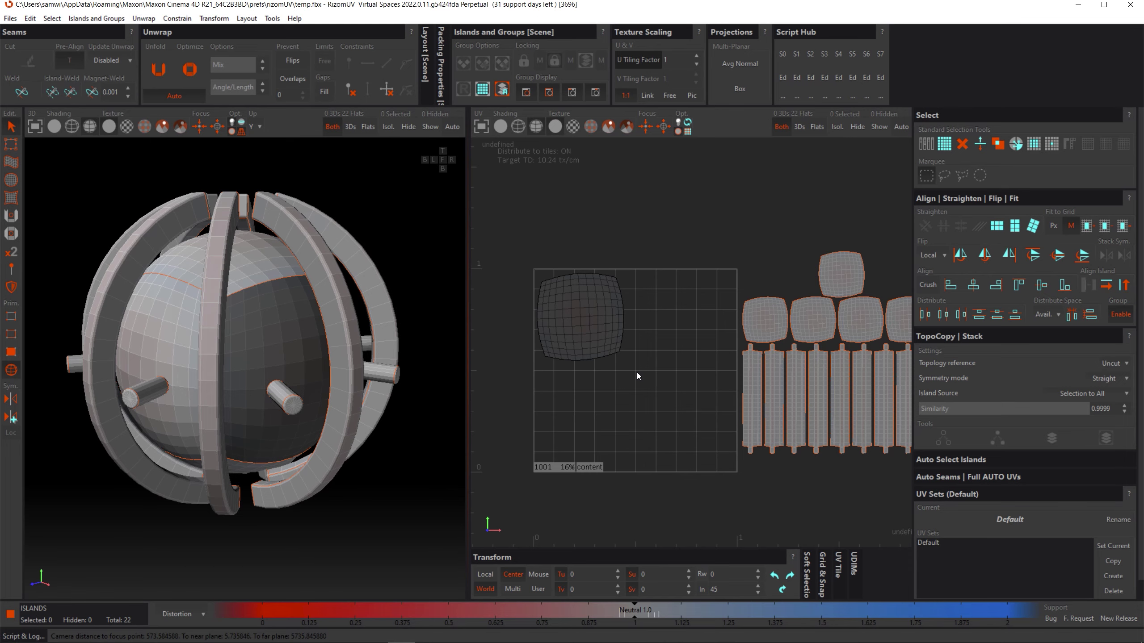
key("p")
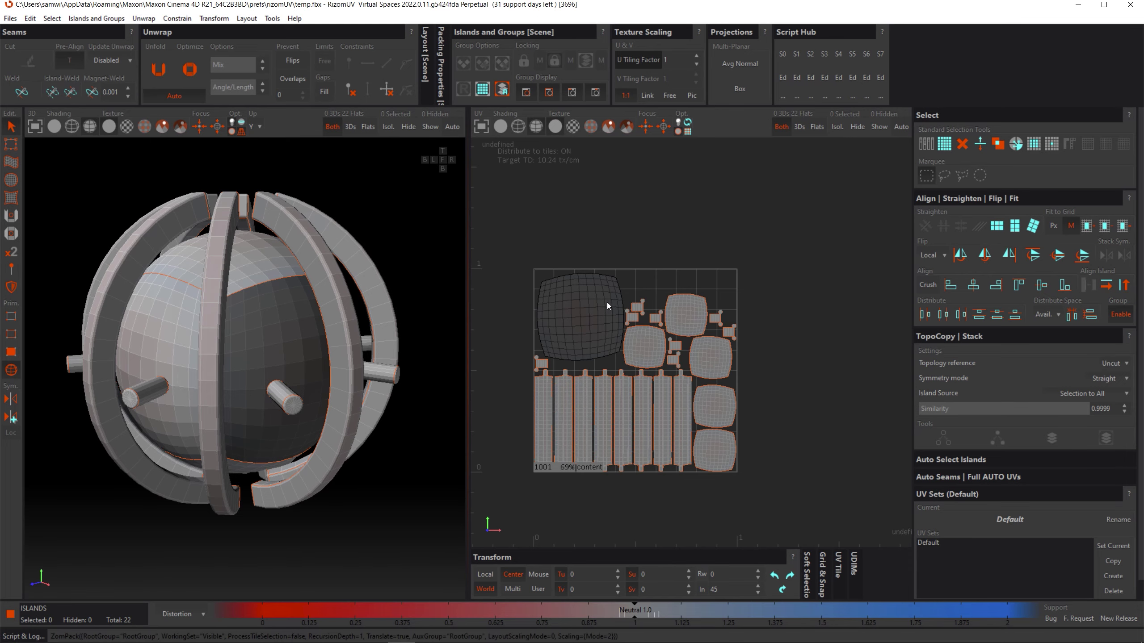
scroll(607, 303, "up", 2)
scroll(602, 310, "down", 2)
scroll(601, 313, "up", 2)
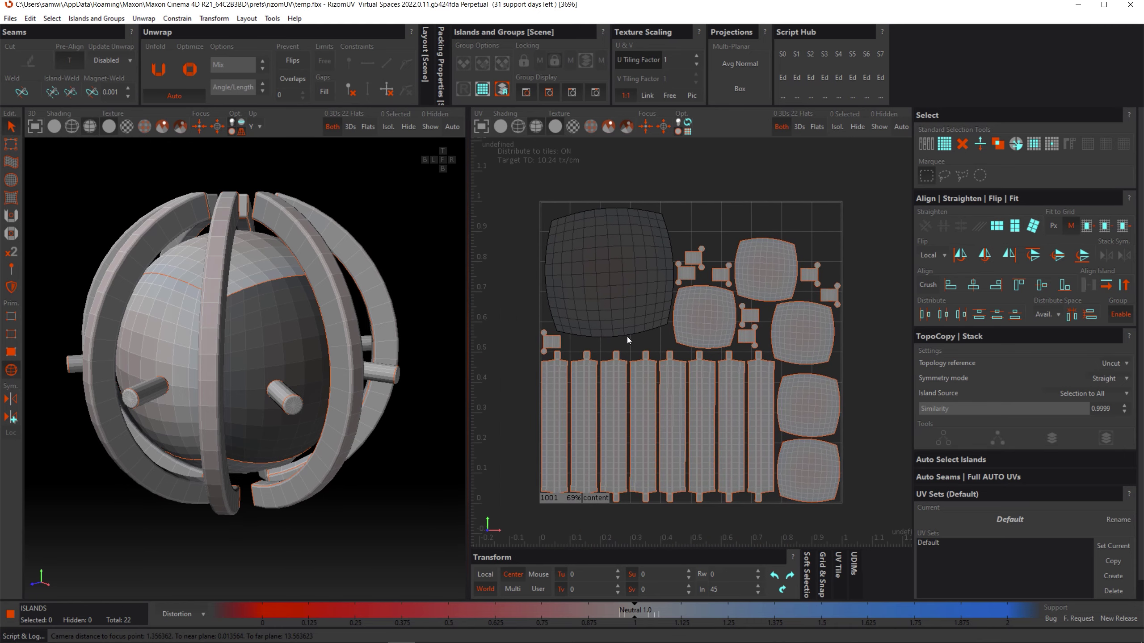
- Unlock the large sphere island and warp its grid with the Pinch brush
left_click(611, 270)
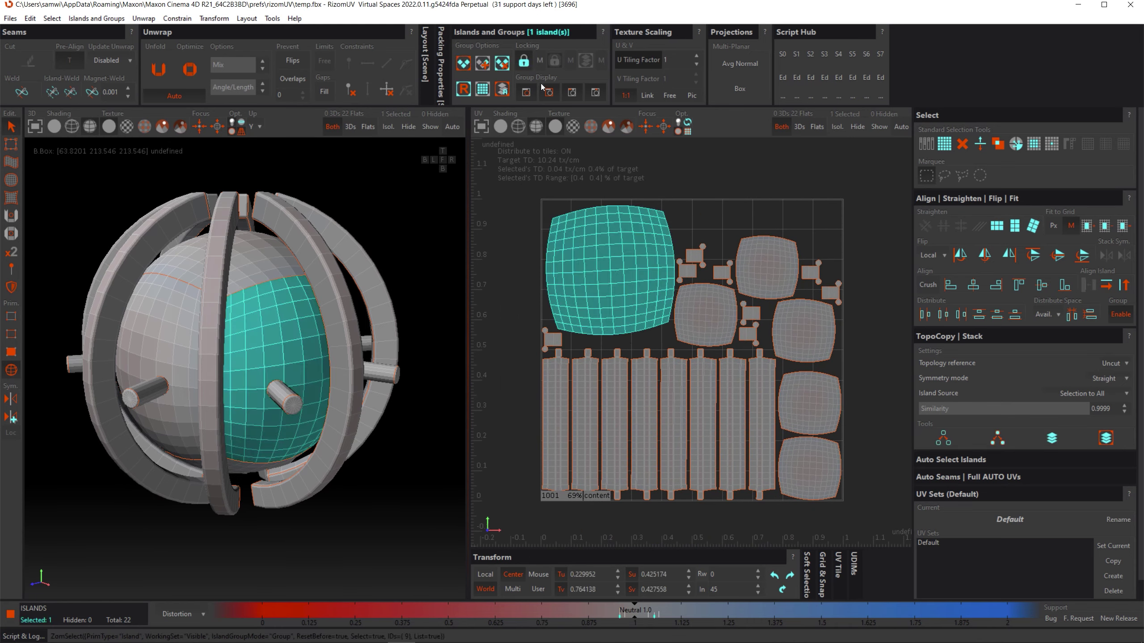
left_click(523, 60)
left_click(10, 216)
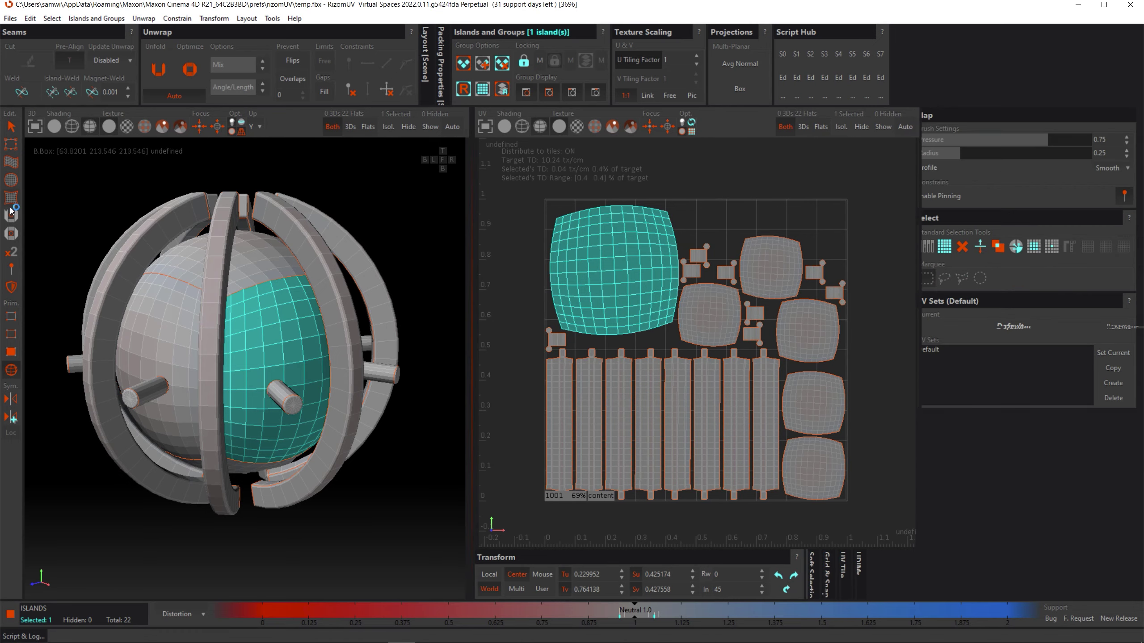
mouse_move(670, 267)
left_mouse_down()
mouse_move(612, 252)
mouse_move(543, 318)
mouse_move(565, 304)
mouse_move(563, 317)
mouse_move(690, 328)
mouse_move(654, 317)
mouse_move(652, 230)
mouse_move(544, 240)
mouse_move(572, 233)
mouse_move(585, 275)
mouse_move(637, 270)
mouse_move(562, 209)
left_mouse_up()
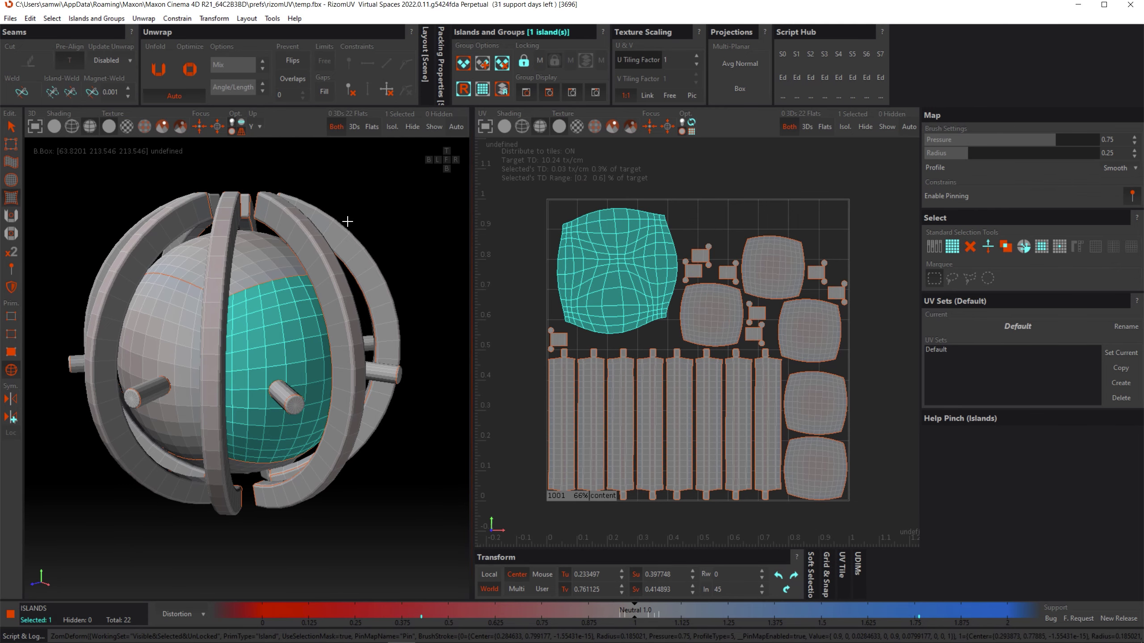
- Re-lock the large island and repack the other islands around it
left_click(523, 61)
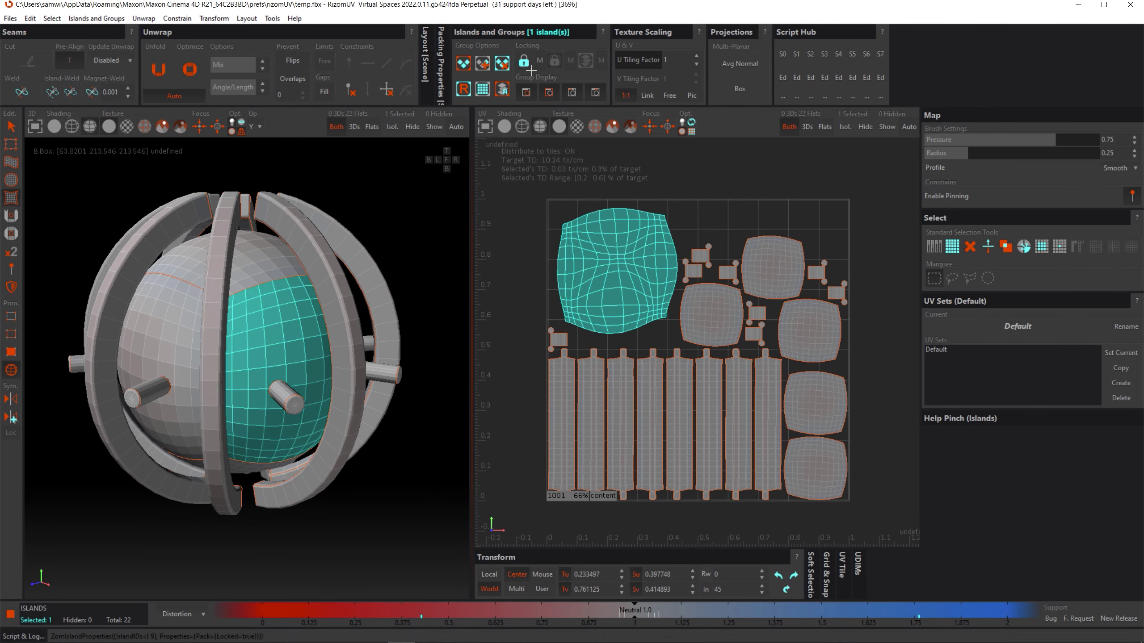
left_click(11, 126)
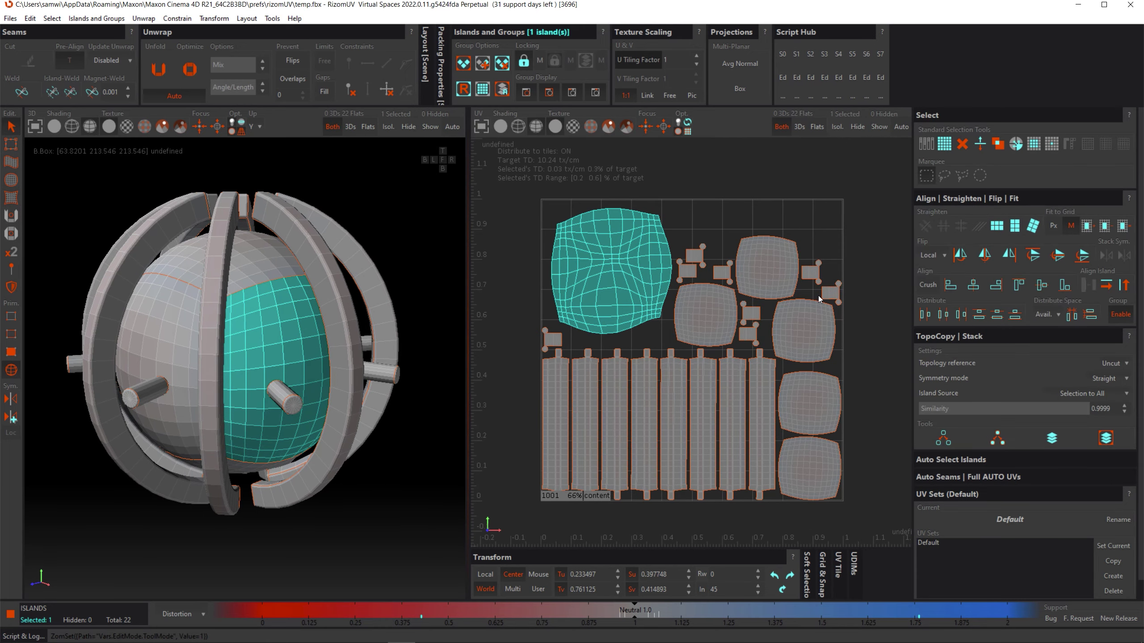
left_click(694, 214)
key("p")
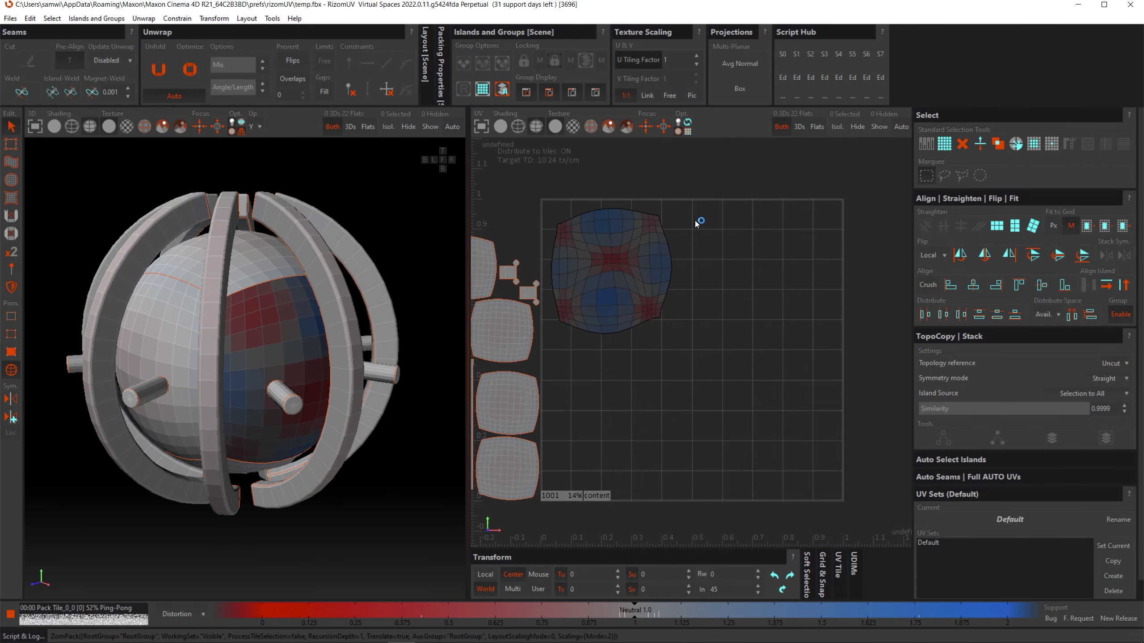
- Relax distortion on the upper-right islands with the Optimize brush
left_click(11, 233)
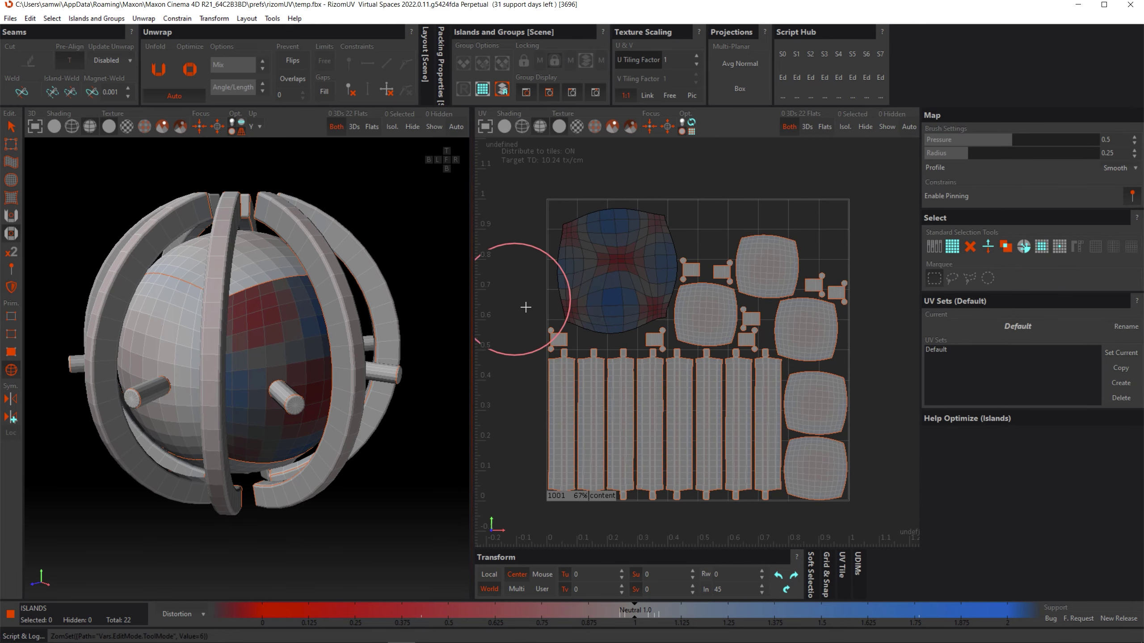
mouse_move(694, 322)
left_mouse_down()
mouse_move(720, 299)
mouse_move(756, 300)
mouse_move(789, 278)
mouse_move(783, 260)
mouse_move(769, 294)
mouse_move(788, 301)
mouse_move(812, 359)
mouse_move(804, 421)
mouse_move(759, 463)
mouse_move(664, 454)
mouse_move(606, 467)
mouse_move(594, 386)
mouse_move(631, 407)
mouse_move(655, 382)
mouse_move(576, 367)
mouse_move(618, 375)
mouse_move(606, 389)
mouse_move(638, 370)
mouse_move(635, 388)
mouse_move(567, 360)
mouse_move(624, 361)
mouse_move(624, 255)
mouse_move(643, 243)
mouse_move(592, 248)
mouse_move(605, 319)
mouse_move(638, 316)
mouse_move(653, 279)
mouse_move(647, 239)
mouse_move(593, 239)
mouse_move(594, 317)
mouse_move(644, 312)
mouse_move(653, 284)
mouse_move(646, 246)
mouse_move(597, 242)
mouse_move(586, 297)
mouse_move(687, 287)
left_mouse_up()
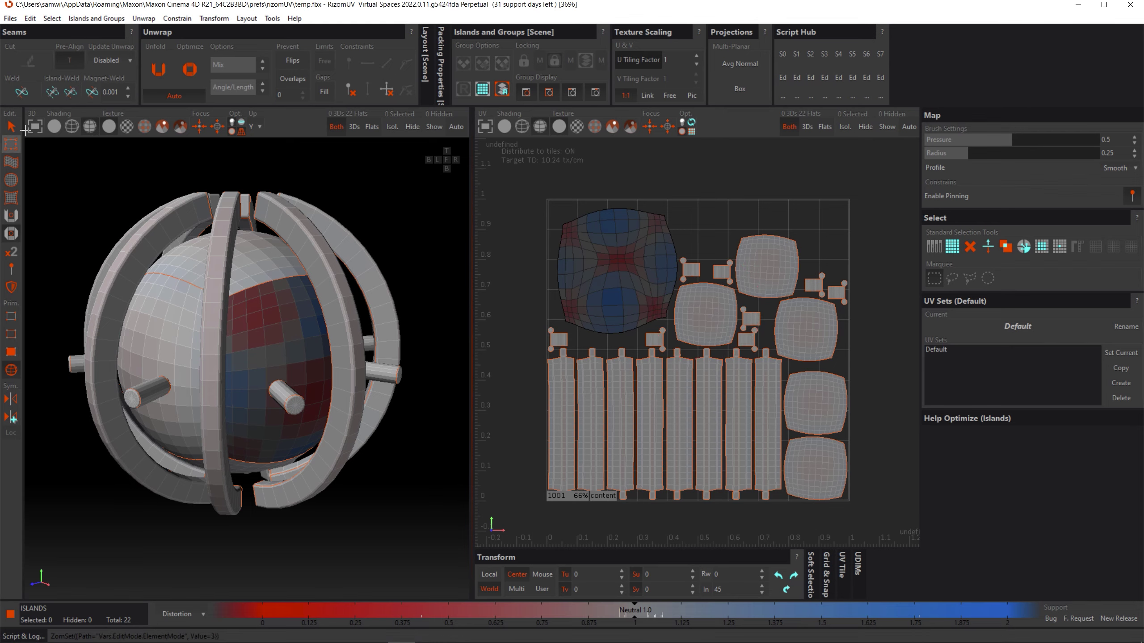
left_click(11, 135)
left_click(11, 134)
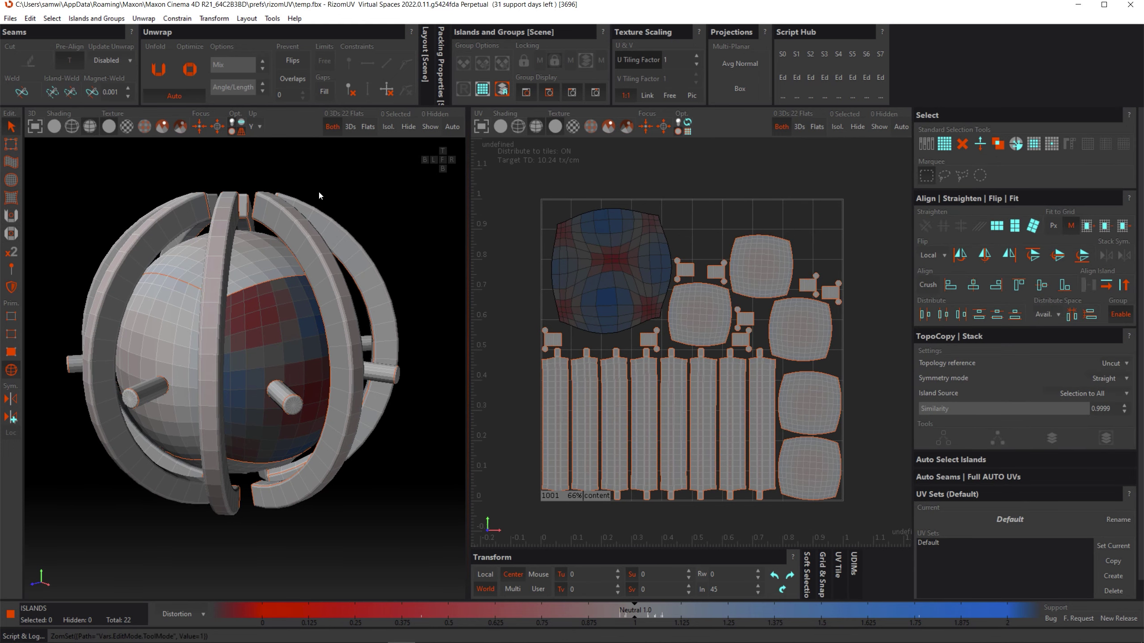
- Rotate, enlarge and nudge the large sphere island, then reshape its mesh with the Map brush
left_click(587, 278)
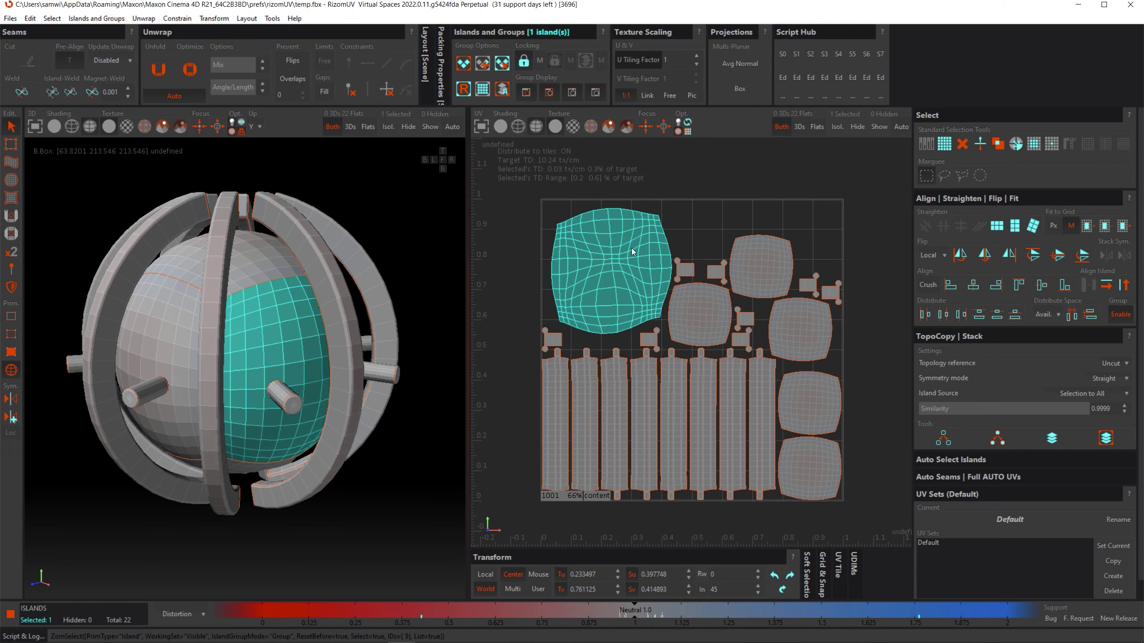
middle_click_drag(631, 251, 583, 261)
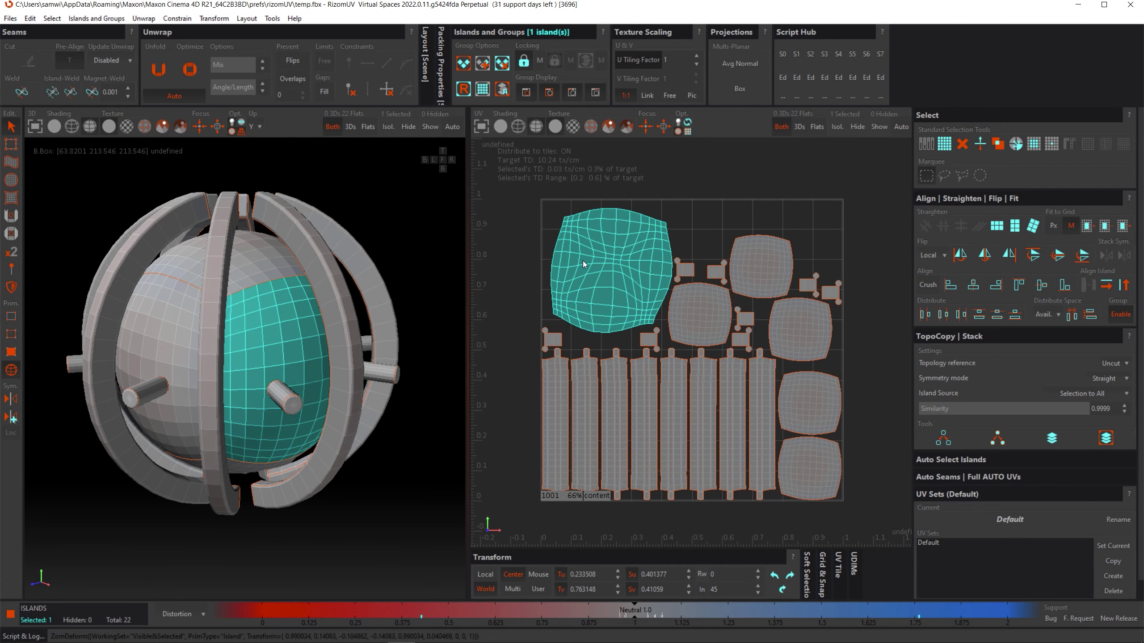
right_click_drag(583, 261, 630, 274)
left_click_drag(629, 274, 598, 271)
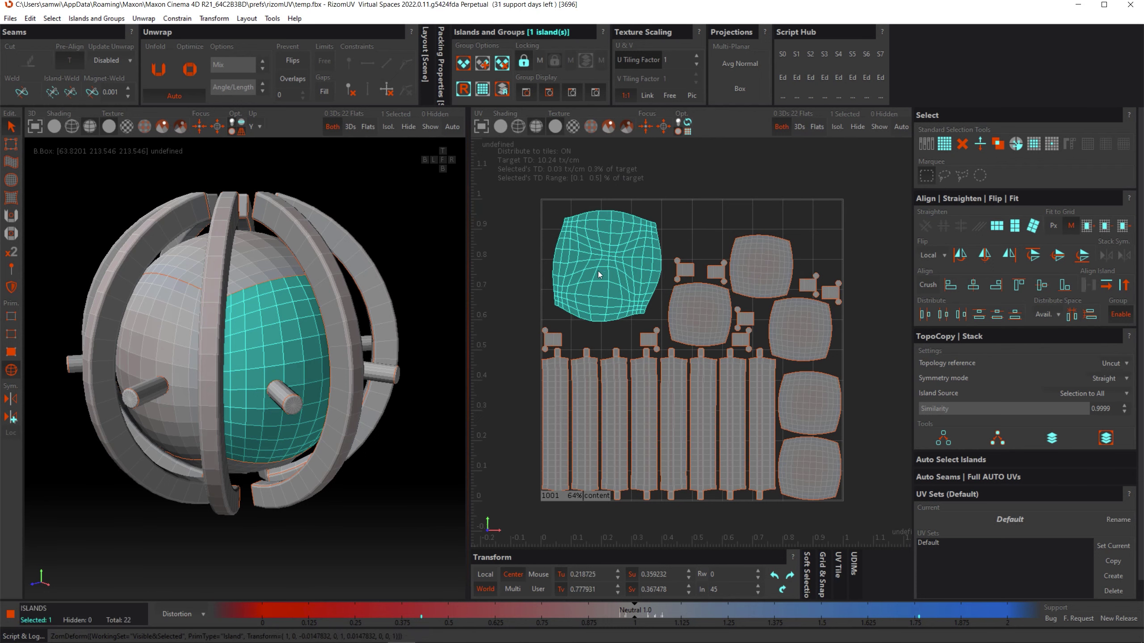
left_click(702, 224)
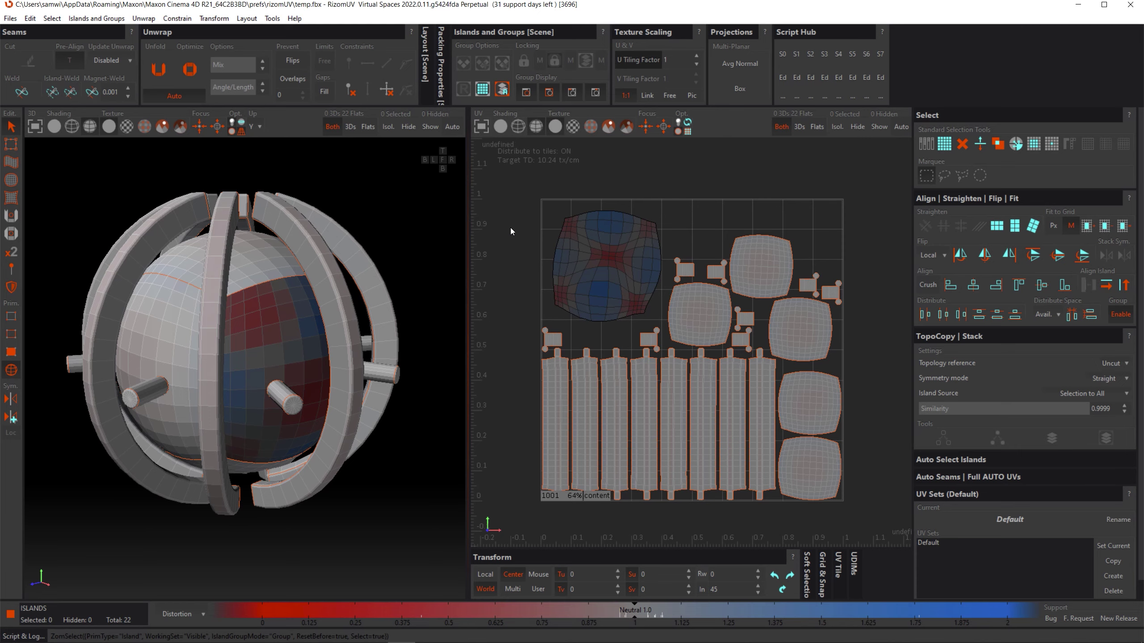
left_click(11, 180)
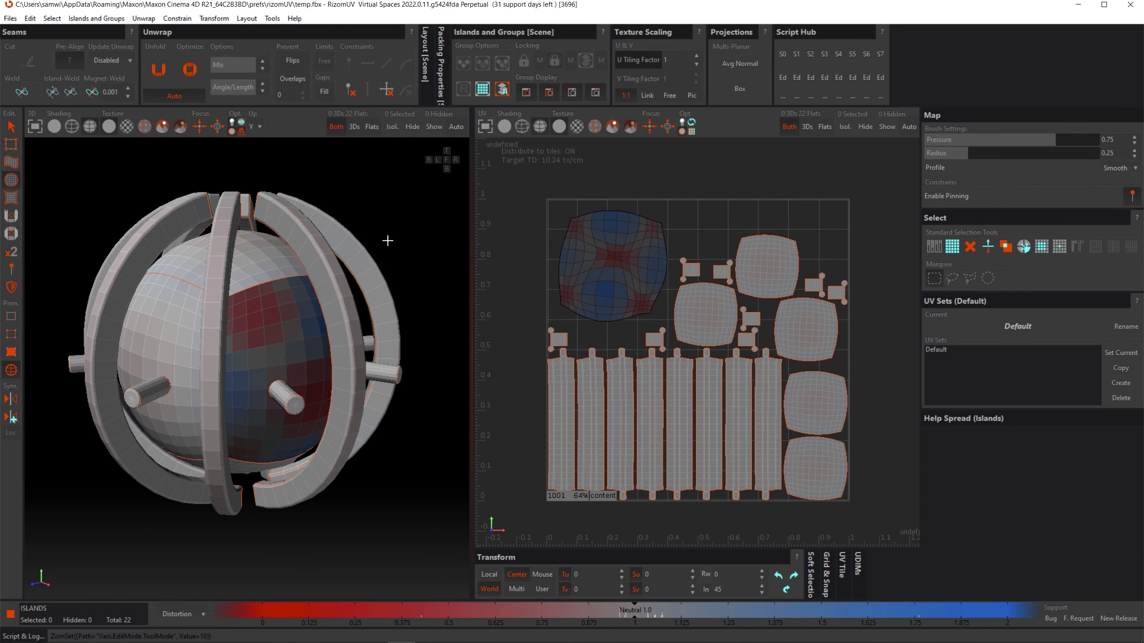
mouse_move(621, 266)
left_mouse_down()
mouse_move(646, 224)
mouse_move(646, 246)
mouse_move(663, 235)
mouse_move(591, 235)
mouse_move(574, 295)
mouse_move(629, 299)
mouse_move(648, 267)
mouse_move(649, 234)
mouse_move(604, 226)
mouse_move(574, 254)
mouse_move(573, 289)
mouse_move(637, 289)
mouse_move(635, 240)
mouse_move(610, 258)
left_mouse_up()
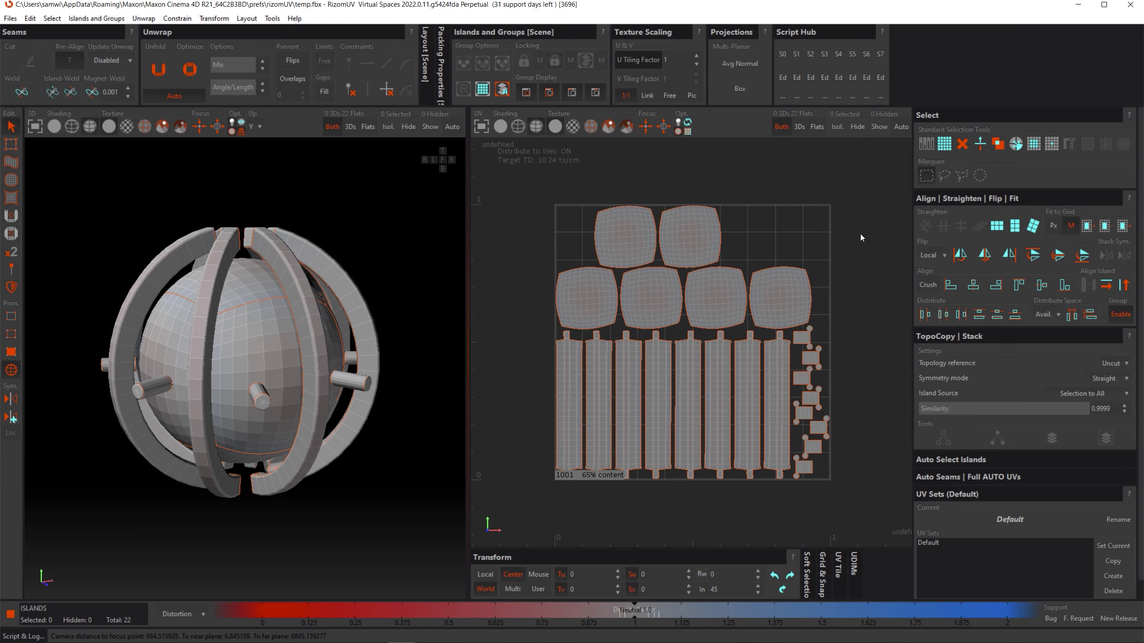
- In the Objects/Materials selection tool, pick DefaultMat, DefaultObject and Magnet_Weld
left_click(927, 144)
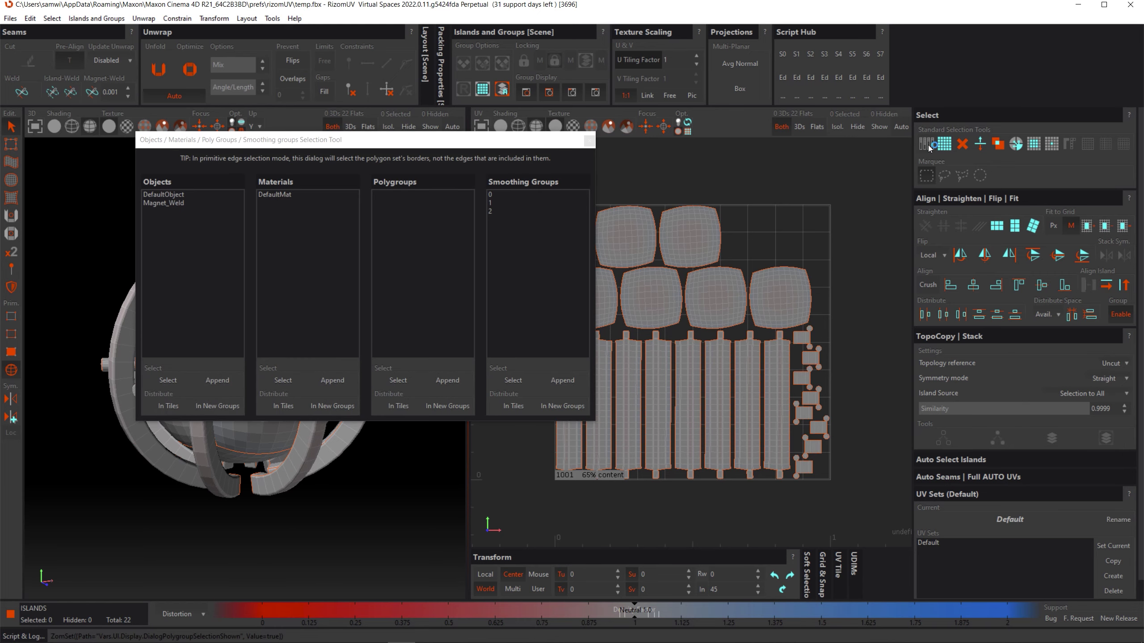
left_click_drag(394, 135, 510, 171)
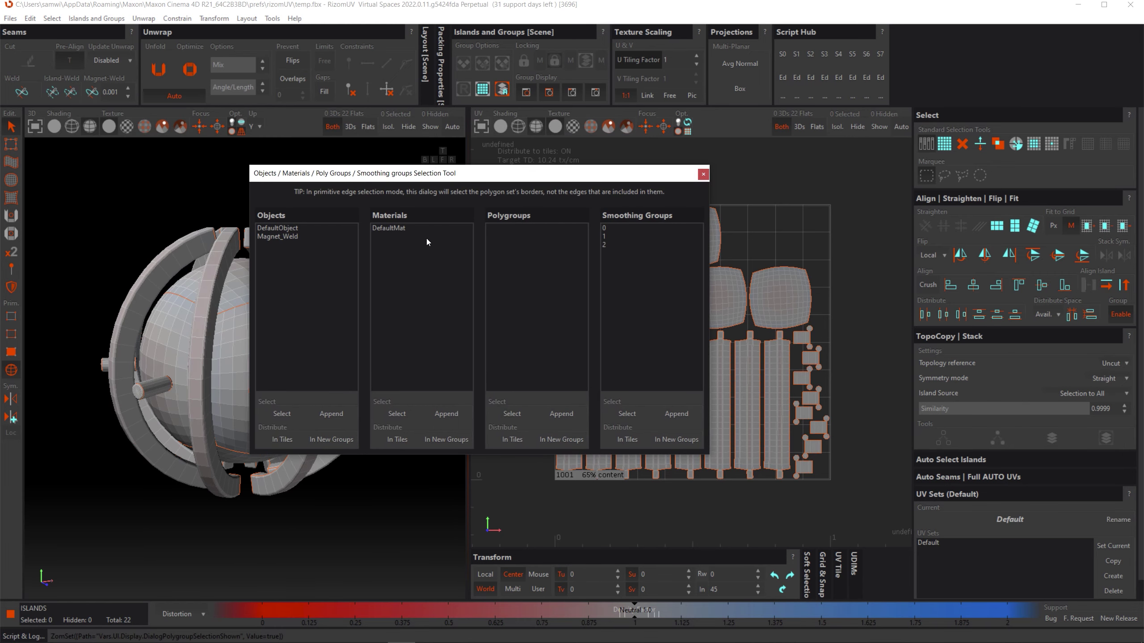
left_click(388, 228)
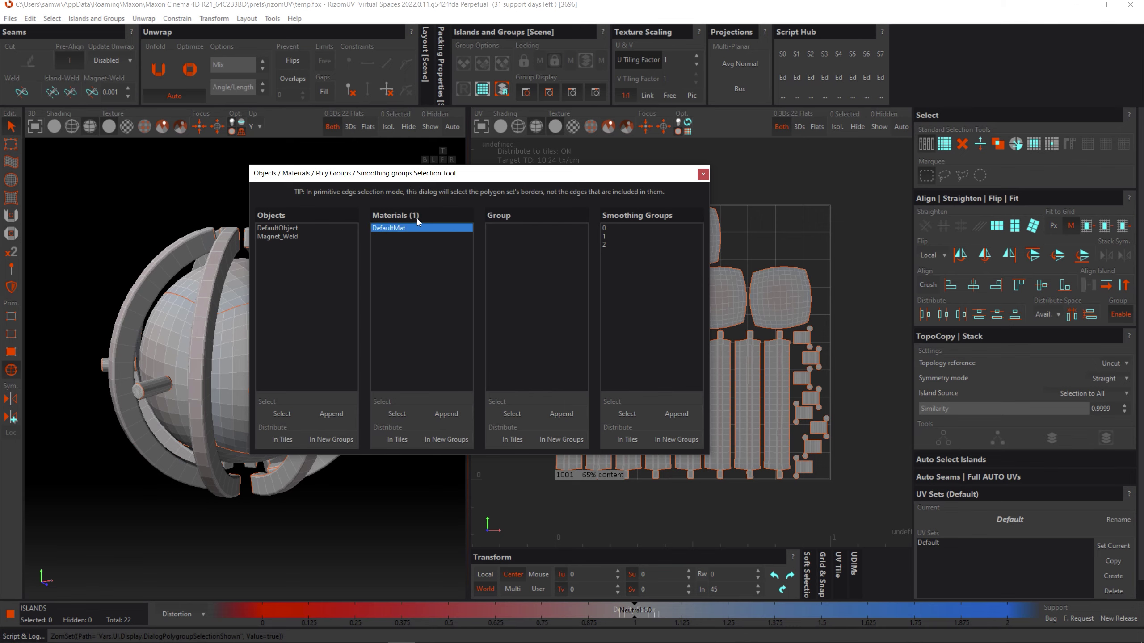
left_click(291, 228)
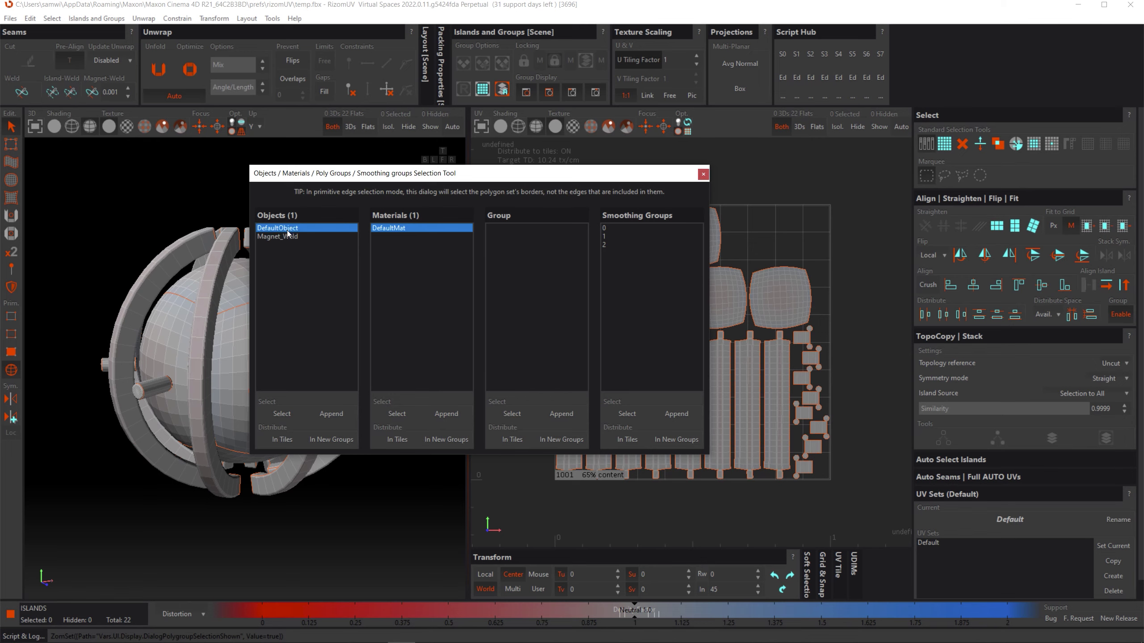
left_click(287, 236, "ctrl")
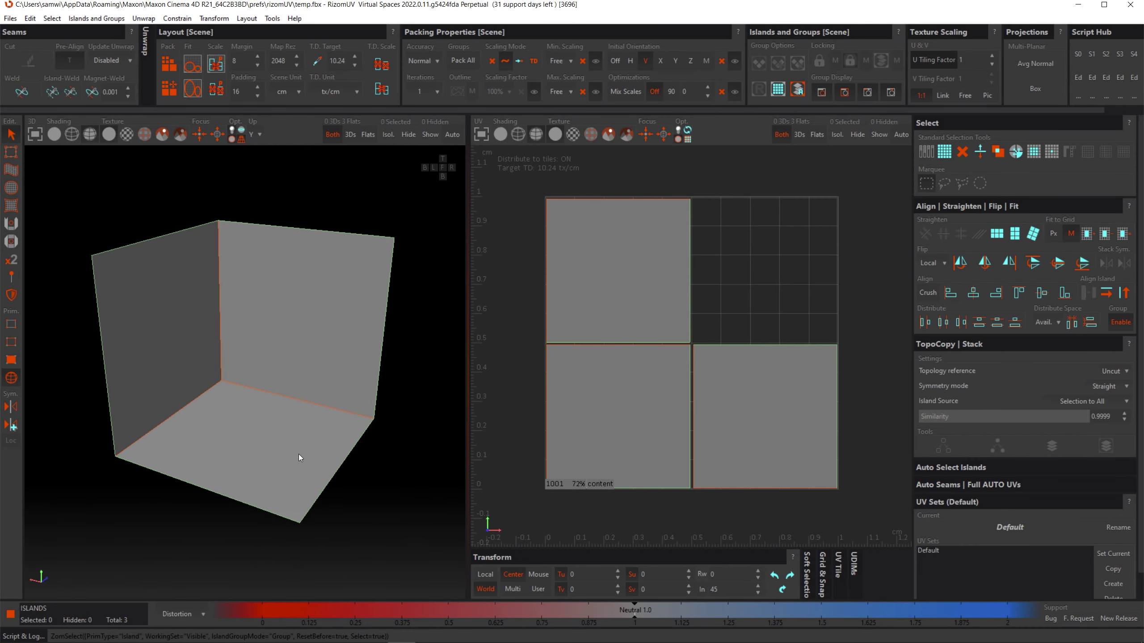
mouse_move(292, 458)
middle_mouse_down()
mouse_move(423, 370)
mouse_move(445, 425)
mouse_move(288, 439)
mouse_move(297, 456)
middle_mouse_up()
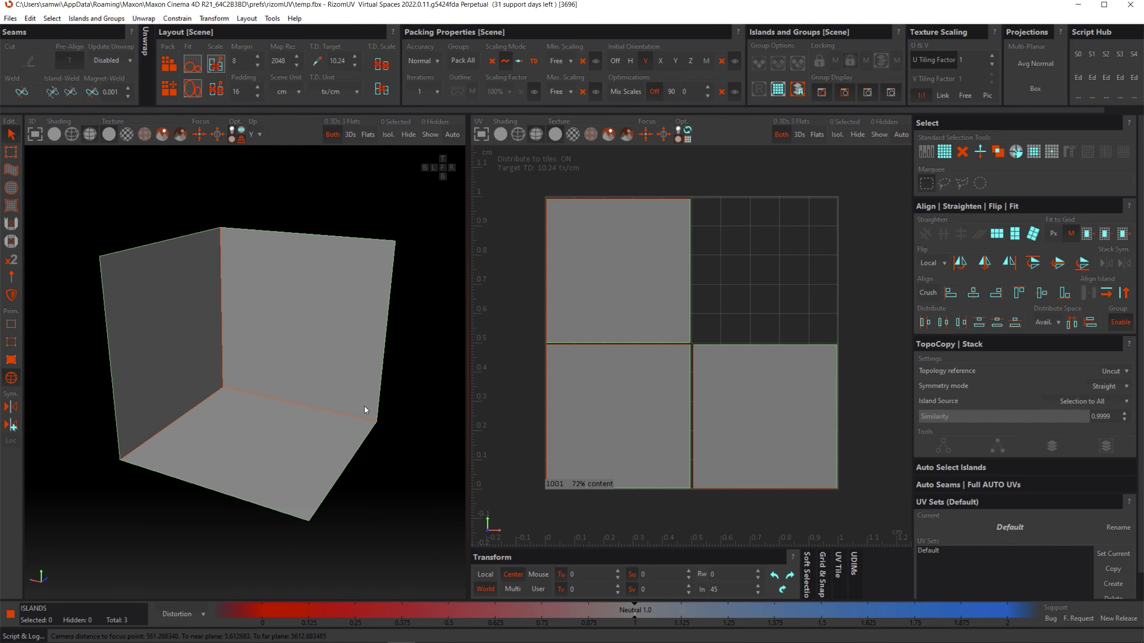
scroll(334, 397, "down", 2)
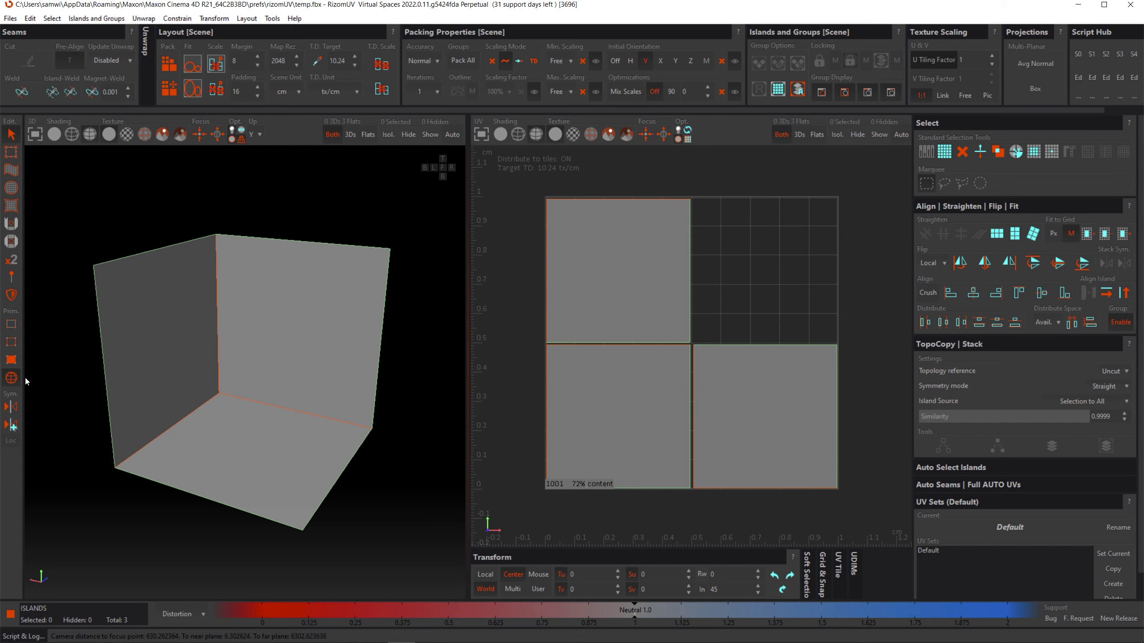
- Shrink the three box islands and pack them to refill tile 1001
left_click_drag(534, 181, 861, 507)
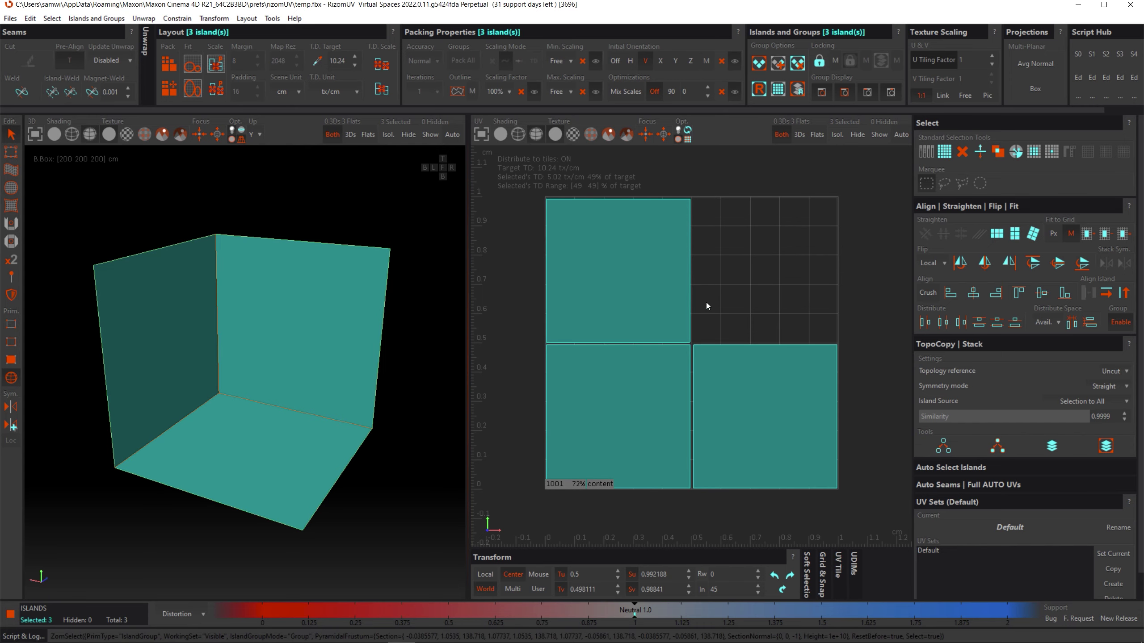
middle_click_drag(670, 323, 615, 359)
left_click(620, 367)
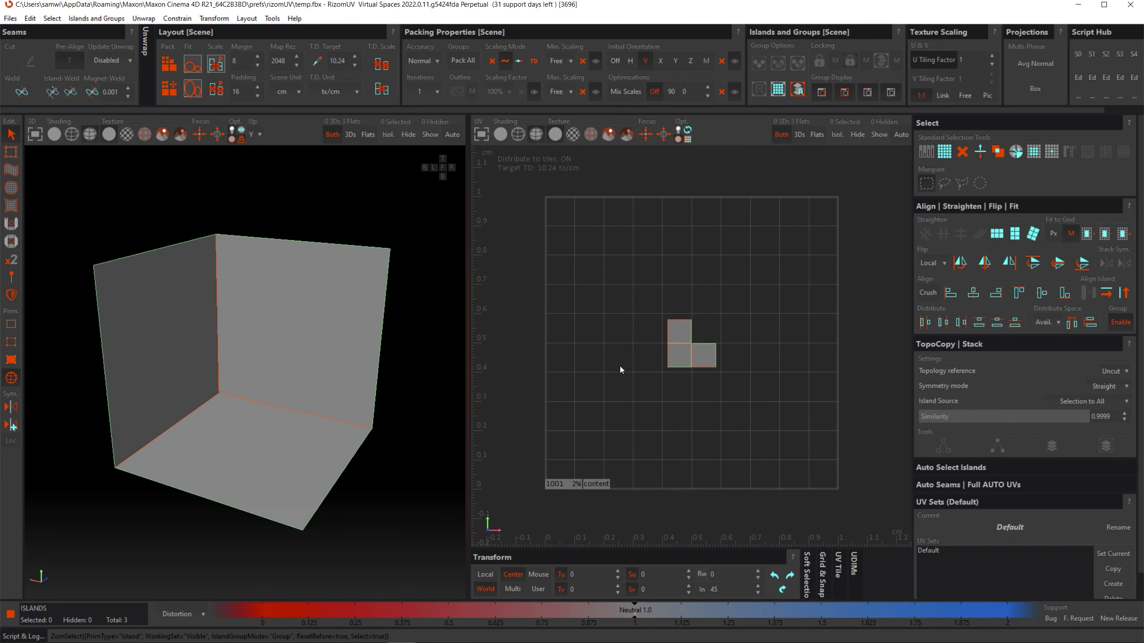
key("p")
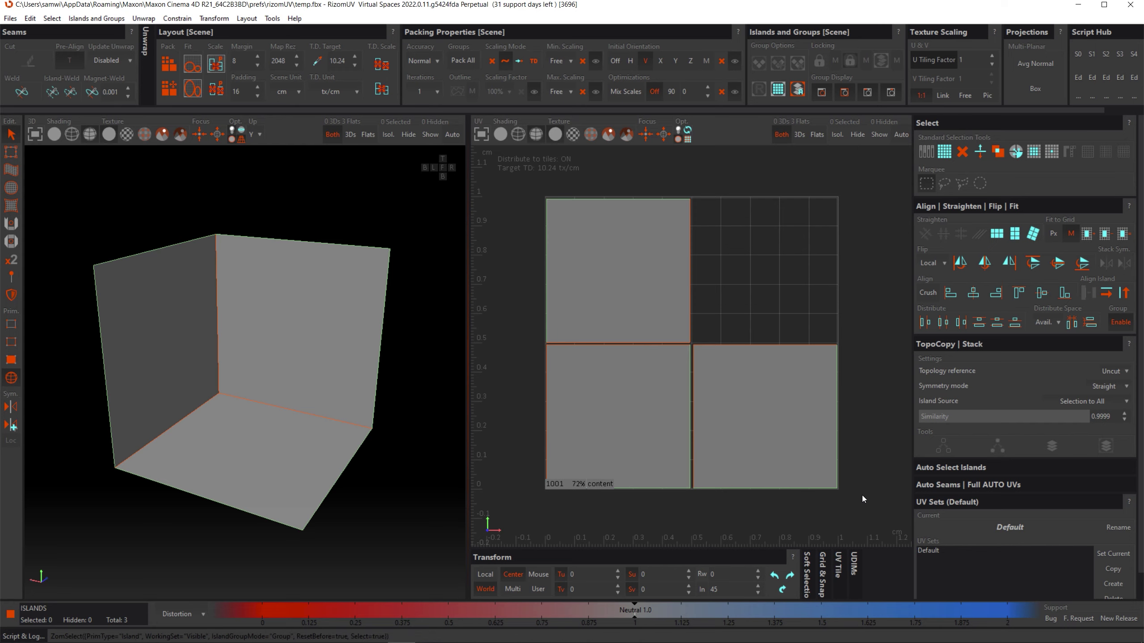
- Scale the islands up threefold and repack, then shrink them to about a quarter size
left_click_drag(862, 495, 532, 189)
left_click_drag(573, 398, 729, 341)
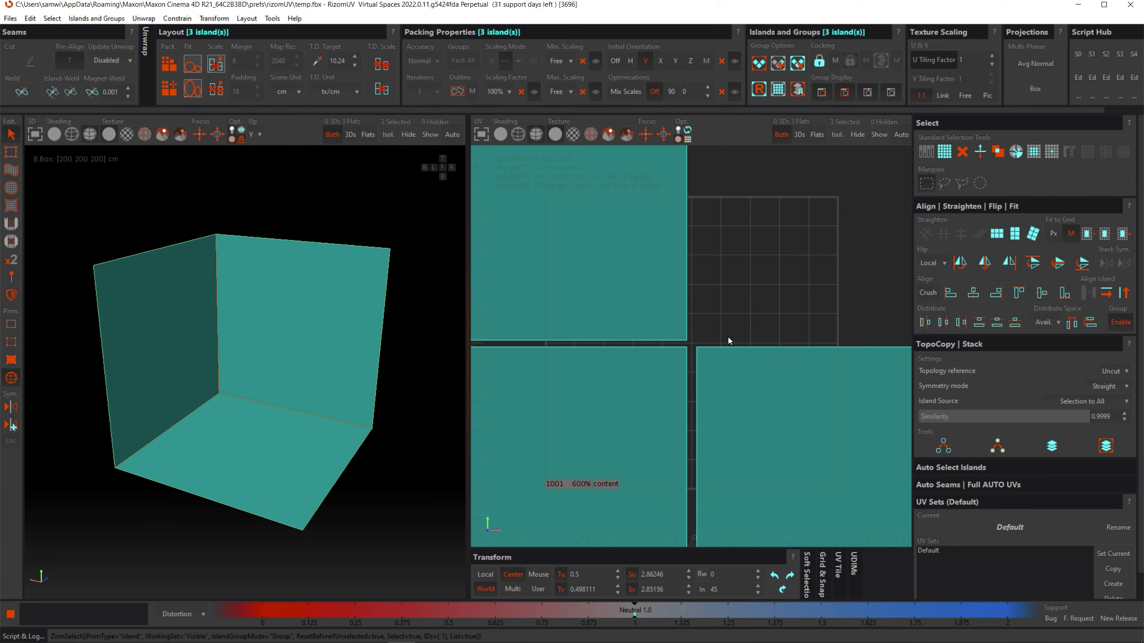
left_click(747, 301)
key("p")
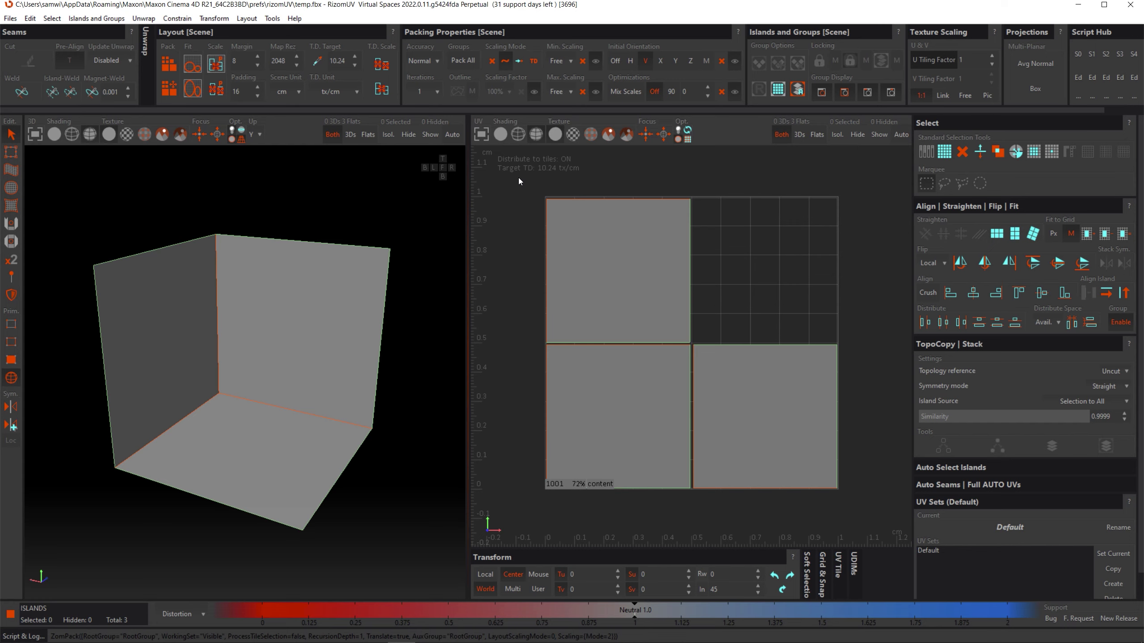
left_click_drag(529, 188, 850, 452)
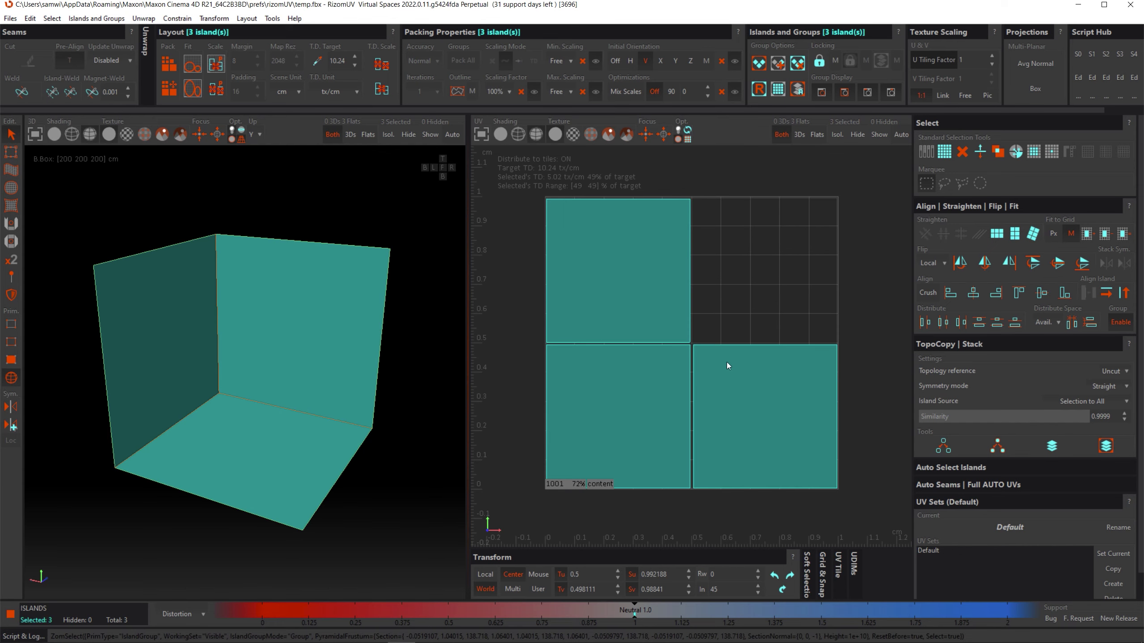
right_click_drag(726, 362, 679, 391)
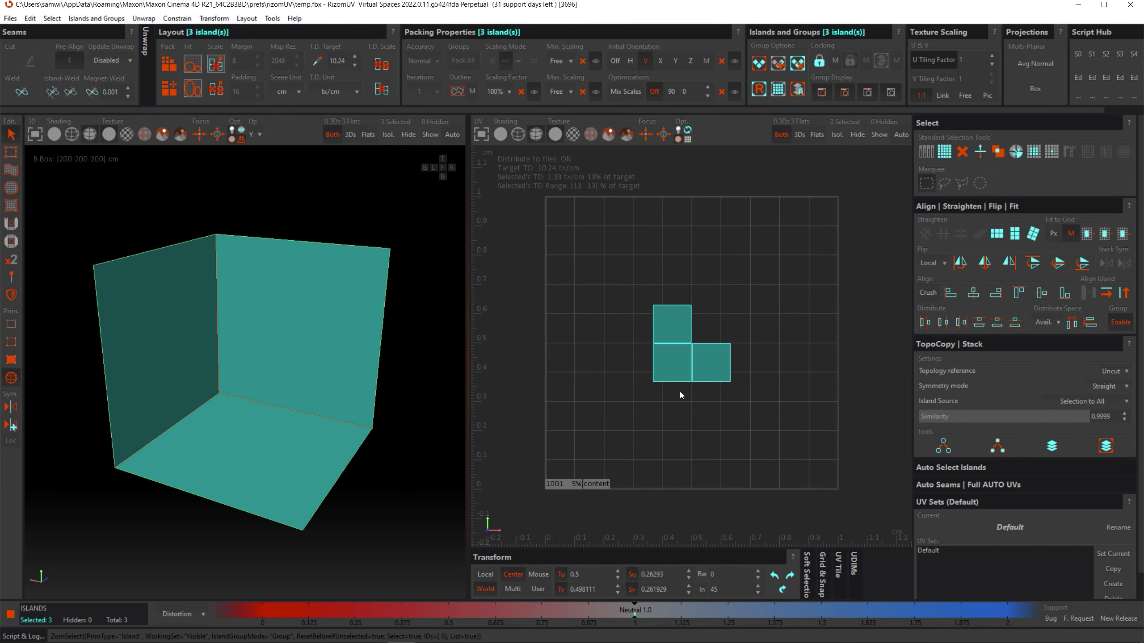
- Set Min. and Max. Scaling to 100% and pack, keeping the islands small in the lower-left corner
left_click(591, 261)
left_click(563, 62)
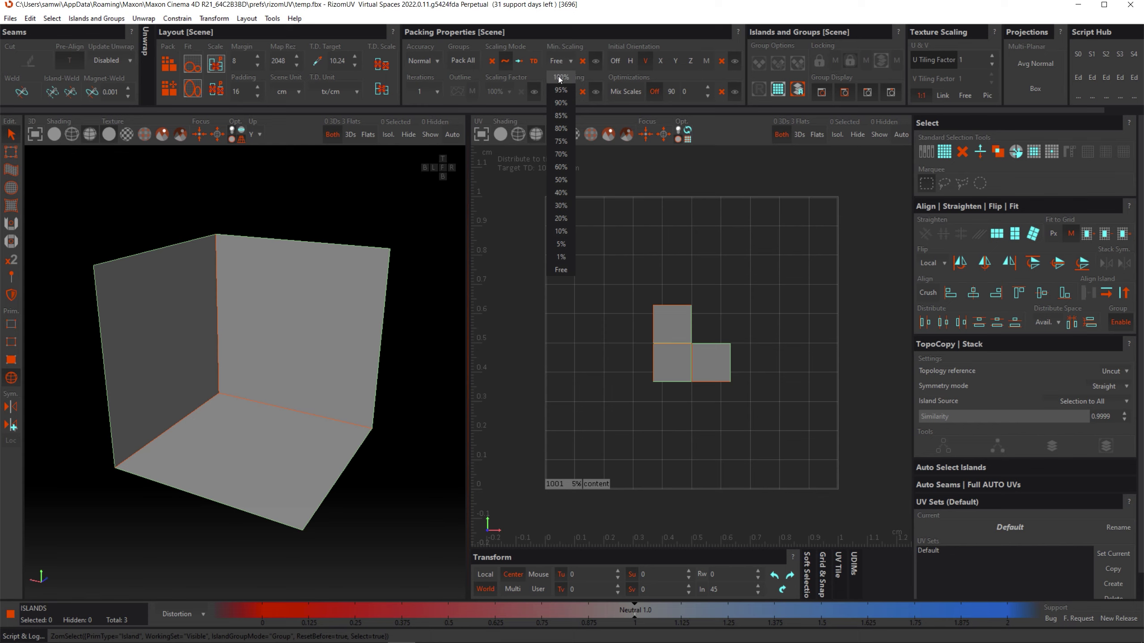
left_click(558, 76)
left_click(561, 90)
left_click(568, 93)
left_click(563, 77)
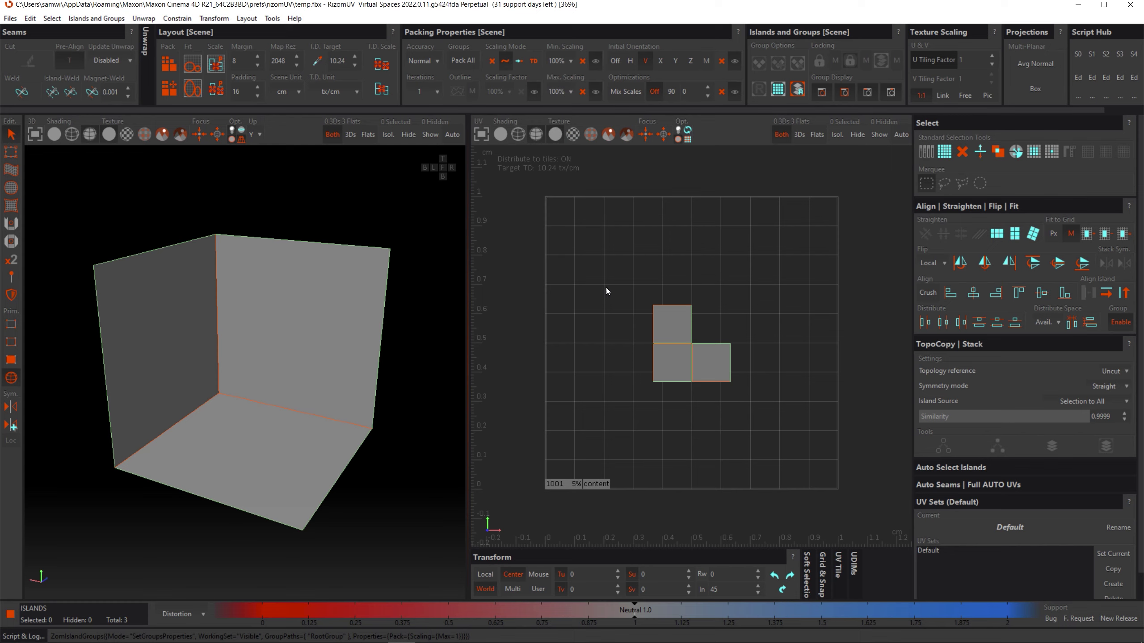
left_click_drag(607, 289, 618, 316)
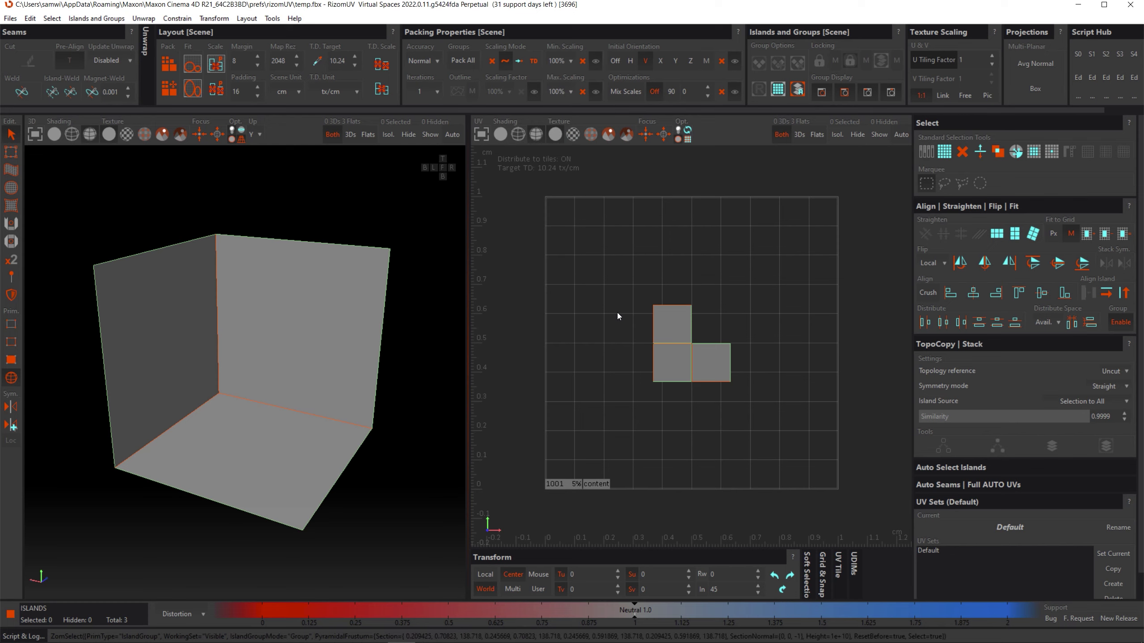
key("p")
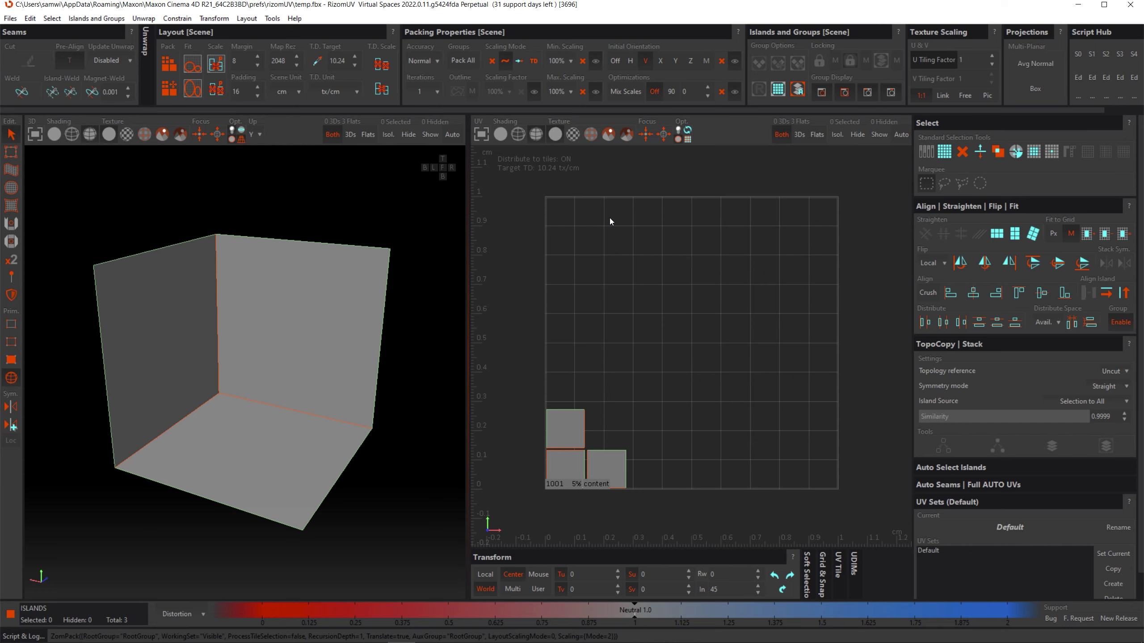
left_click(561, 60)
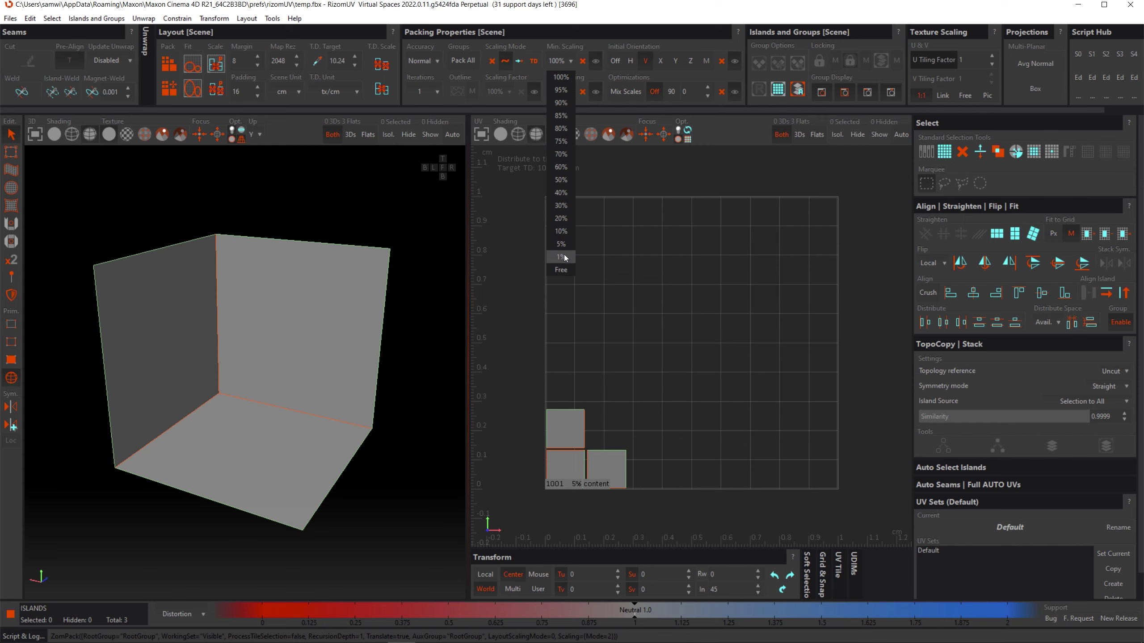
- Set both Min. Scaling and Max. Scaling to Free
left_click(556, 49)
left_click(559, 91)
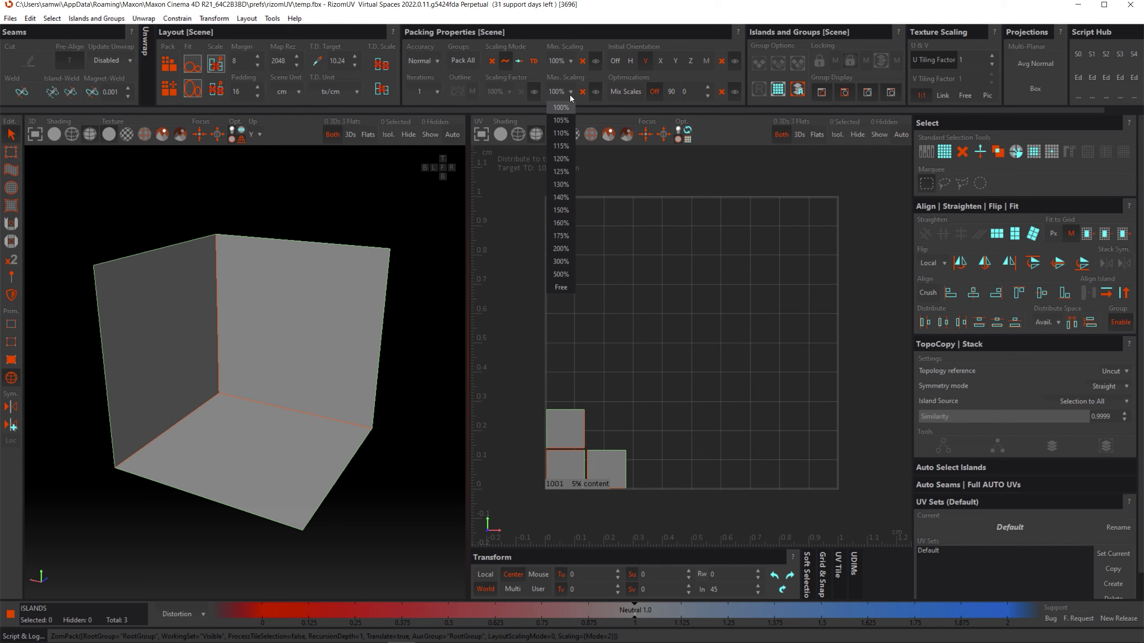
left_click(564, 5)
left_click(560, 59)
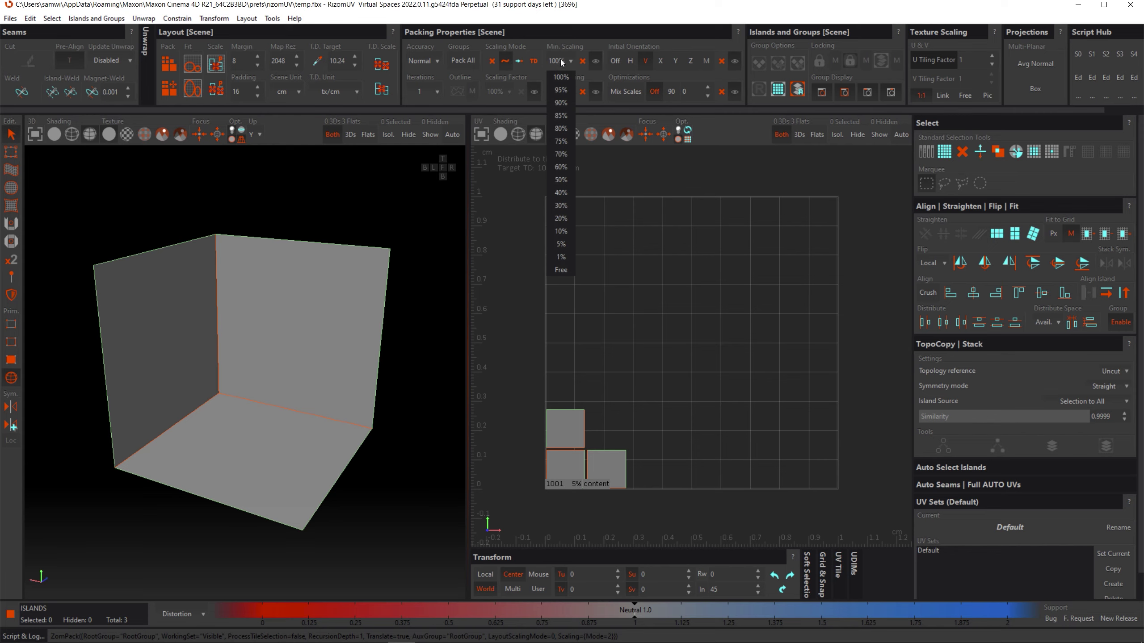
left_click(562, 271)
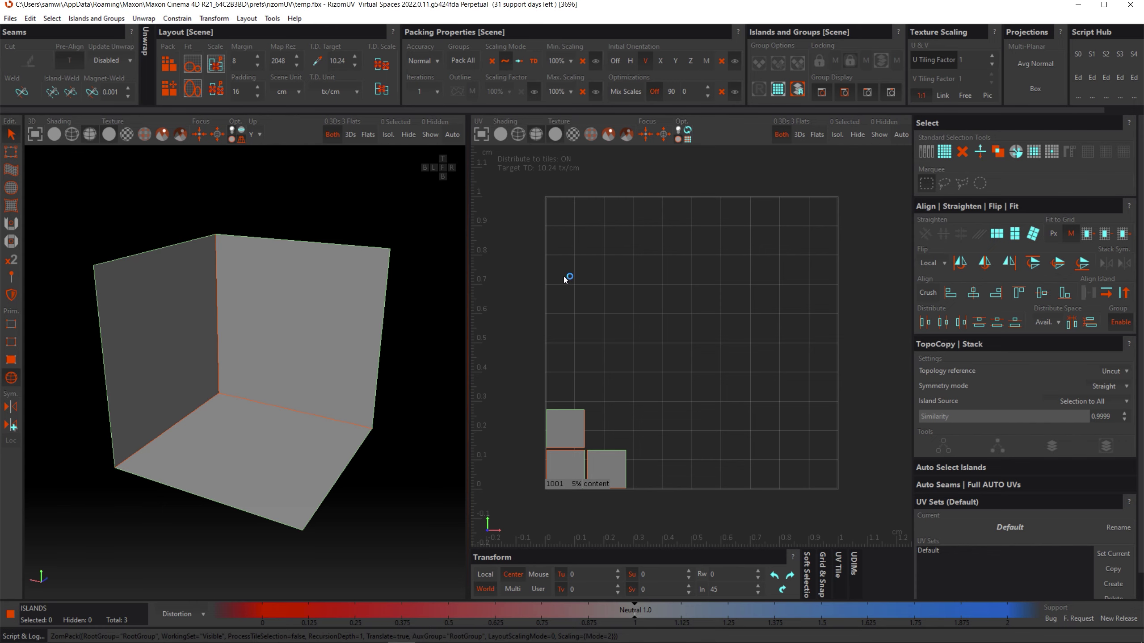
left_click(566, 93)
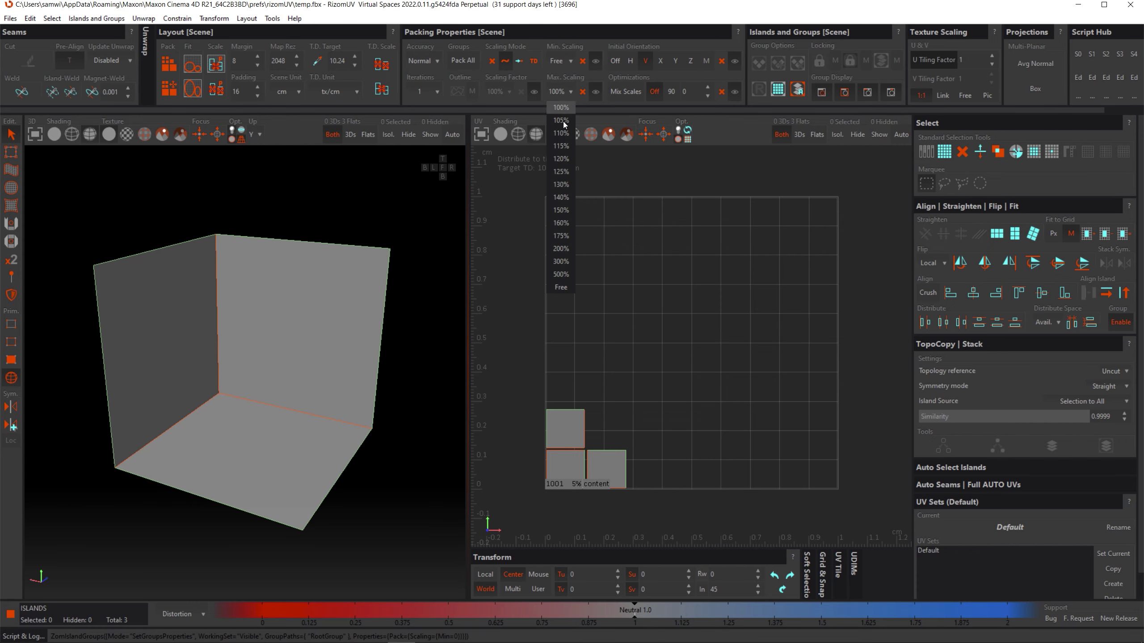
left_click(560, 288)
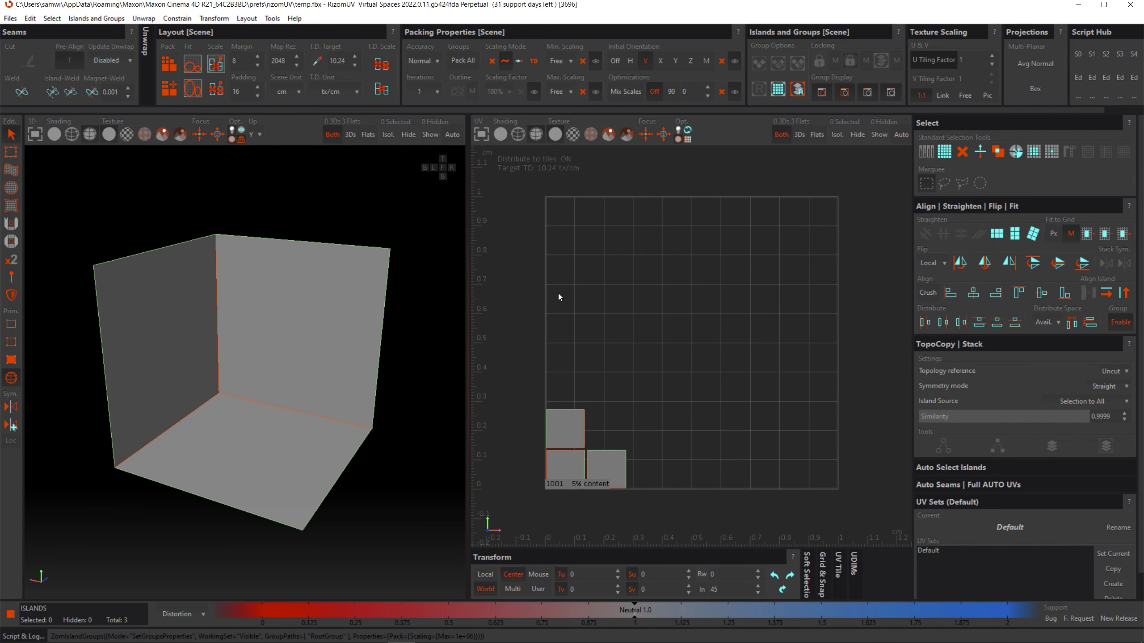
- Enlarge the three islands slightly, return them to the 0,0 corner, and repack at 100% max scaling
left_click(550, 428)
right_click_drag(580, 452, 595, 428)
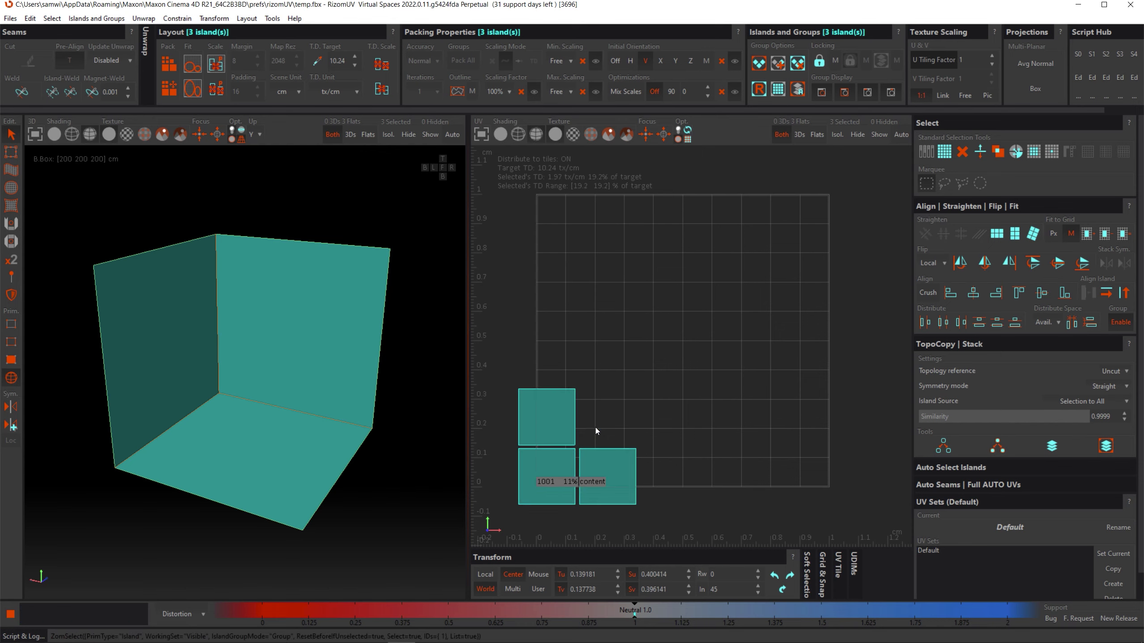
left_click_drag(562, 465, 593, 408)
left_click(630, 297)
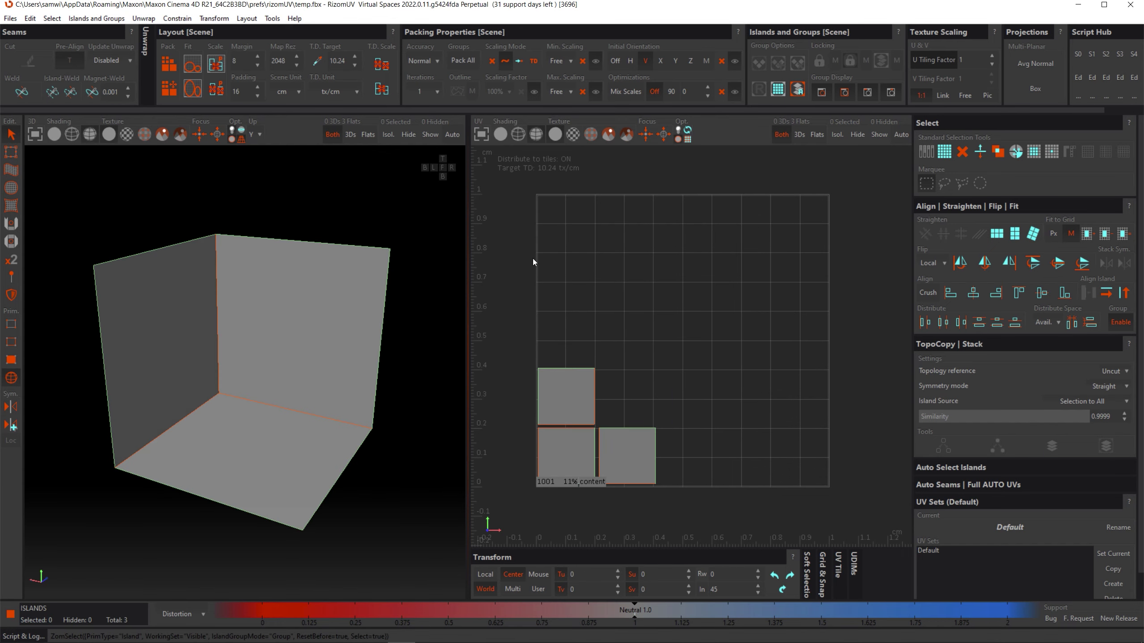
left_click(561, 93)
left_click(563, 111)
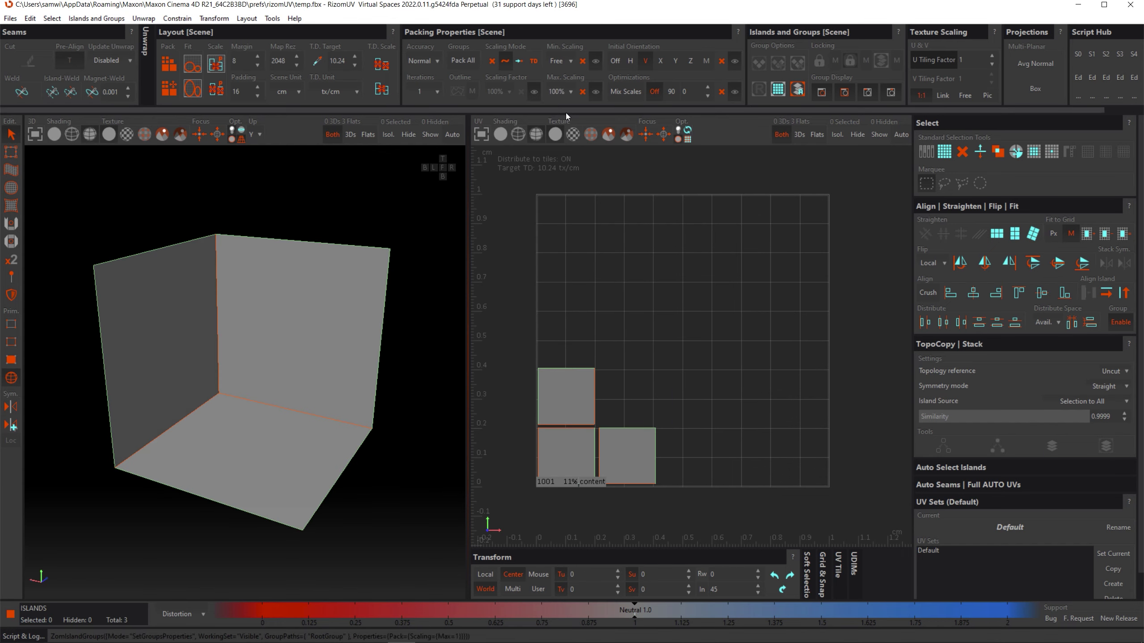
key("p")
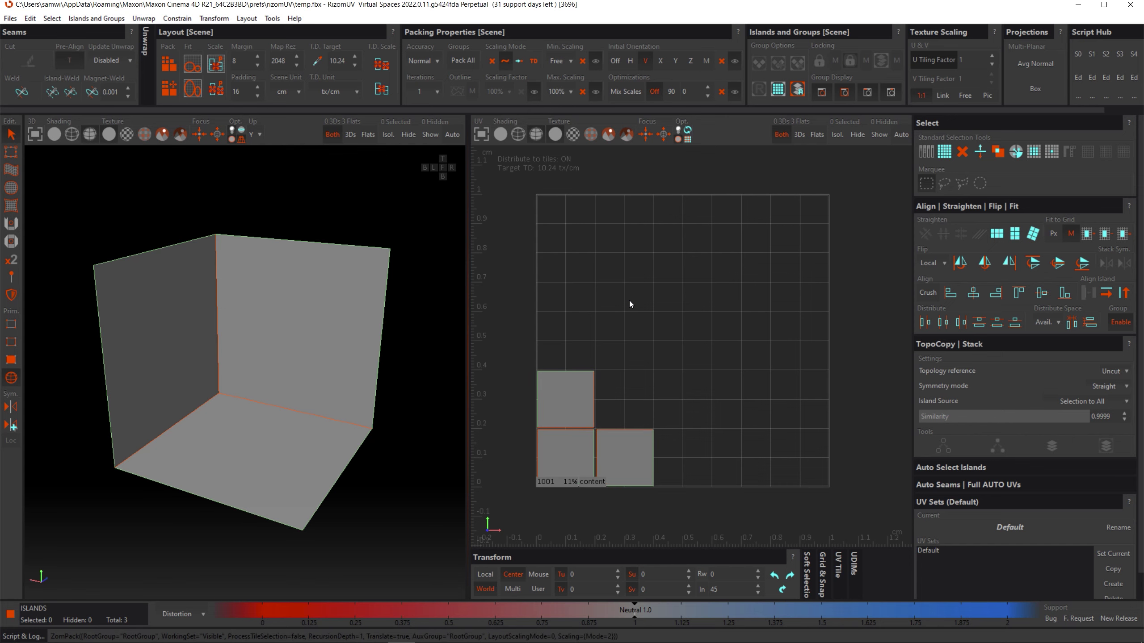
- Set Max. Scaling to 110%
left_click(515, 303)
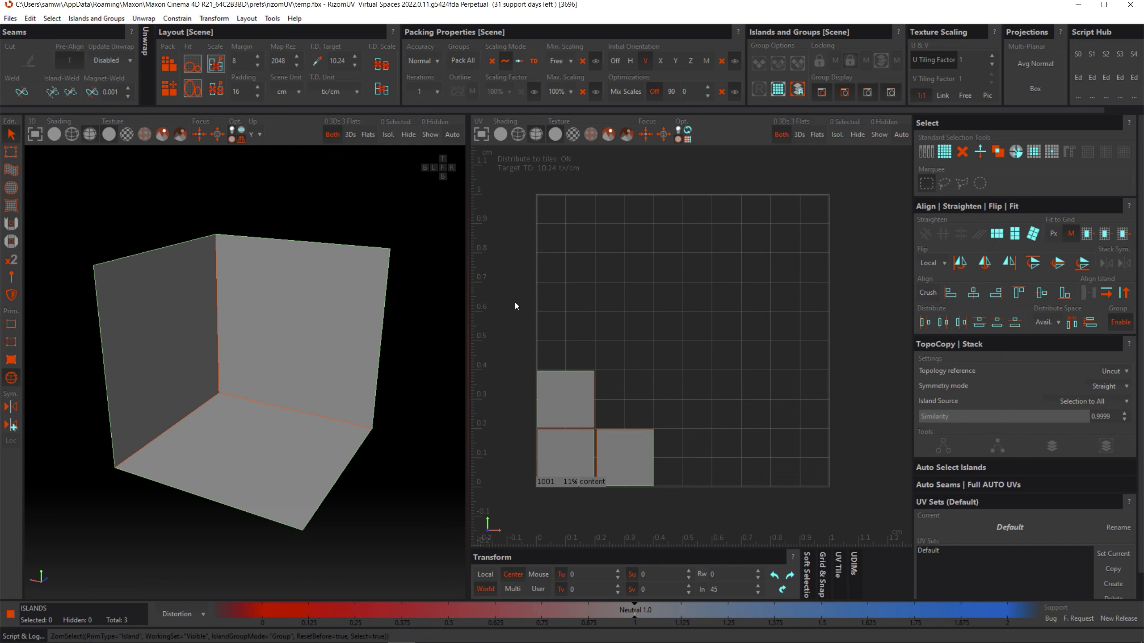
left_click(561, 90)
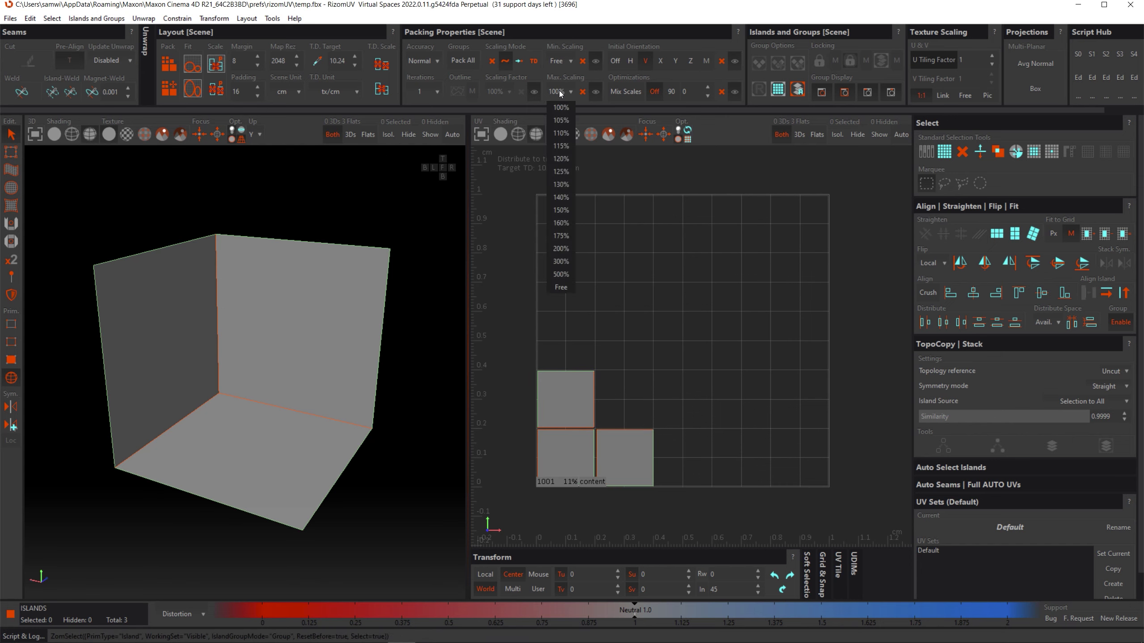
left_click(559, 134)
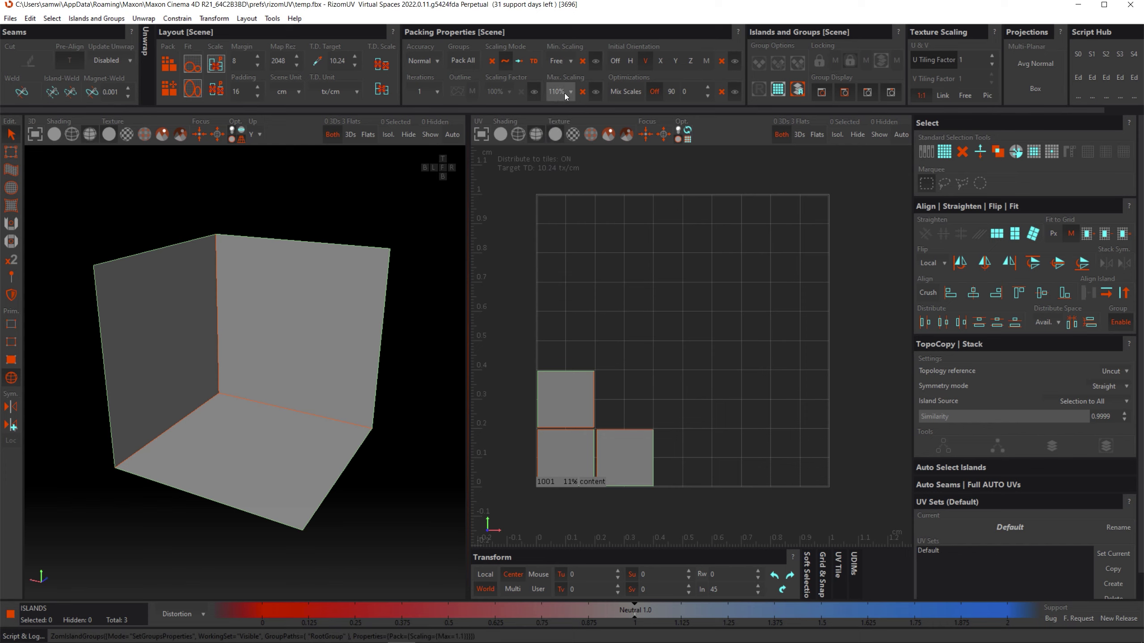
- Pack the three box islands under the 110% cap to 16% coverage, undoing the extra repack
left_click_drag(677, 323, 558, 311)
key("p")
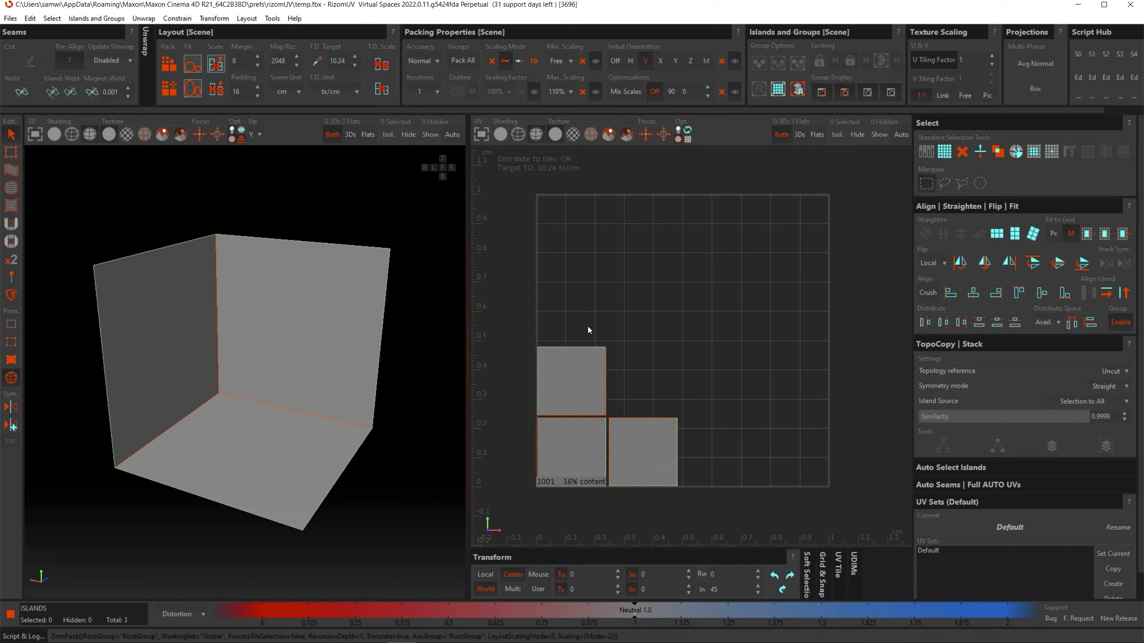
left_click_drag(718, 317, 660, 319)
left_click(640, 266)
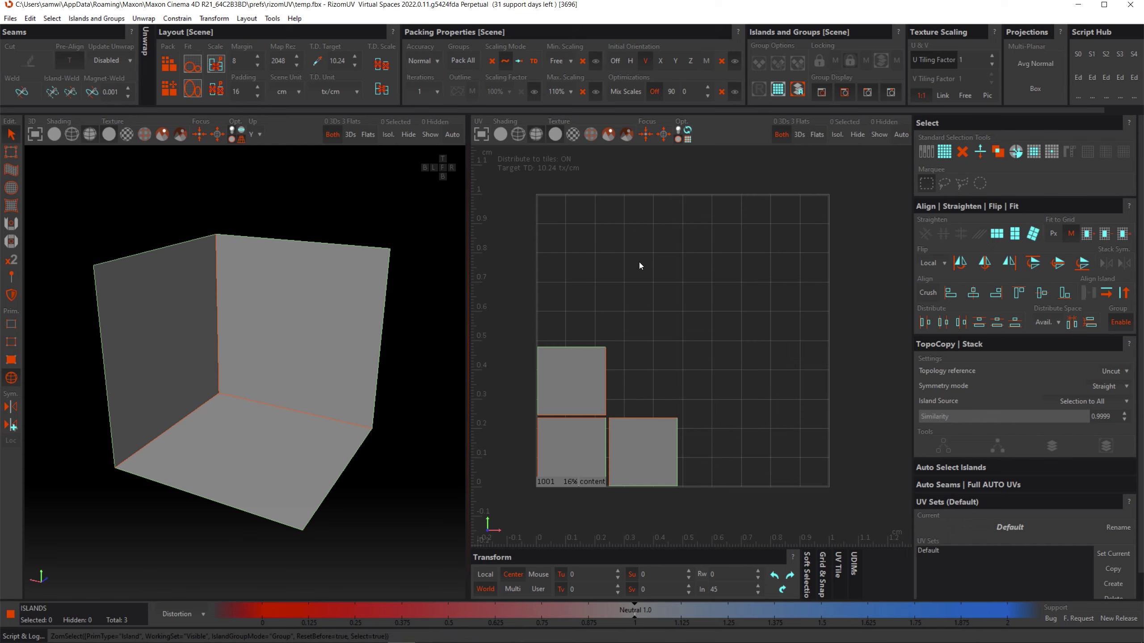
key("p")
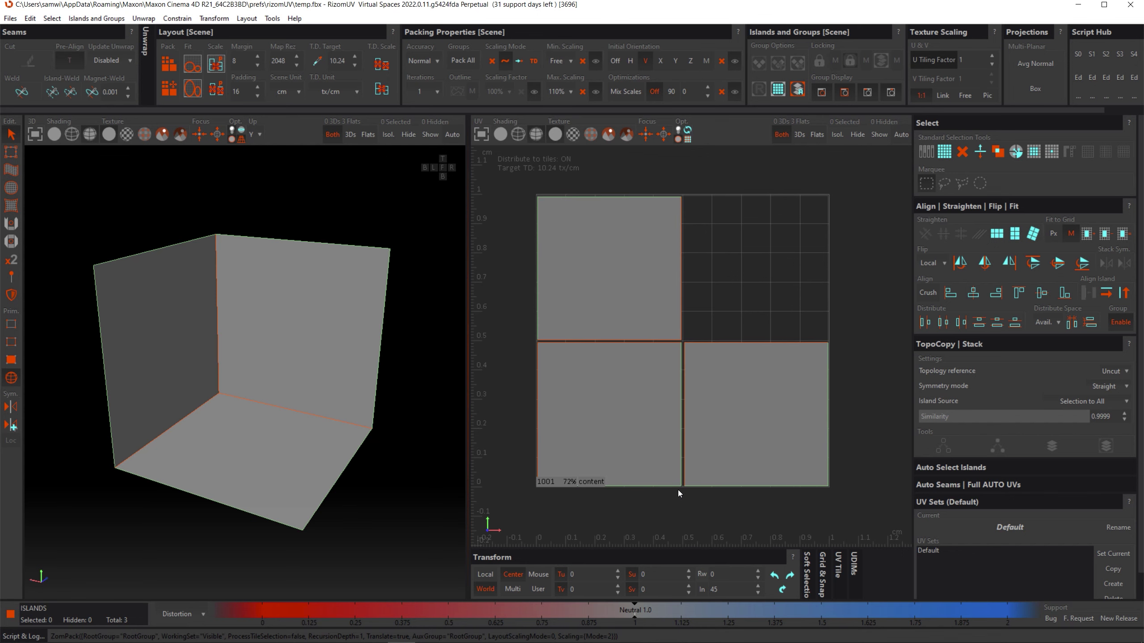
key("ctrl+z")
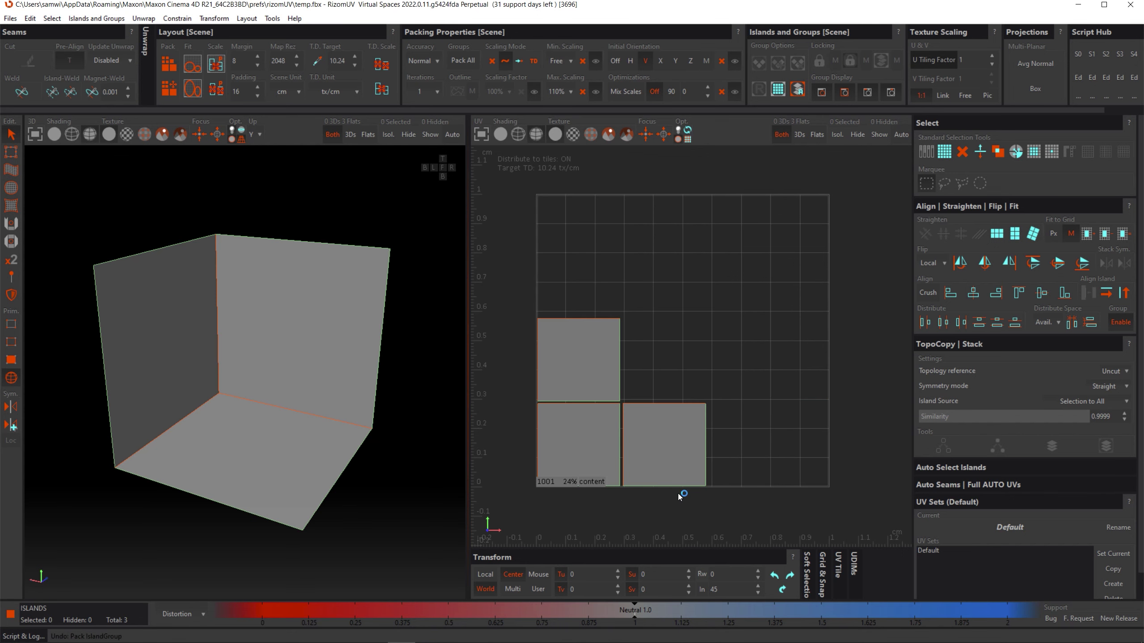
left_click(677, 490)
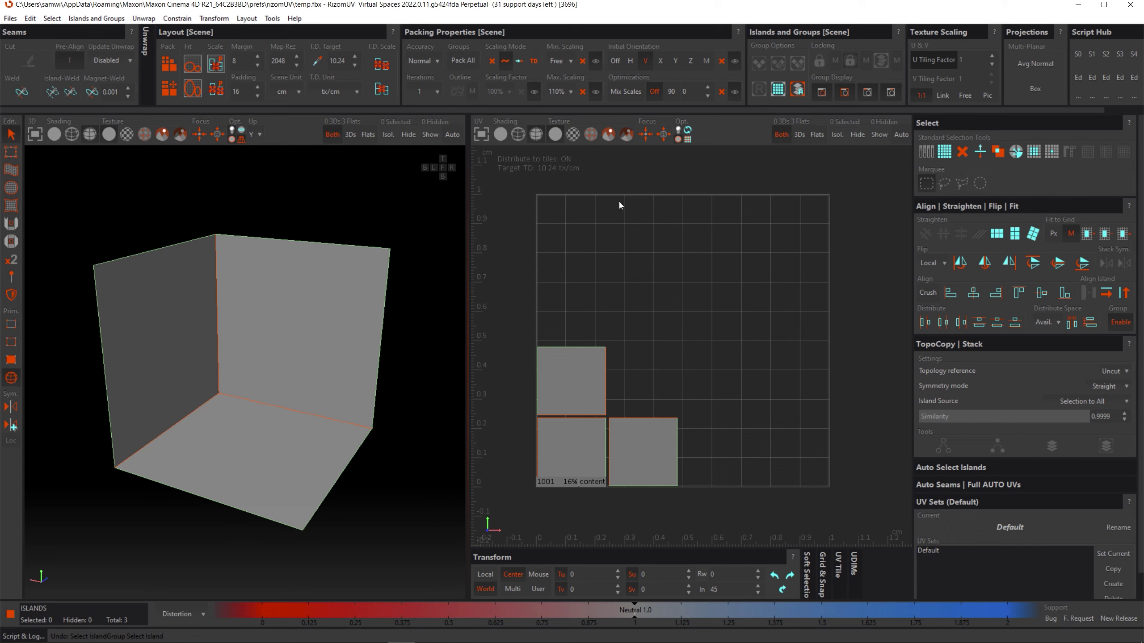
left_click(563, 92)
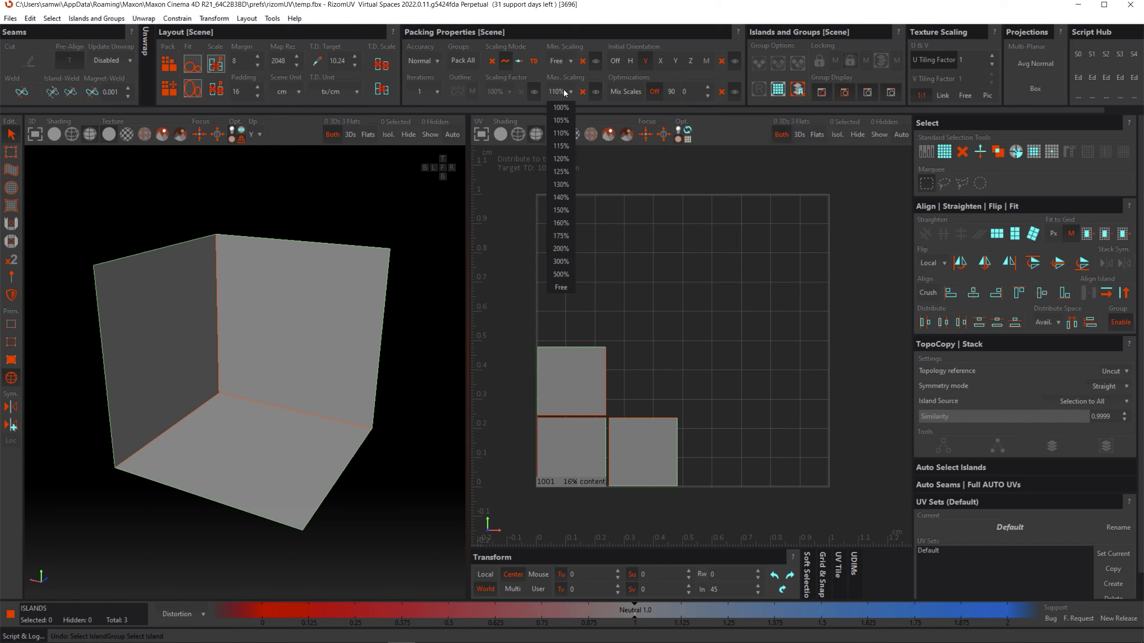
- Set Max. Scaling to Free and scale the three islands up about twice at the tile's right edge
left_click(560, 287)
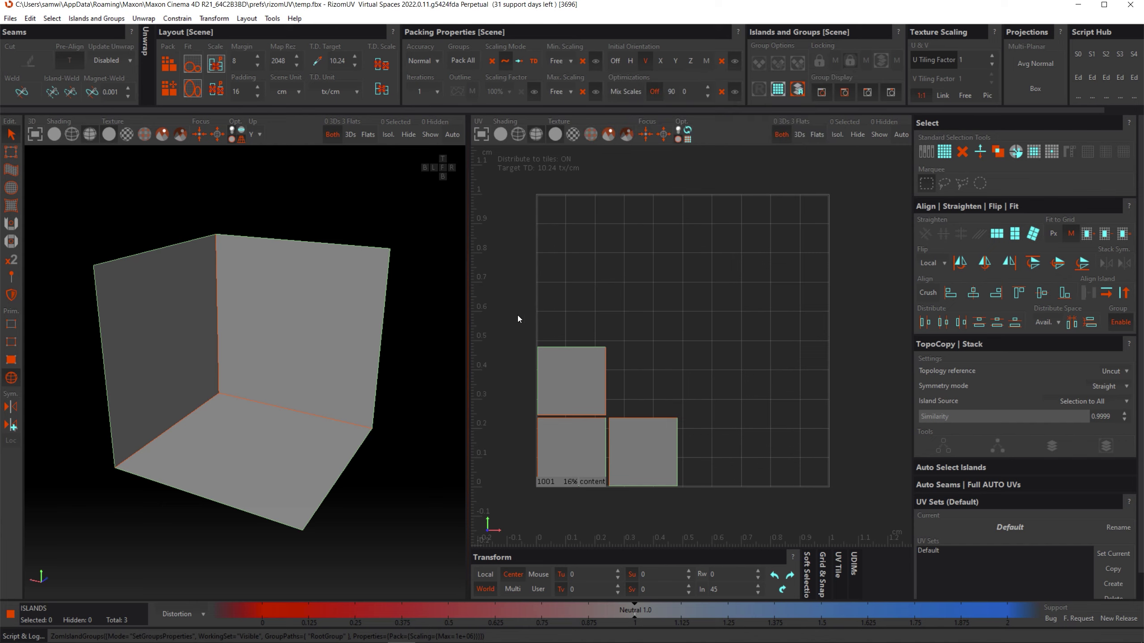
left_click_drag(517, 315, 698, 511)
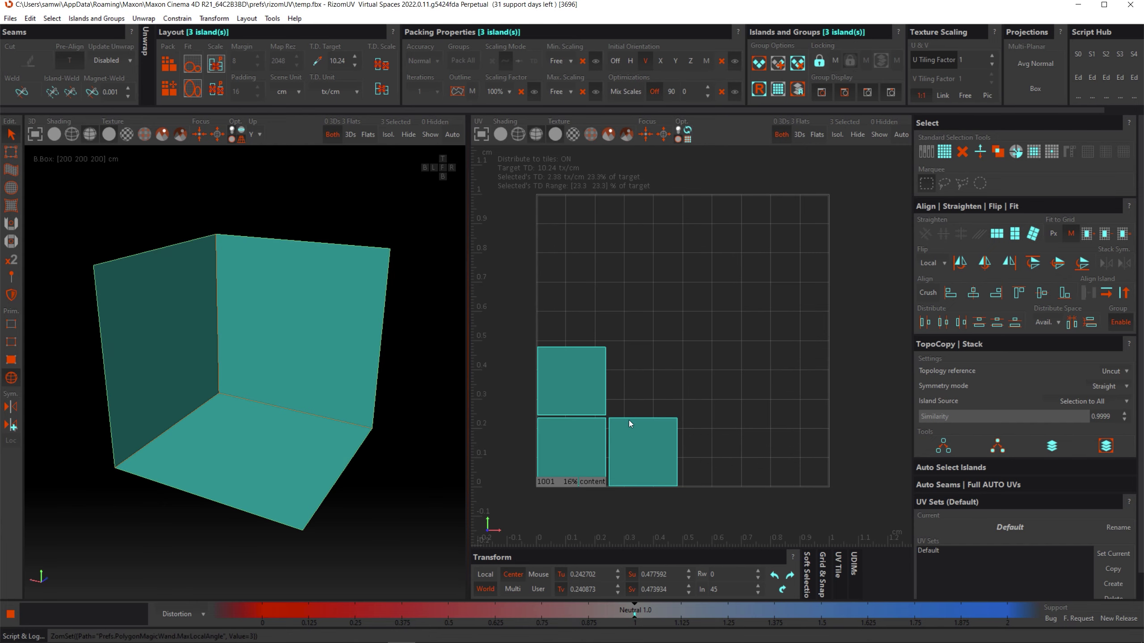
scroll(629, 423, "down", 2)
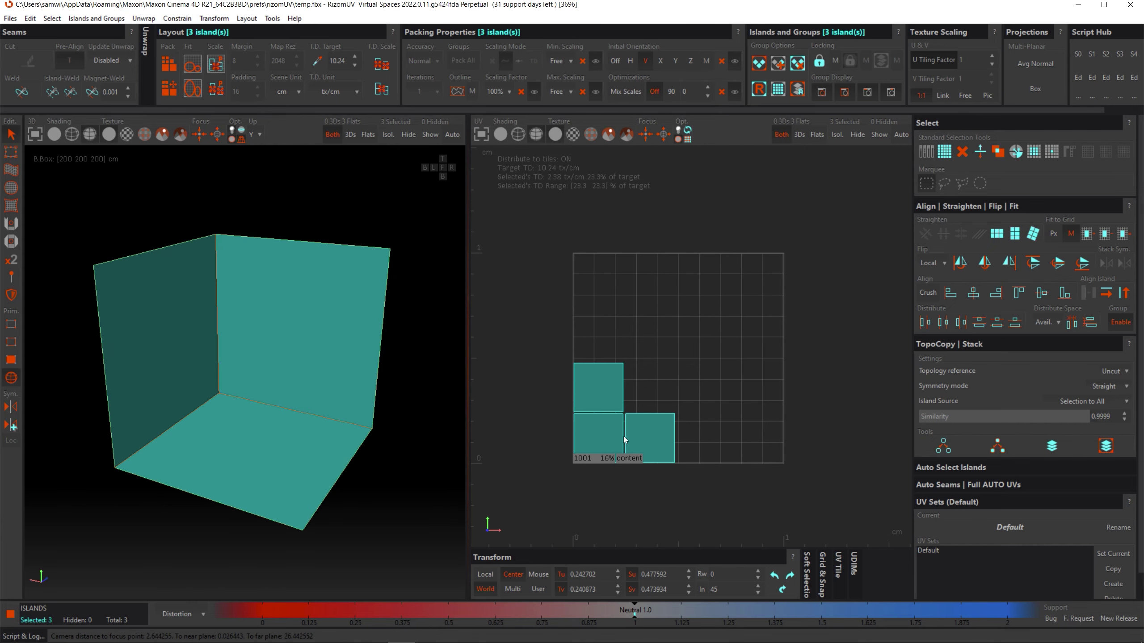
left_click_drag(624, 436, 807, 405)
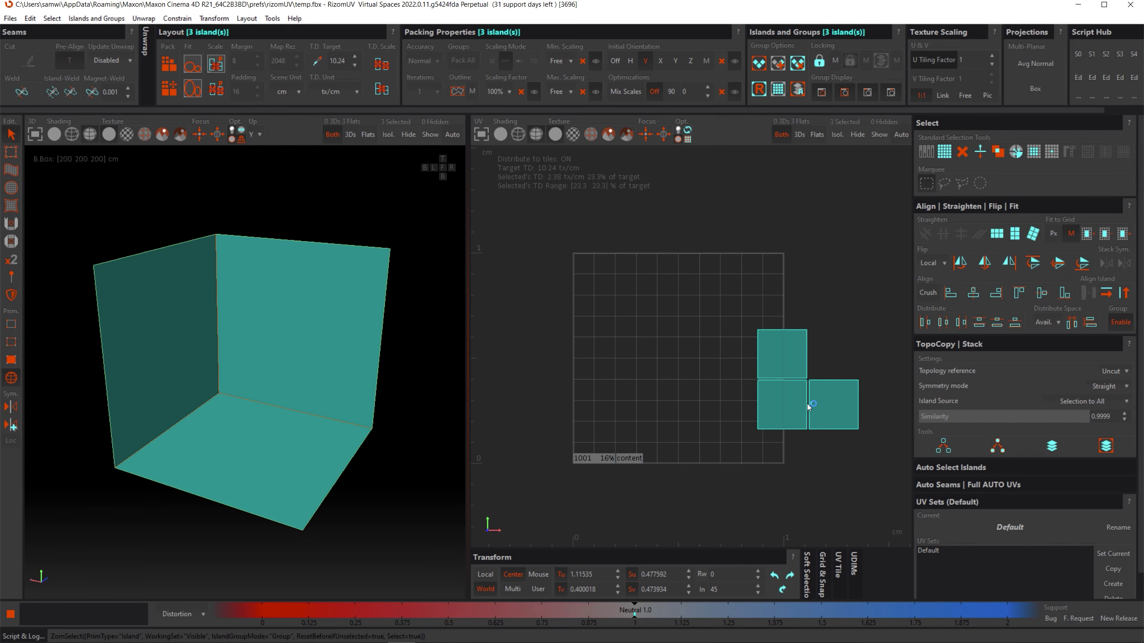
right_click_drag(799, 398, 806, 181)
scroll(811, 401, "down", 1)
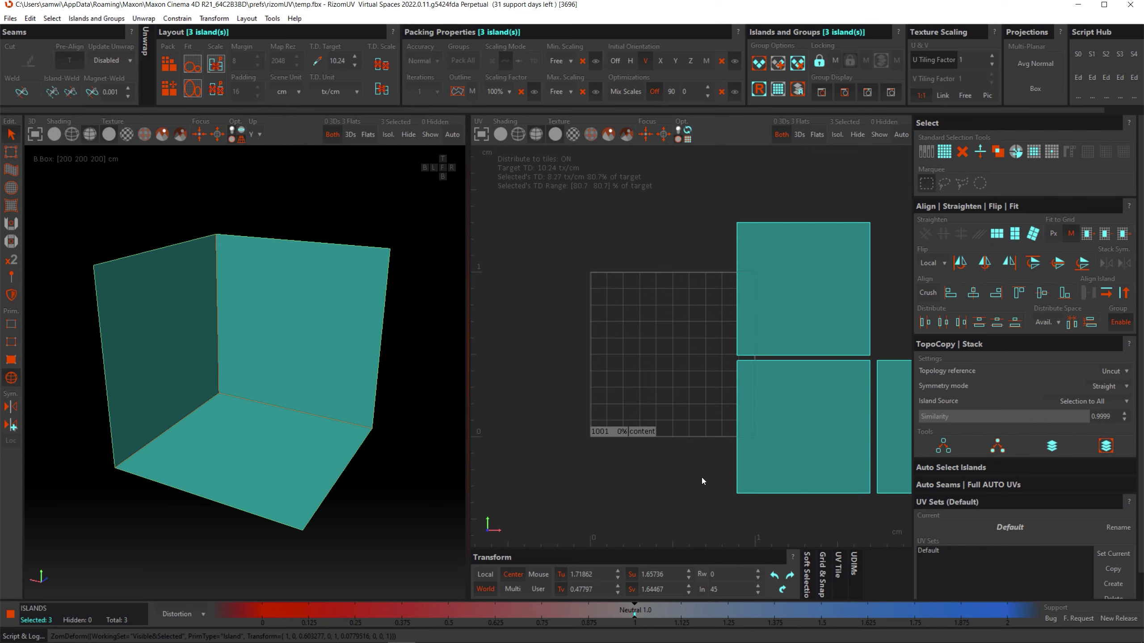
left_click(674, 474)
scroll(703, 327, "down", 3)
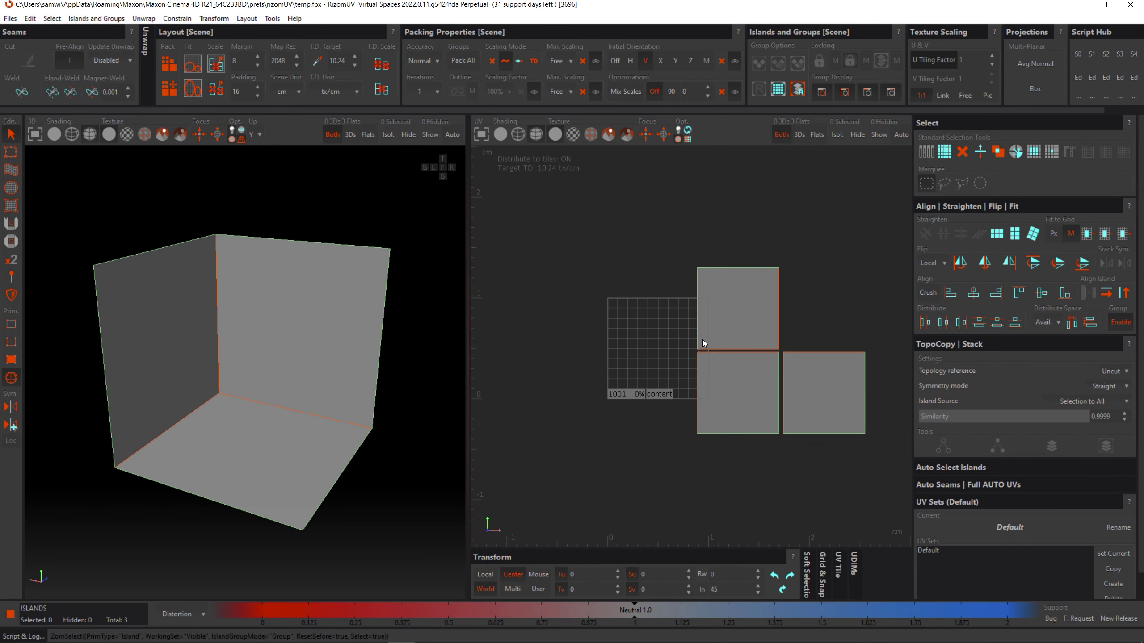
- Set Min. Scaling to 100%, try a pack, then undo it
left_click(563, 63)
left_click(561, 78)
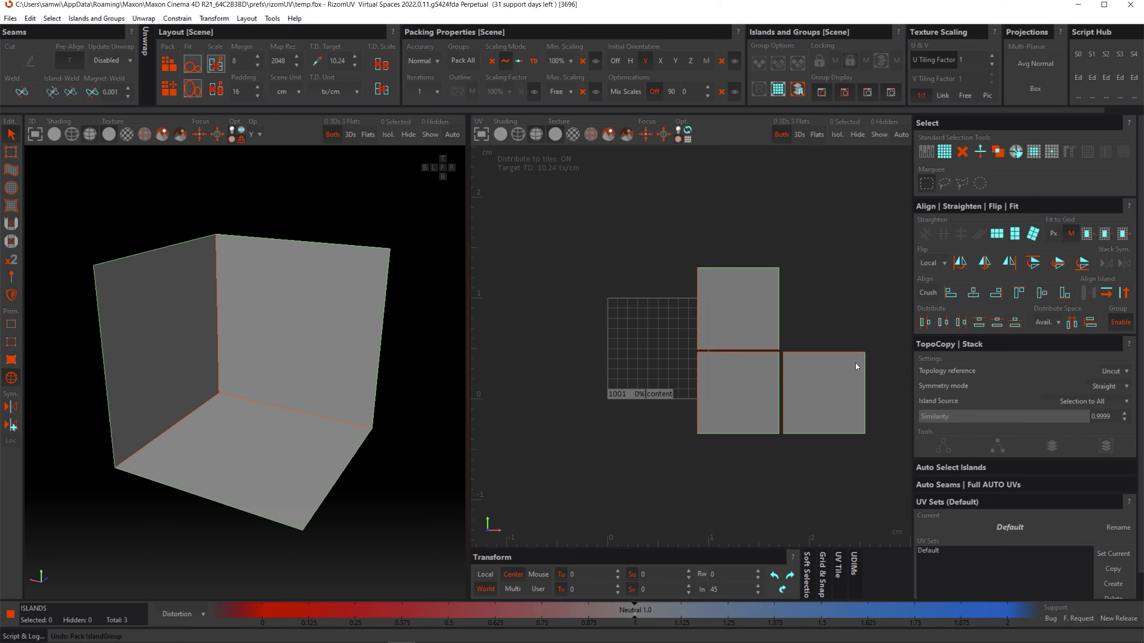
key("ctrl+p")
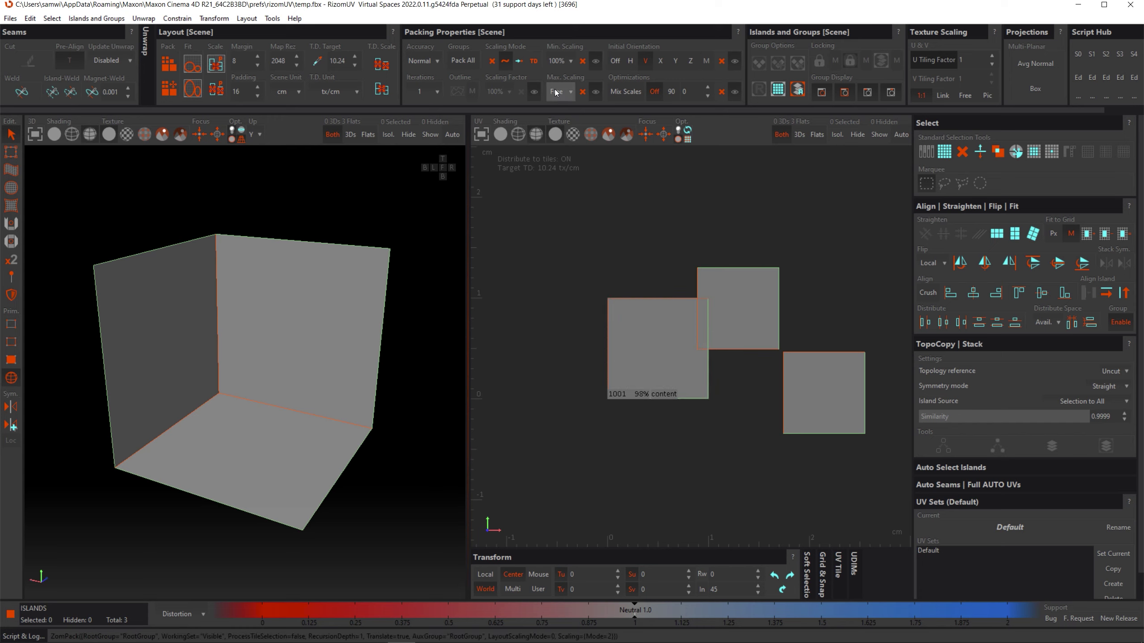
scroll(564, 77, "right", 1)
scroll(532, 100, "left", 1)
key("ctrl+z")
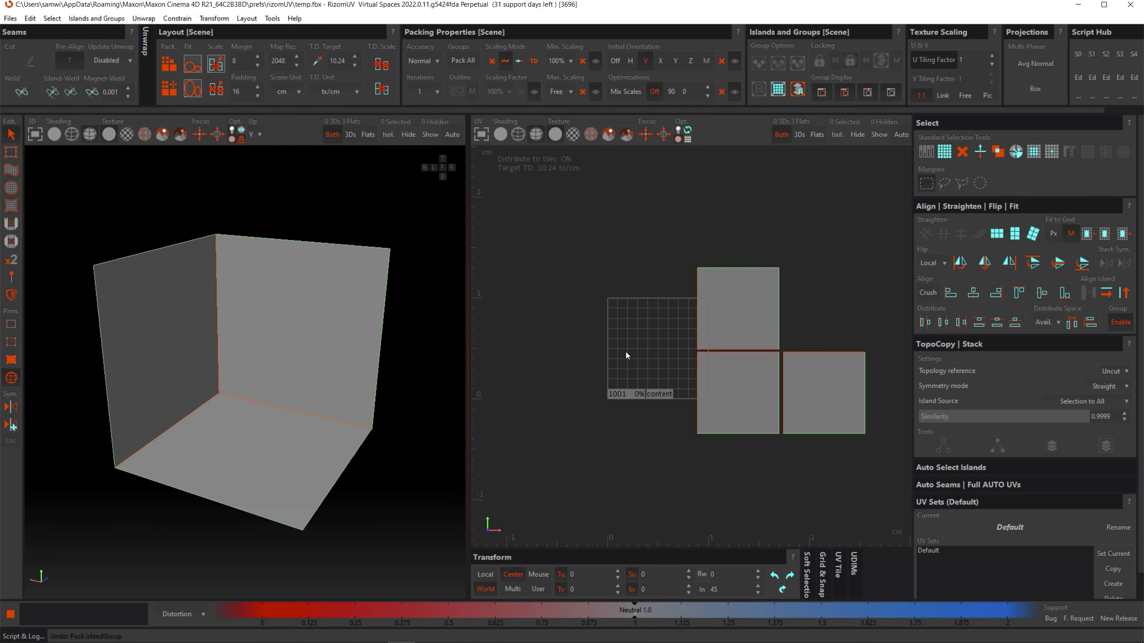
- Set Max. Scaling to 100% and pack, leaving one island filling 65% of tile 1001
left_click(562, 92)
left_click(559, 106)
left_click(638, 258)
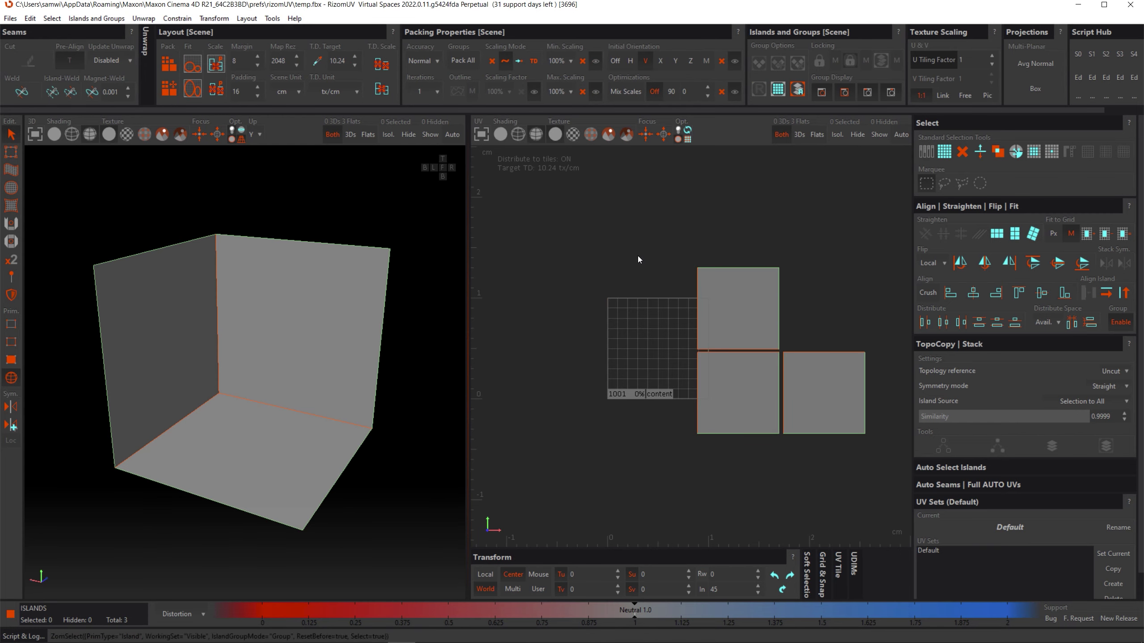
key("p")
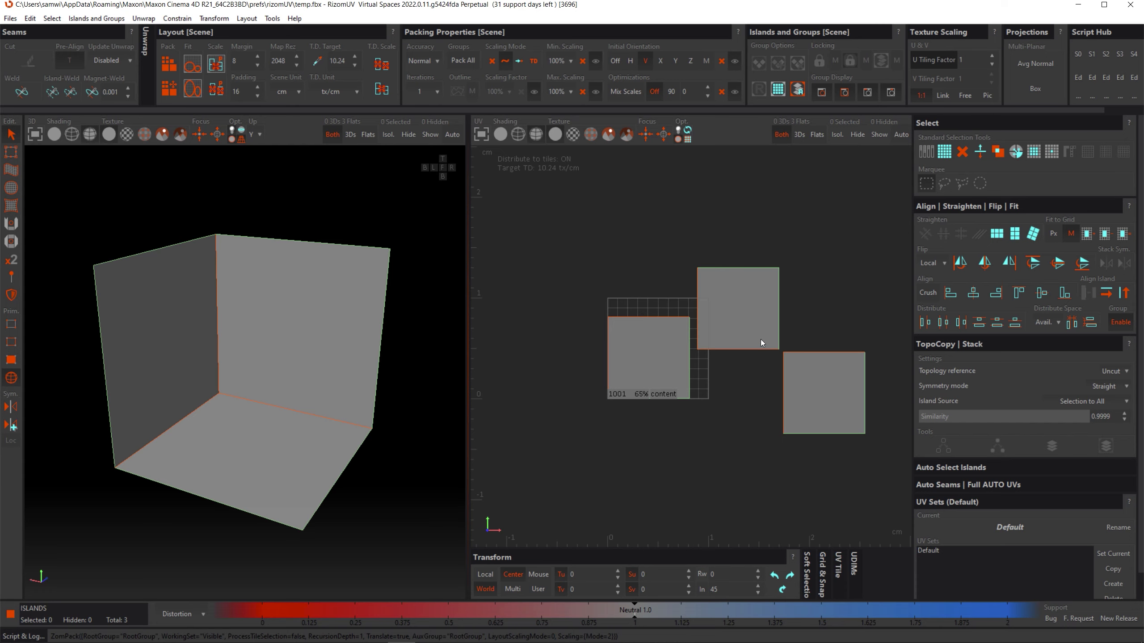
- Undo the single-island pack and test-pack with Min. Scaling set to 80%
key("ctrl+z")
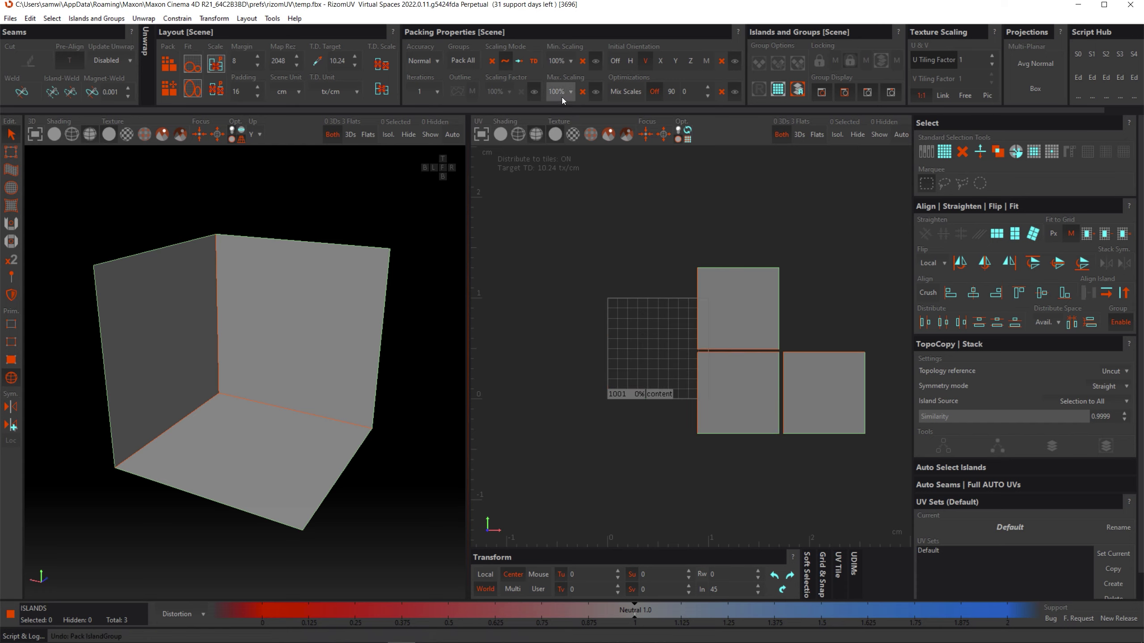
left_click(559, 63)
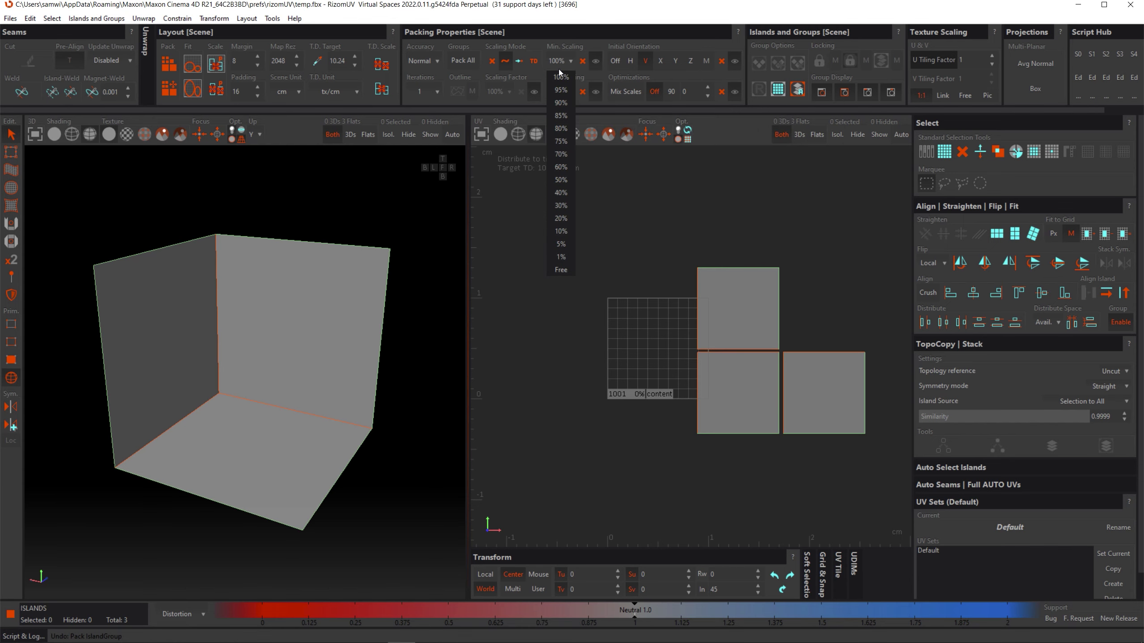
left_click(561, 129)
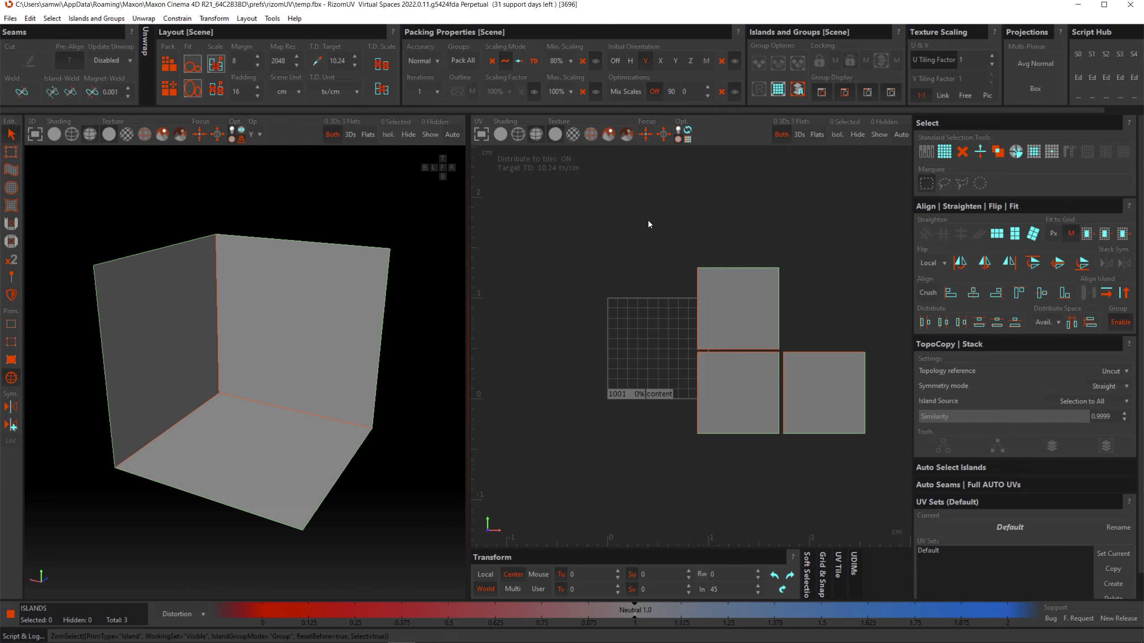
key("p")
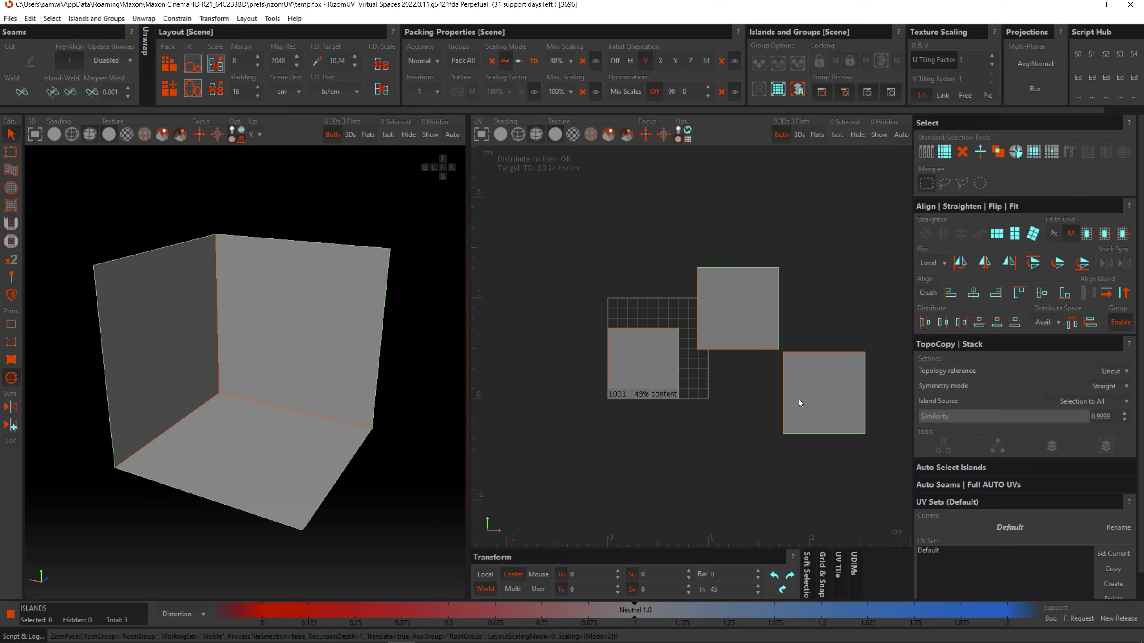
- Undo, lower Min. Scaling to 50%, and pack all three islands into tile 1001
key("ctrl+z")
left_click(570, 63)
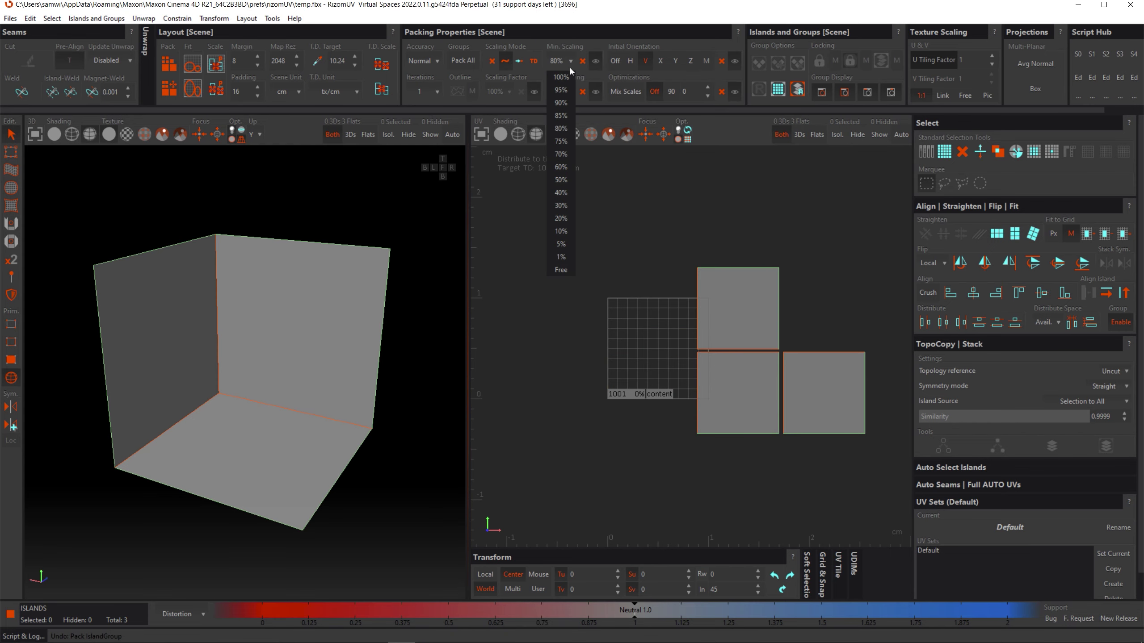
left_click(570, 180)
left_click(652, 239)
key("p")
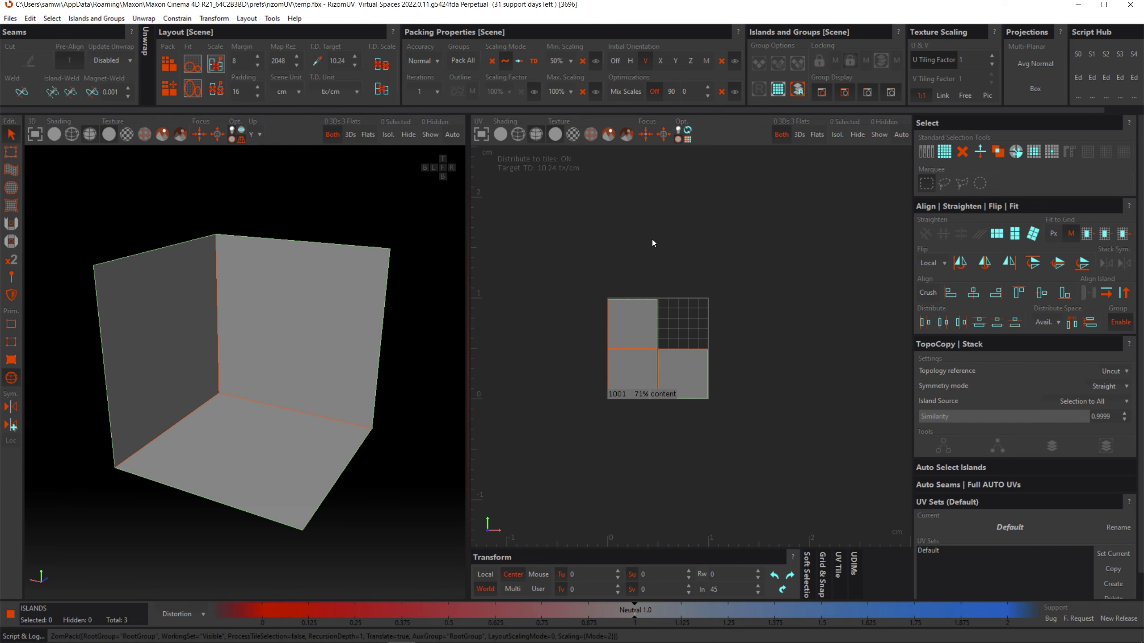
key("f")
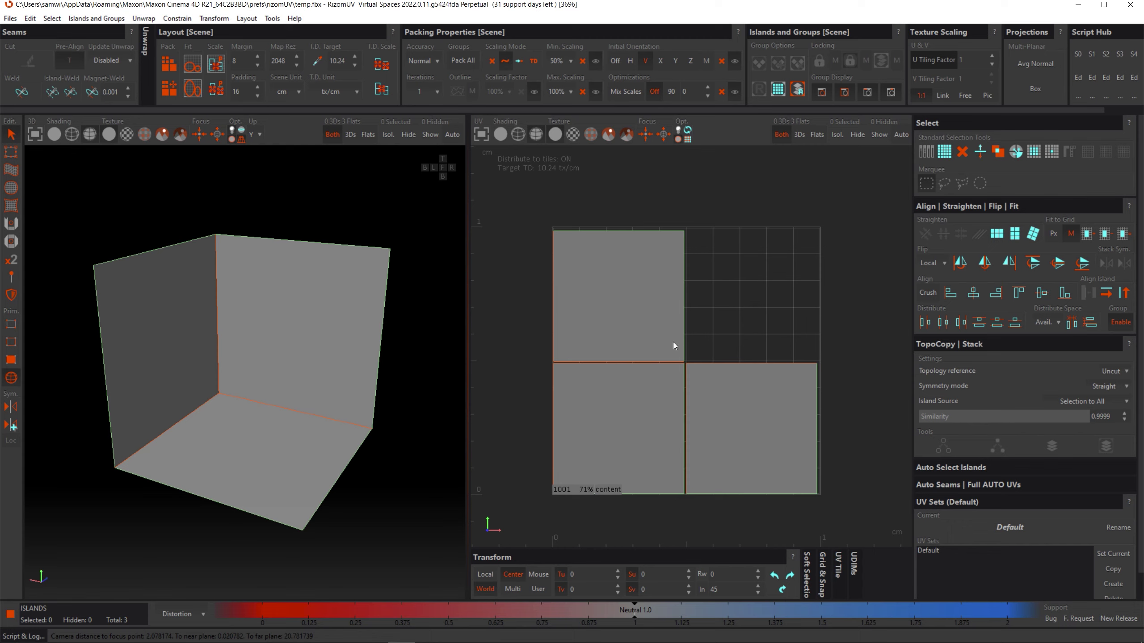
- Remove the Min. Scaling limit and set Max. Scaling to Free
left_click(565, 61)
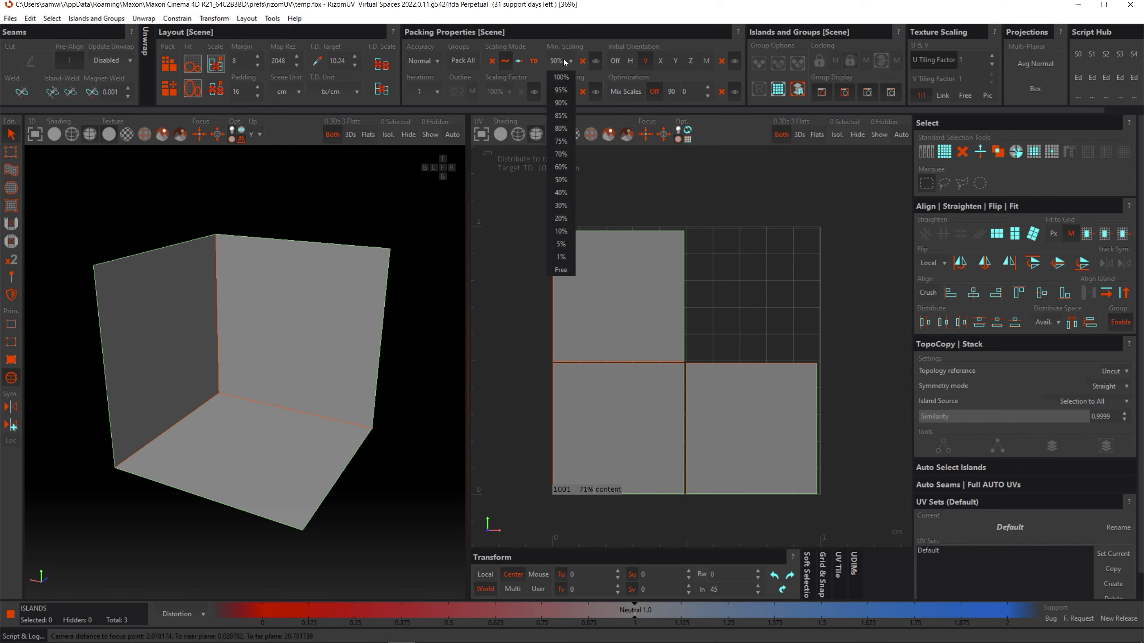
left_click(560, 269)
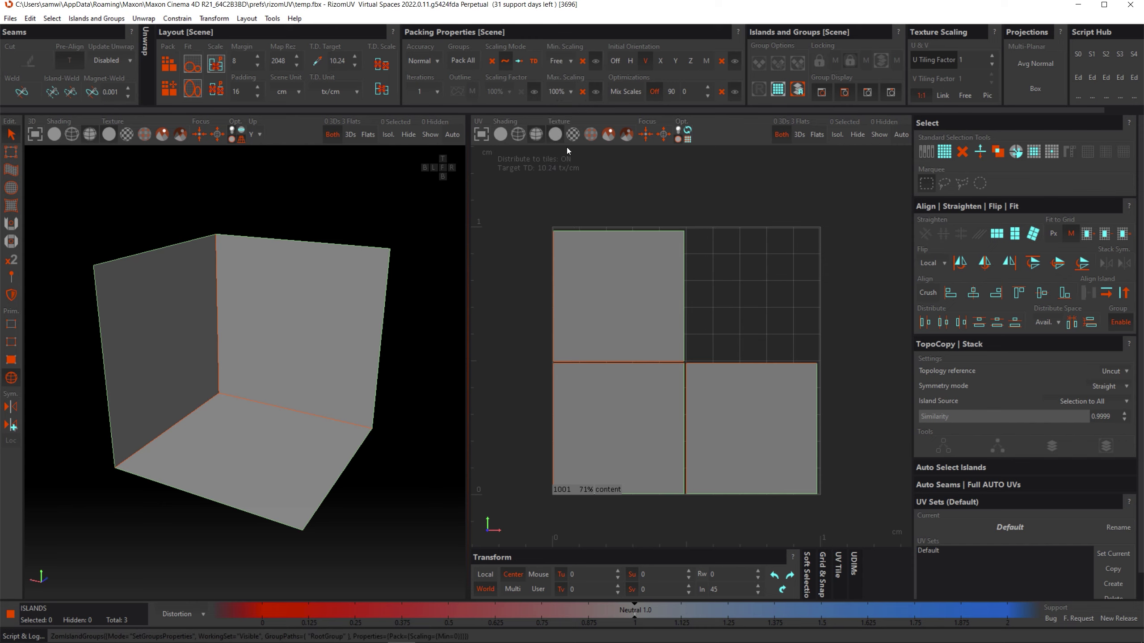
left_click(562, 93)
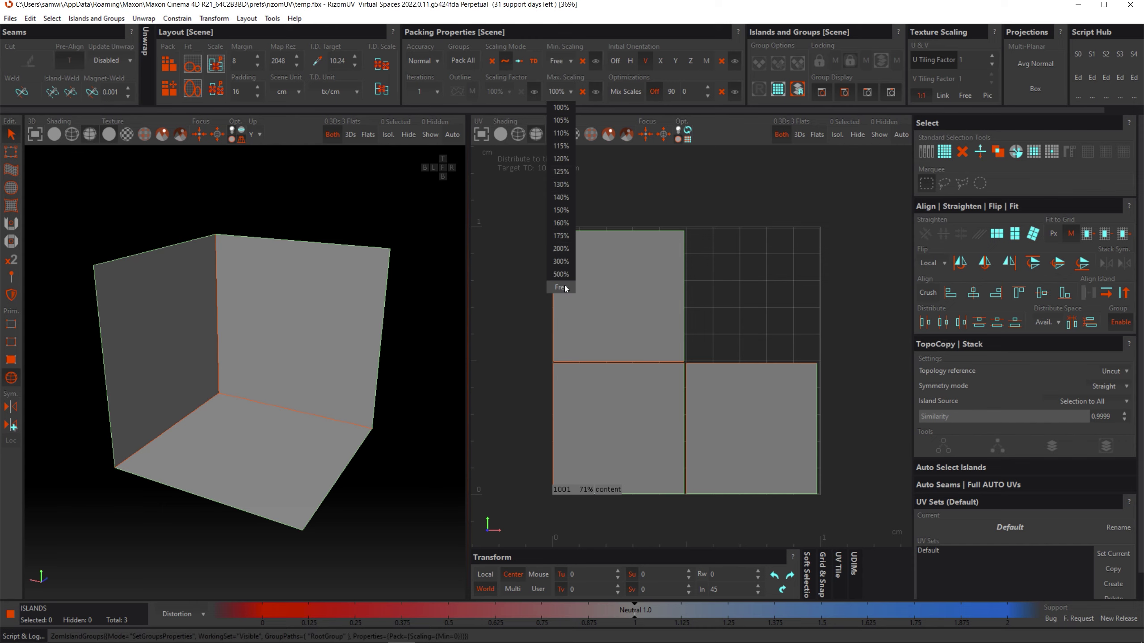
left_click(566, 287)
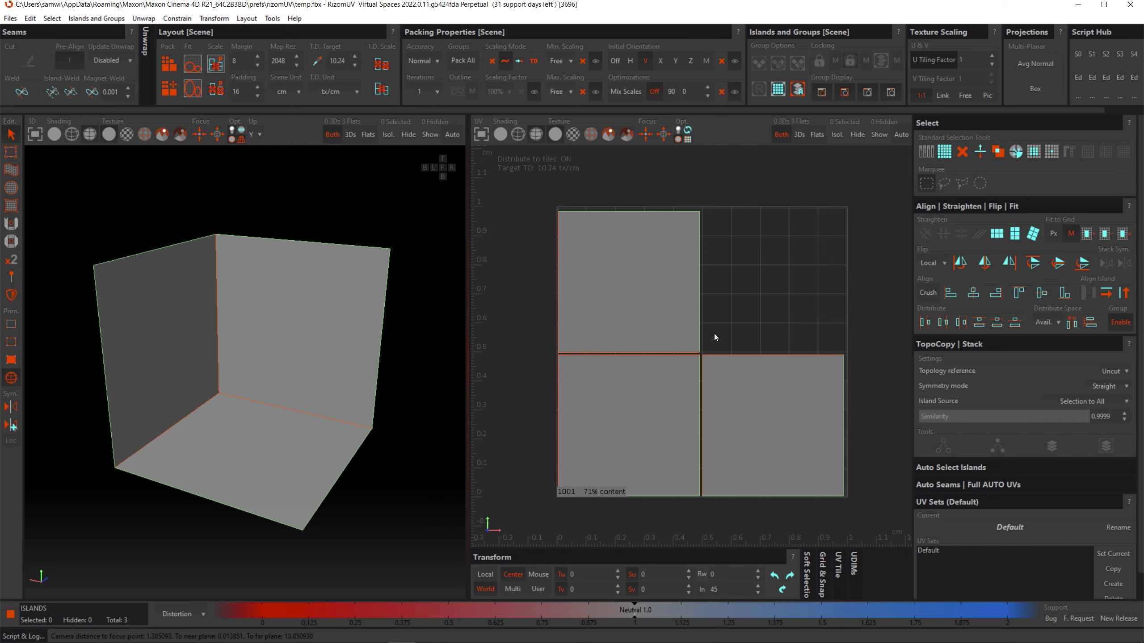
- Marquee-select all three islands and scale them down to about 0.34
left_click(618, 294)
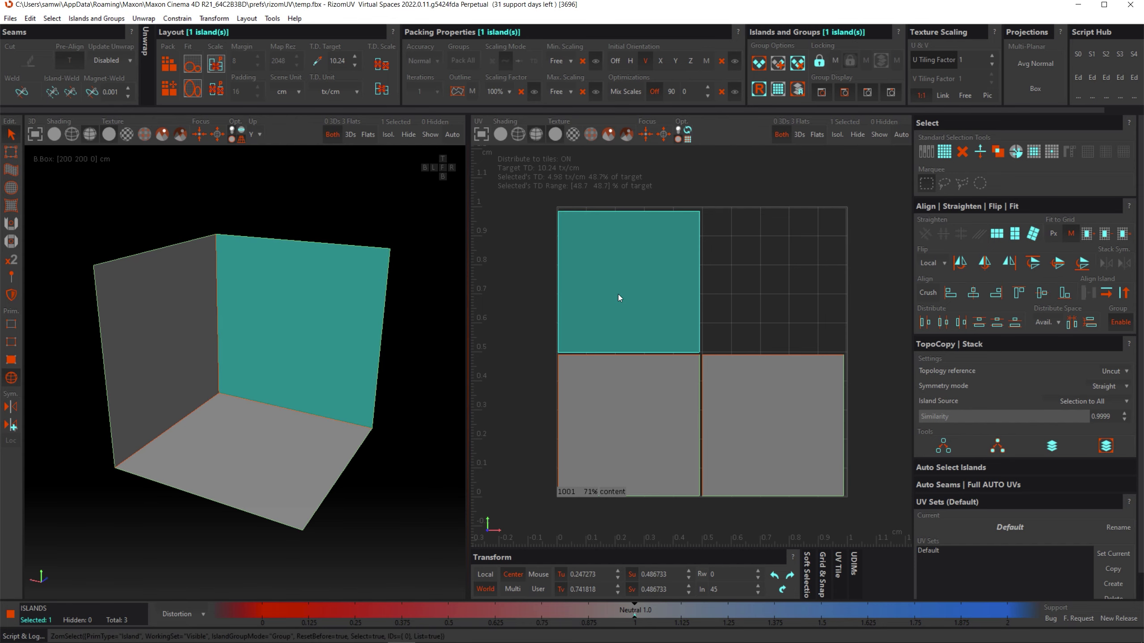
left_click(538, 234)
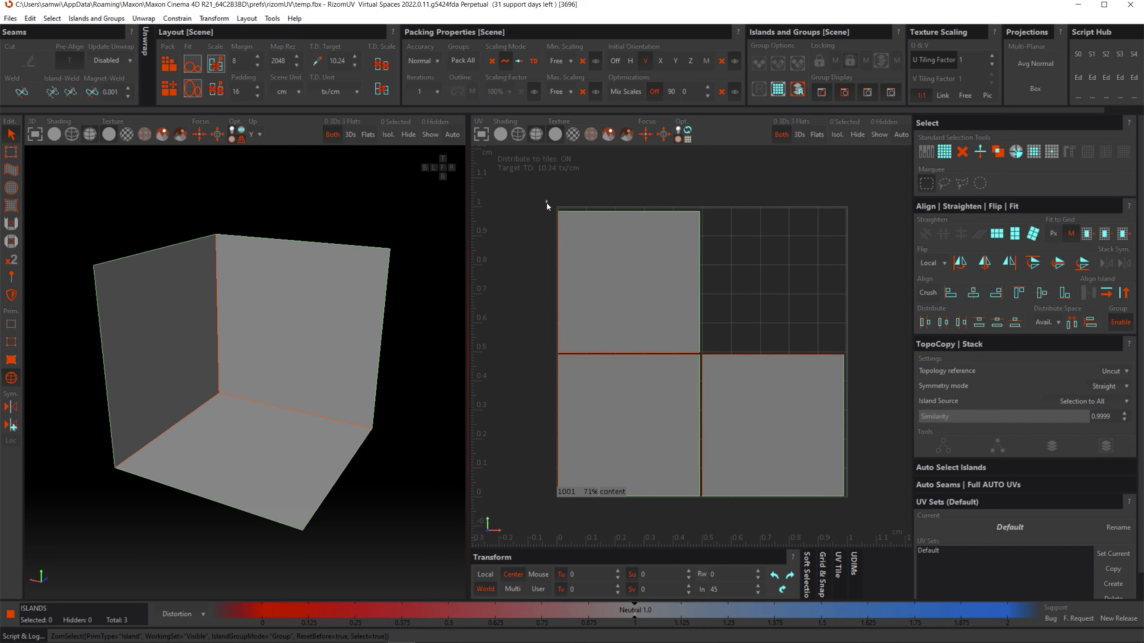
left_click_drag(547, 203, 858, 524)
mouse_move(691, 389)
middle_mouse_down()
mouse_move(680, 410)
mouse_move(684, 376)
middle_mouse_up()
right_click_drag(684, 403, 668, 436)
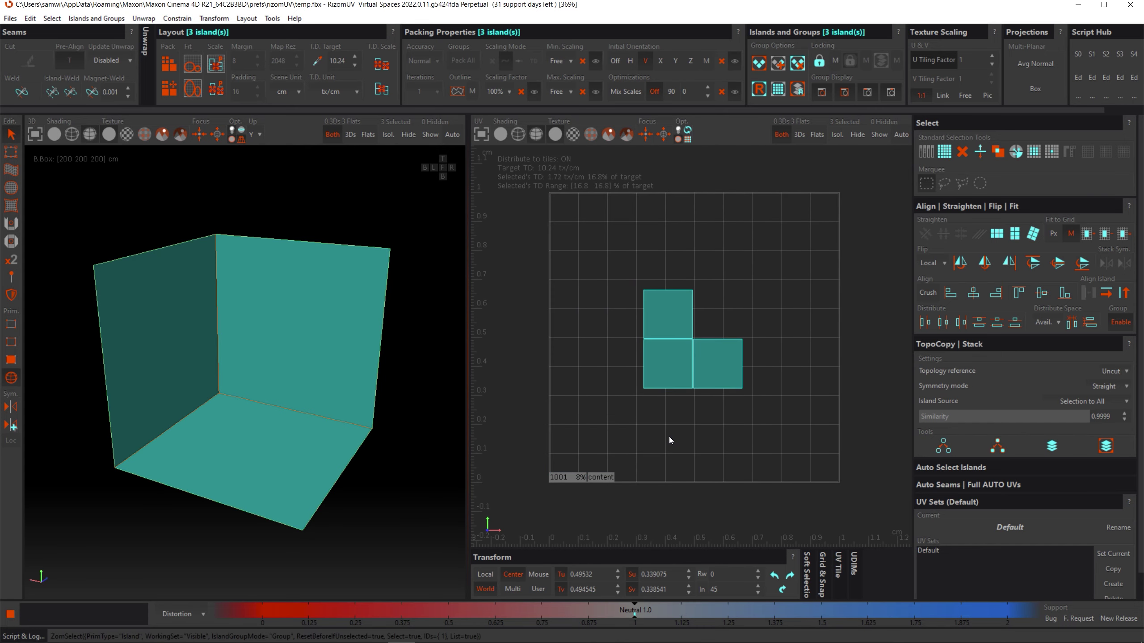
- Move the shrunken islands toward the lower left of tile 1001
mouse_move(669, 371)
middle_mouse_down()
mouse_move(660, 377)
mouse_move(682, 372)
middle_mouse_up()
left_click(681, 372)
left_click_drag(682, 372, 619, 426)
left_click(520, 345)
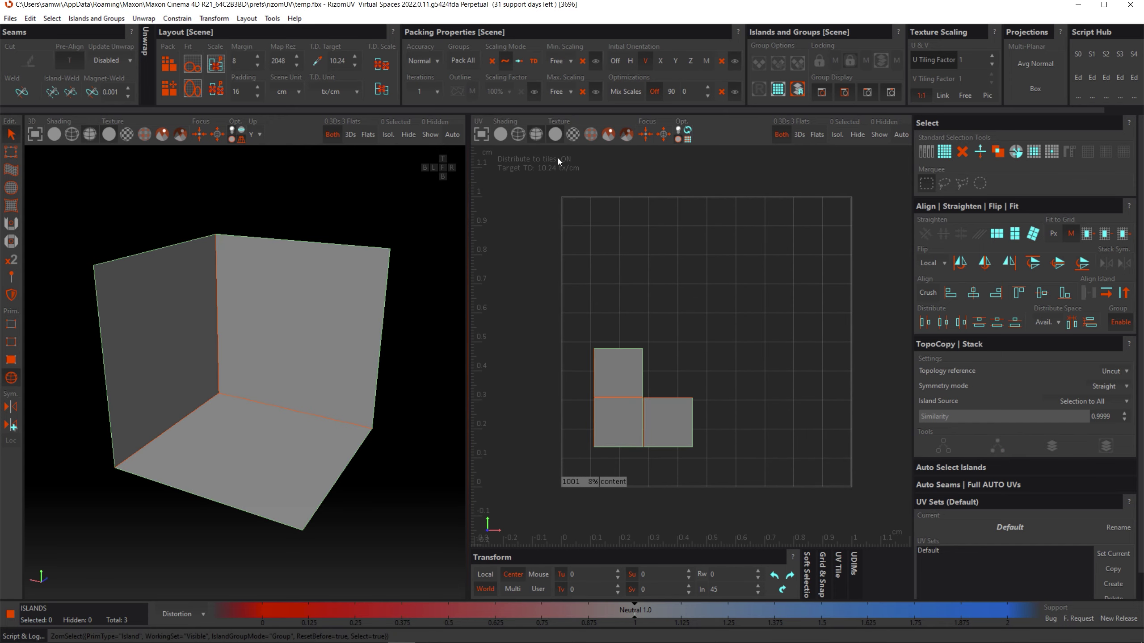
left_click(616, 382)
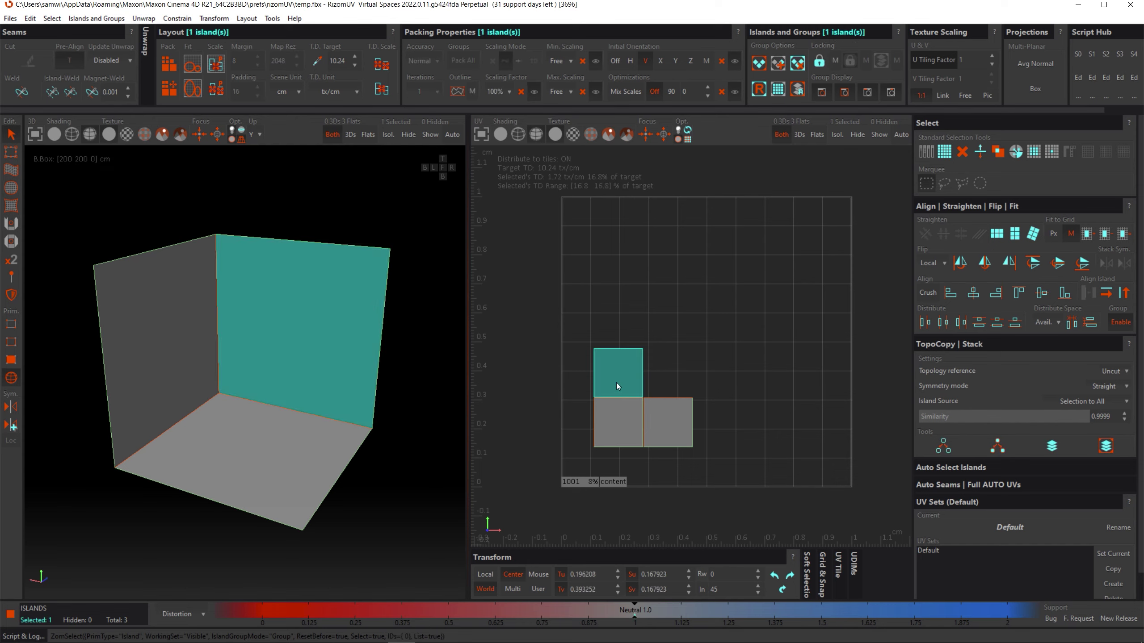
- Give the upper island Max. Scaling 130% and Min. Scaling 30%
left_click(563, 93)
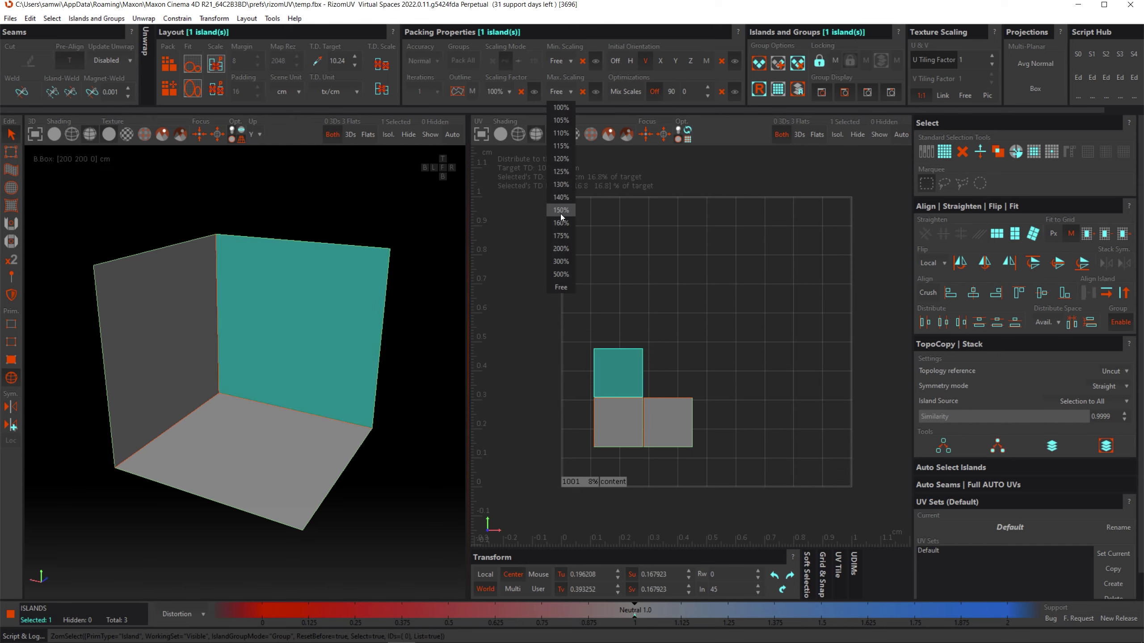
left_click(557, 184)
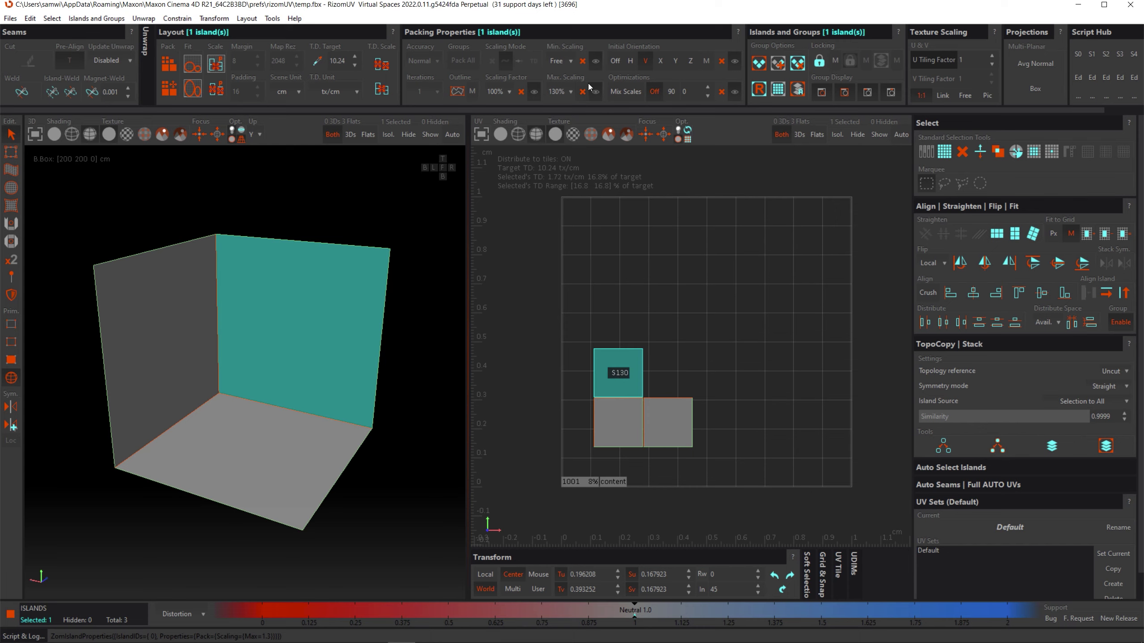
left_click(560, 61)
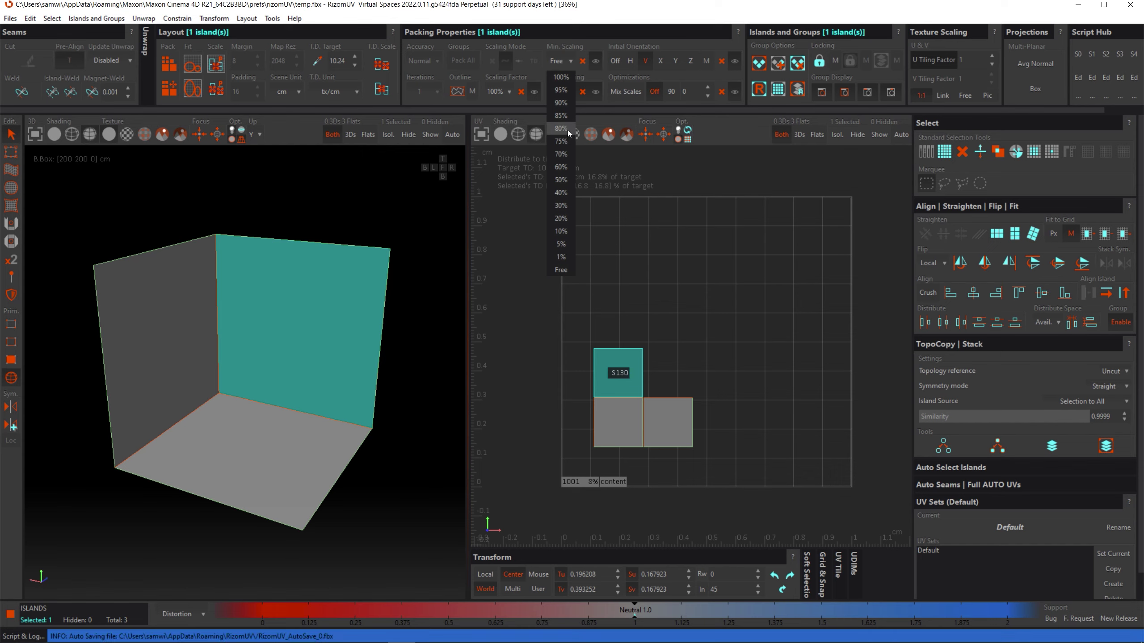
left_click(561, 206)
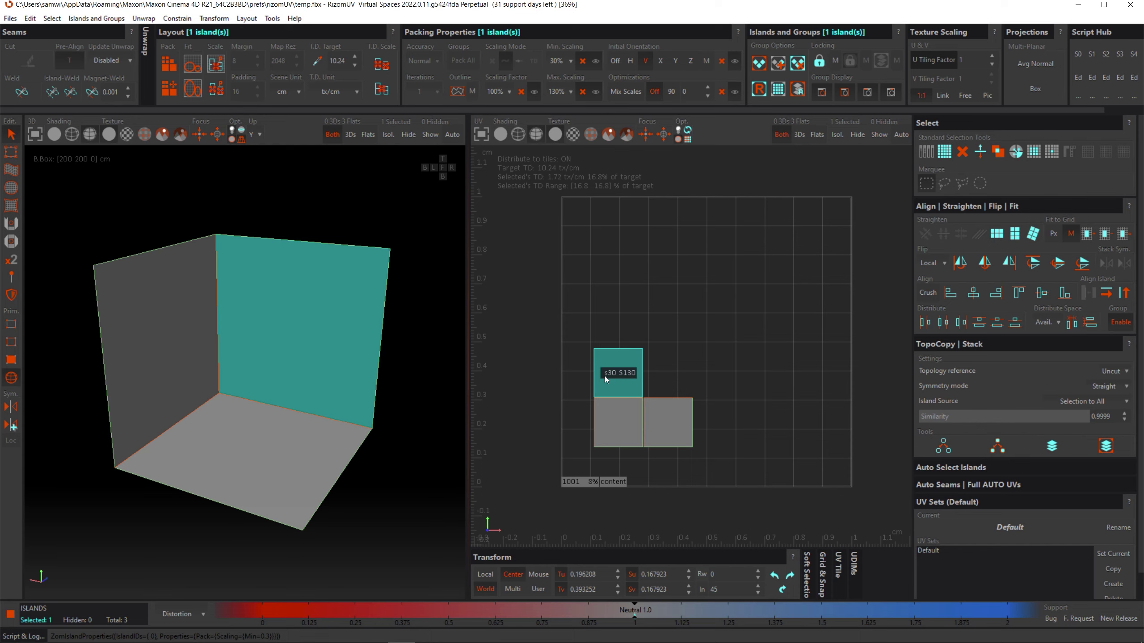
- Deselect and repack the three islands into tile 1001, reaching 54% content
left_click(754, 350)
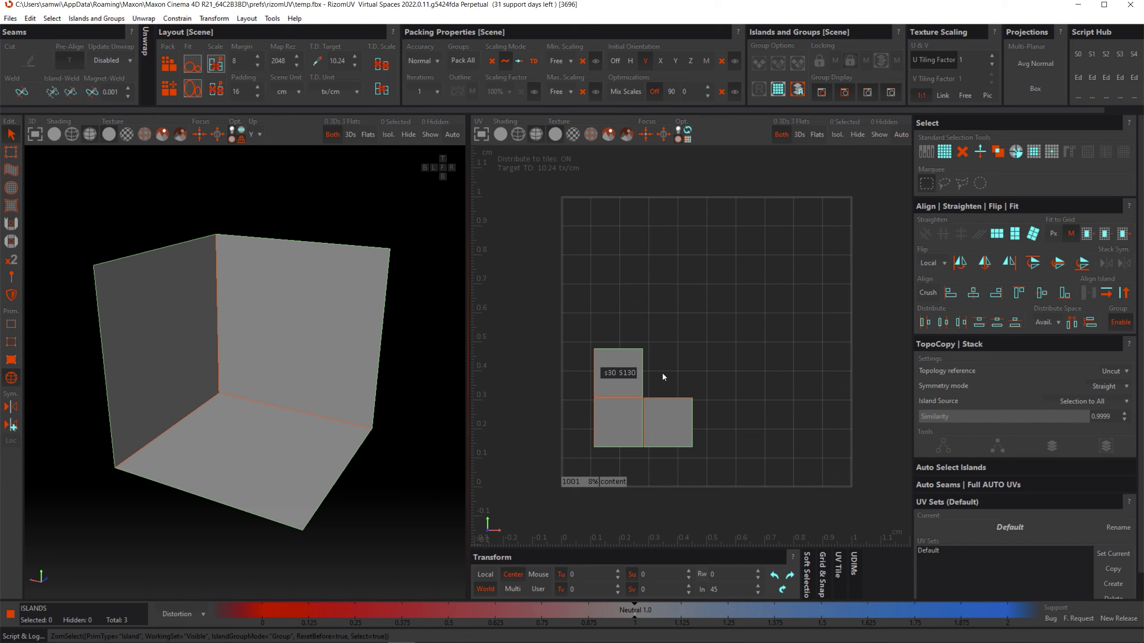
key("p")
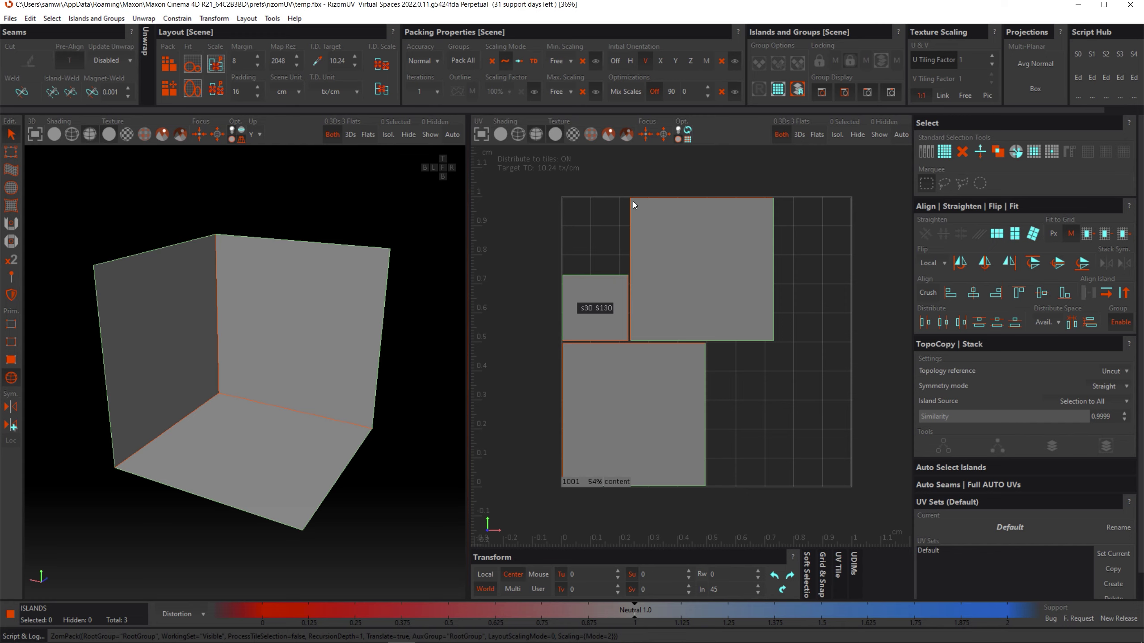
left_click(692, 292)
- Undo the pack to restore the small layout and select the lower-left island
left_click(768, 356)
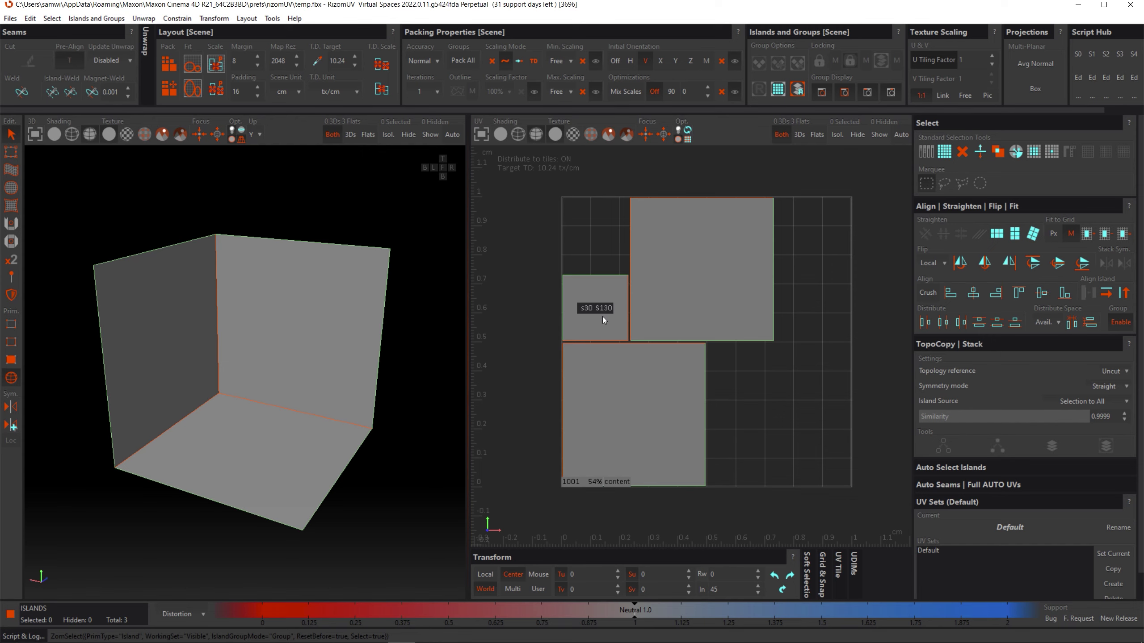
key("ctrl+z")
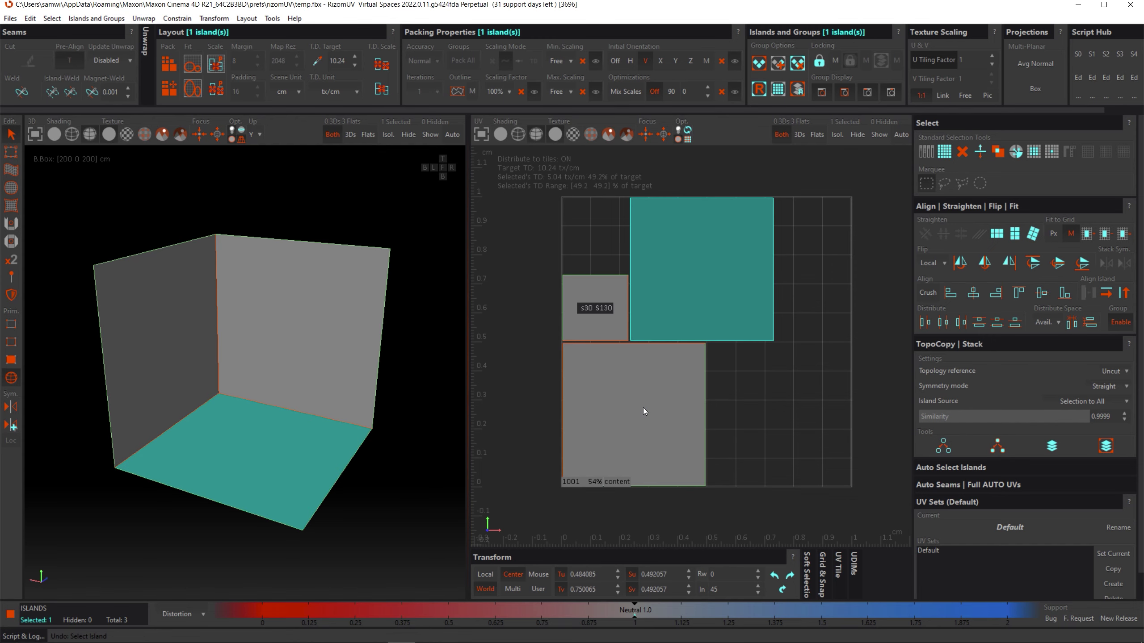
key("ctrl+z")
key("ctrl+z")
left_click(616, 418)
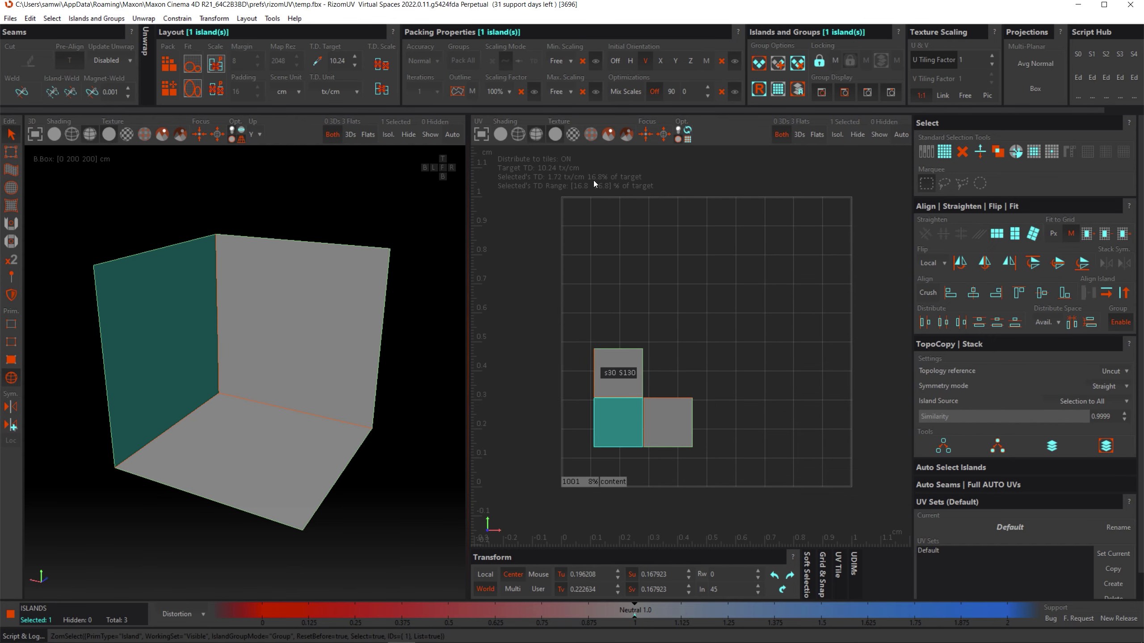
- Give the lower-left island Min. Scaling 5% and Max. Scaling 160%
left_click(560, 62)
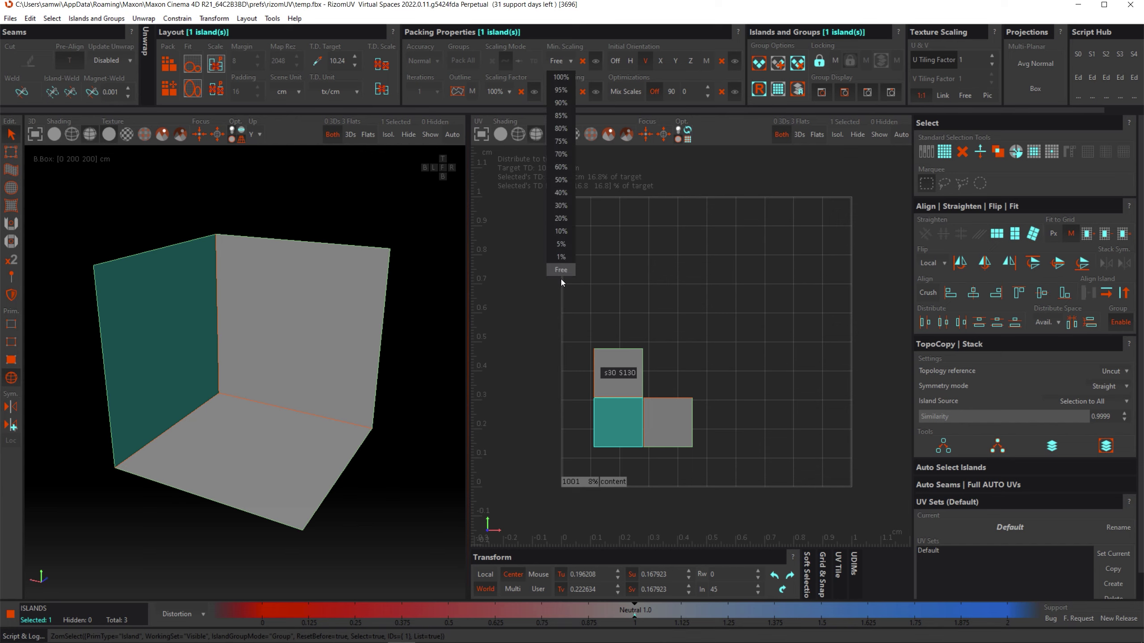
left_click(560, 244)
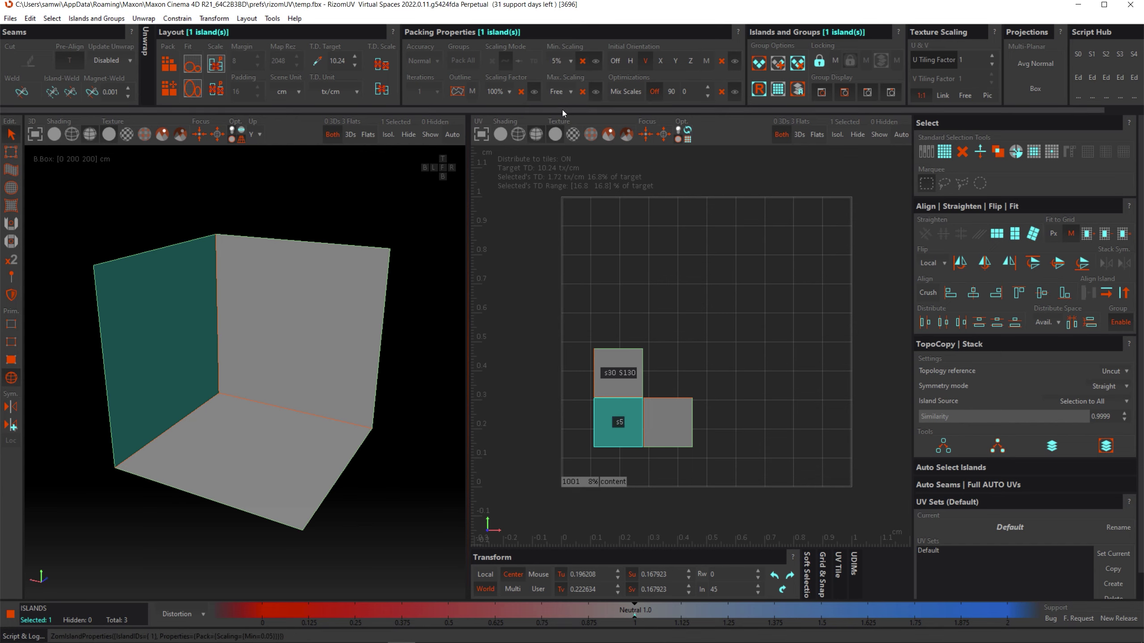
left_click(560, 92)
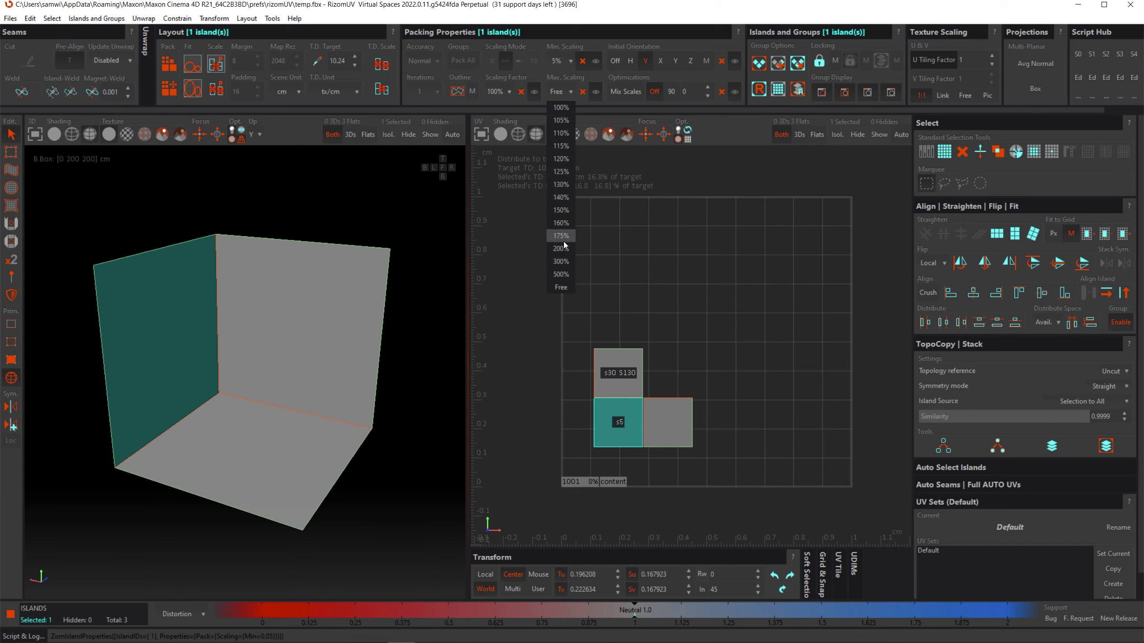
left_click(560, 224)
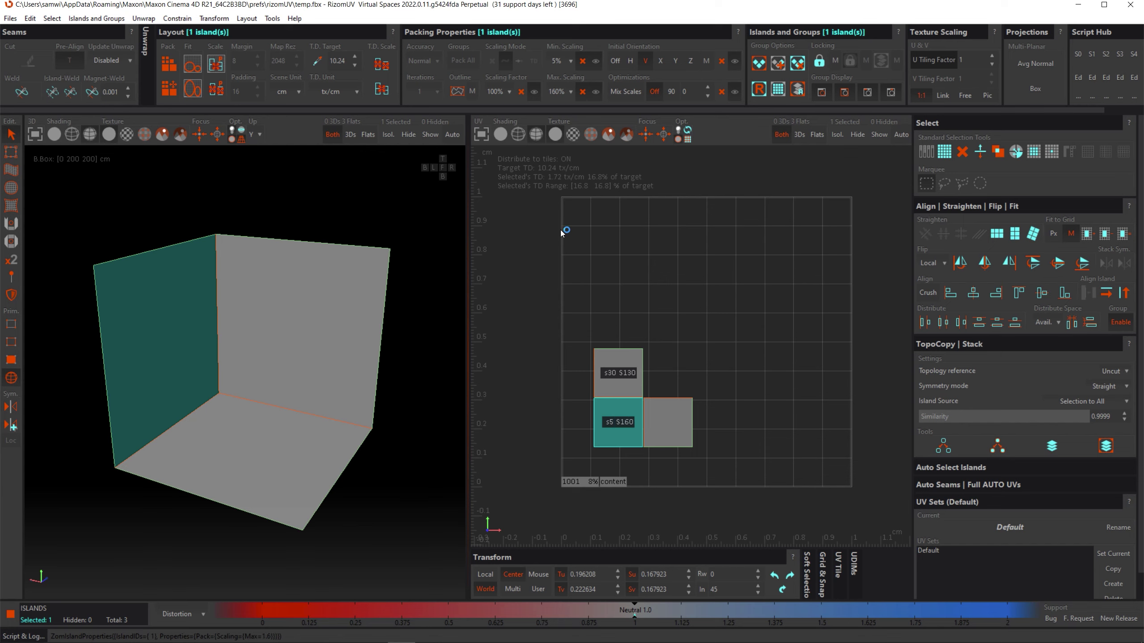
- Test-pack the islands into tile 1001, then undo back to the small layout
left_click(693, 318)
key("p")
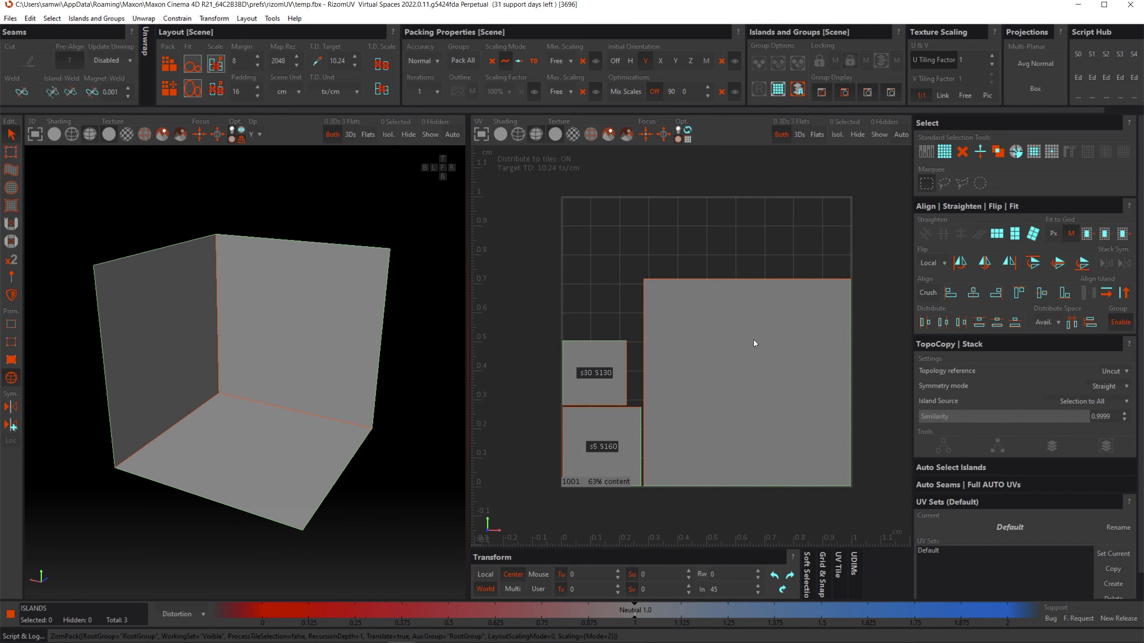
key("ctrl+z")
left_click(672, 411)
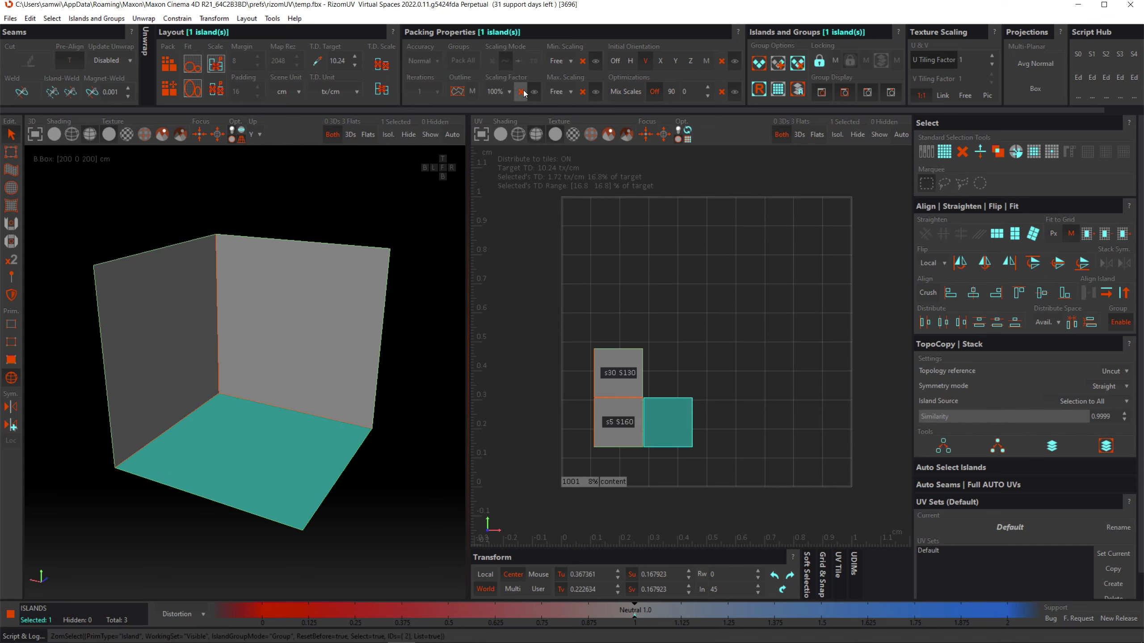
- Raise the right floor island's Max. Scaling from 175% to 200%, then repack to 39% content
left_click(558, 93)
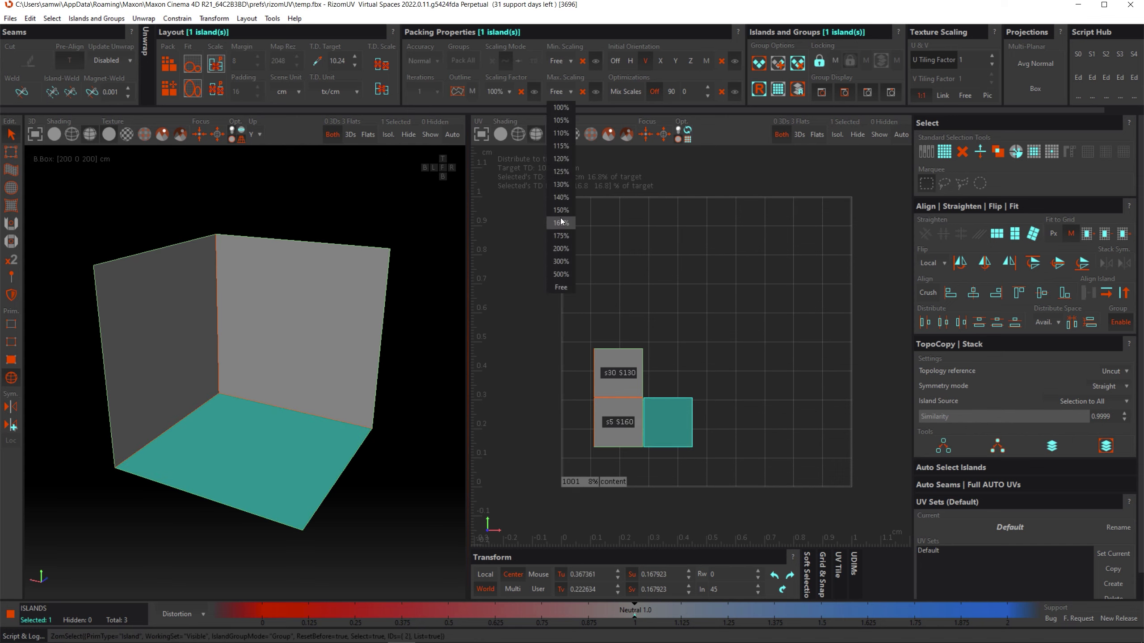
left_click(560, 236)
left_click(767, 324)
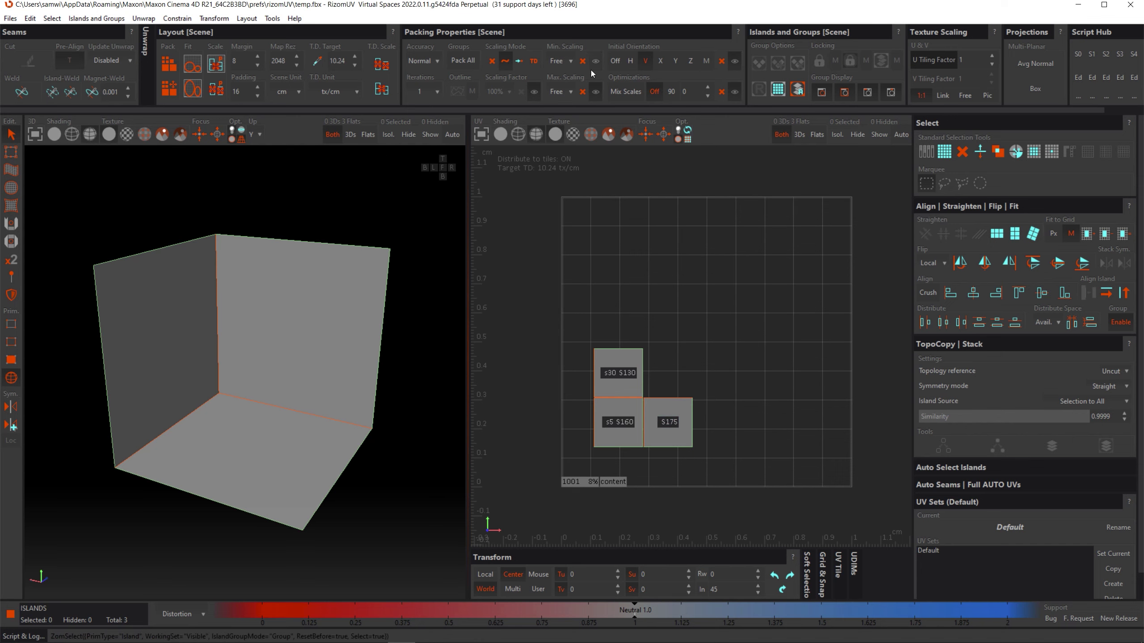
left_click(677, 440)
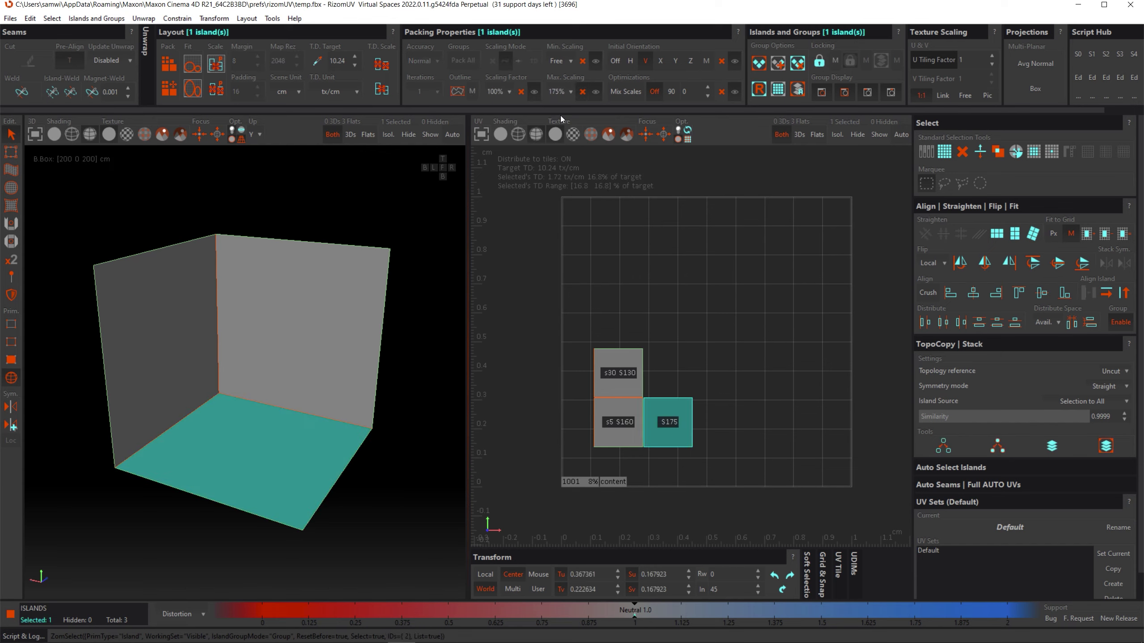
left_click(558, 91)
left_click(558, 248)
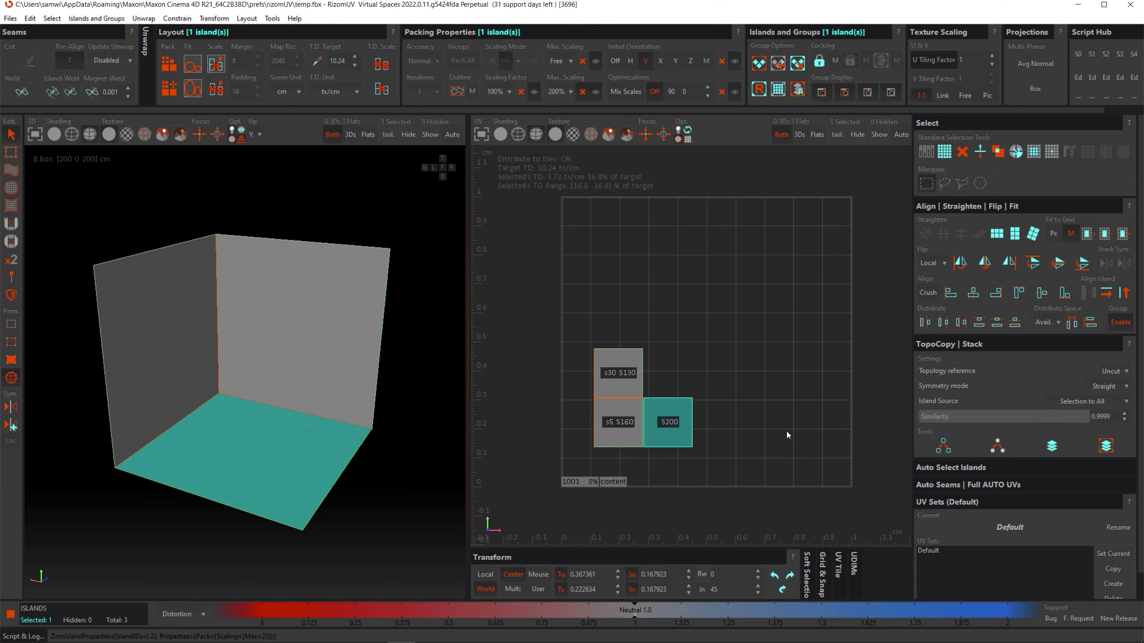
left_click(786, 428)
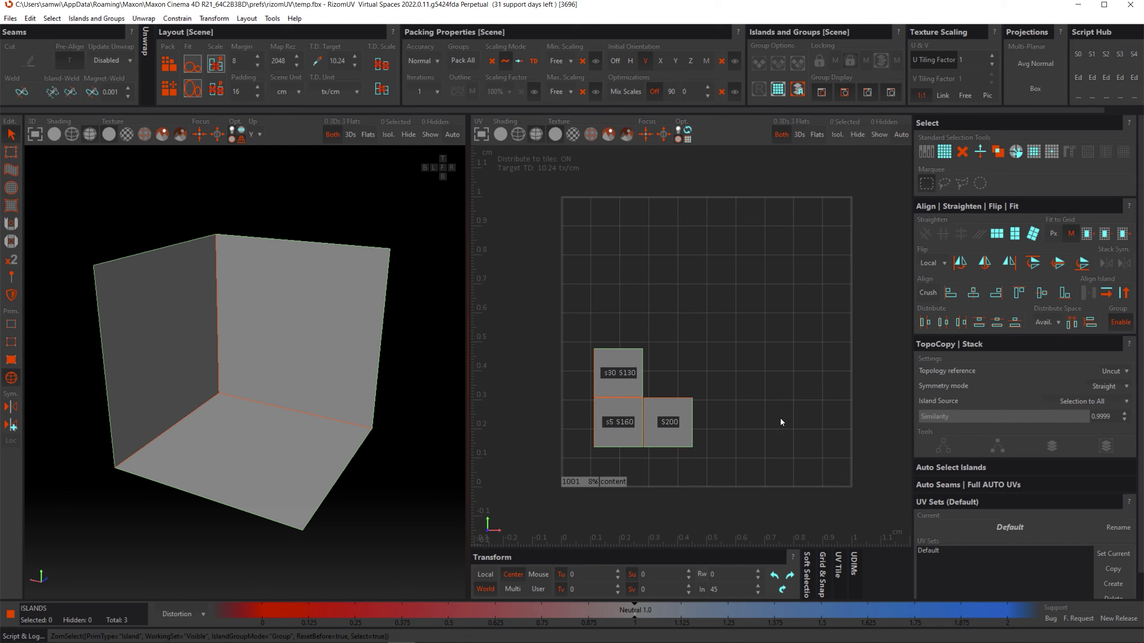
key("p")
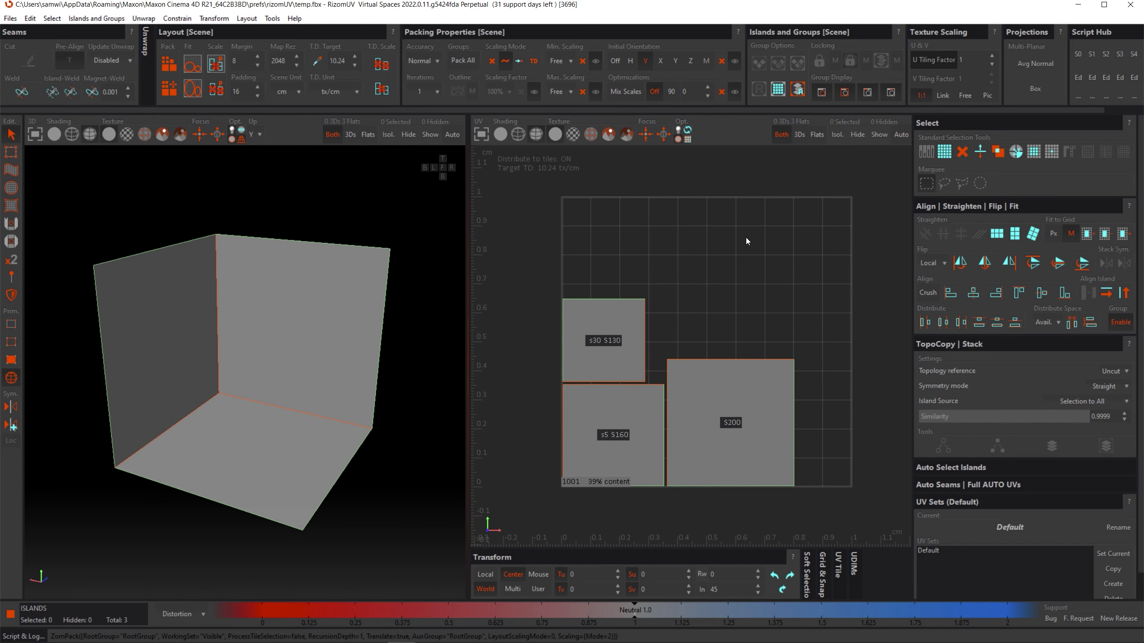